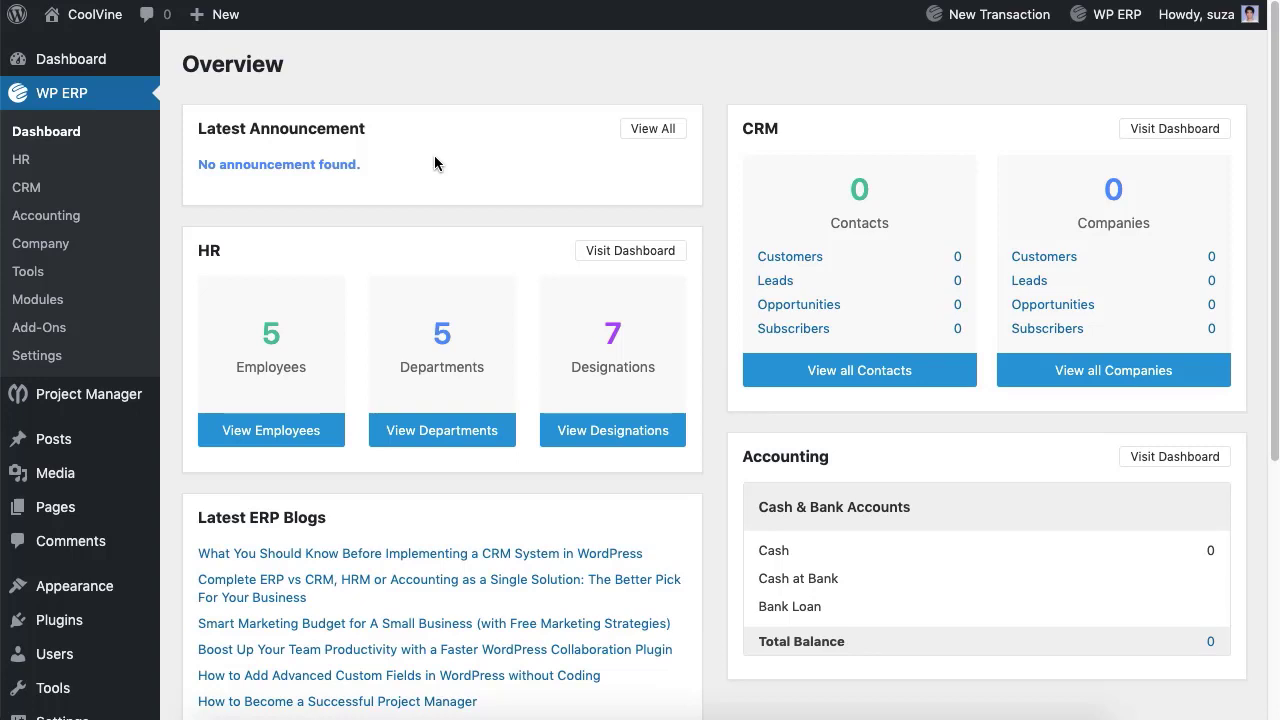
# Step: In WP ERP general settings, keep January as financial year start and dd-mm-yyyy date format
pyautogui.click(38, 355)
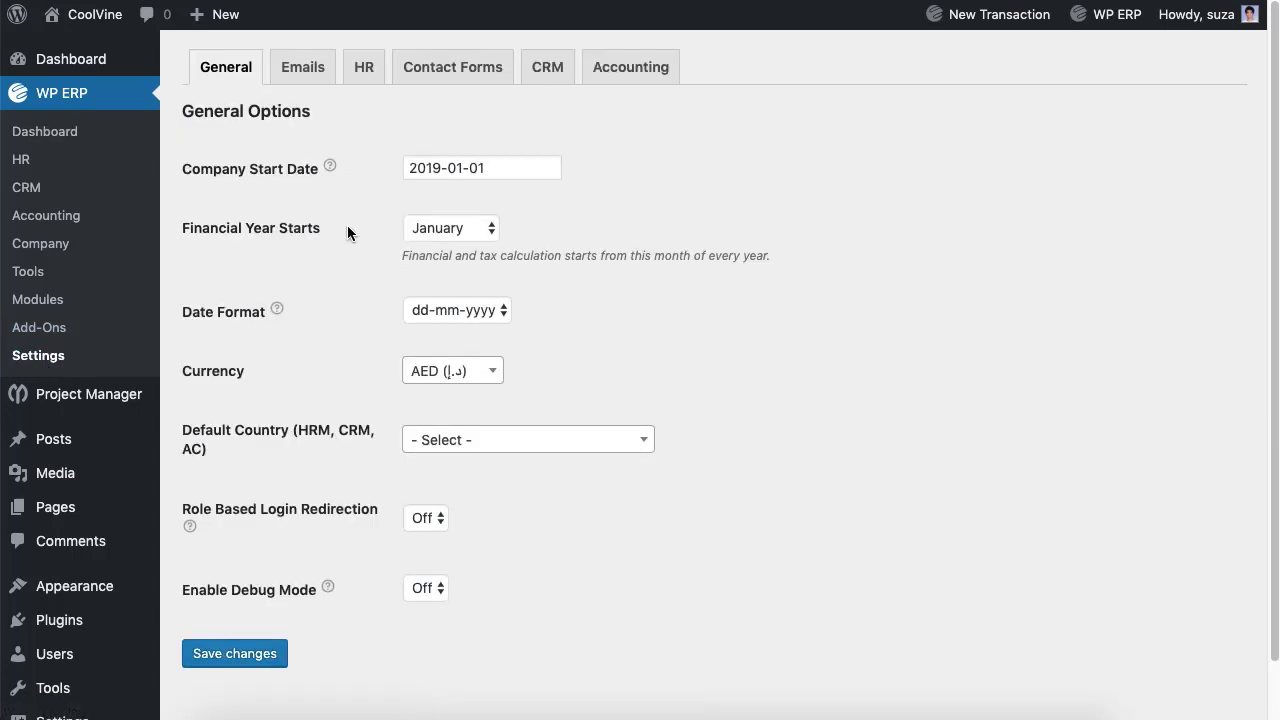
pyautogui.click(482, 168)
pyautogui.click(440, 228)
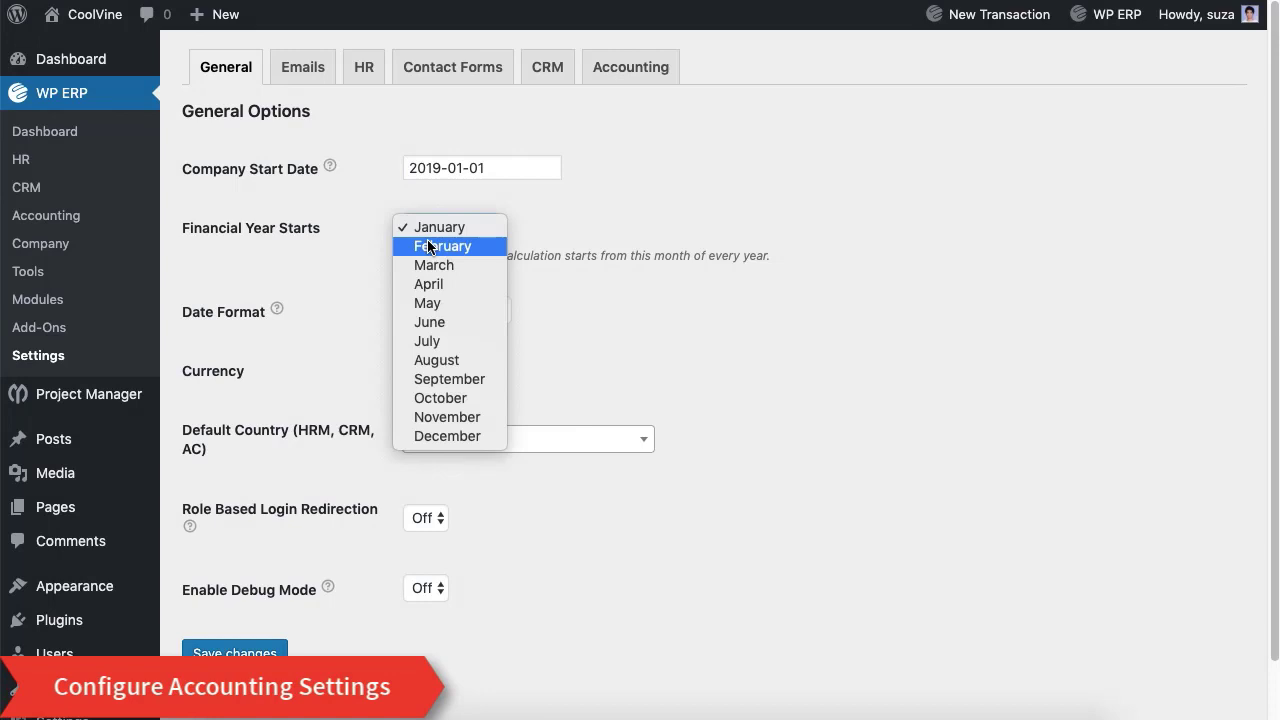
pyautogui.click(618, 377)
pyautogui.click(455, 311)
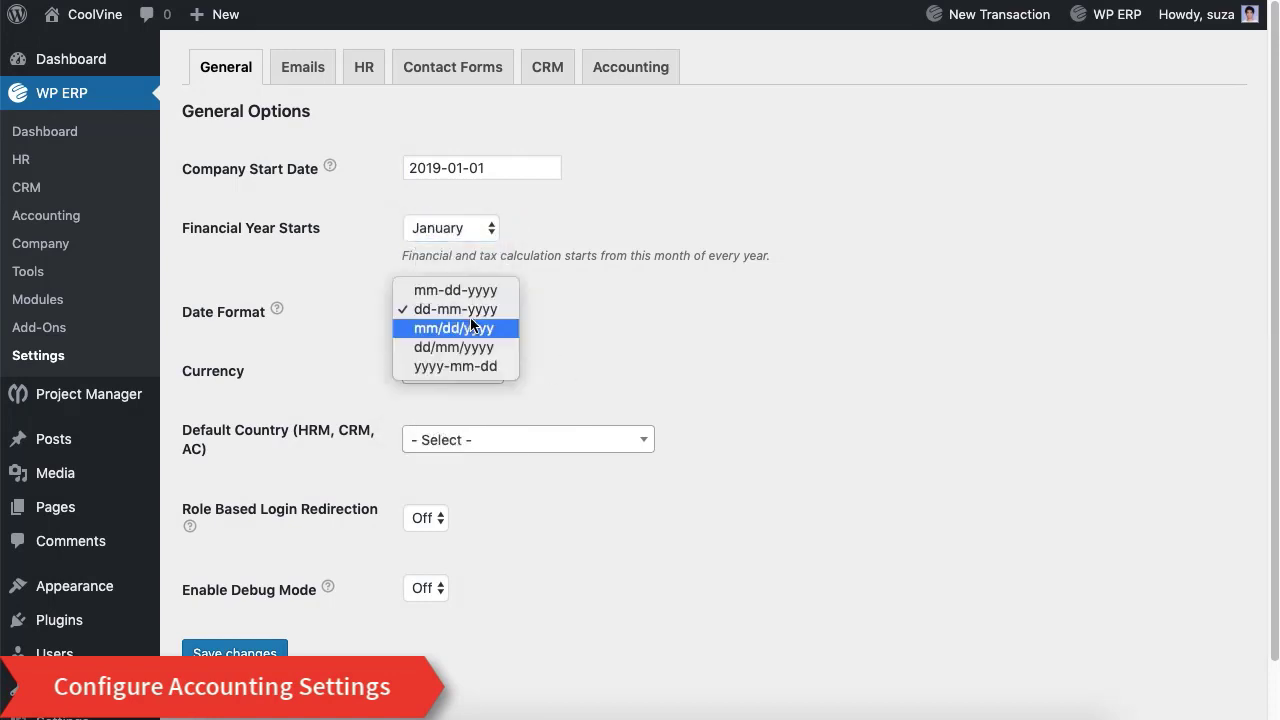
pyautogui.click(576, 349)
# Step: Set currency to USD ($) and default country to United States (US), keep debug off, and save
pyautogui.click(465, 375)
pyautogui.write('U')
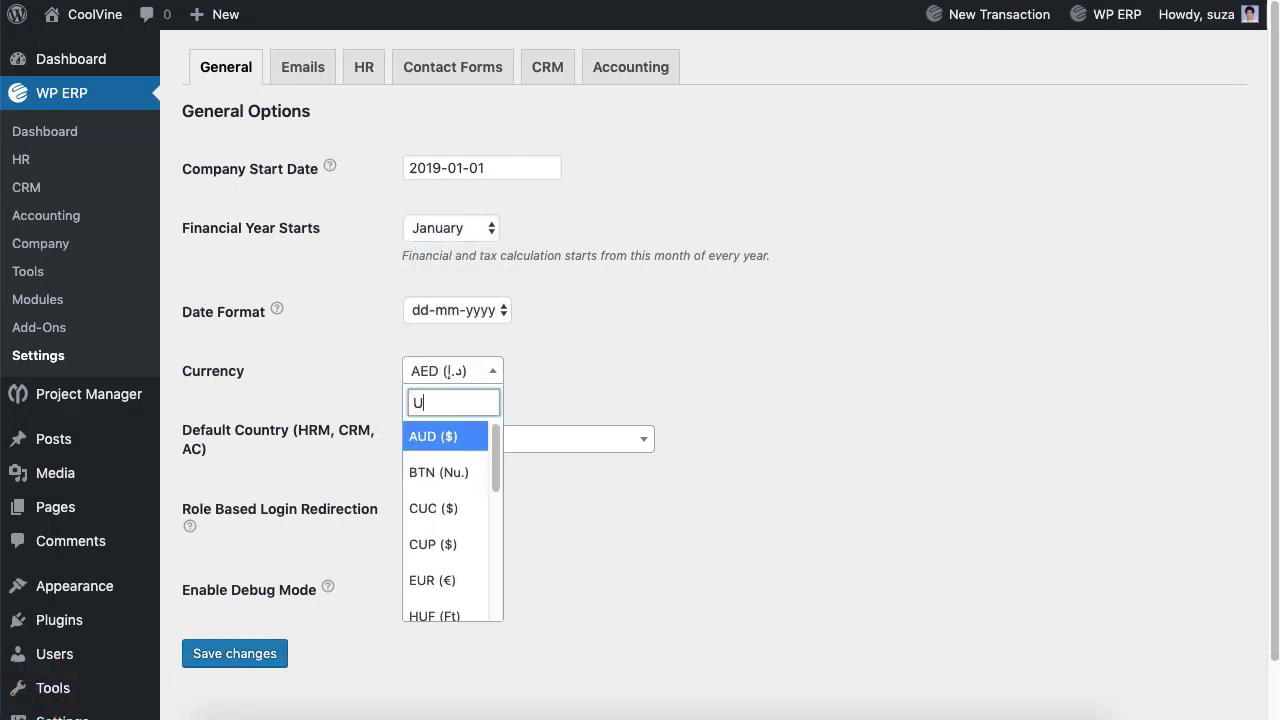
pyautogui.write('S')
pyautogui.press('Return')
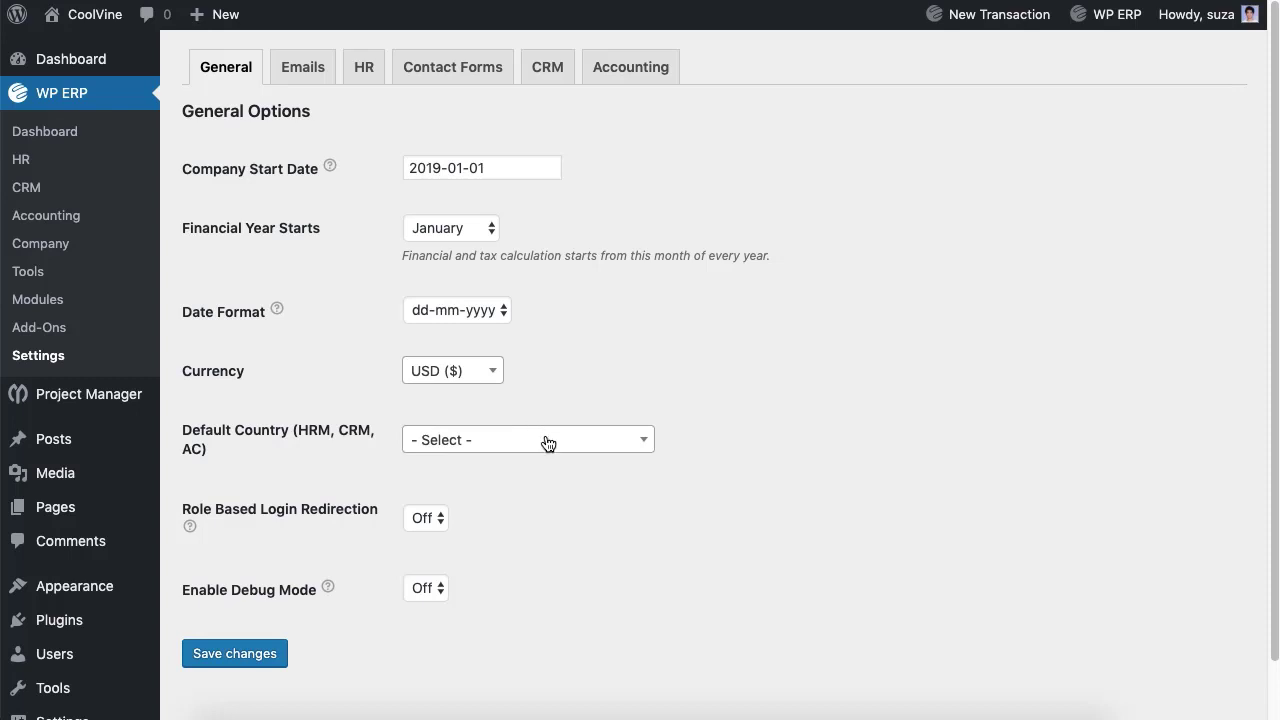
pyautogui.click(548, 443)
pyautogui.write('Unite')
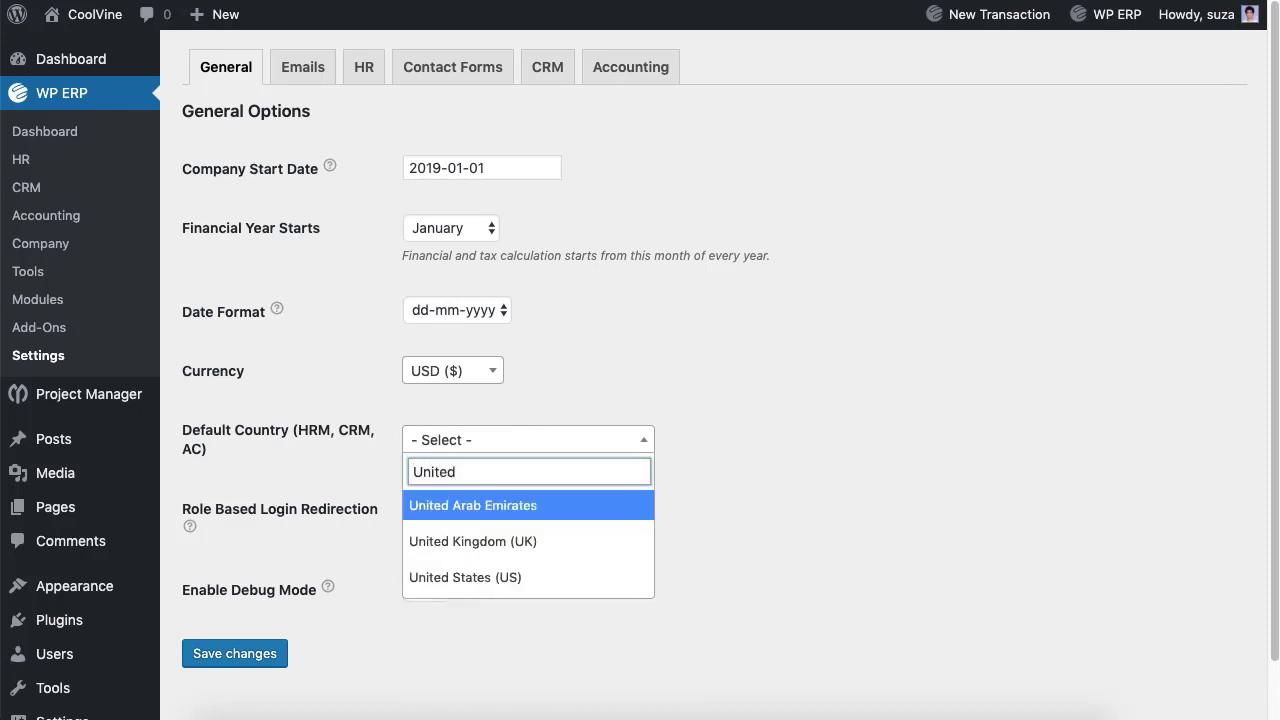
pyautogui.write('d')
pyautogui.click(531, 578)
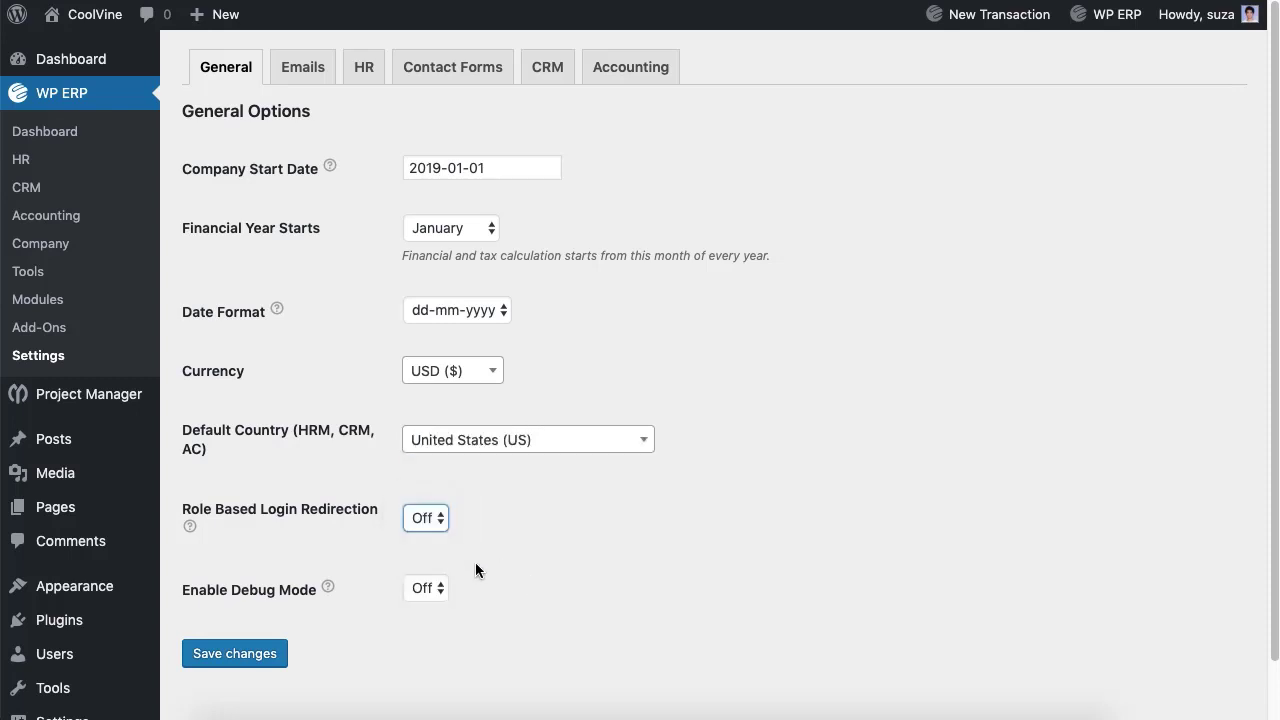
pyautogui.click(440, 588)
pyautogui.click(430, 590)
pyautogui.click(257, 658)
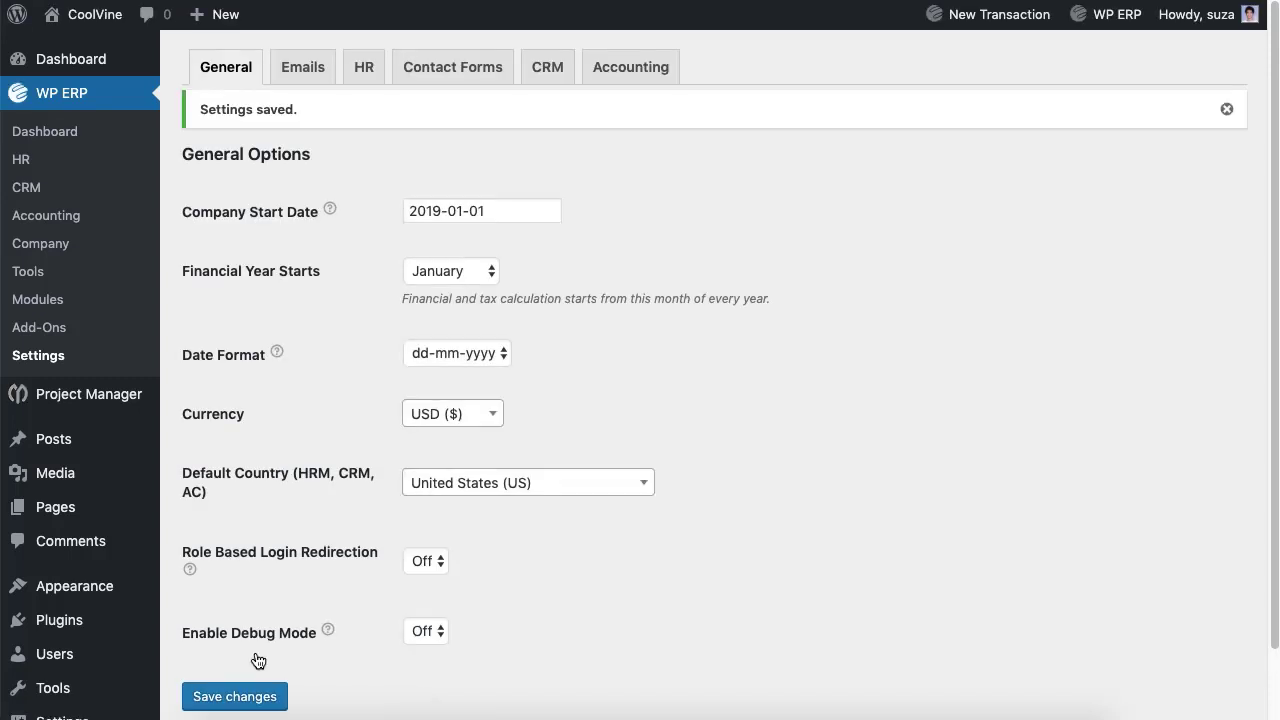
# Step: Save the accounting Customers settings with auto import of customers left off
pyautogui.click(623, 70)
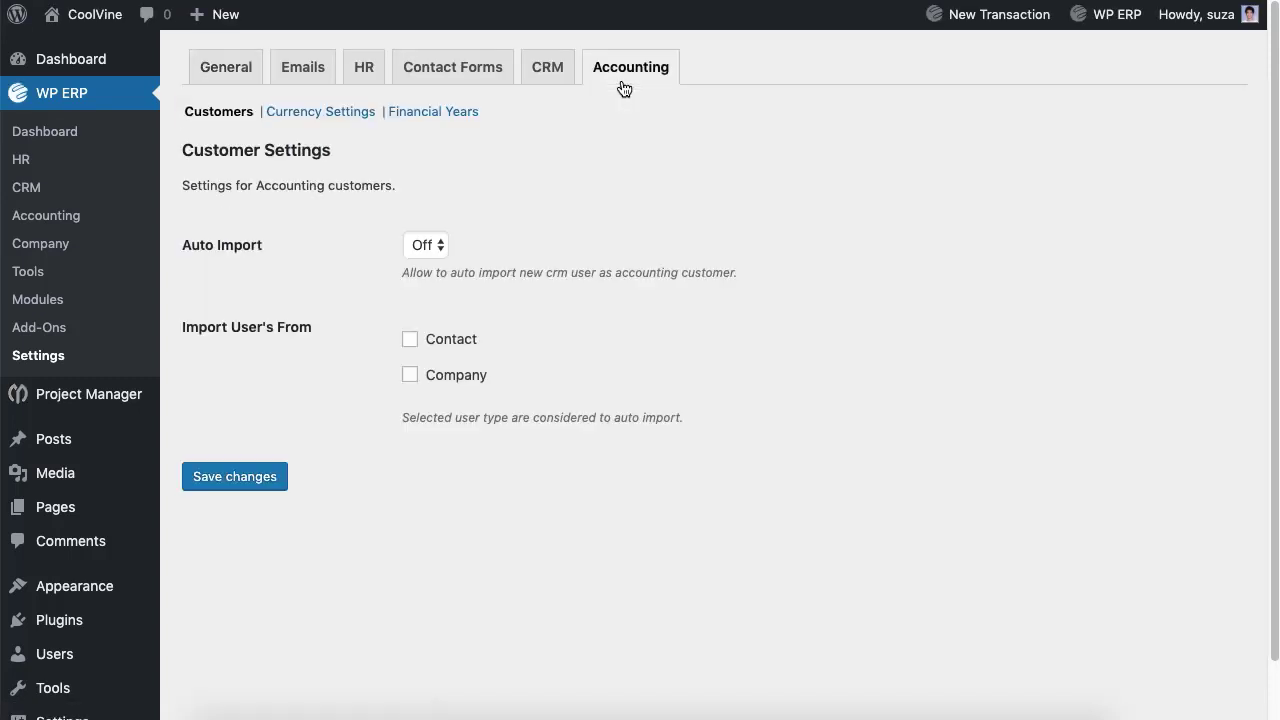
pyautogui.click(430, 249)
pyautogui.click(425, 244)
pyautogui.click(410, 340)
pyautogui.click(263, 480)
# Step: In Currency Settings, keep the currency position at Left ($99.99)
pyautogui.click(322, 156)
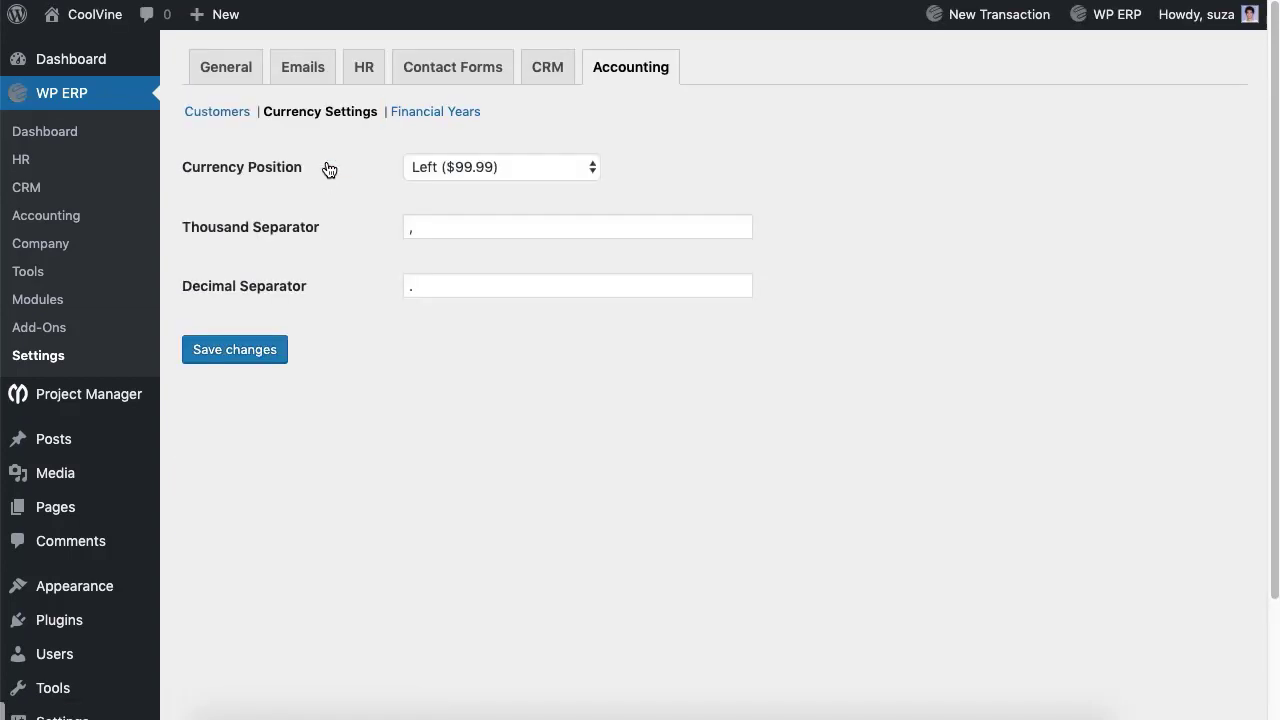
pyautogui.click(471, 168)
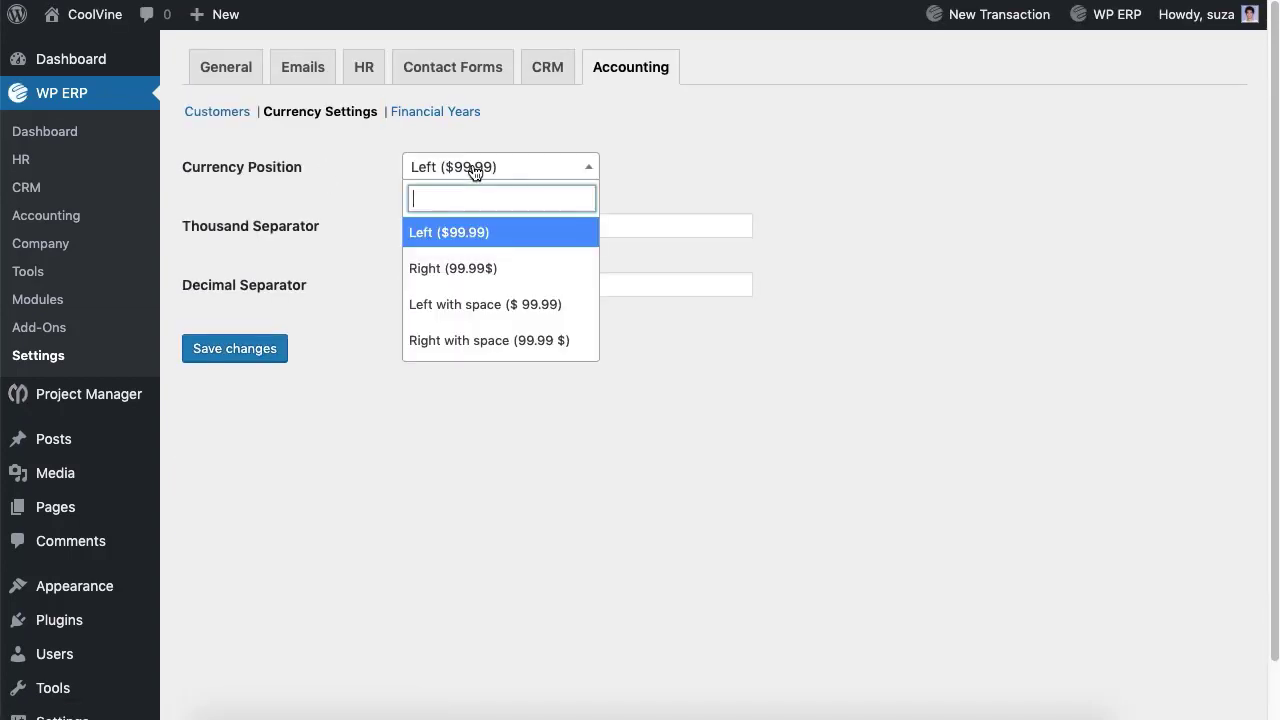
pyautogui.click(560, 286)
# Step: Add a financial year named 2020 spanning 2020-01-01 to 2020-12-31 and save the list
pyautogui.click(448, 118)
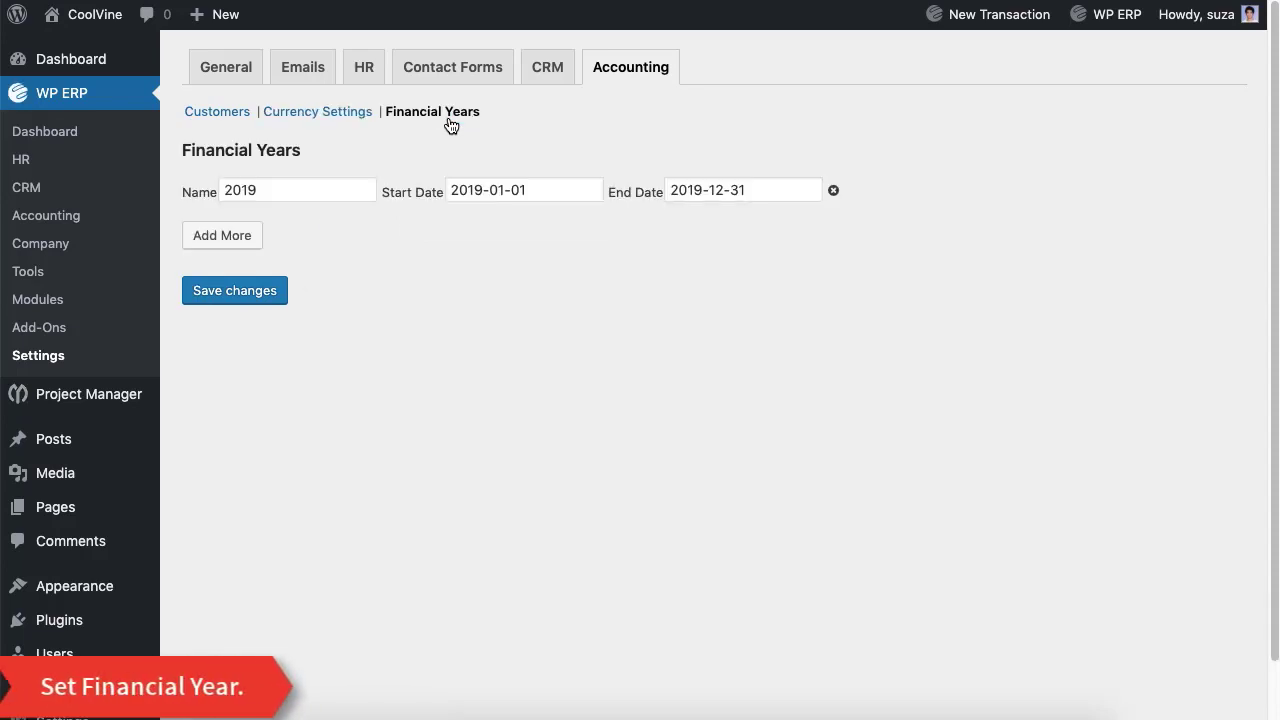
pyautogui.click(230, 240)
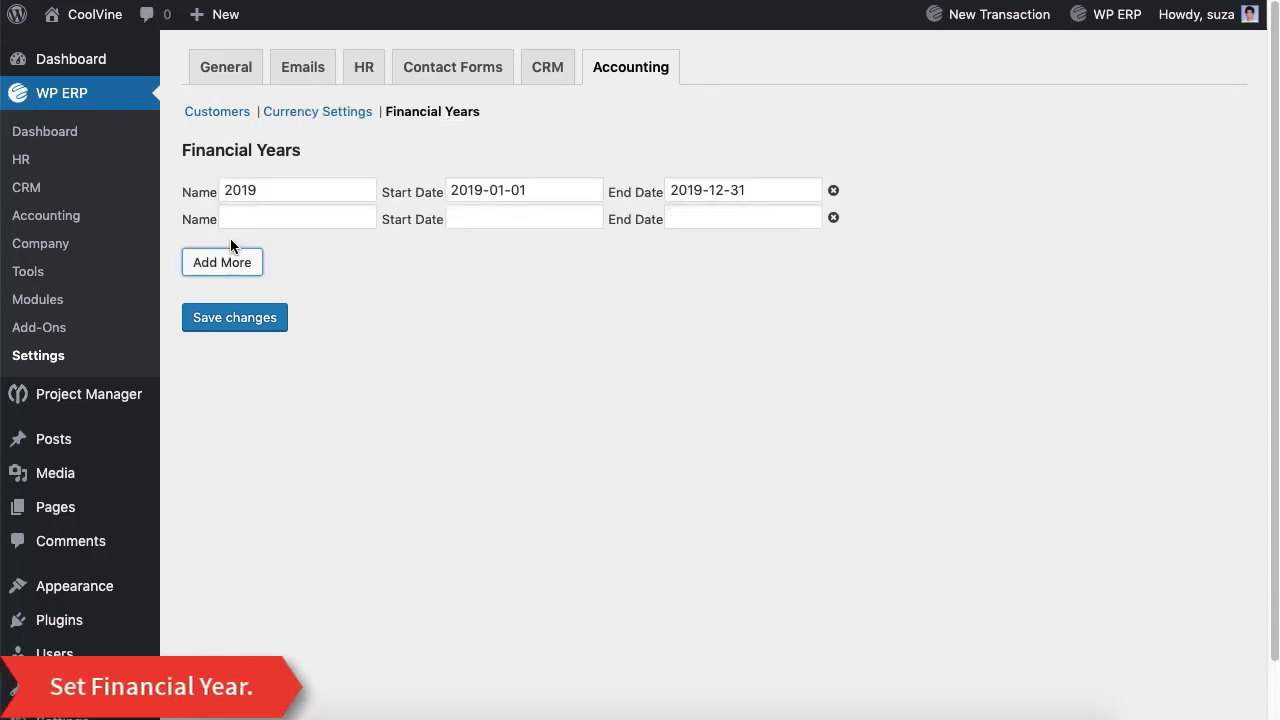
pyautogui.click(242, 218)
pyautogui.write('2020')
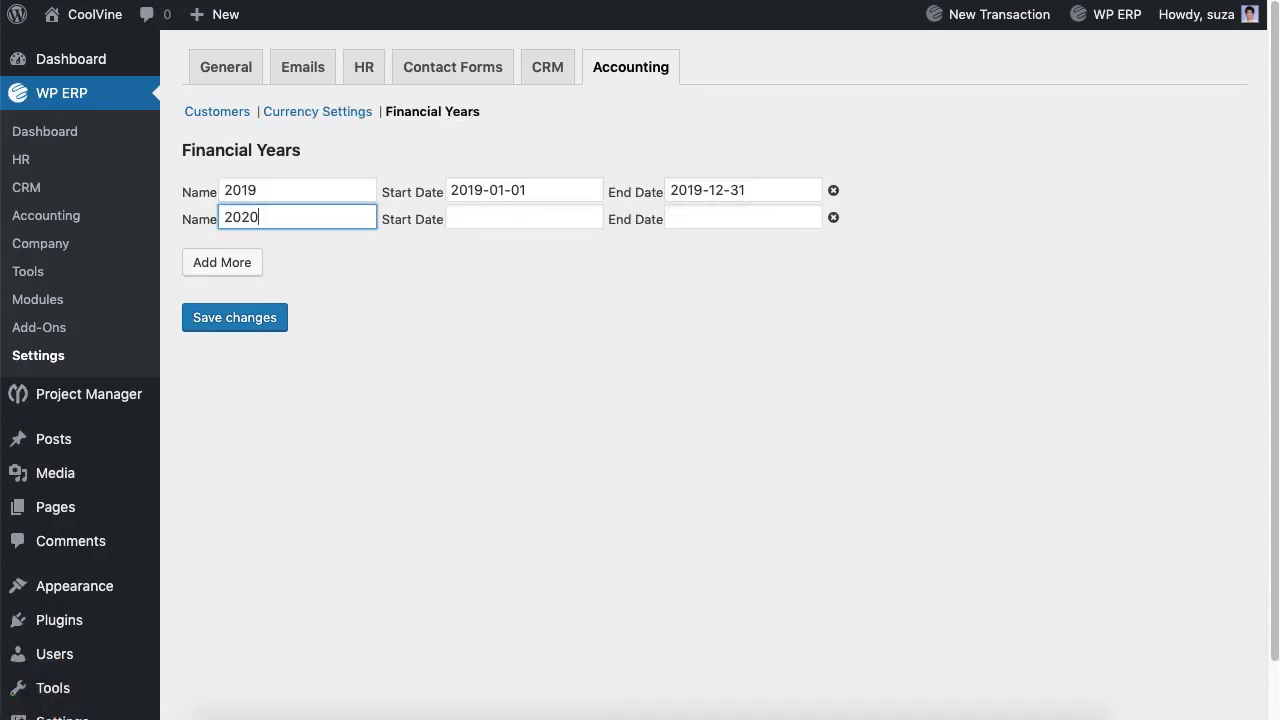
pyautogui.click(491, 220)
pyautogui.click(537, 320)
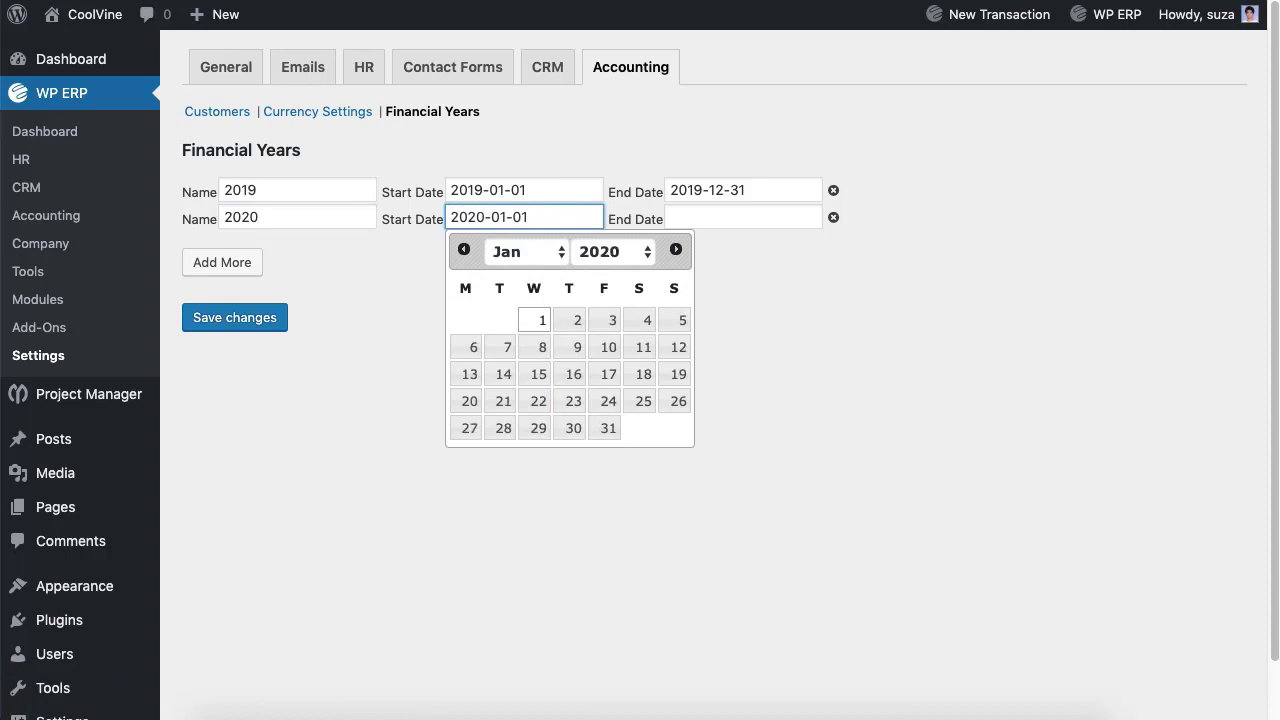
pyautogui.click(737, 225)
pyautogui.click(791, 429)
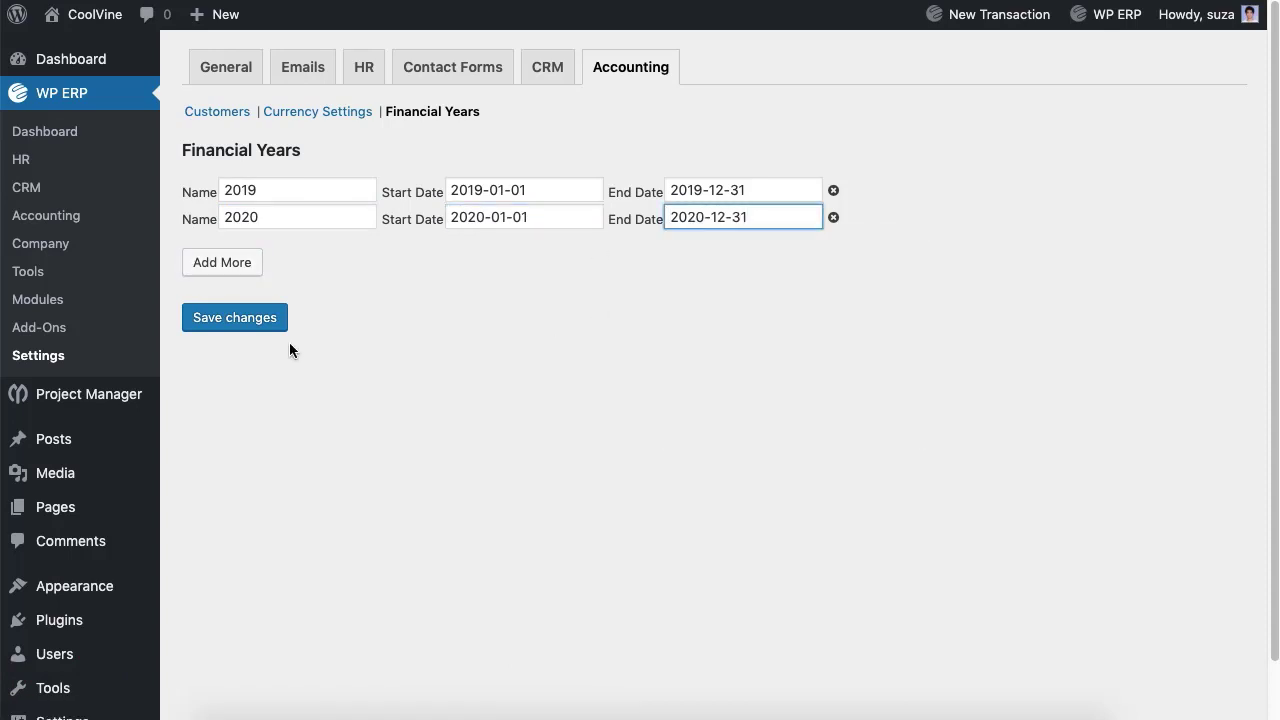
pyautogui.click(247, 328)
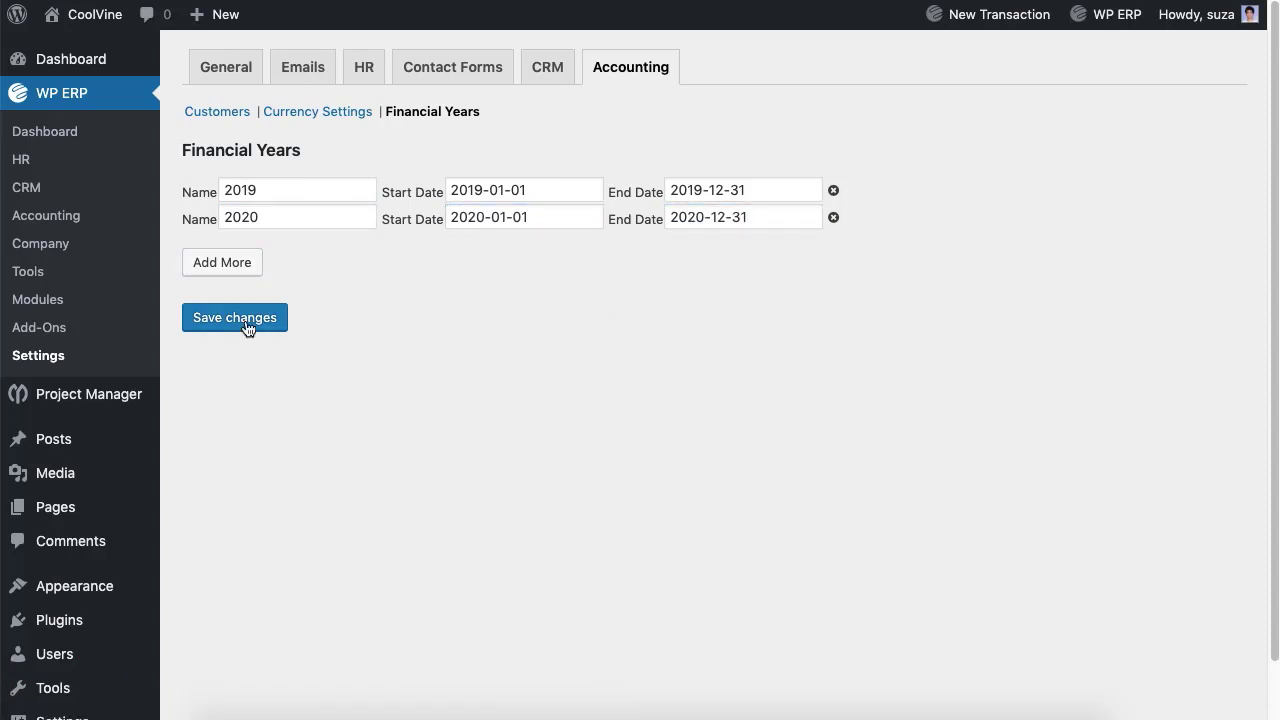
# Step: Open Accounting's Chart of Accounts and scroll through accounts like Inventory, Sales and Accruals
pyautogui.click(46, 216)
pyautogui.click(646, 80)
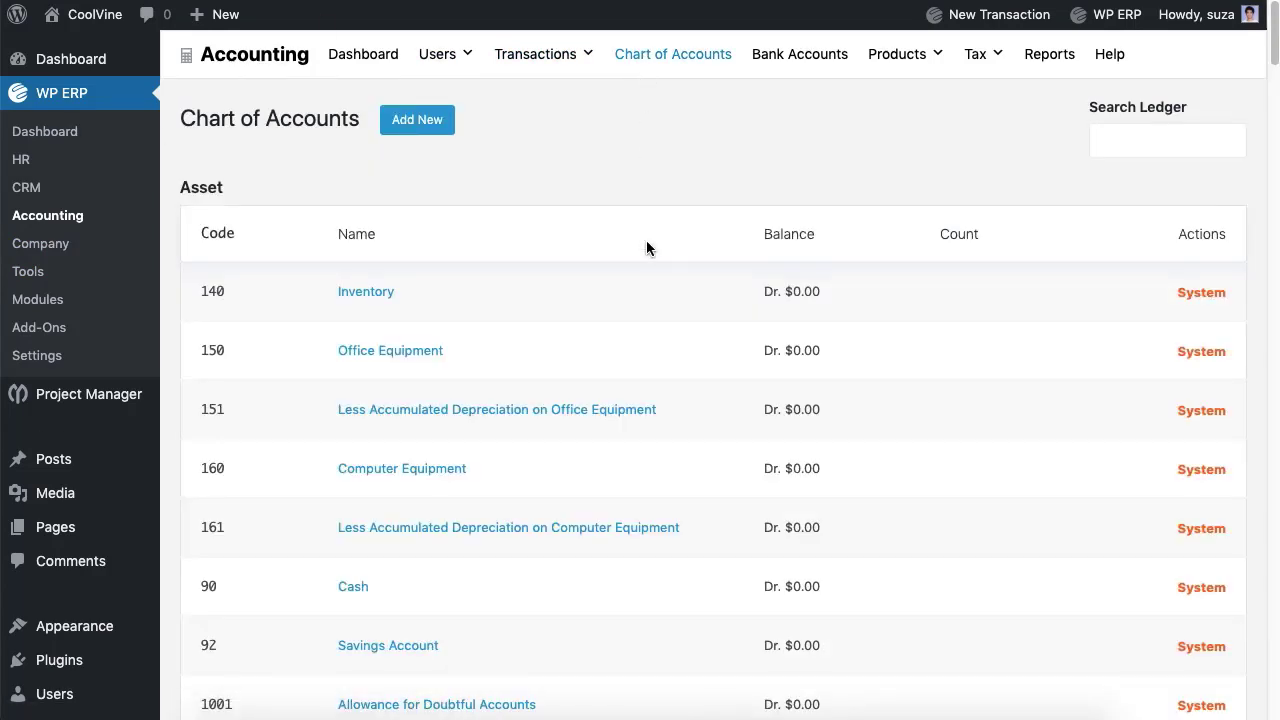
pyautogui.scroll(-3, 646, 248)
pyautogui.scroll(-12, 646, 248)
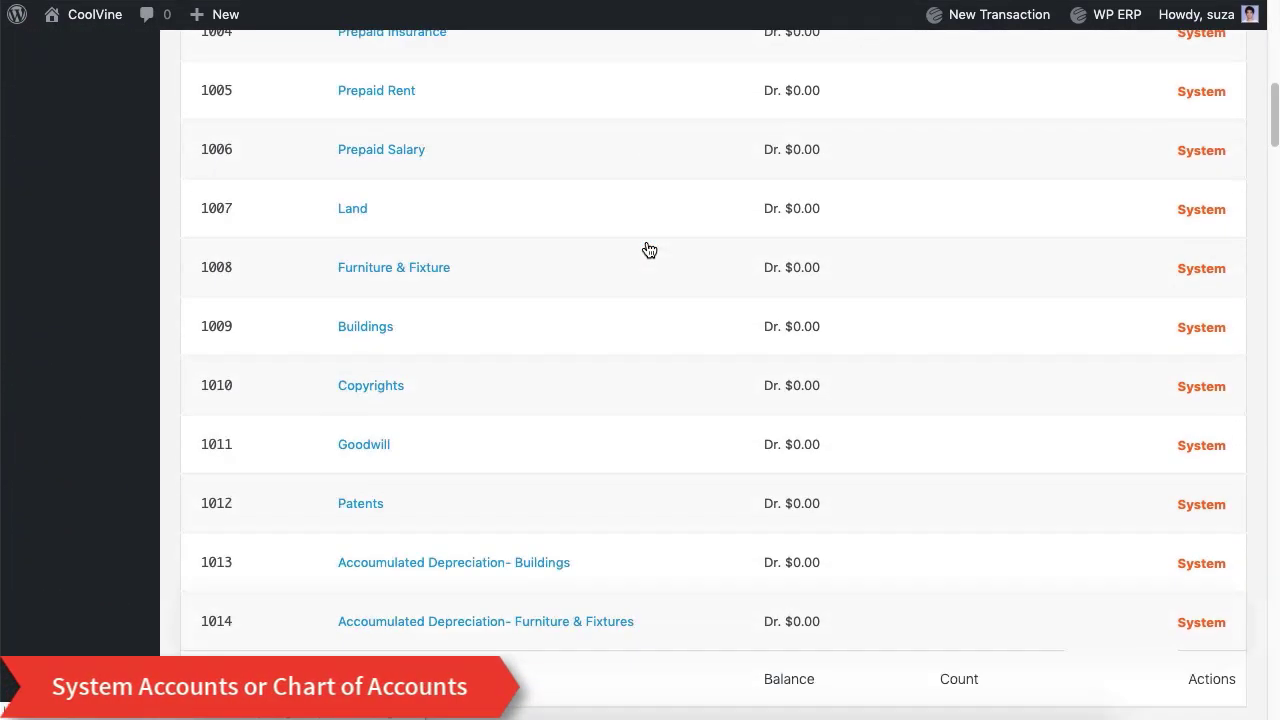
pyautogui.scroll(-15, 646, 248)
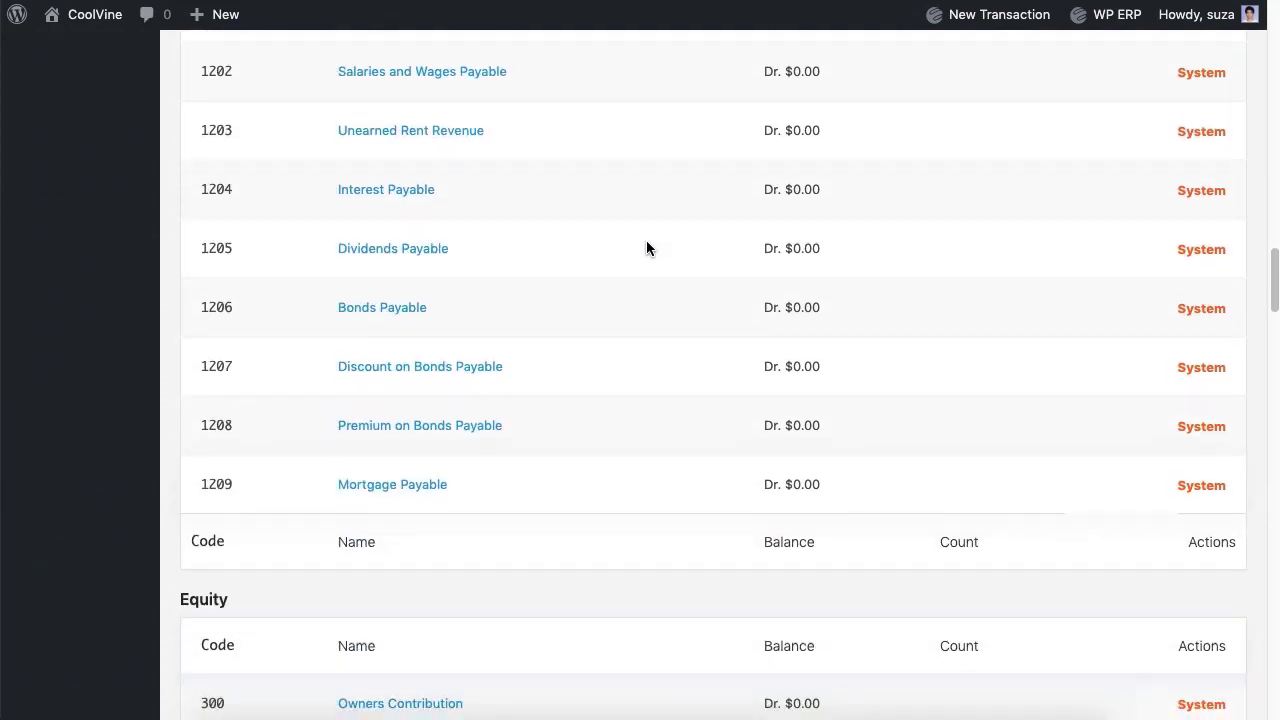
pyautogui.scroll(-15, 646, 248)
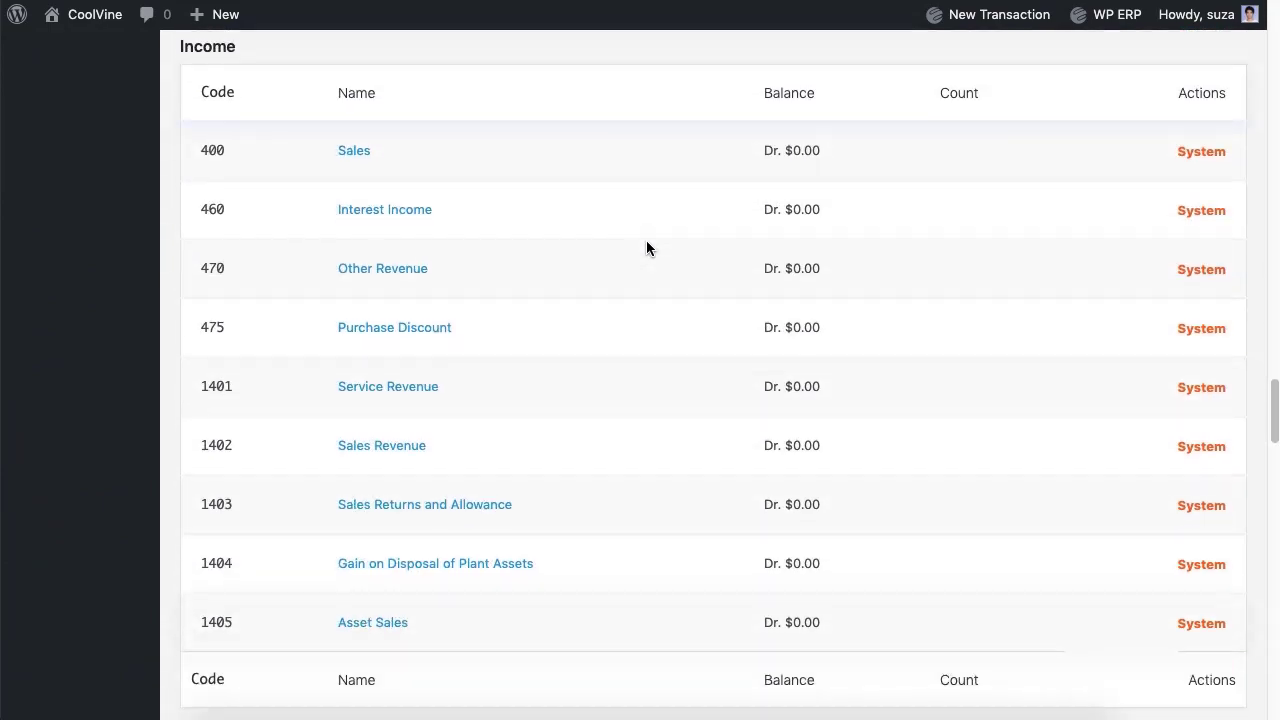
pyautogui.scroll(-15, 646, 248)
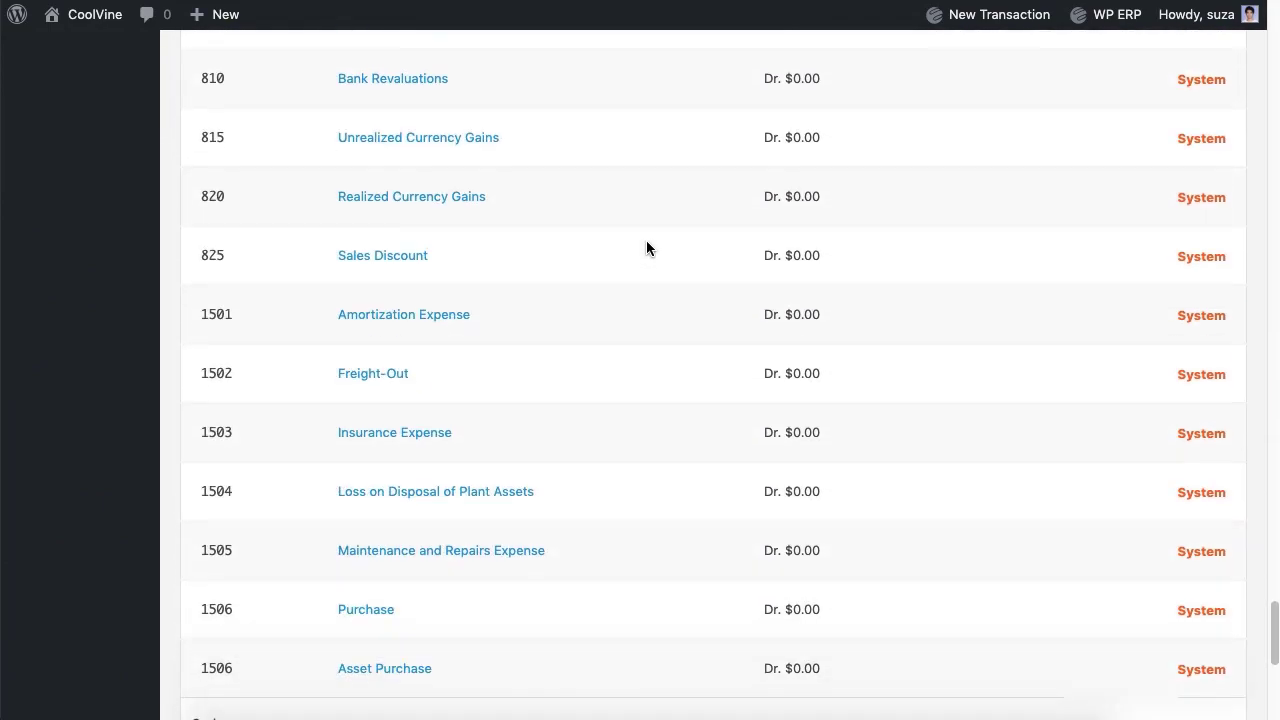
pyautogui.scroll(20, 646, 248)
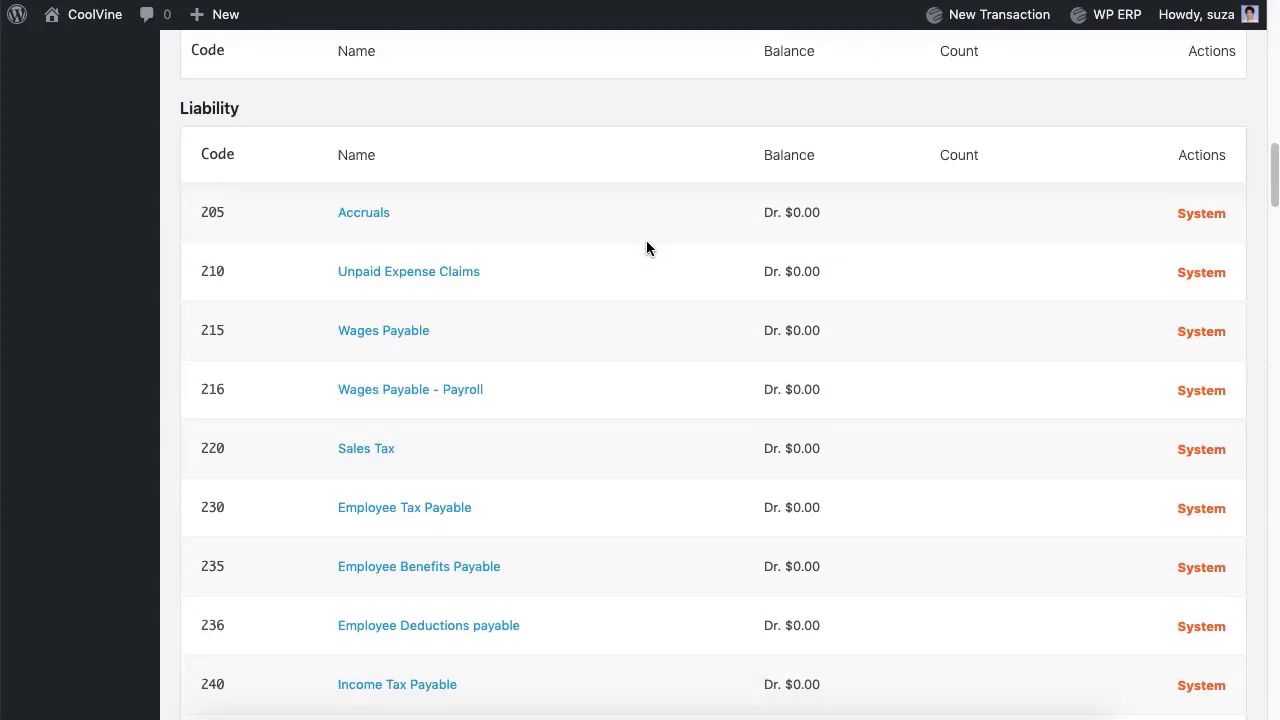
# Step: Create an Expense-type account named Snacks Expense and save it
pyautogui.click(417, 120)
pyautogui.click(400, 198)
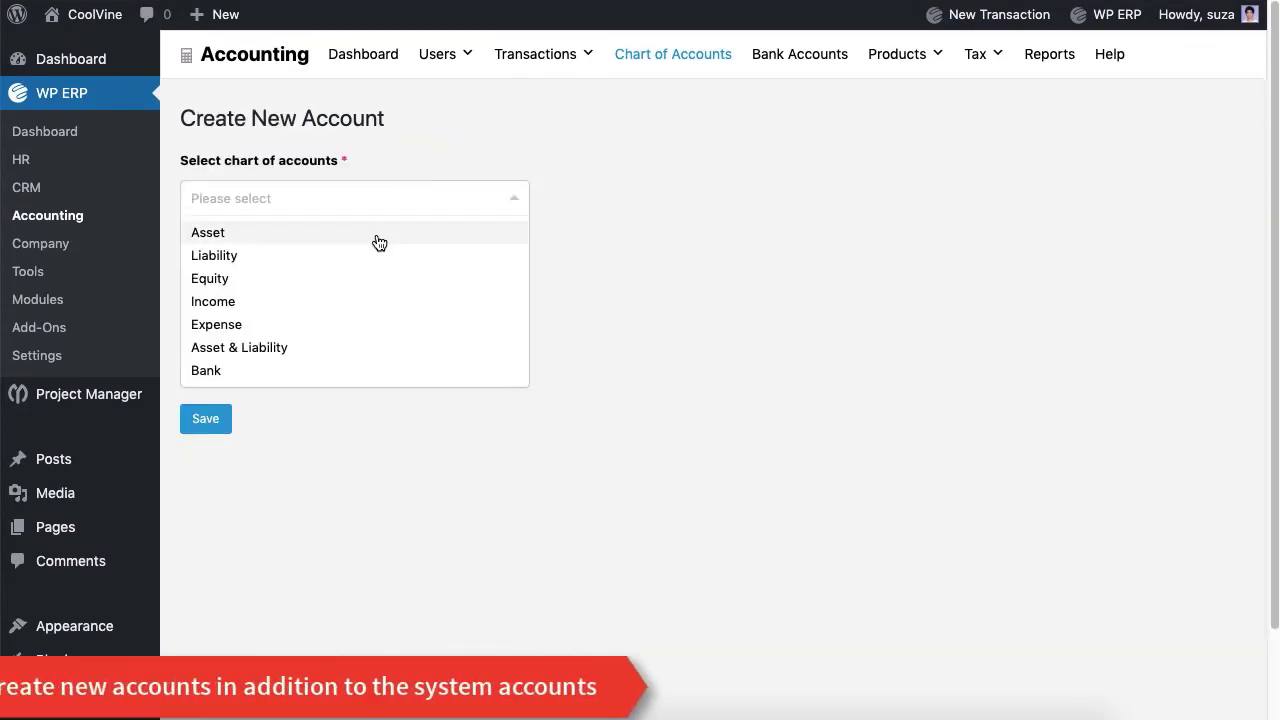
pyautogui.click(320, 327)
pyautogui.click(300, 289)
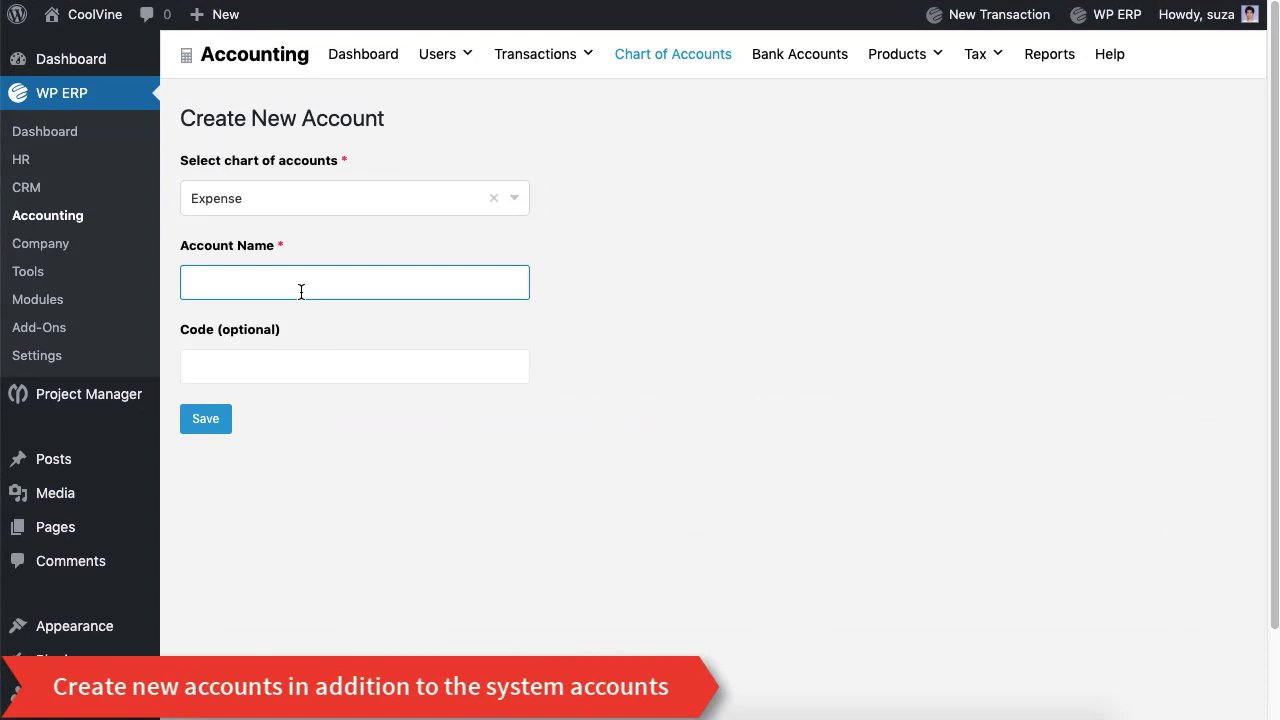
pyautogui.write('Snacks Expense')
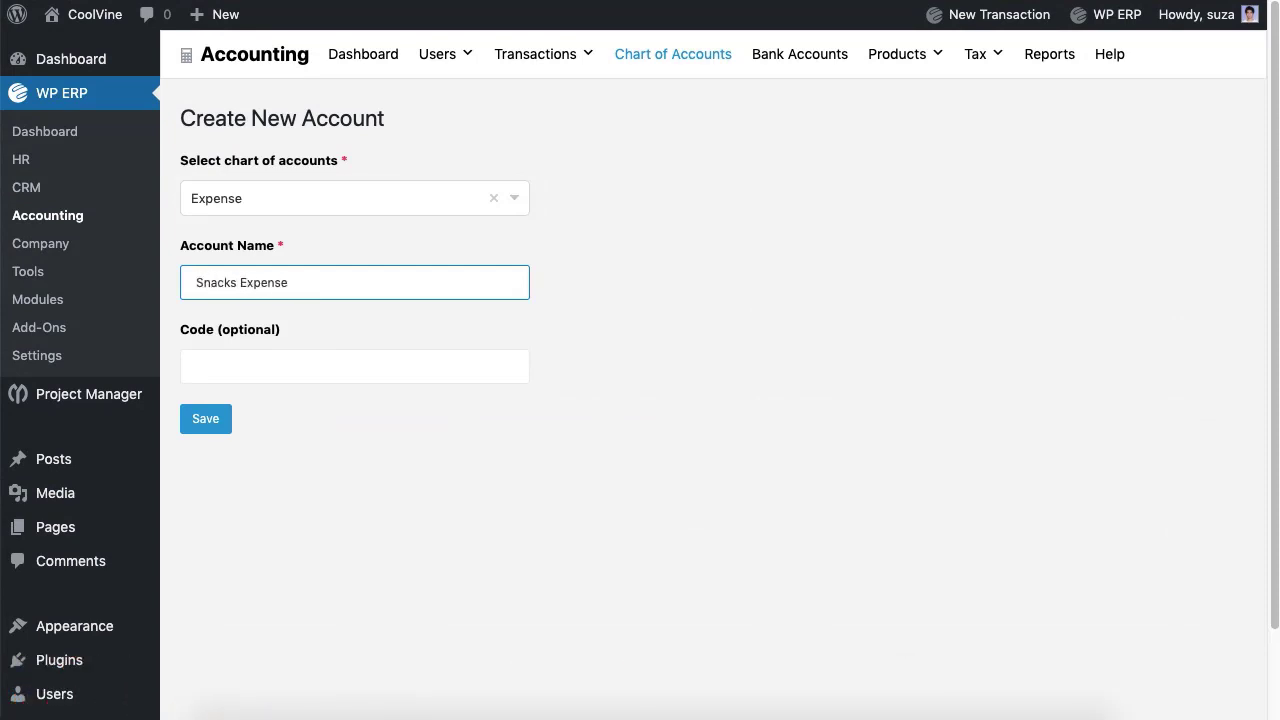
pyautogui.click(351, 378)
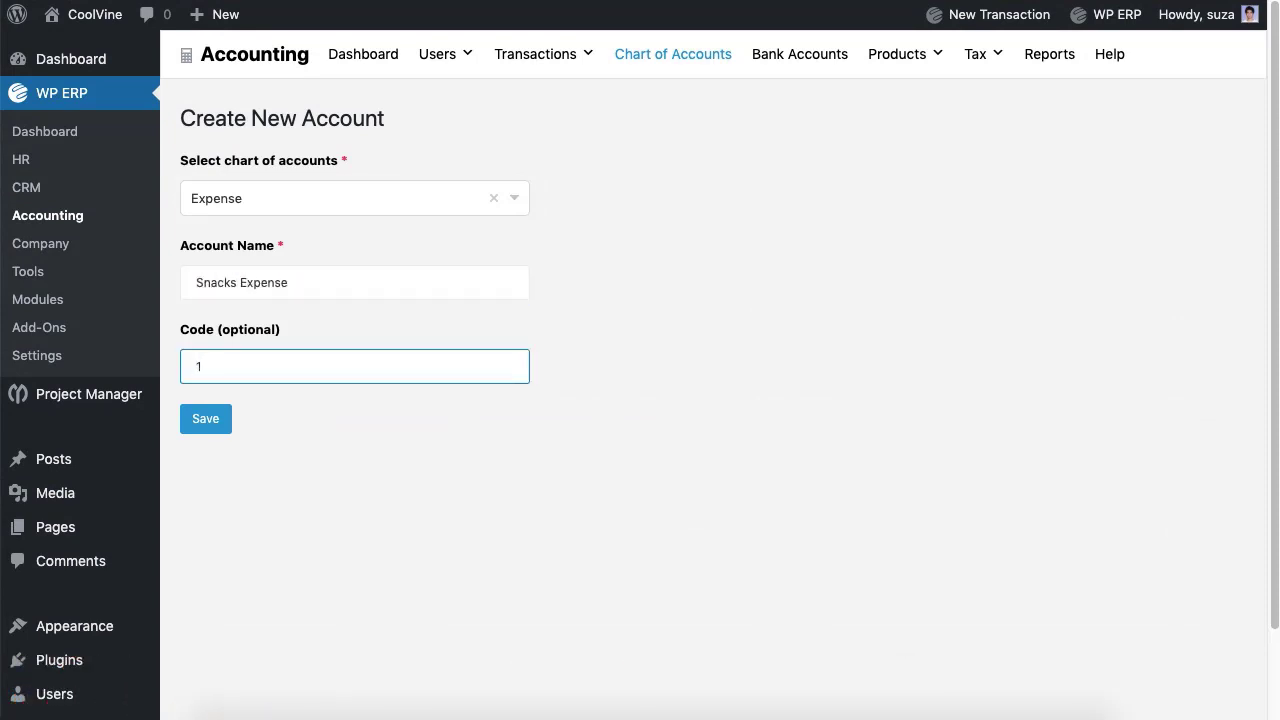
pyautogui.click(229, 424)
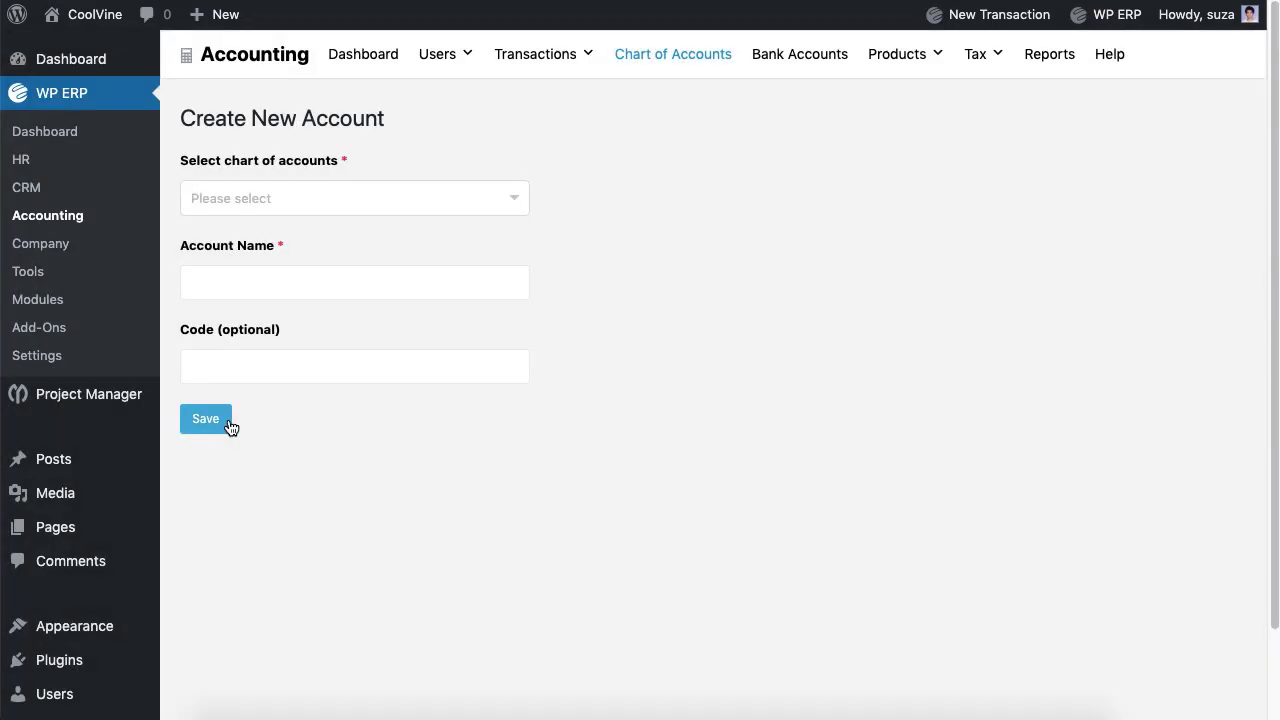
# Step: Create a Bank account named Eastern Bank Ltd. with code 2
pyautogui.click(333, 205)
pyautogui.click(230, 369)
pyautogui.click(250, 286)
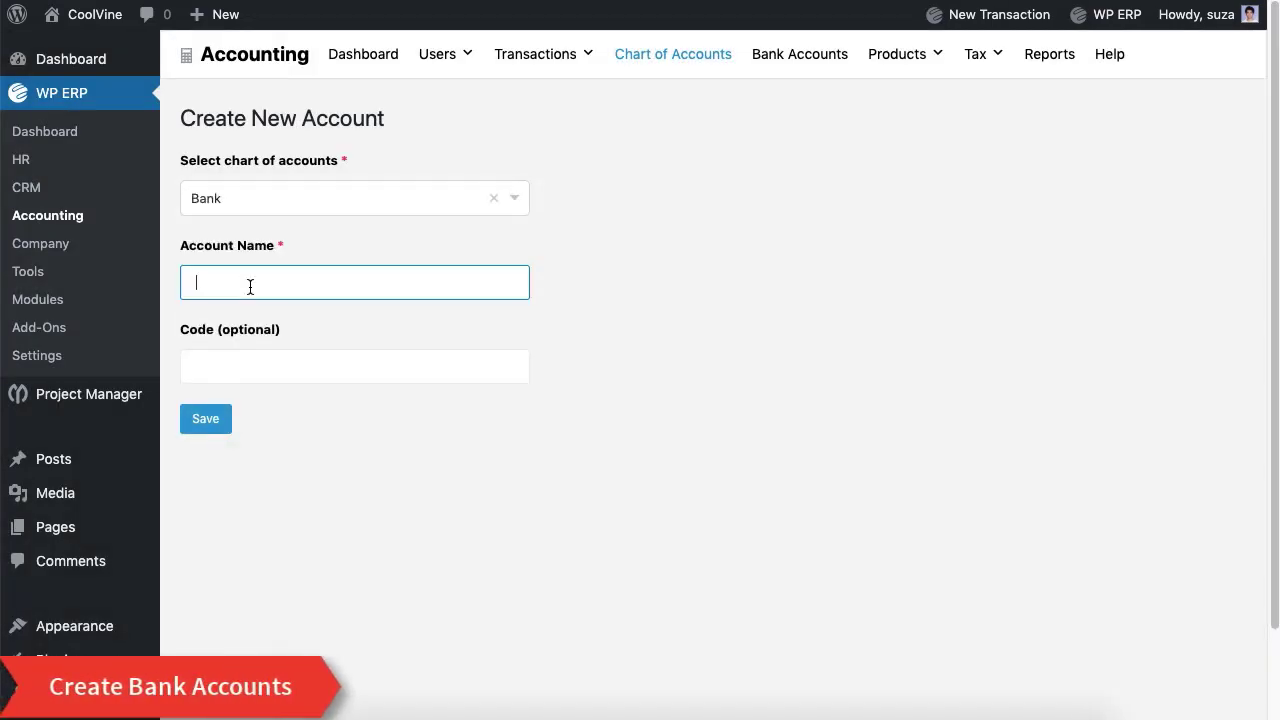
pyautogui.write('Eastern Bank Ltd.')
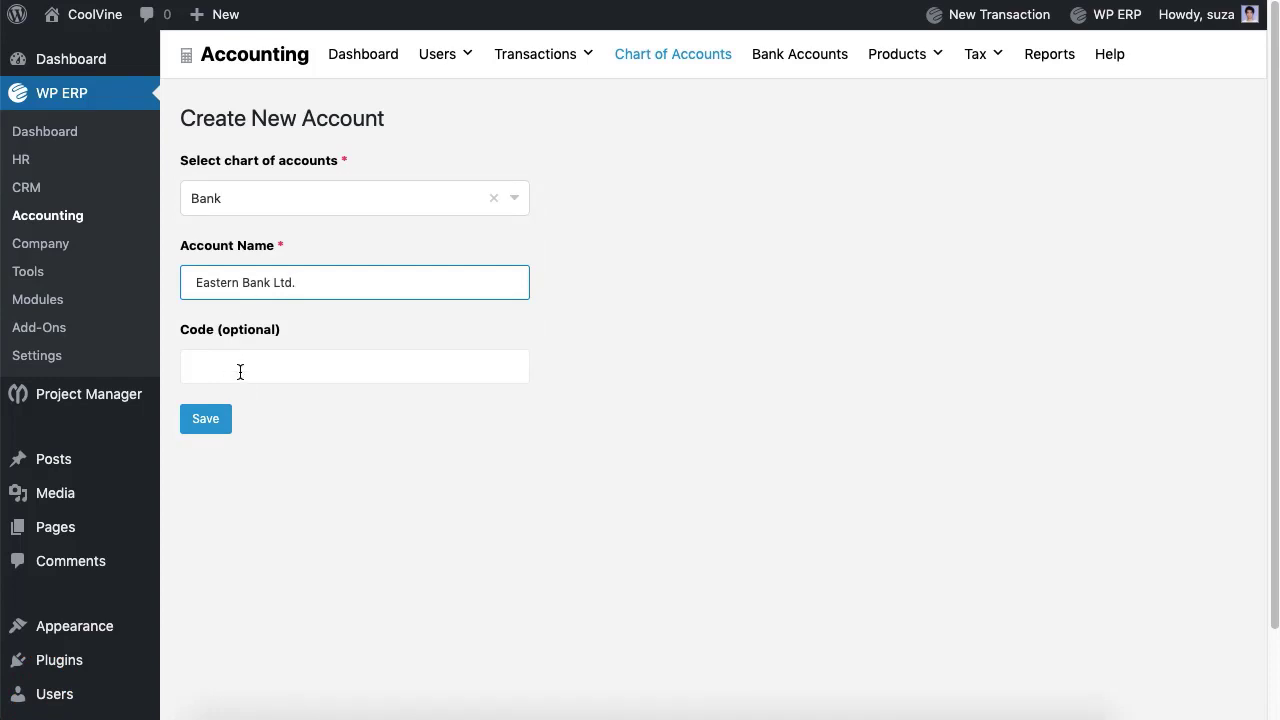
pyautogui.click(240, 372)
pyautogui.write('2')
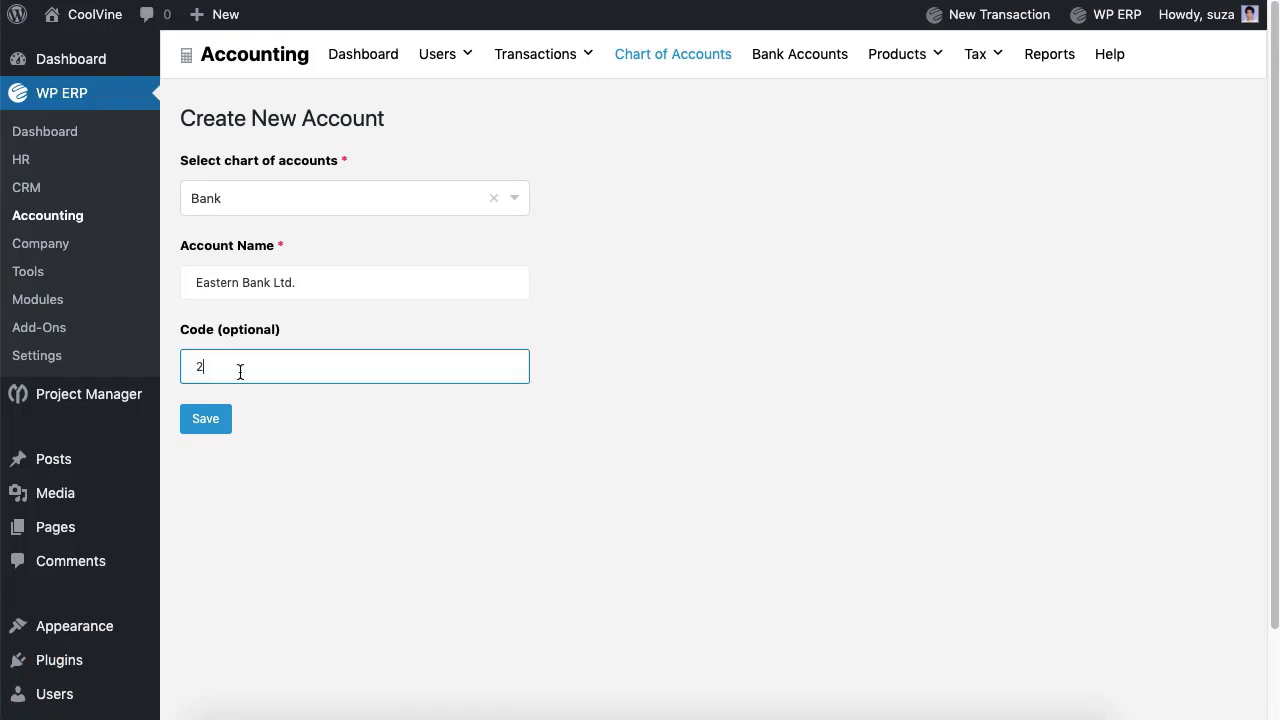
pyautogui.click(212, 428)
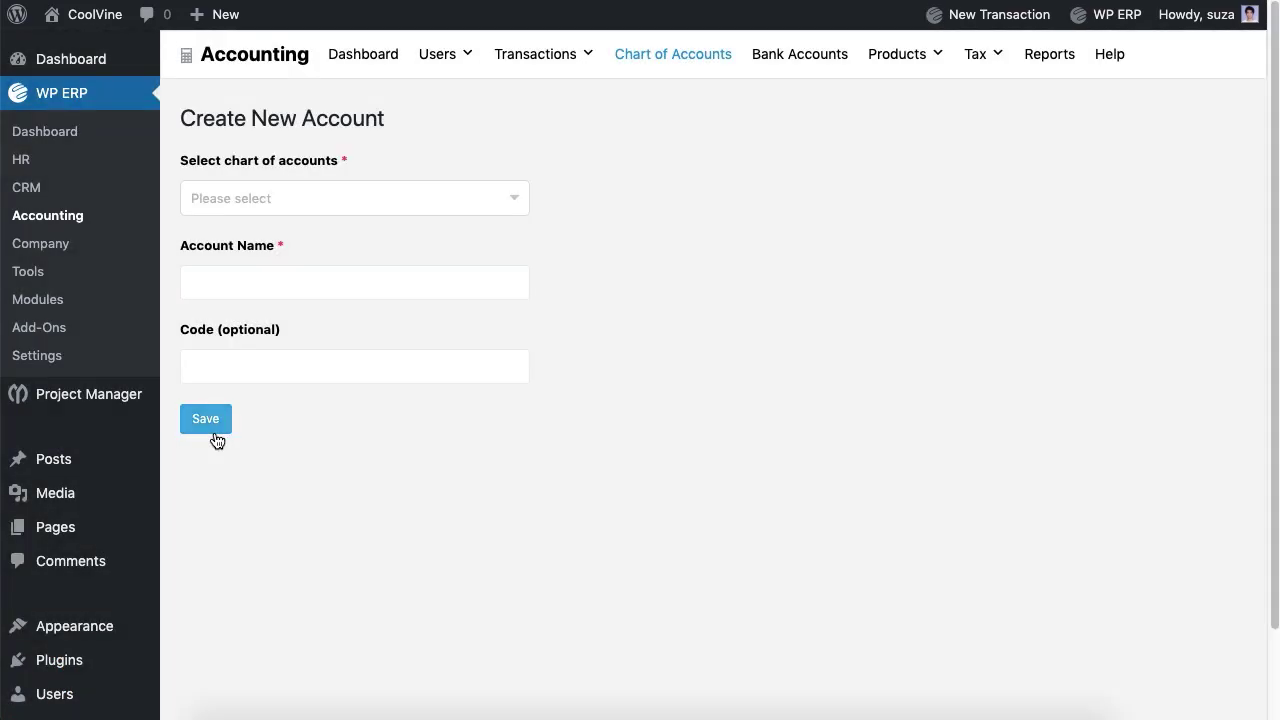
# Step: Create a Bank account named Standard Chartered Bank Ltd. with an account code
pyautogui.click(280, 199)
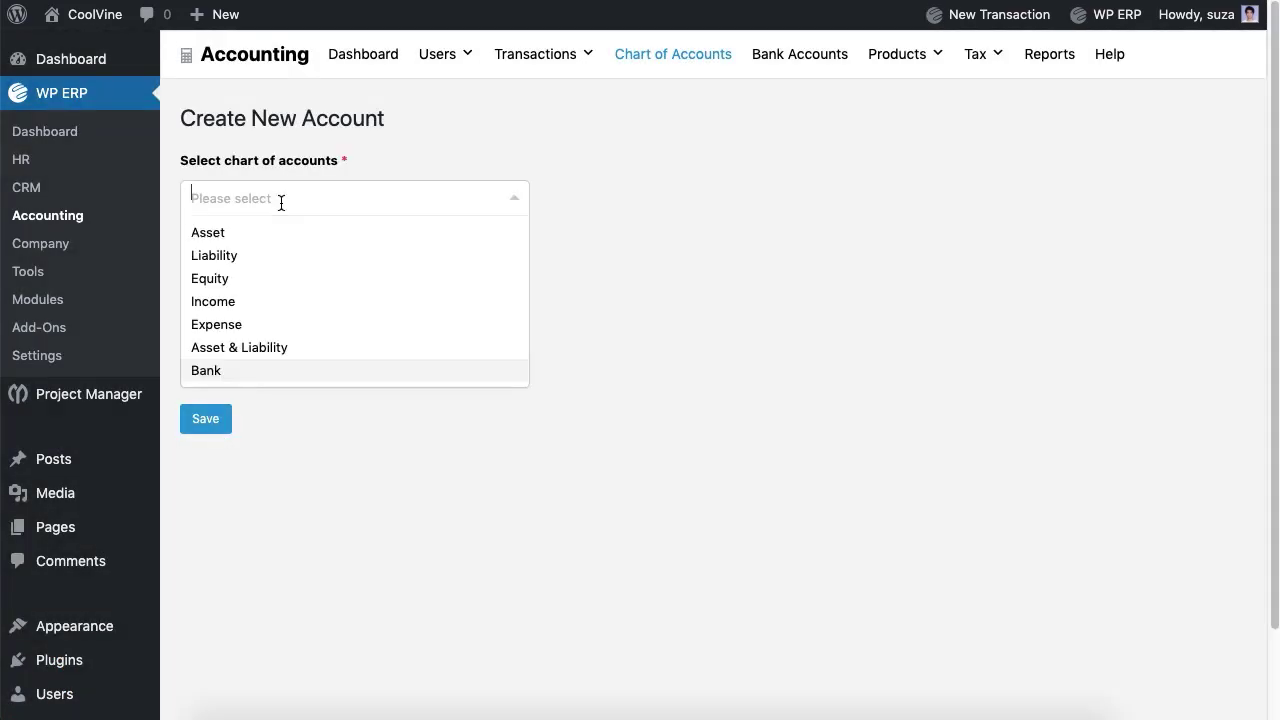
pyautogui.click(220, 369)
pyautogui.click(244, 280)
pyautogui.write('Standsa')
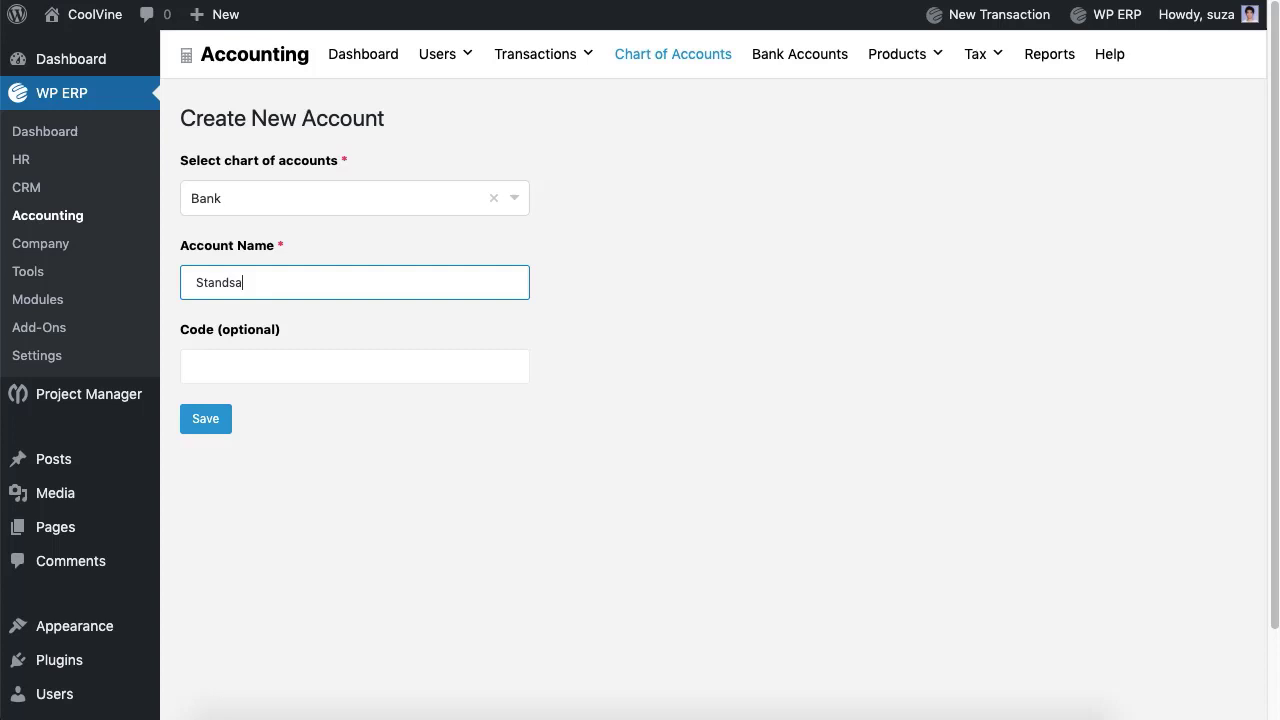
pyautogui.press('BackSpace')
pyautogui.press('BackSpace')
pyautogui.write('ard Chartered Bank Ltd.')
pyautogui.click(232, 359)
pyautogui.write('1')
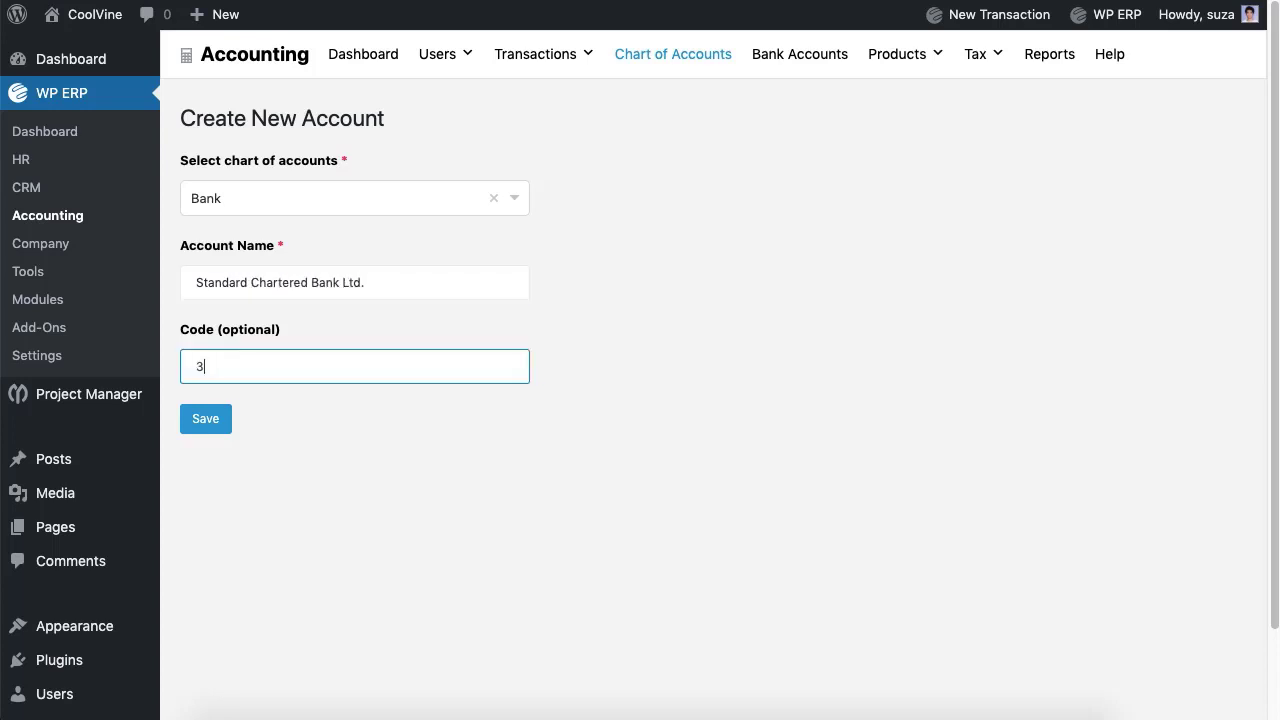
pyautogui.click(215, 430)
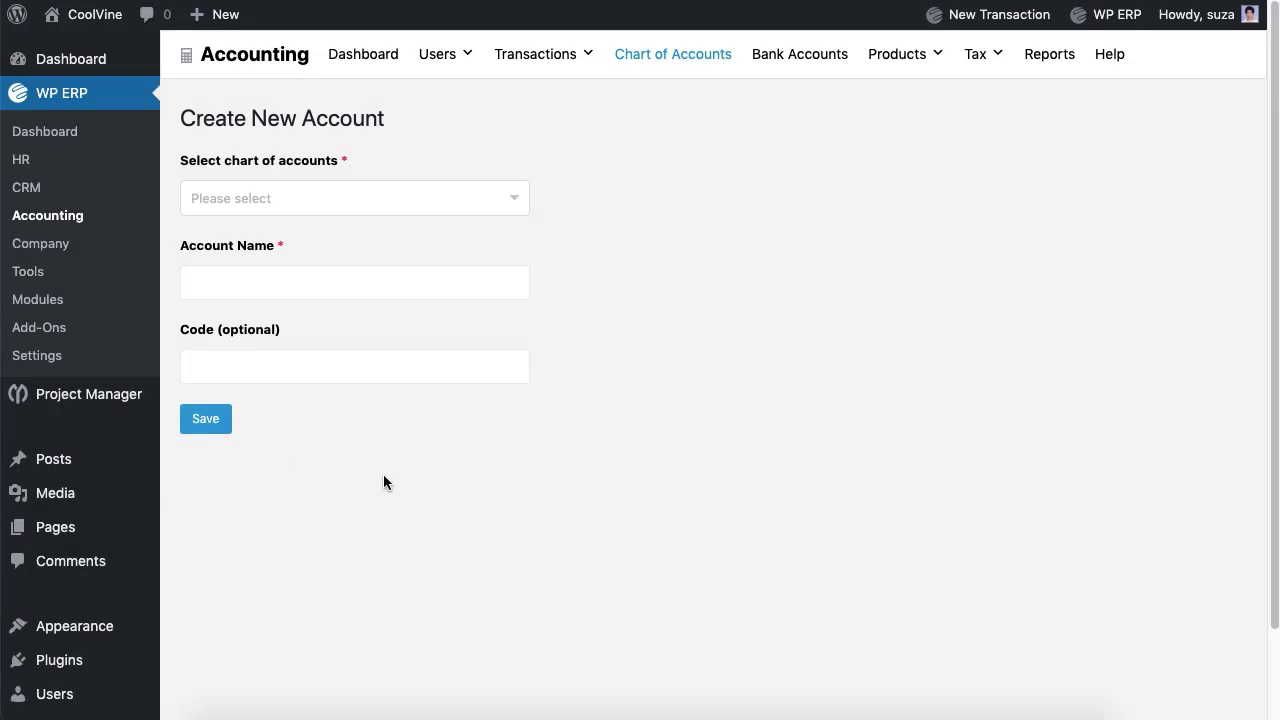
# Step: Start a new customer from Users > Customers, entering the customer's first and last name
pyautogui.moveTo(440, 58)
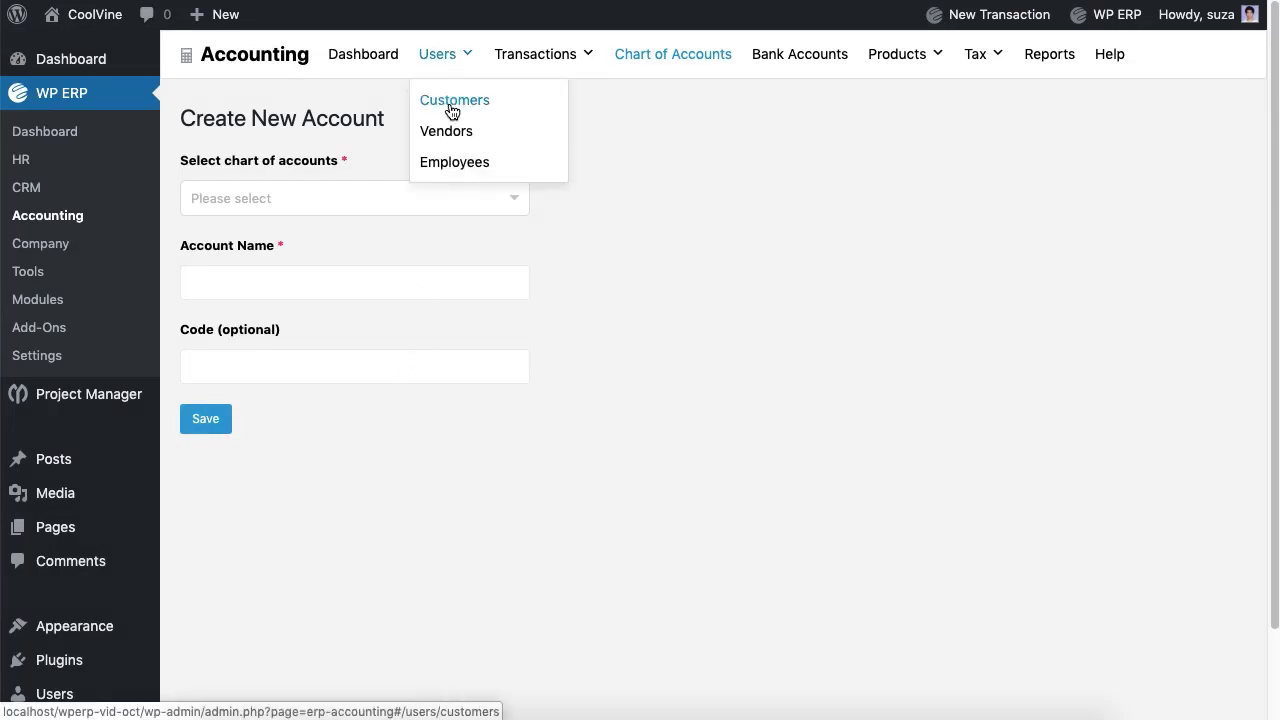
pyautogui.click(451, 108)
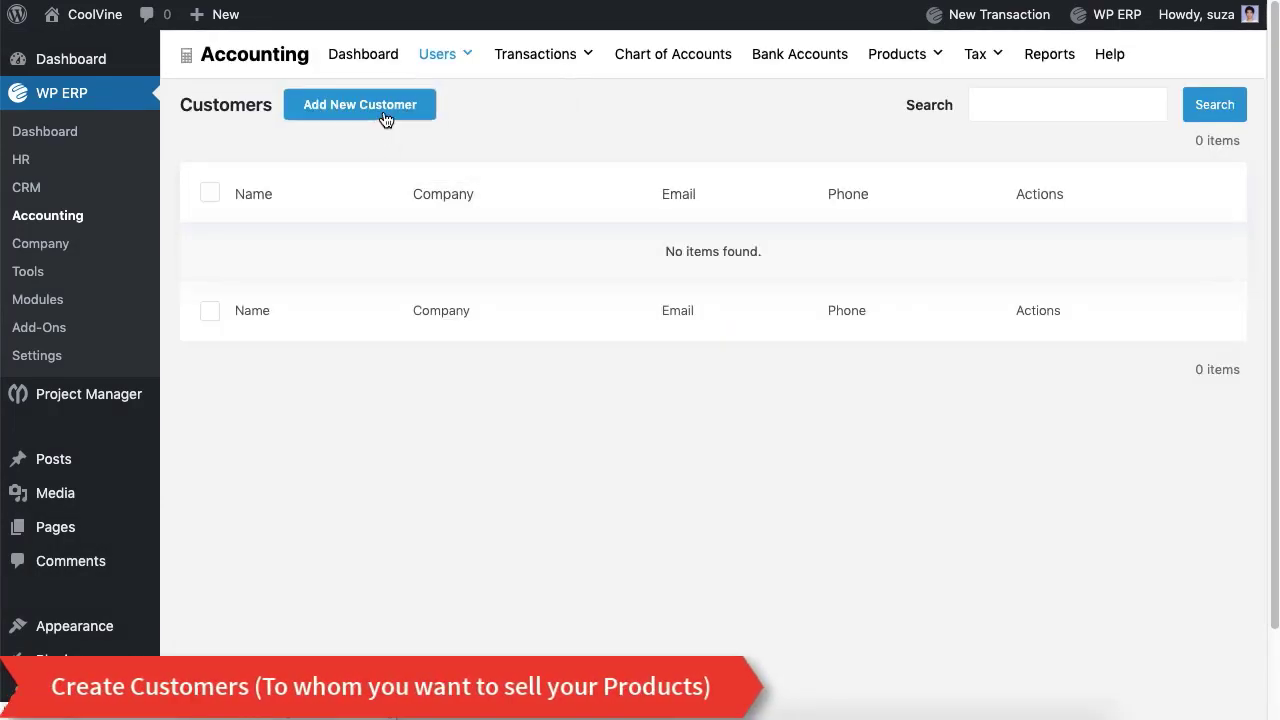
pyautogui.click(385, 117)
pyautogui.click(373, 280)
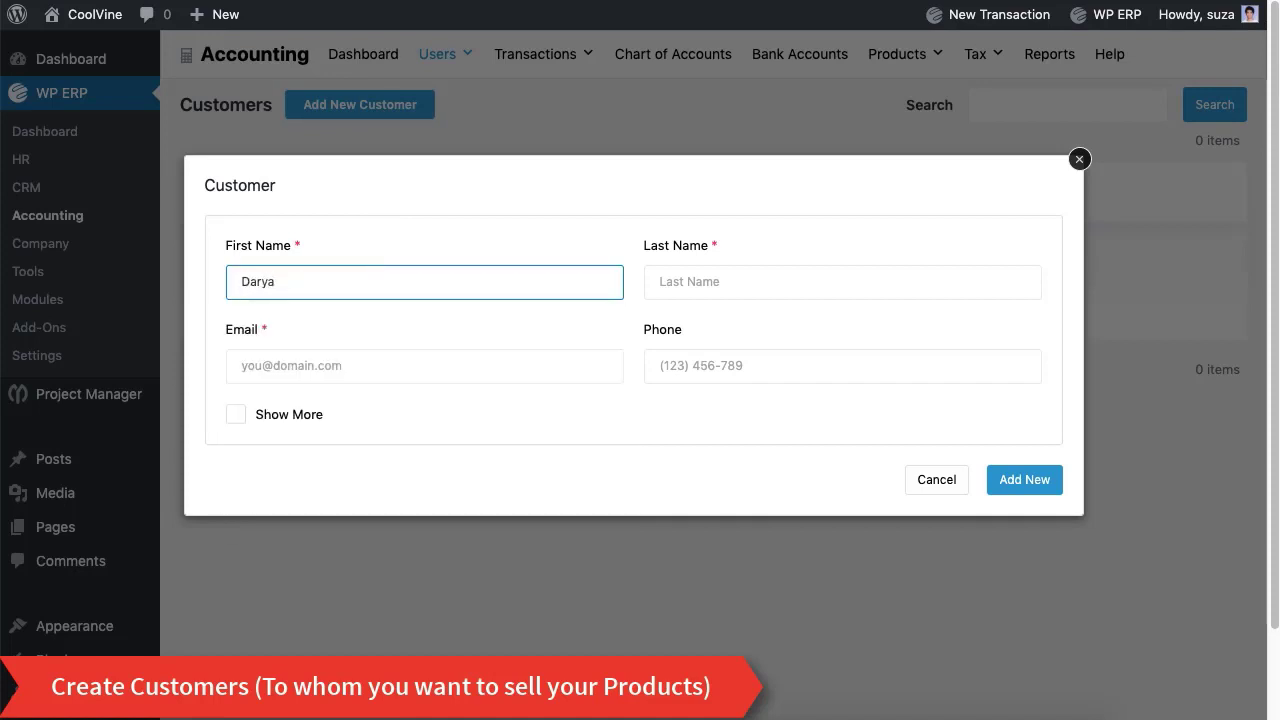
pyautogui.click(842, 282)
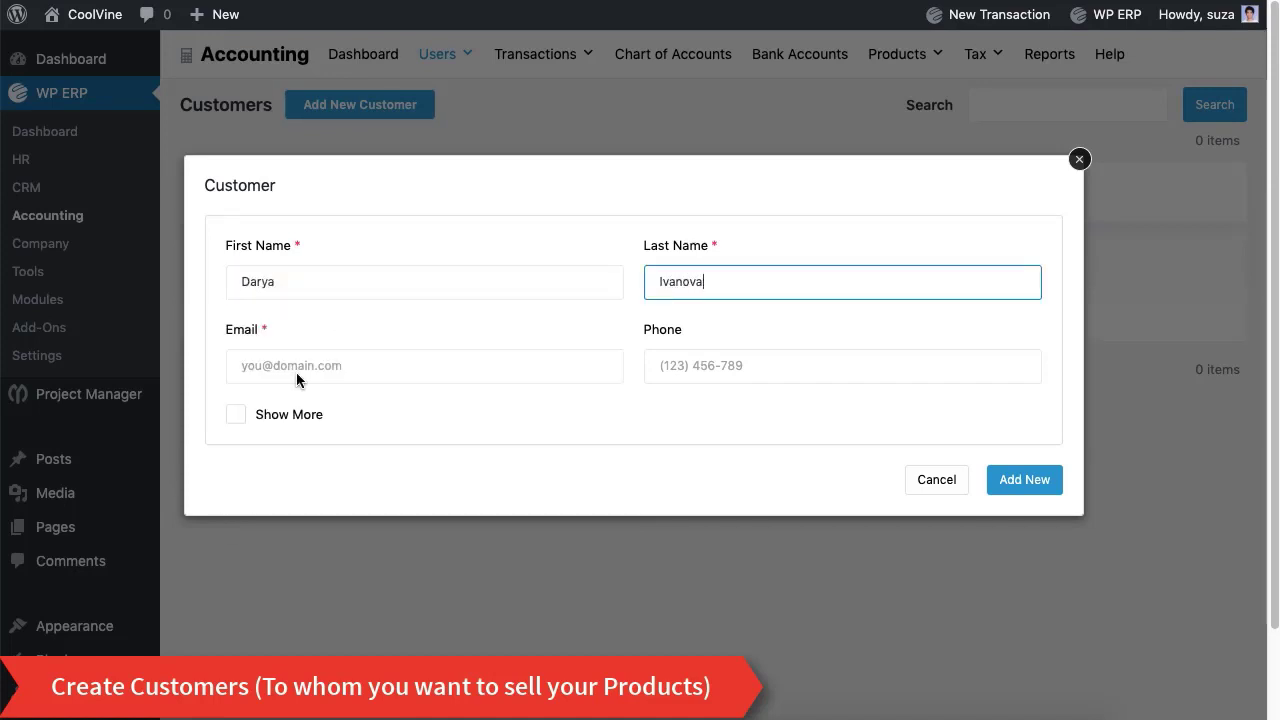
# Step: Fill in the customer's e-mail and phone number, expand Show More, and save the customer
pyautogui.click(296, 366)
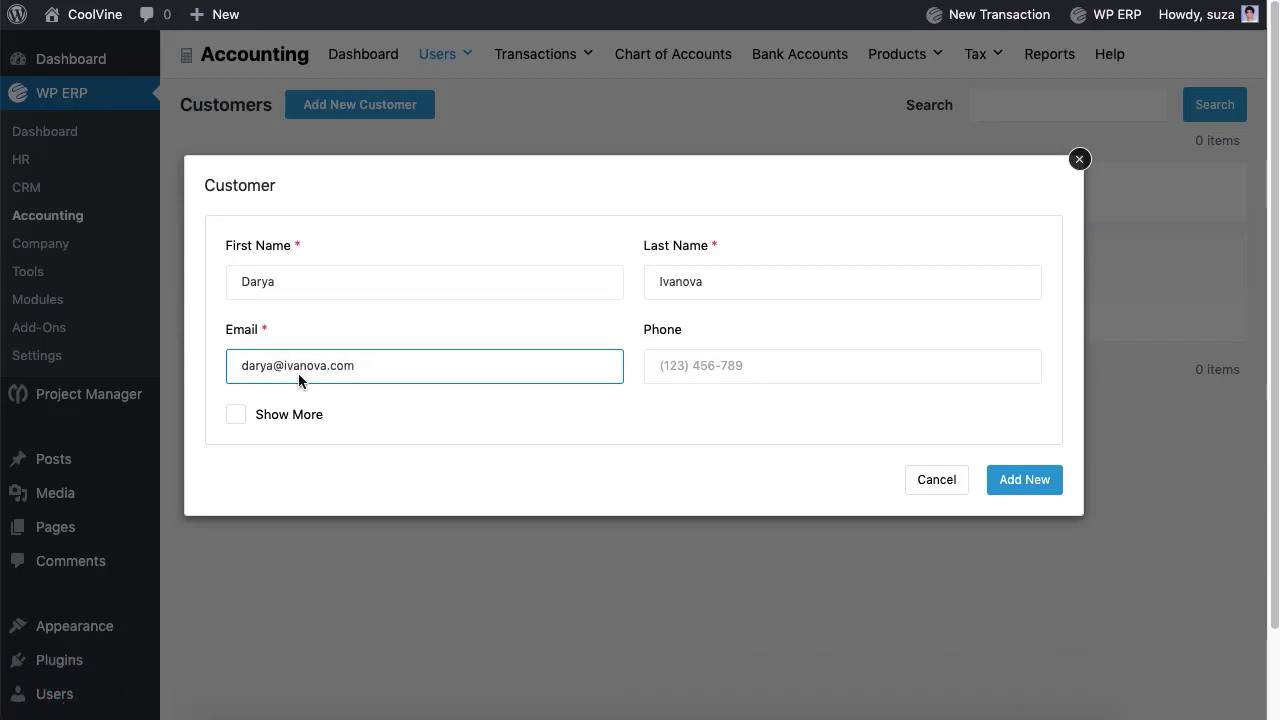
pyautogui.click(746, 366)
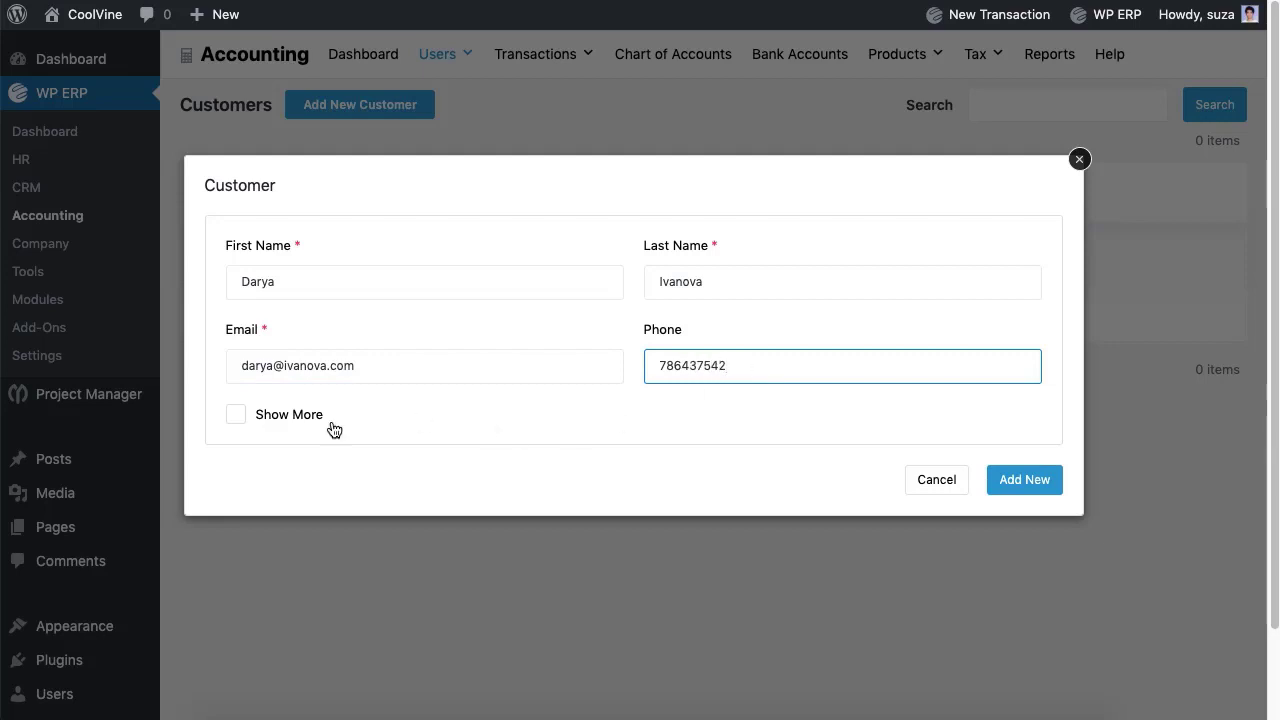
pyautogui.click(239, 418)
pyautogui.scroll(-1, 407, 381)
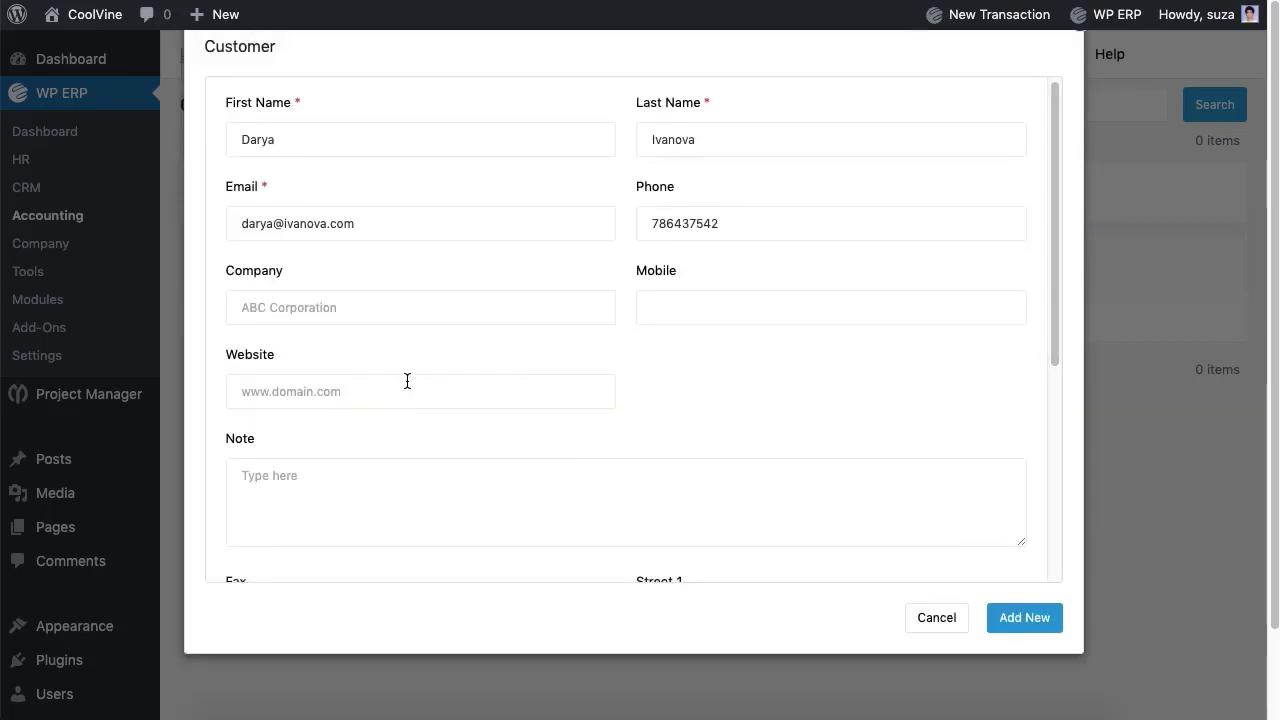
pyautogui.scroll(-8, 407, 381)
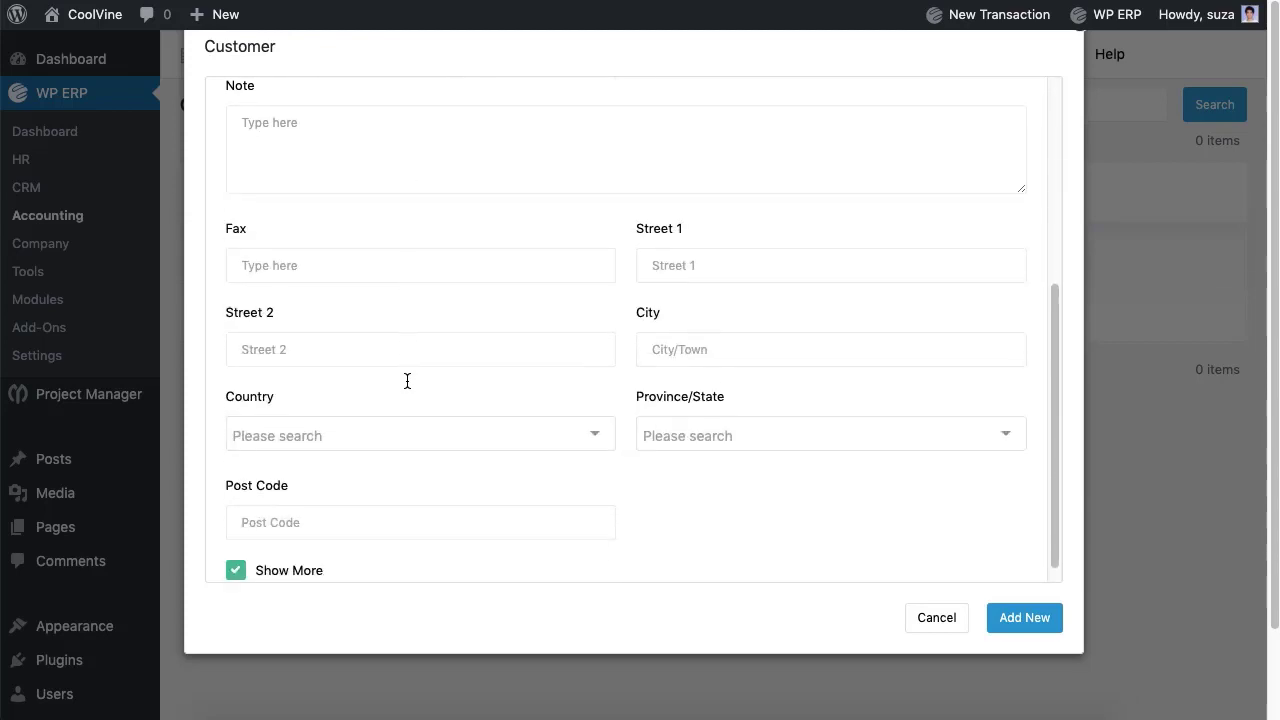
pyautogui.click(1020, 626)
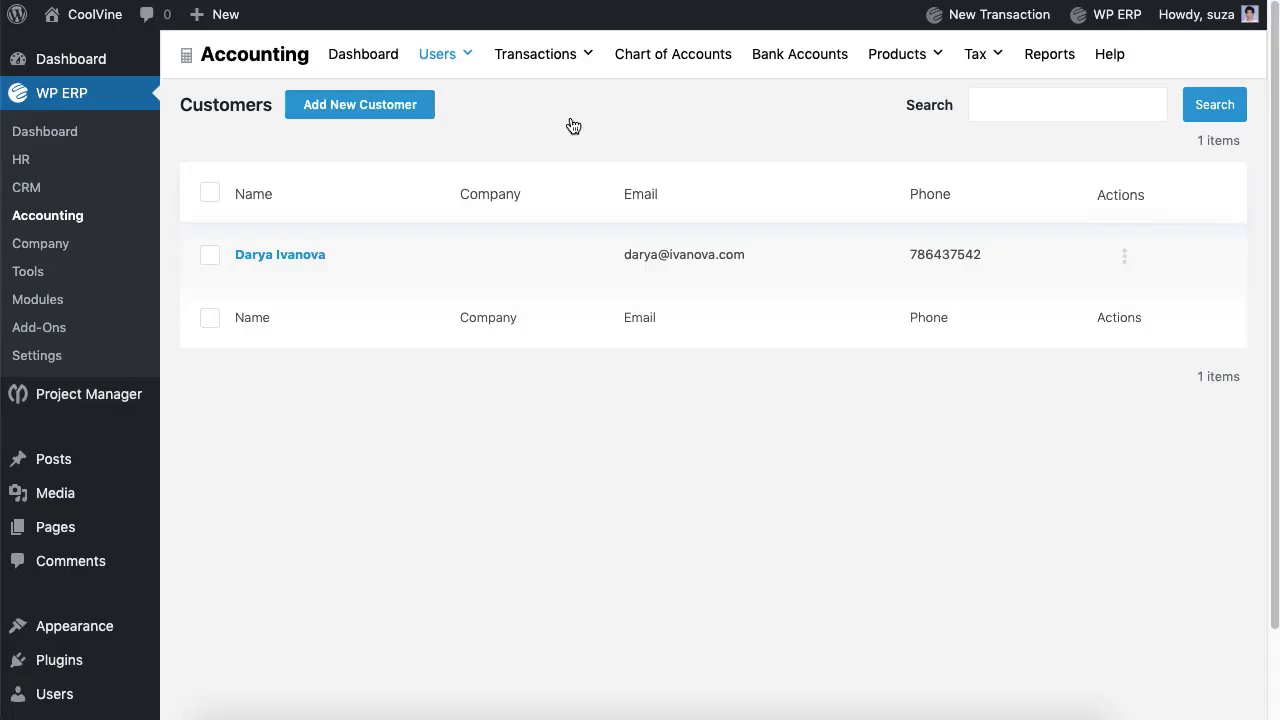
# Step: Start a new vendor from Users > Vendors, entering the vendor's first and last name
pyautogui.moveTo(440, 54)
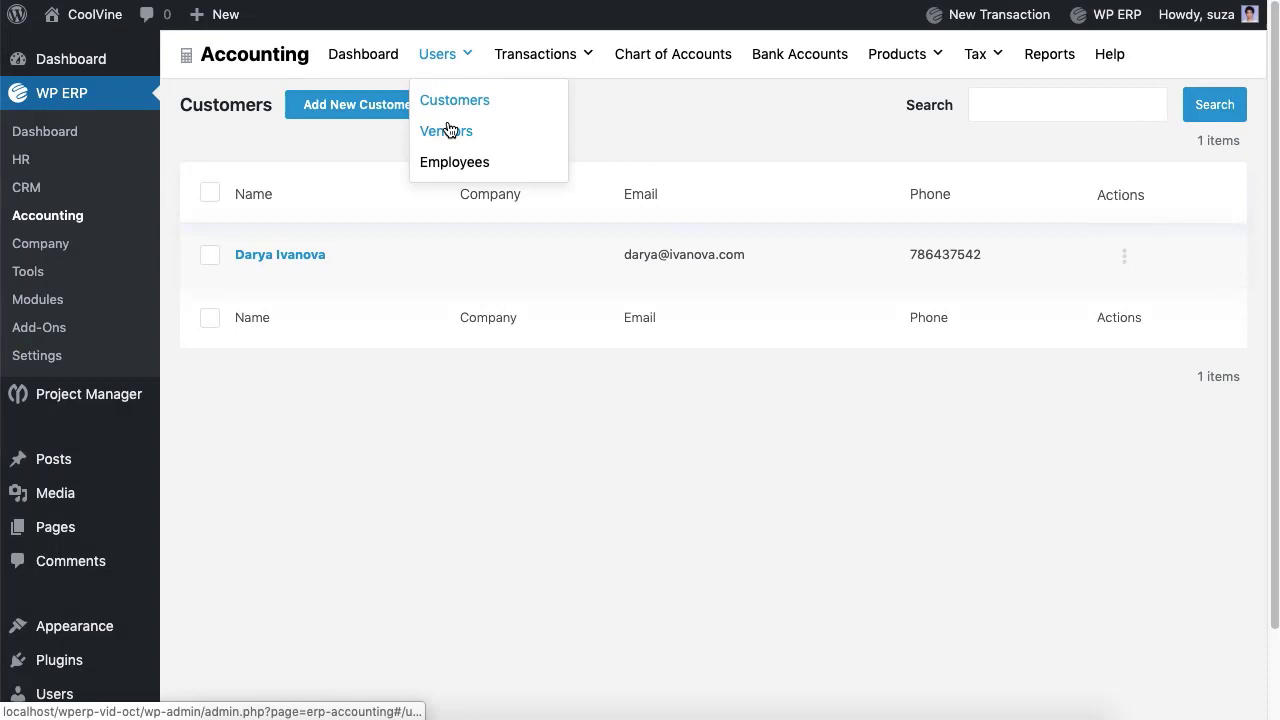
pyautogui.click(449, 131)
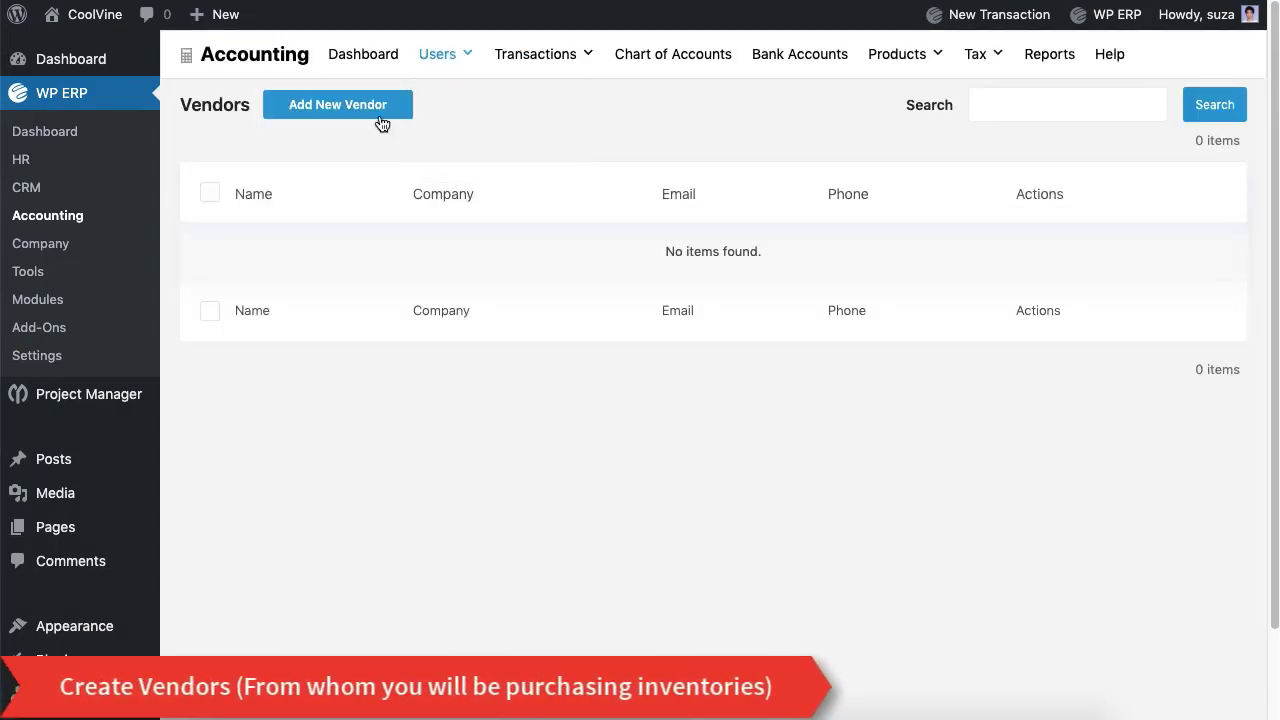
pyautogui.click(380, 118)
pyautogui.click(394, 282)
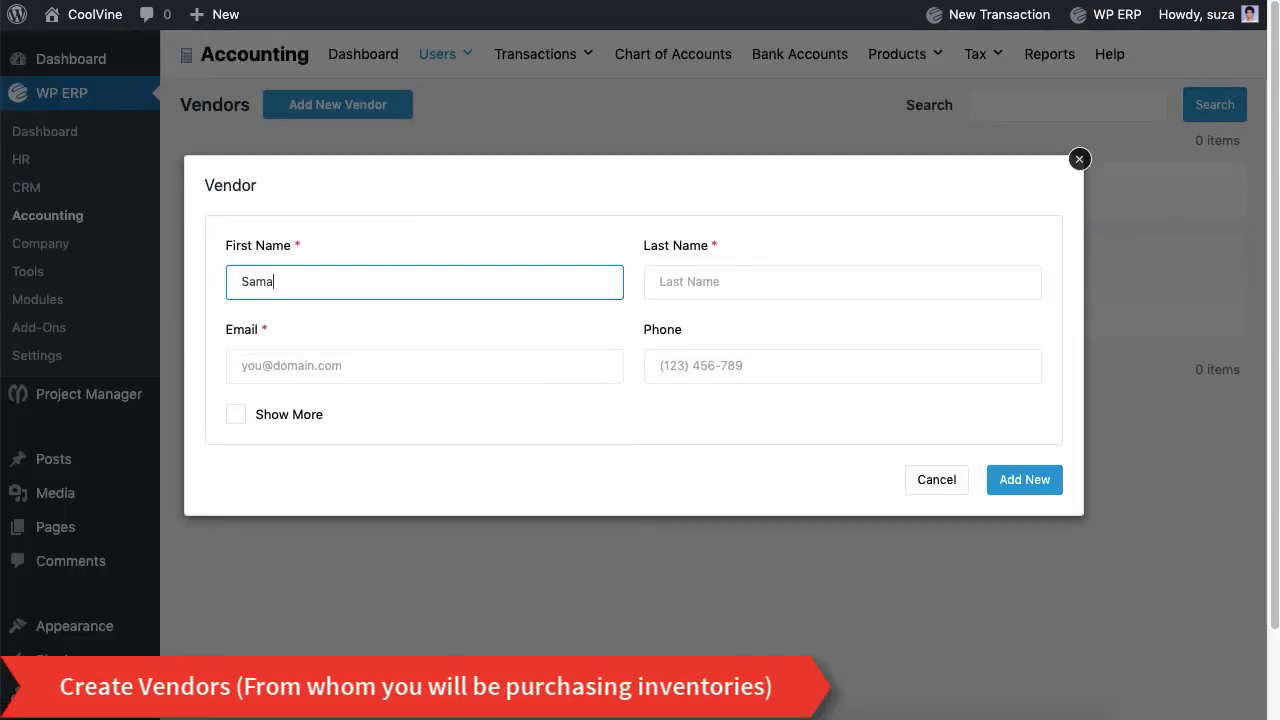
pyautogui.press('Tab')
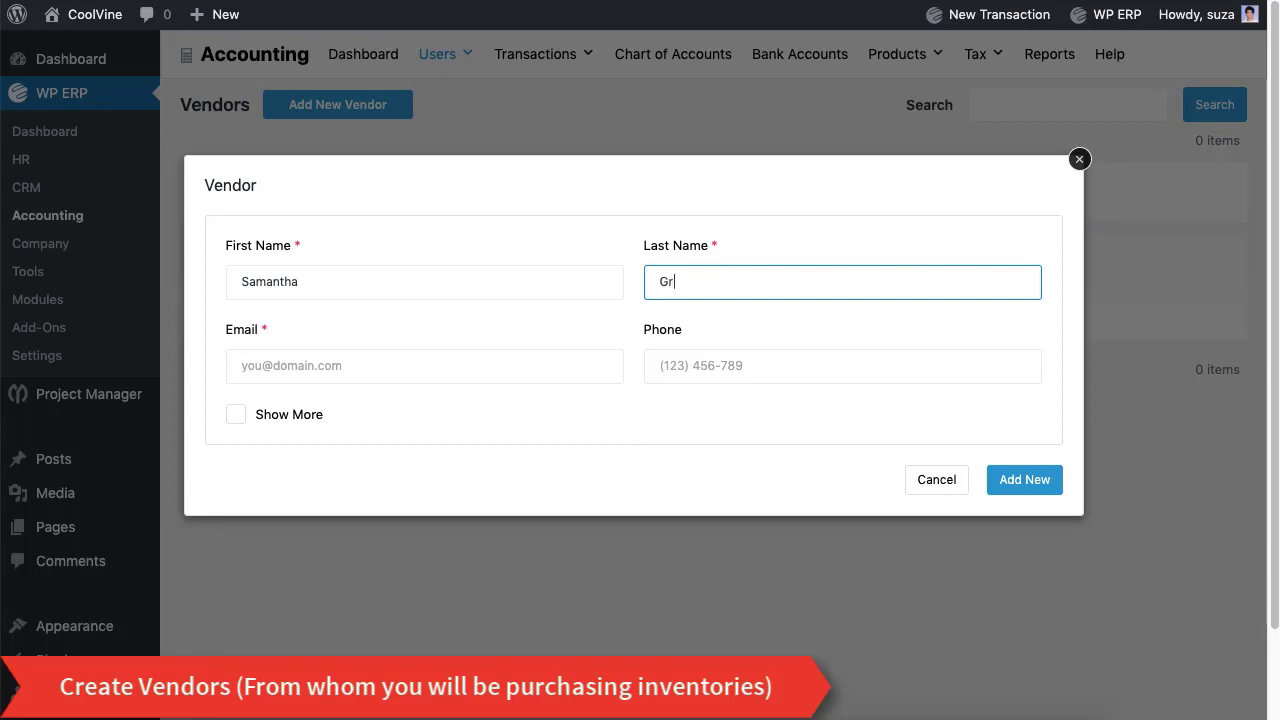
# Step: Fill in the vendor's e-mail and phone number, expand Show More, and save the vendor
pyautogui.click(380, 368)
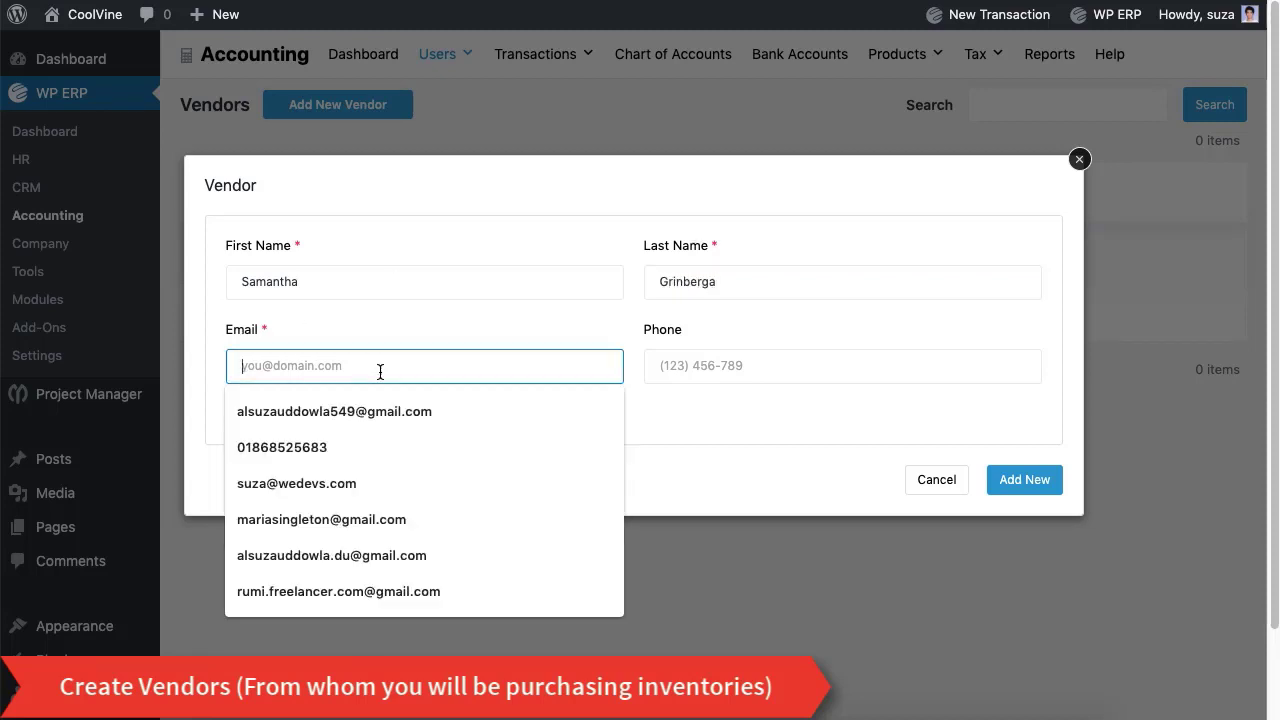
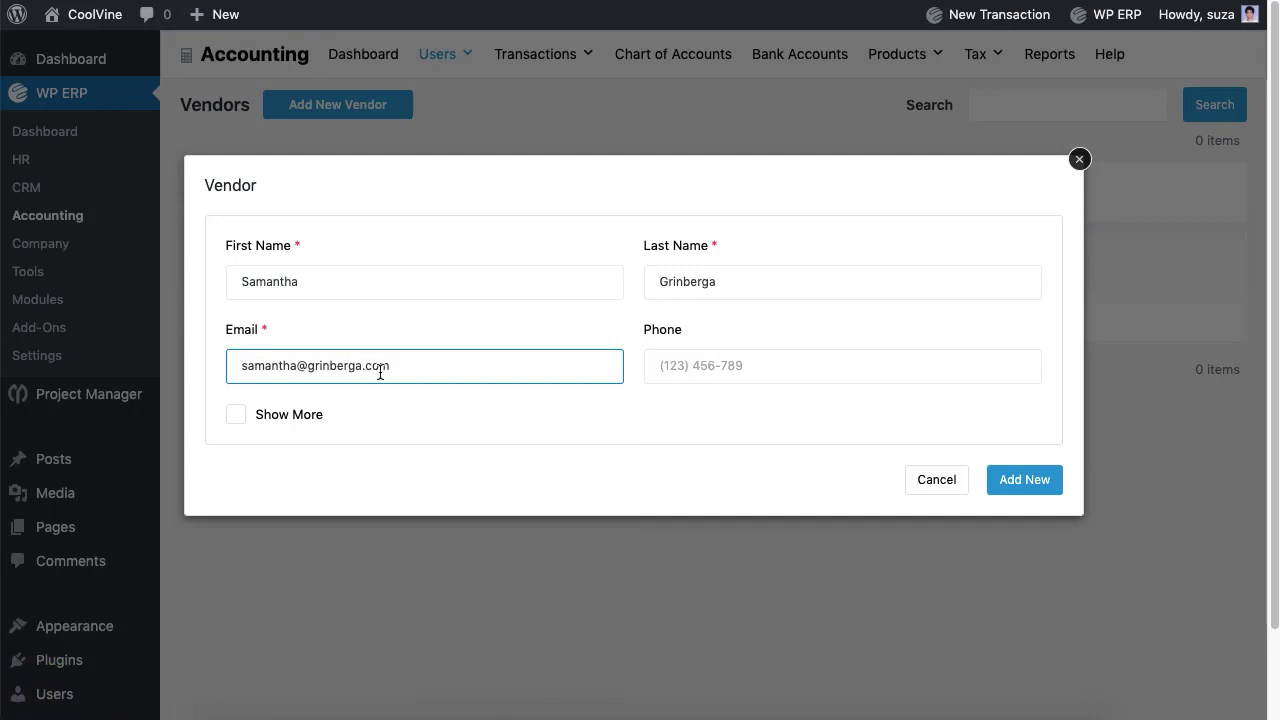
pyautogui.click(772, 367)
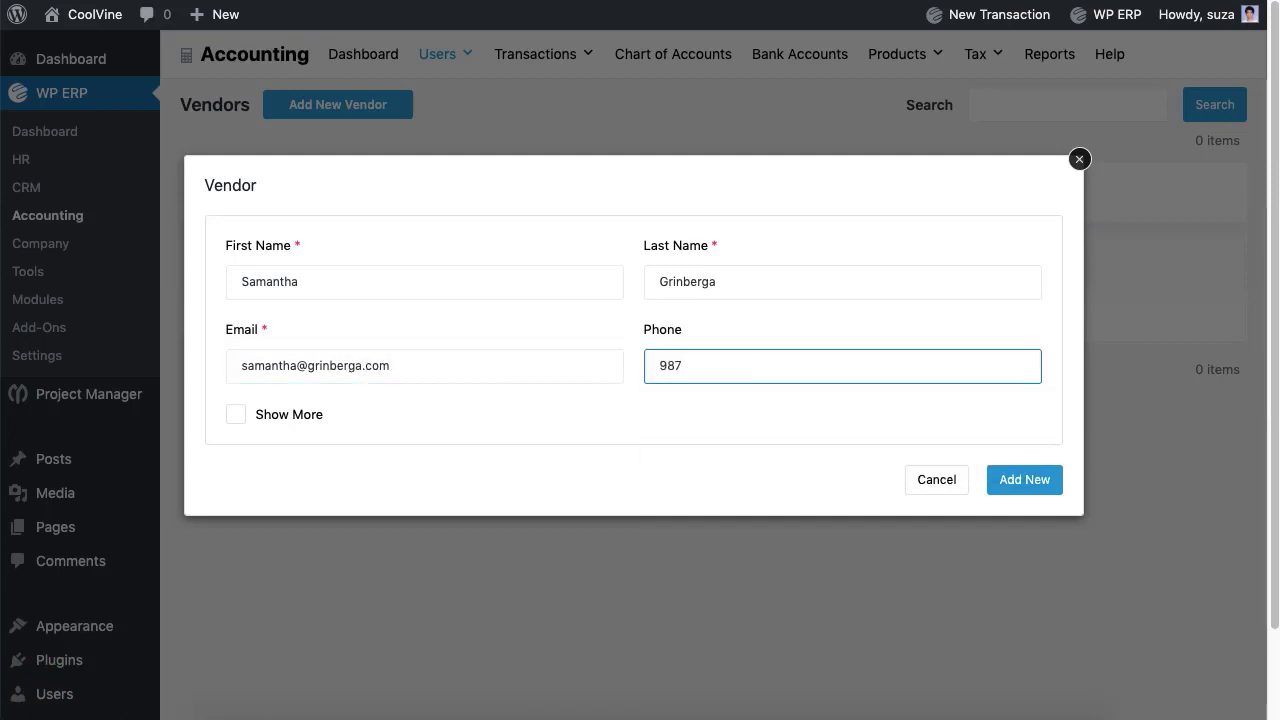
pyautogui.click(244, 420)
pyautogui.scroll(-5, 434, 411)
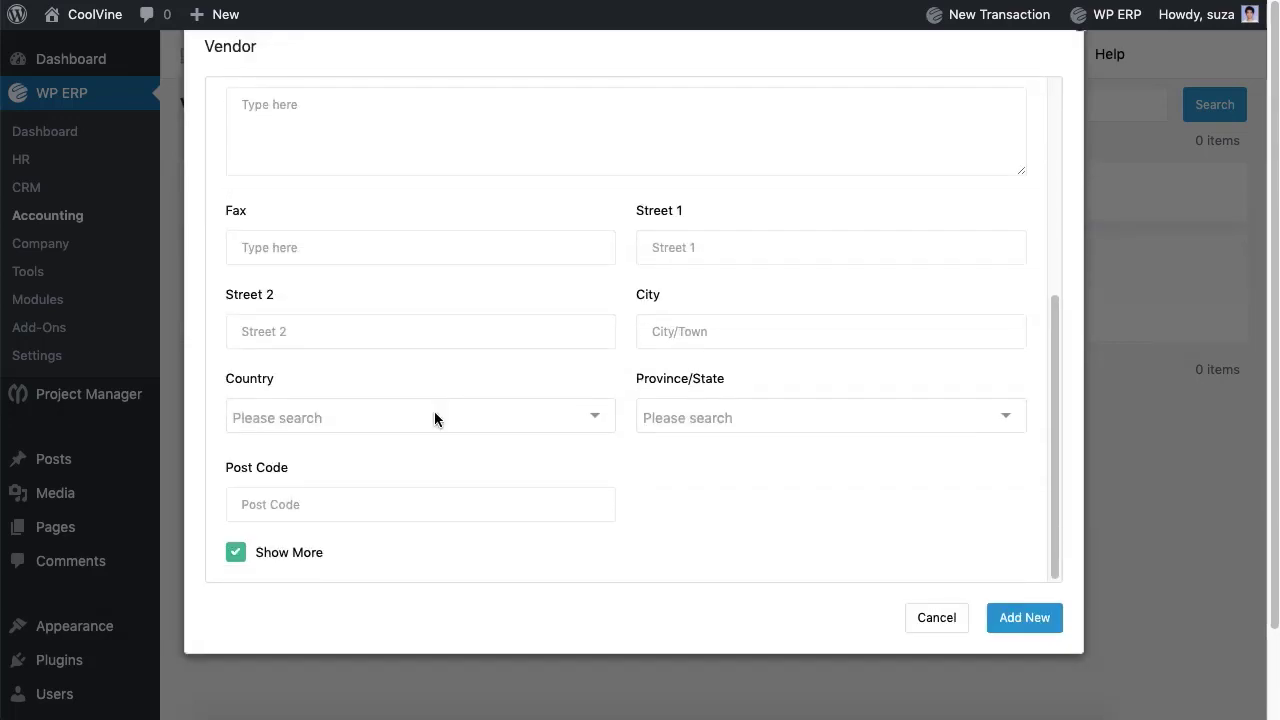
pyautogui.click(1008, 627)
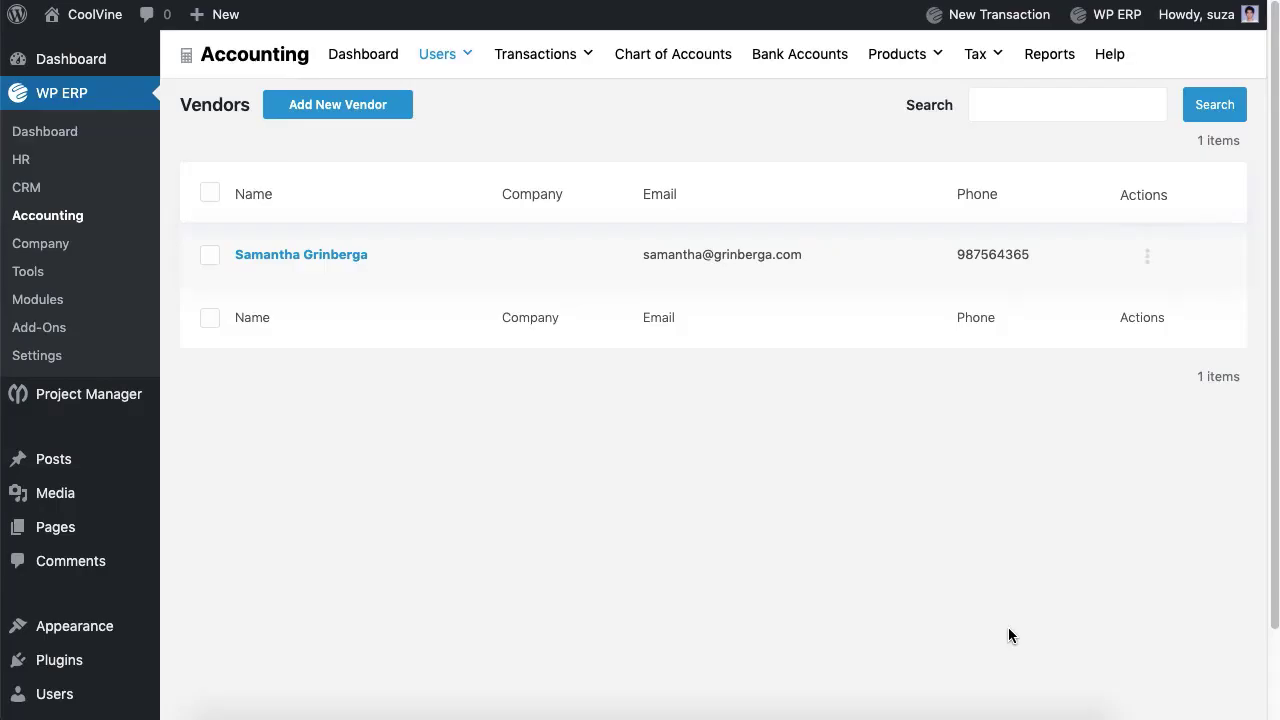
# Step: Add a default tax zone California with tax number 56754 under Tax Rates > Tax Zones
pyautogui.moveTo(974, 52)
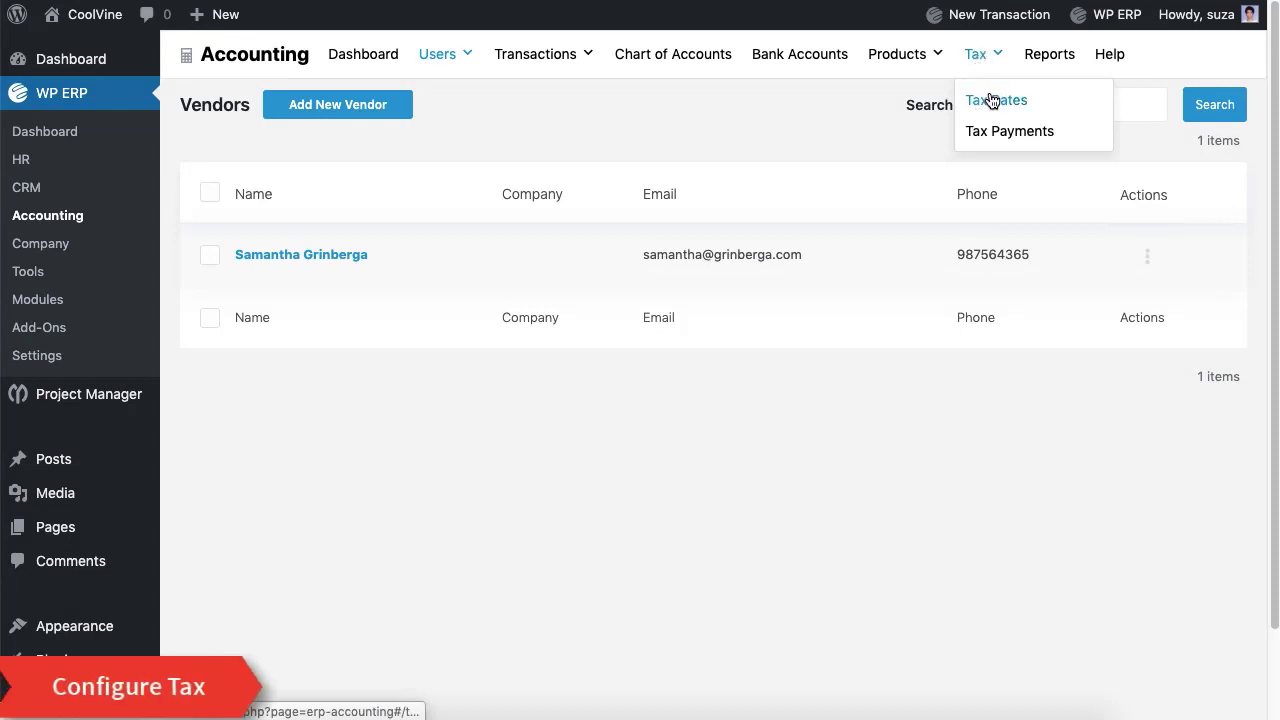
pyautogui.click(991, 101)
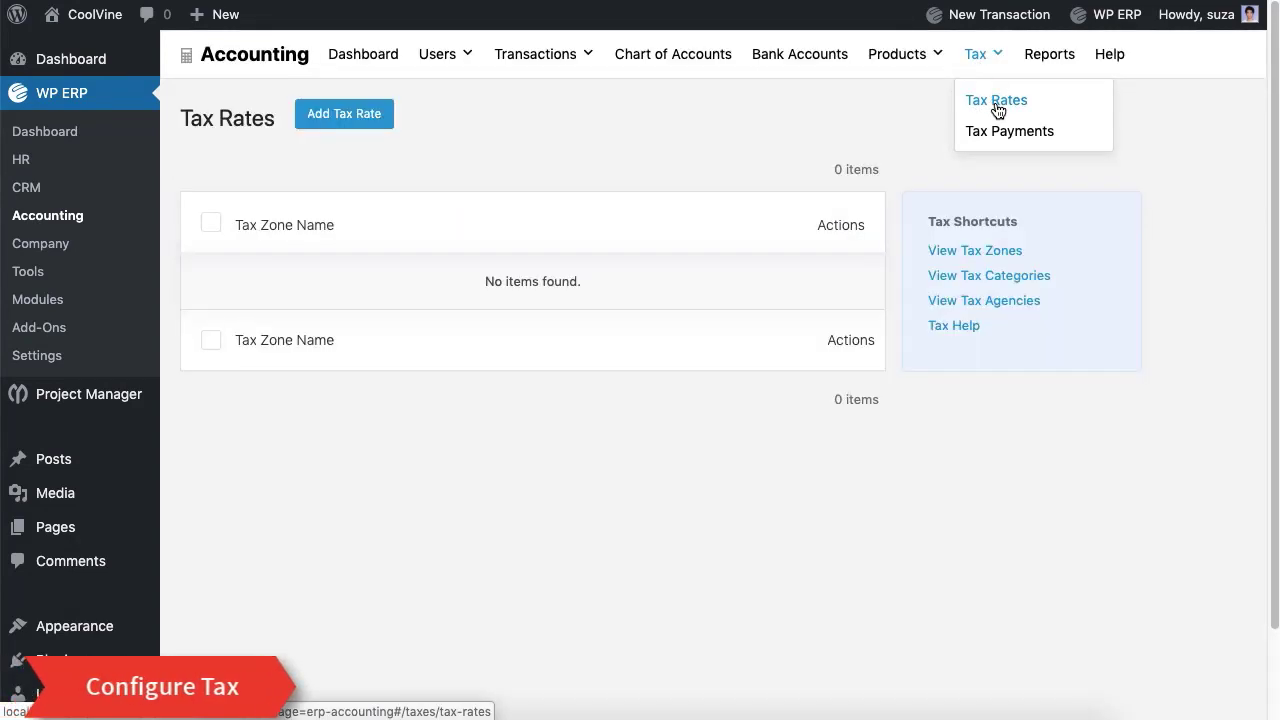
pyautogui.click(984, 251)
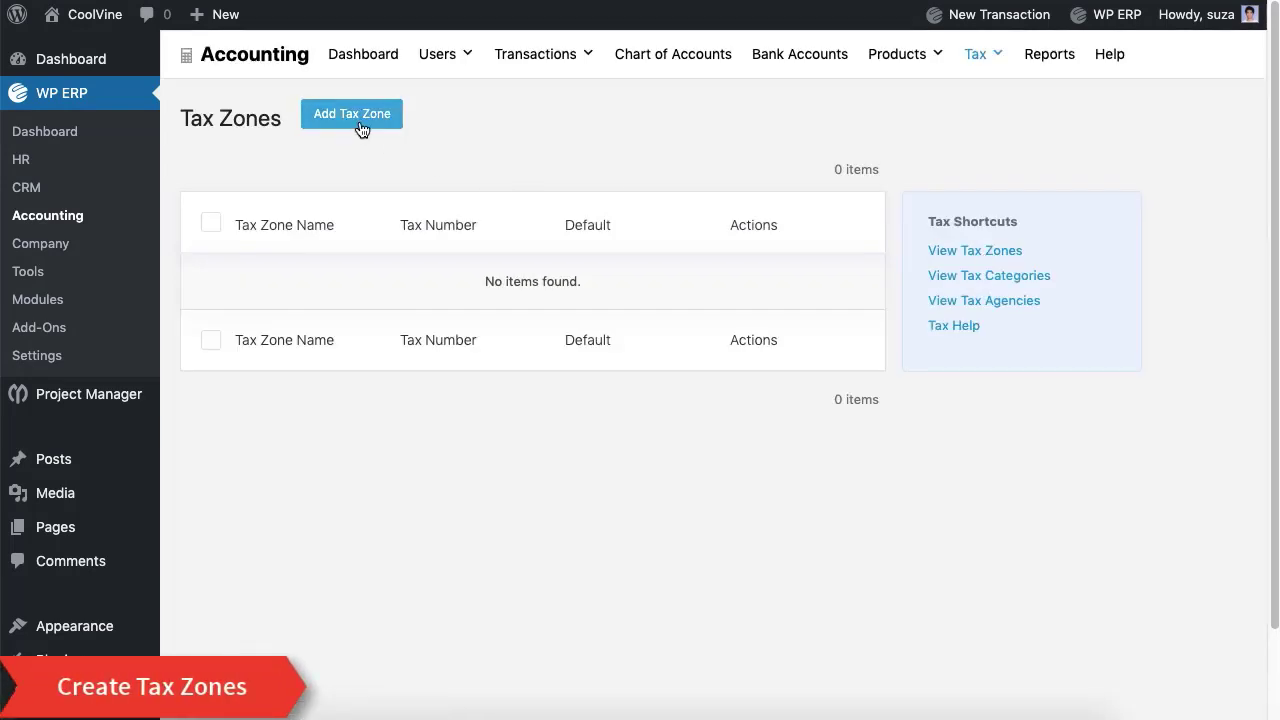
pyautogui.click(360, 115)
pyautogui.click(314, 260)
pyautogui.write('California')
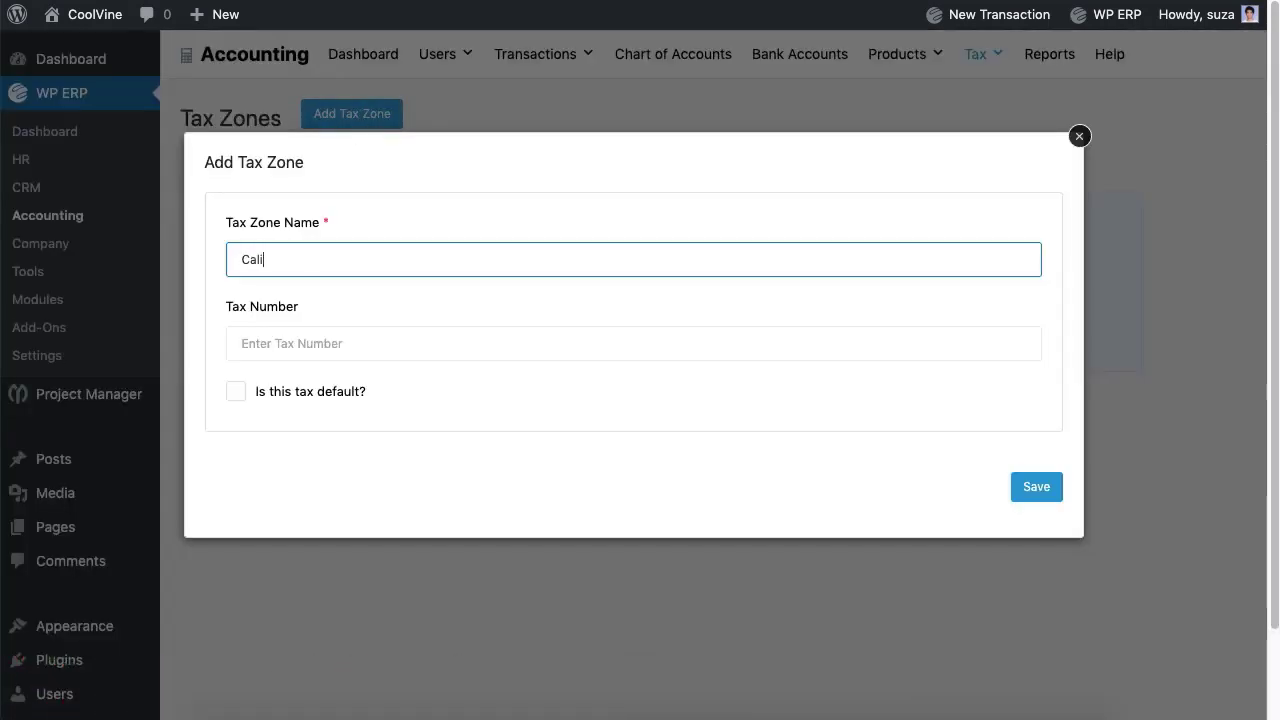
pyautogui.click(317, 345)
pyautogui.write('56754')
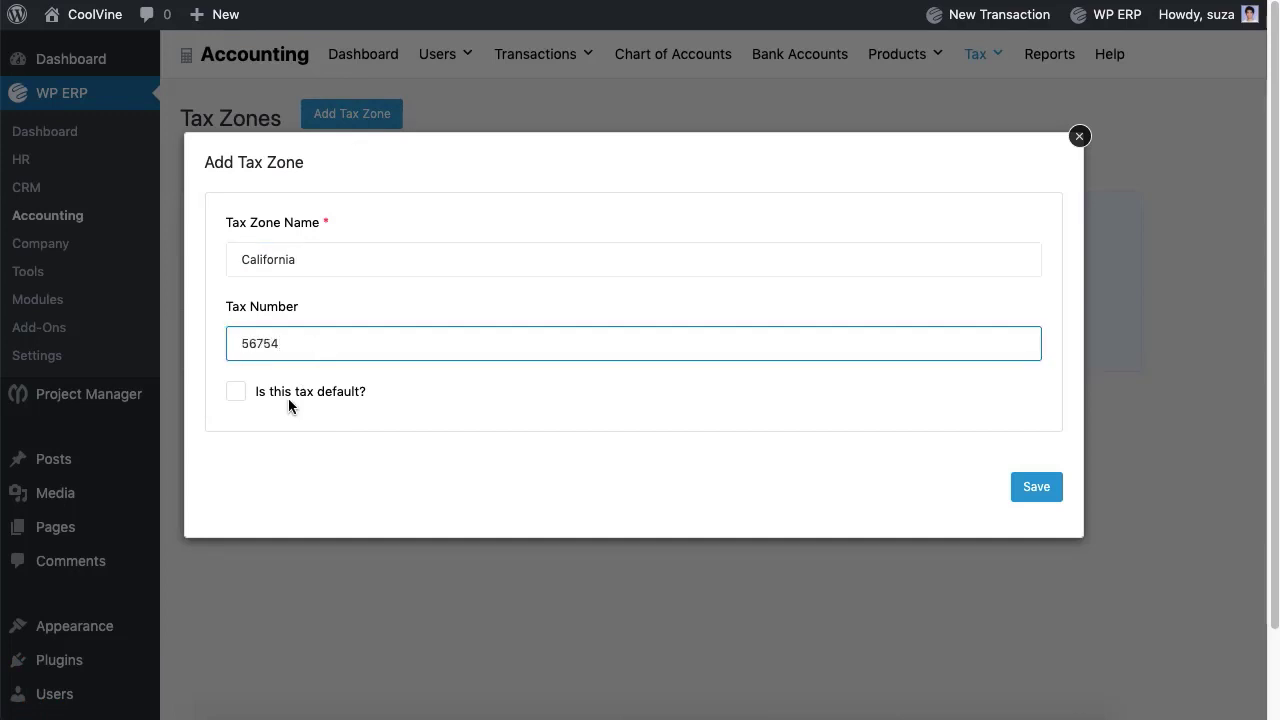
pyautogui.click(235, 393)
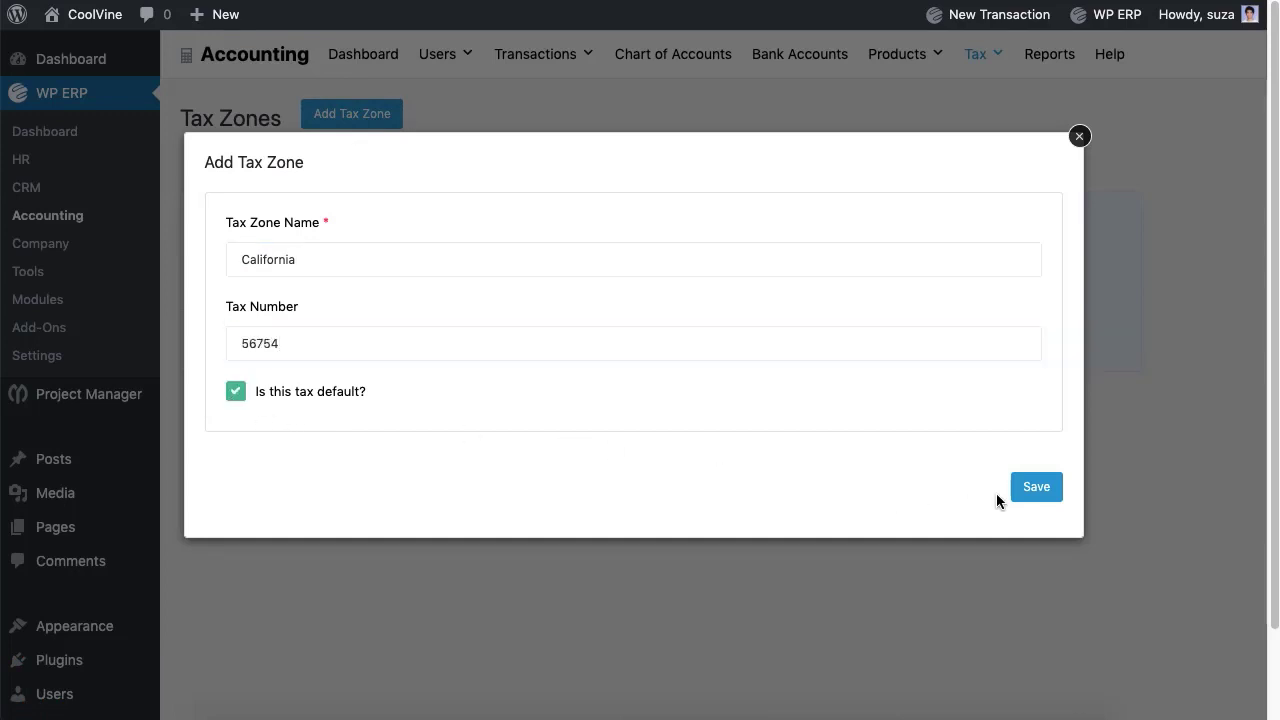
pyautogui.click(1022, 499)
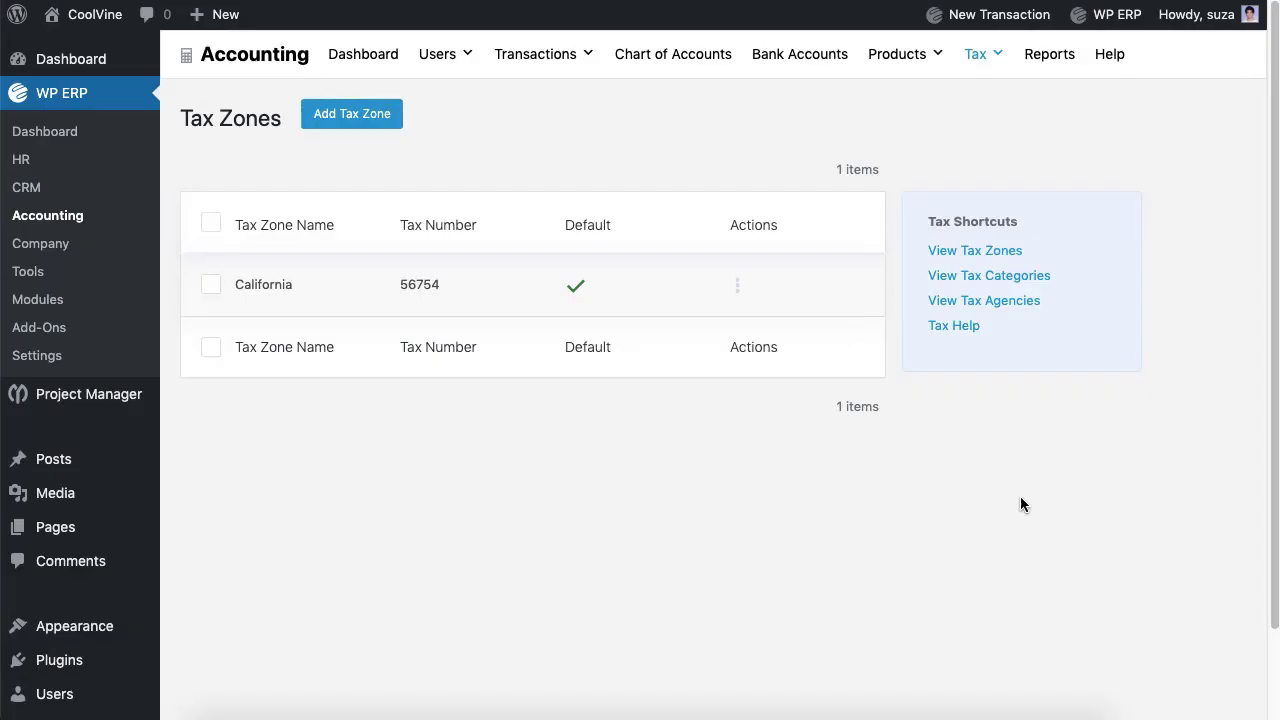
pyautogui.click(737, 289)
# Step: Add an Electronics tax category described as covering smartphones, desktops and laptops
pyautogui.click(844, 291)
pyautogui.click(986, 280)
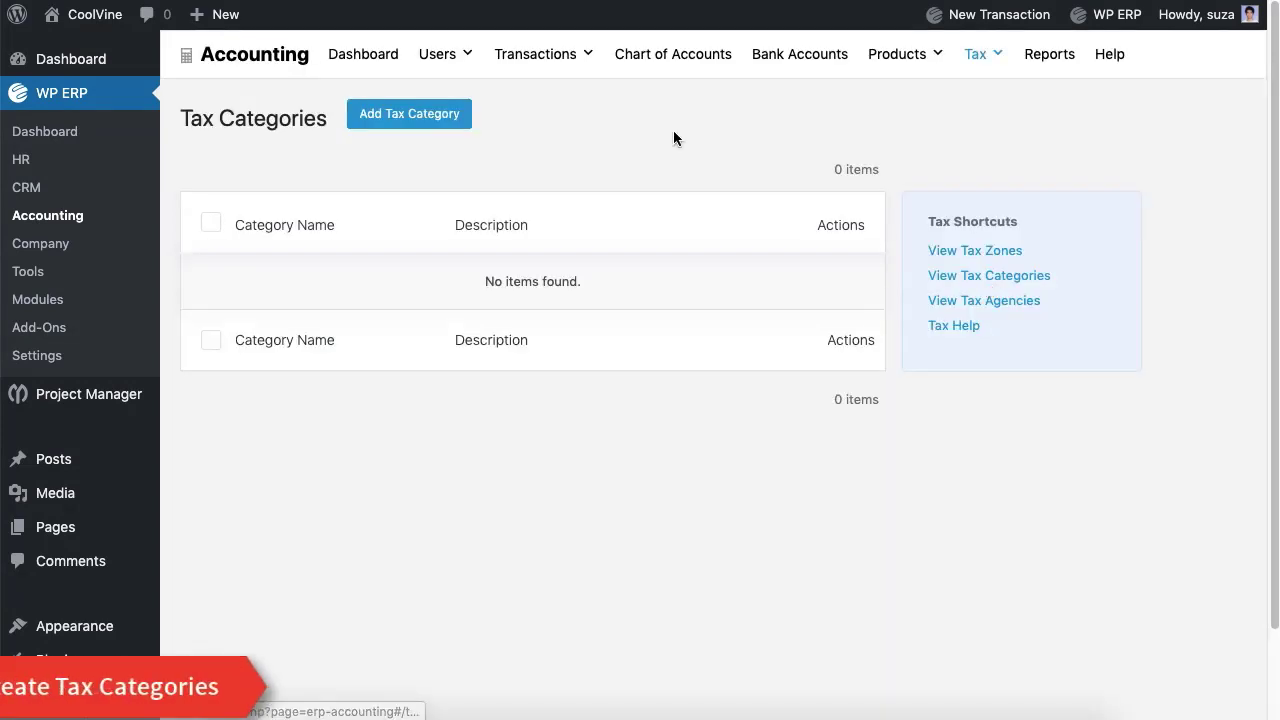
pyautogui.click(452, 122)
pyautogui.click(367, 256)
pyautogui.write('Electronics')
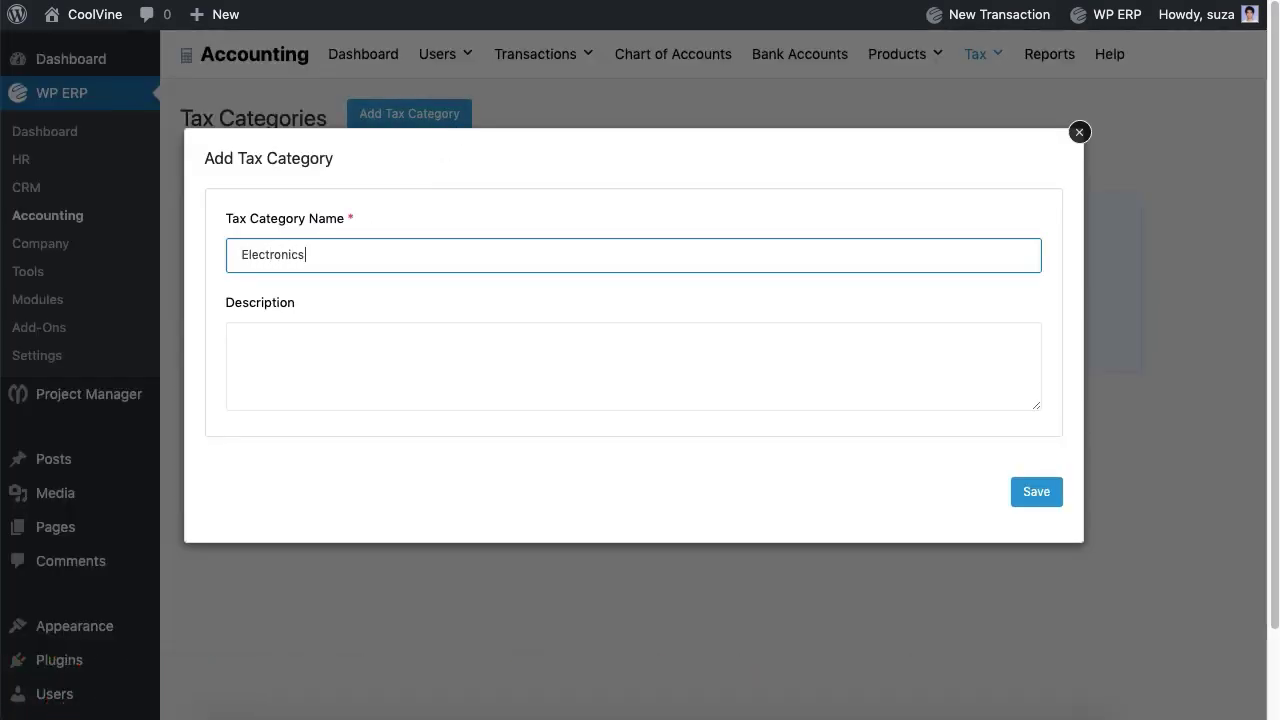
pyautogui.click(358, 369)
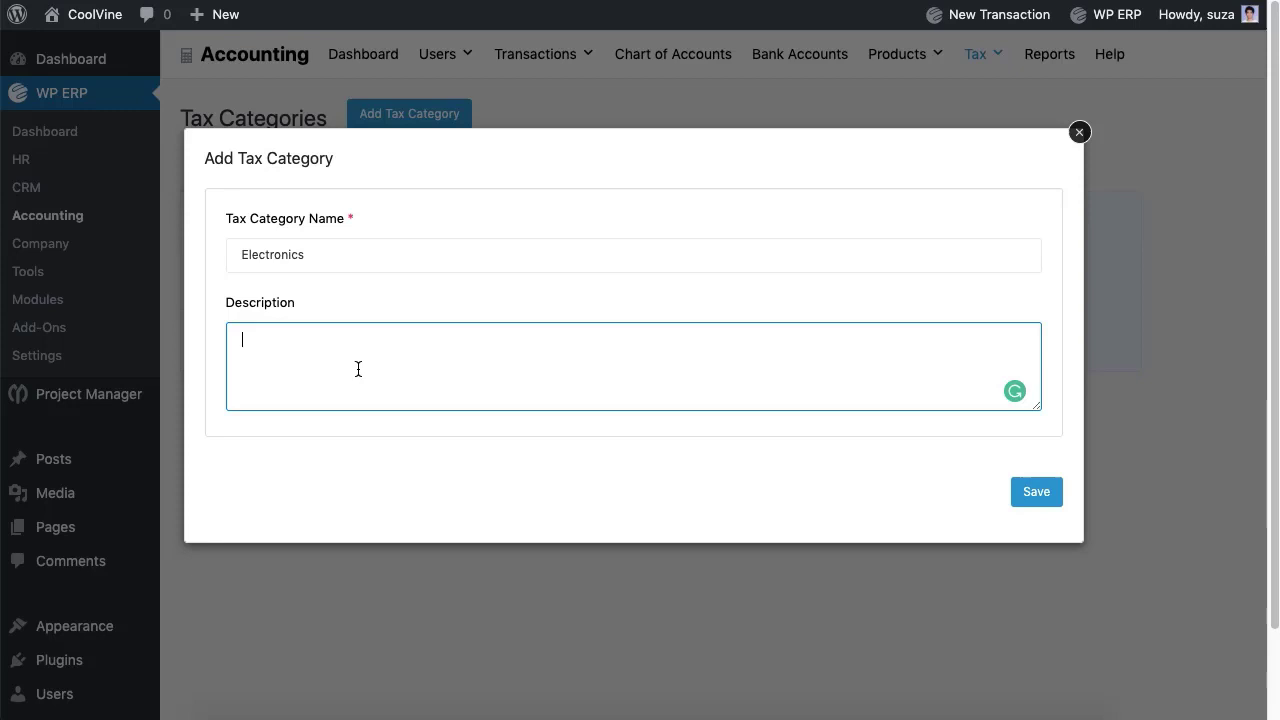
pyautogui.write('All electronic devices like smartphones, desktops, and laptops will be included here.')
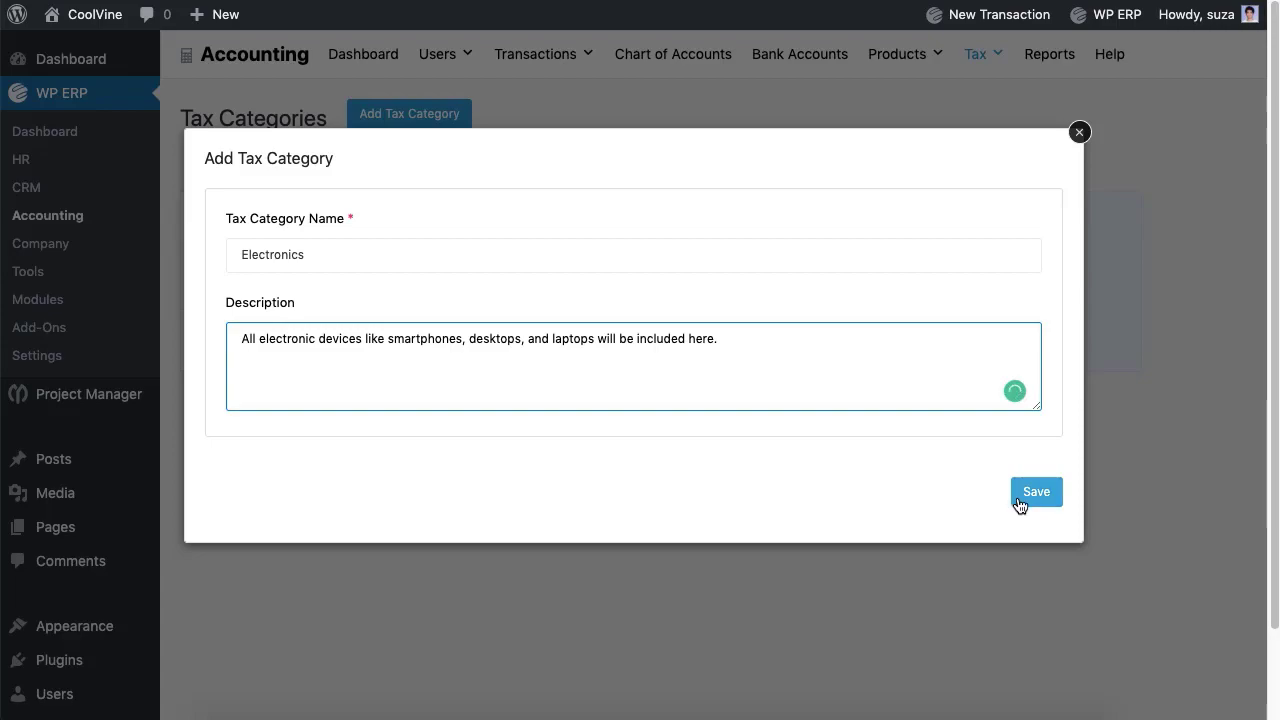
pyautogui.click(1024, 504)
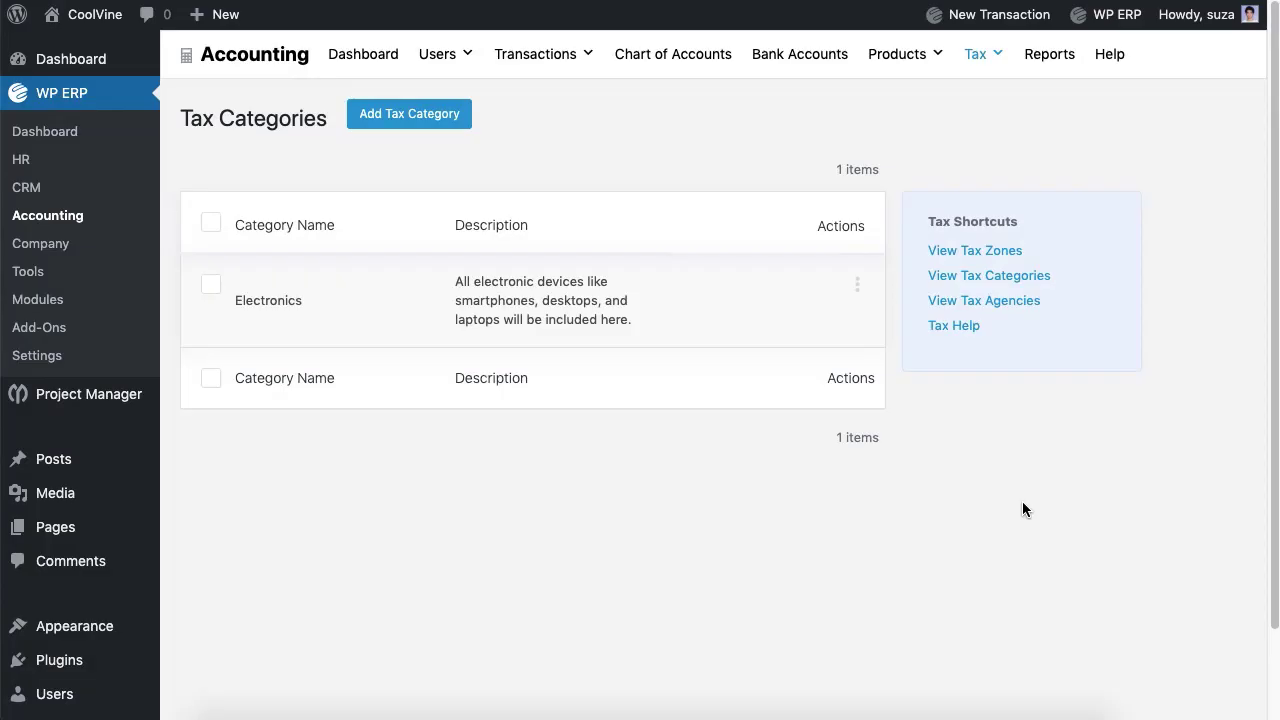
# Step: Add a tax agency named NBR in Tax Agencies
pyautogui.click(994, 304)
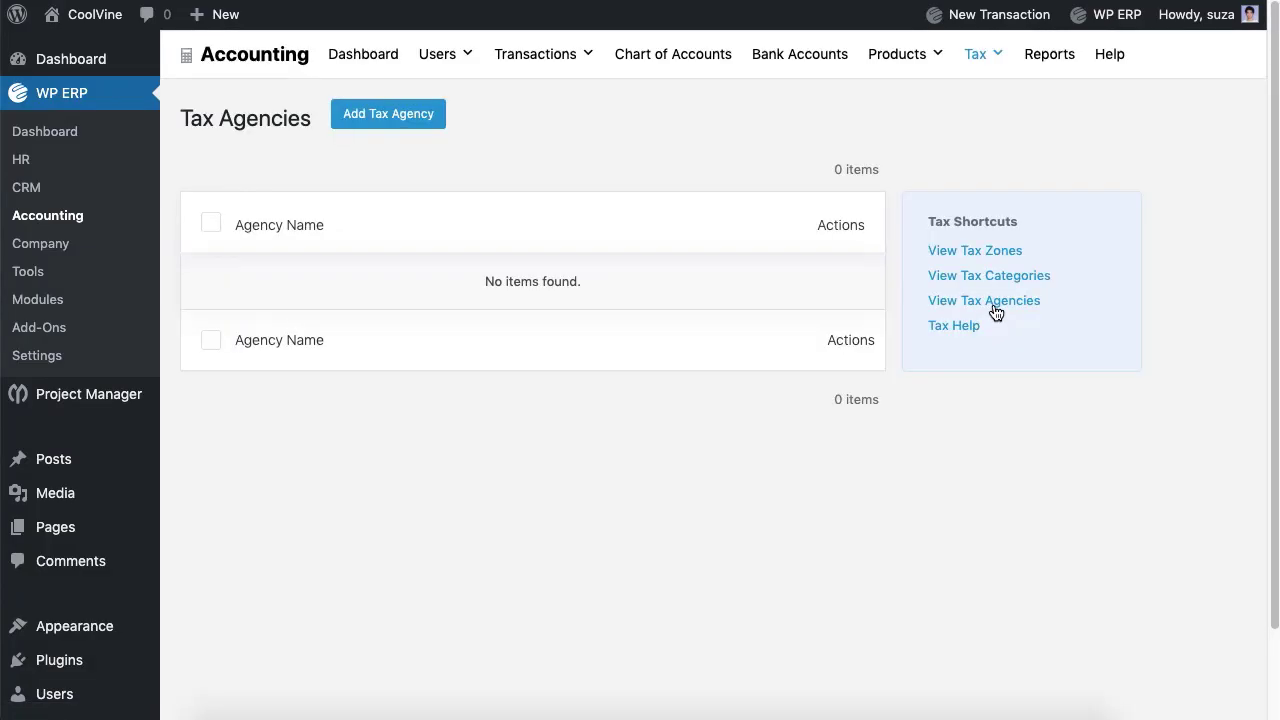
pyautogui.click(380, 118)
pyautogui.click(363, 318)
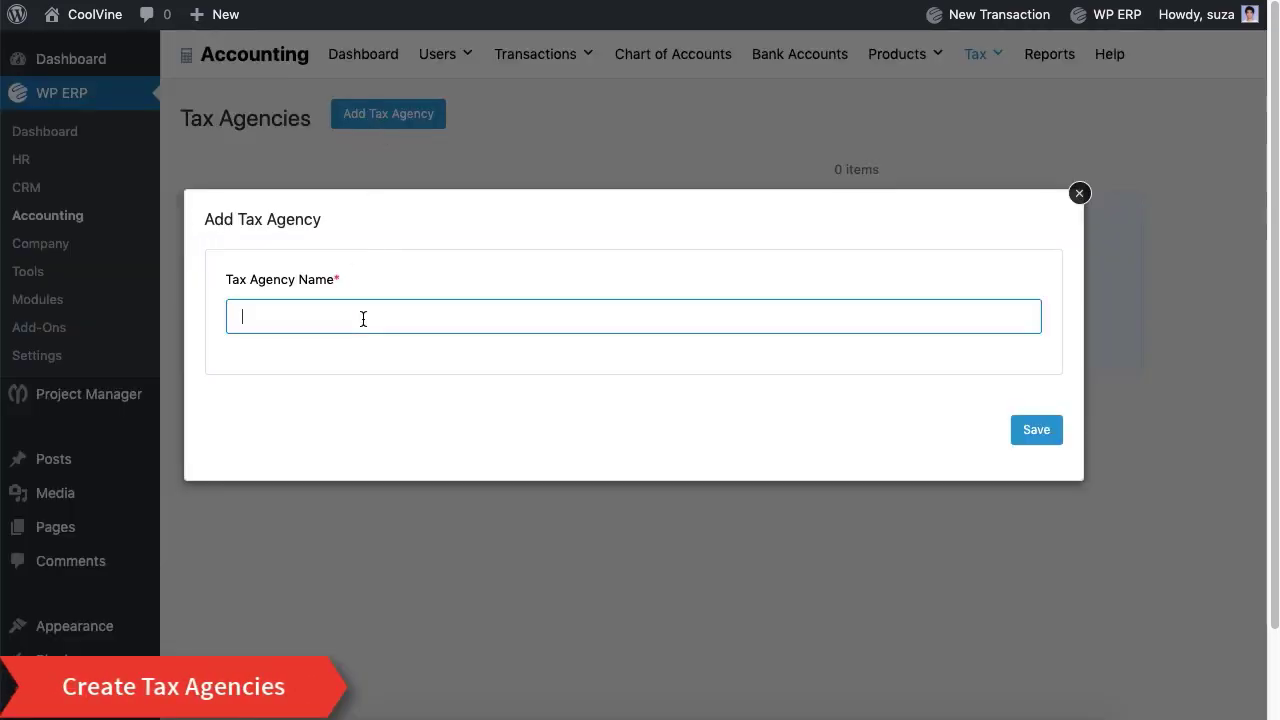
pyautogui.write('NBR')
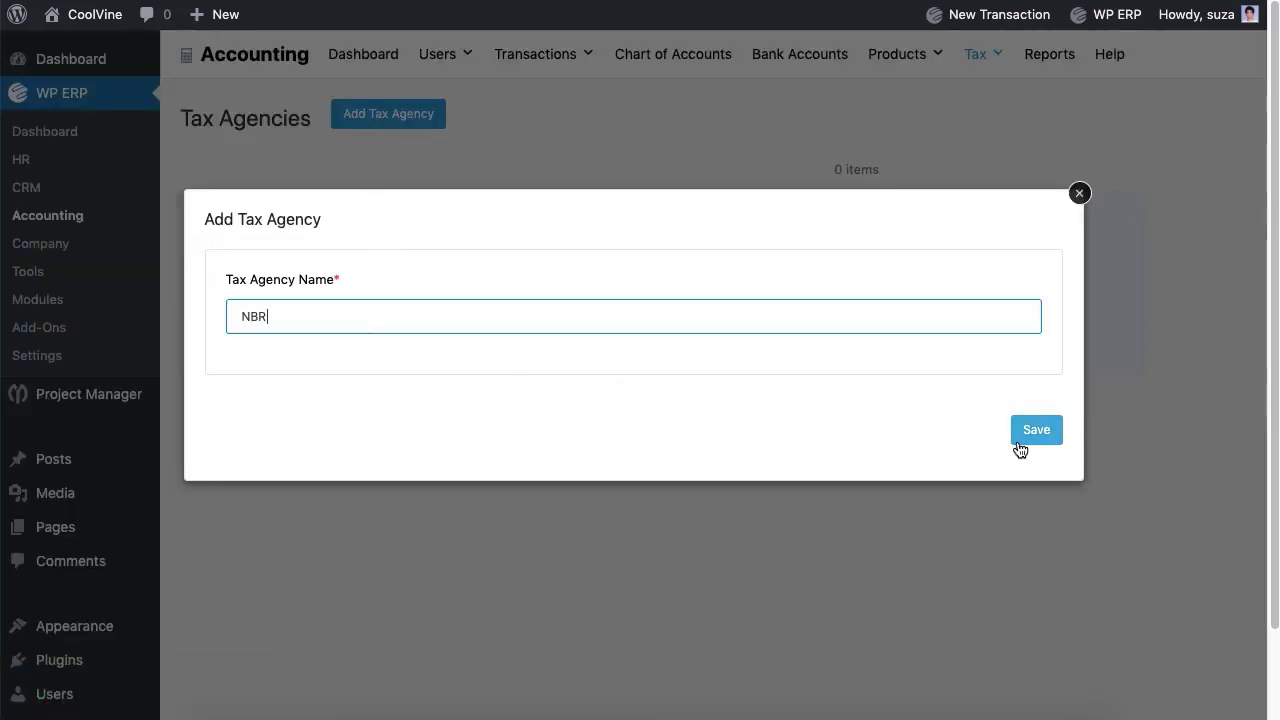
pyautogui.click(1020, 440)
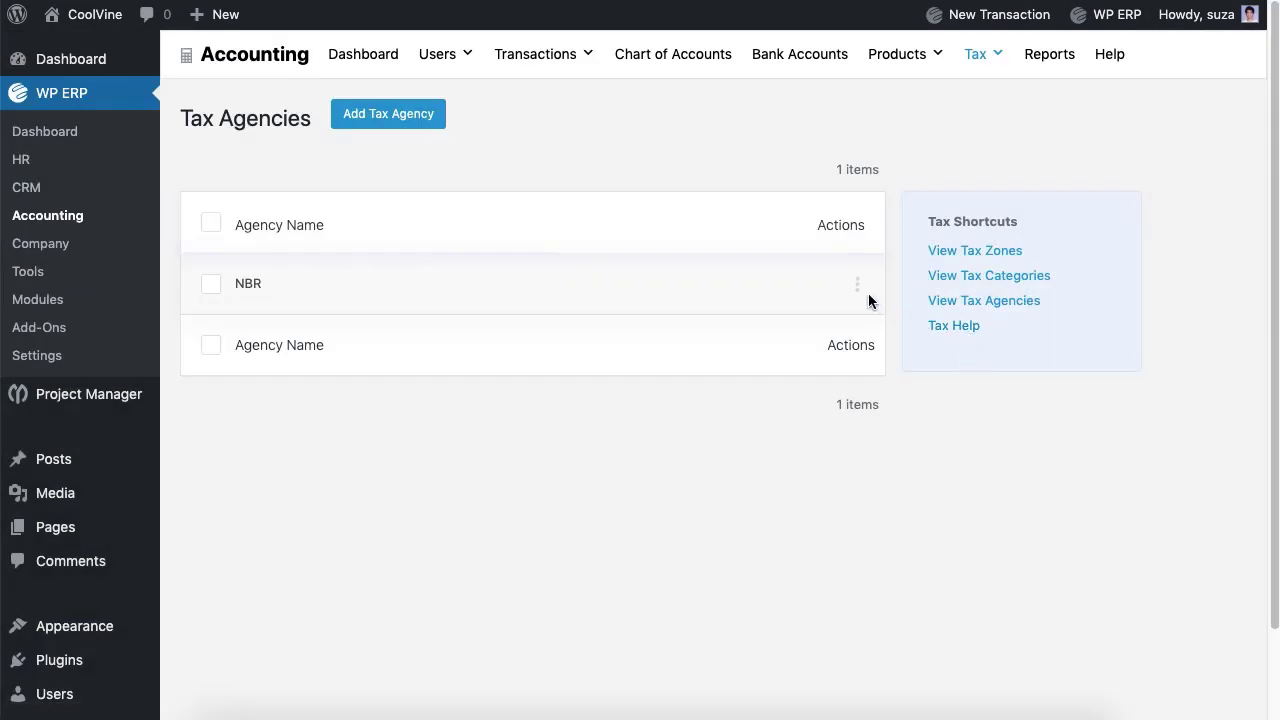
# Step: Start a new tax rate for the California tax zone
pyautogui.moveTo(986, 63)
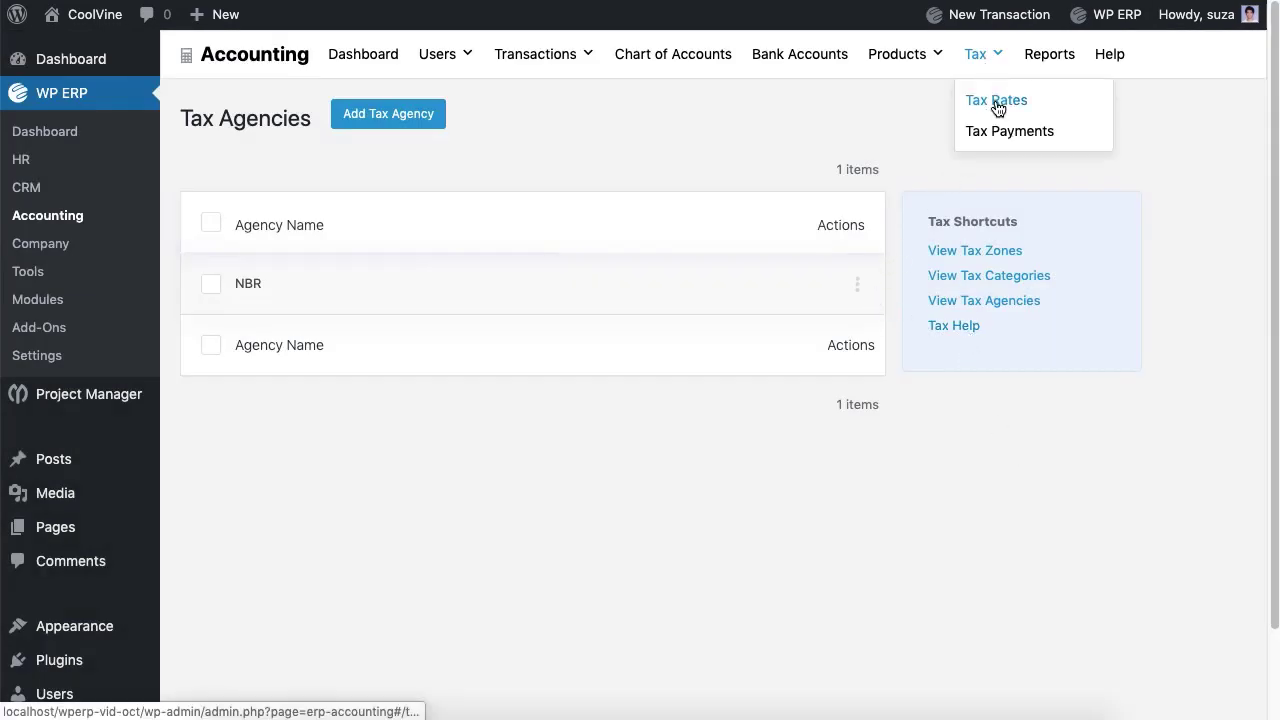
pyautogui.click(996, 108)
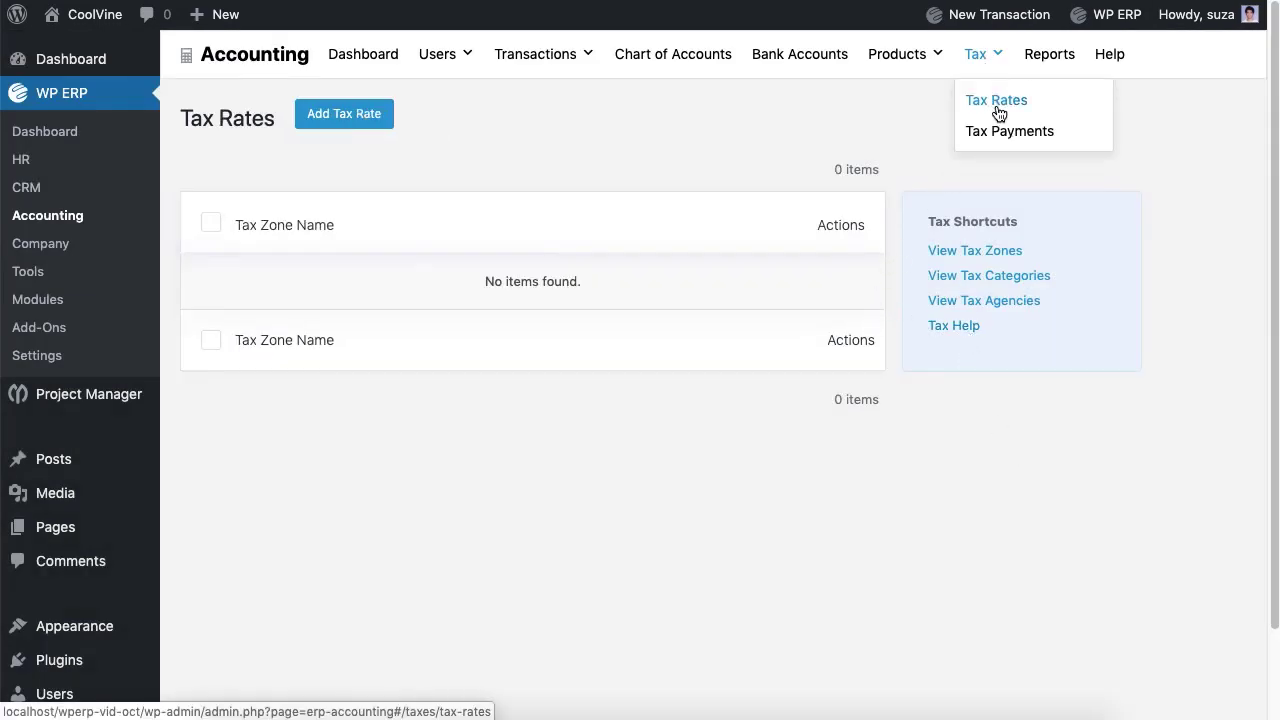
pyautogui.click(345, 114)
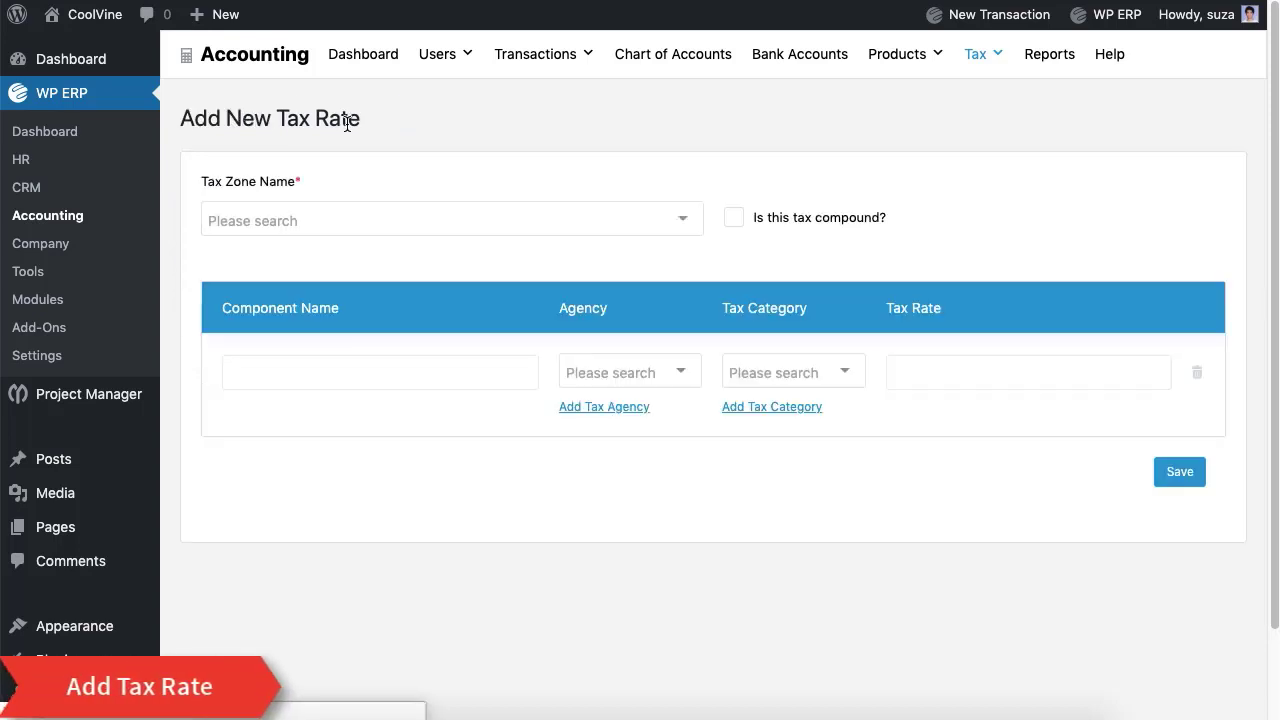
pyautogui.click(355, 220)
pyautogui.click(354, 255)
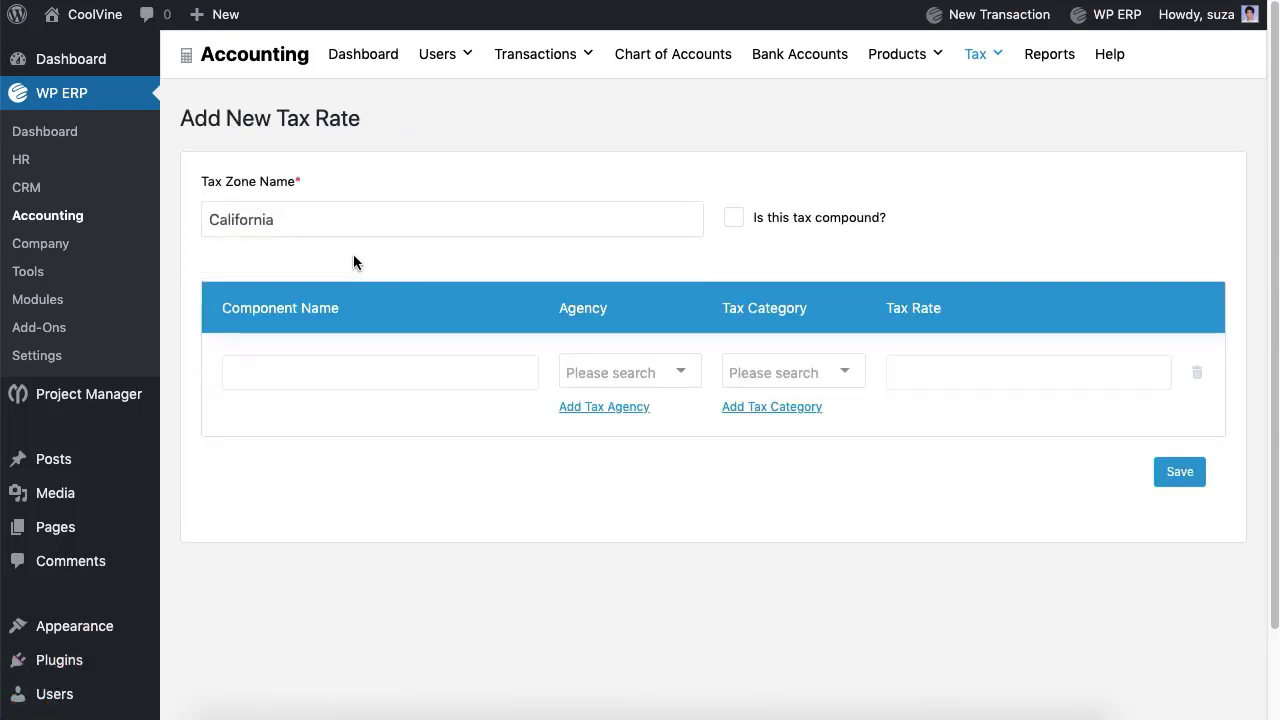
# Step: Add a compound 5% 'Tax' component with agency NBR and category Electronics
pyautogui.click(356, 377)
pyautogui.write('Tax to NBR')
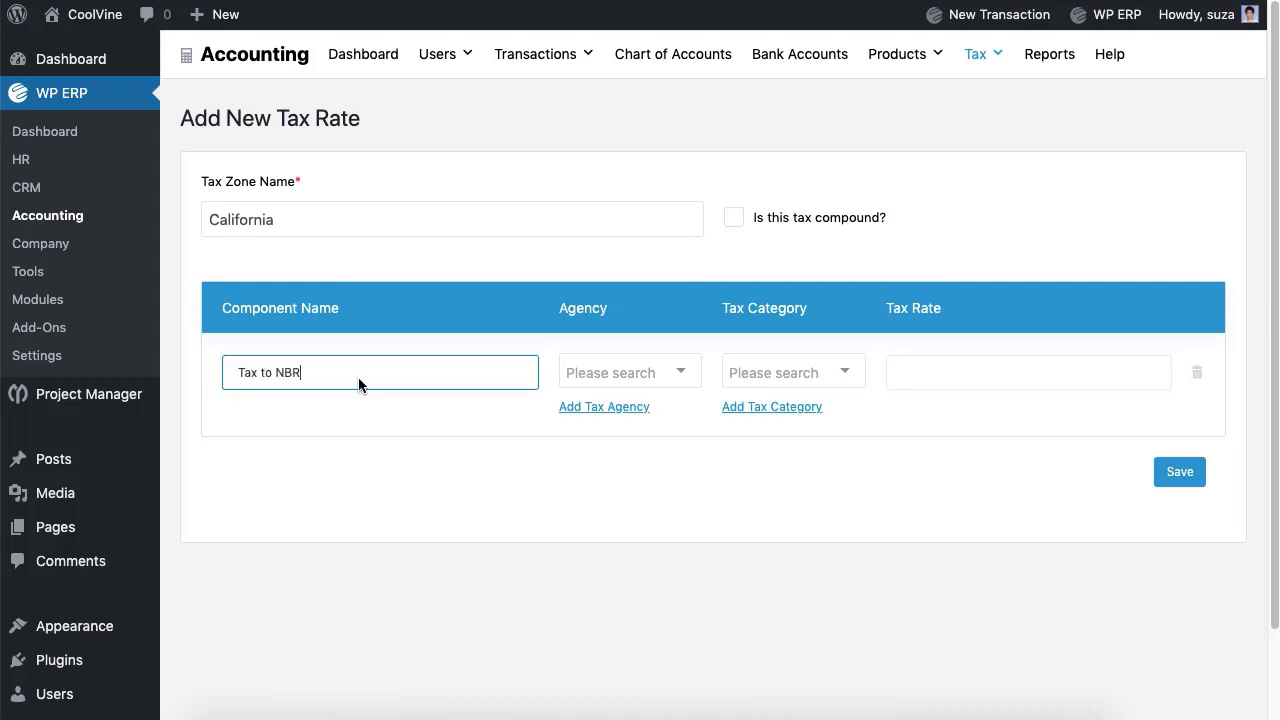
pyautogui.click(674, 369)
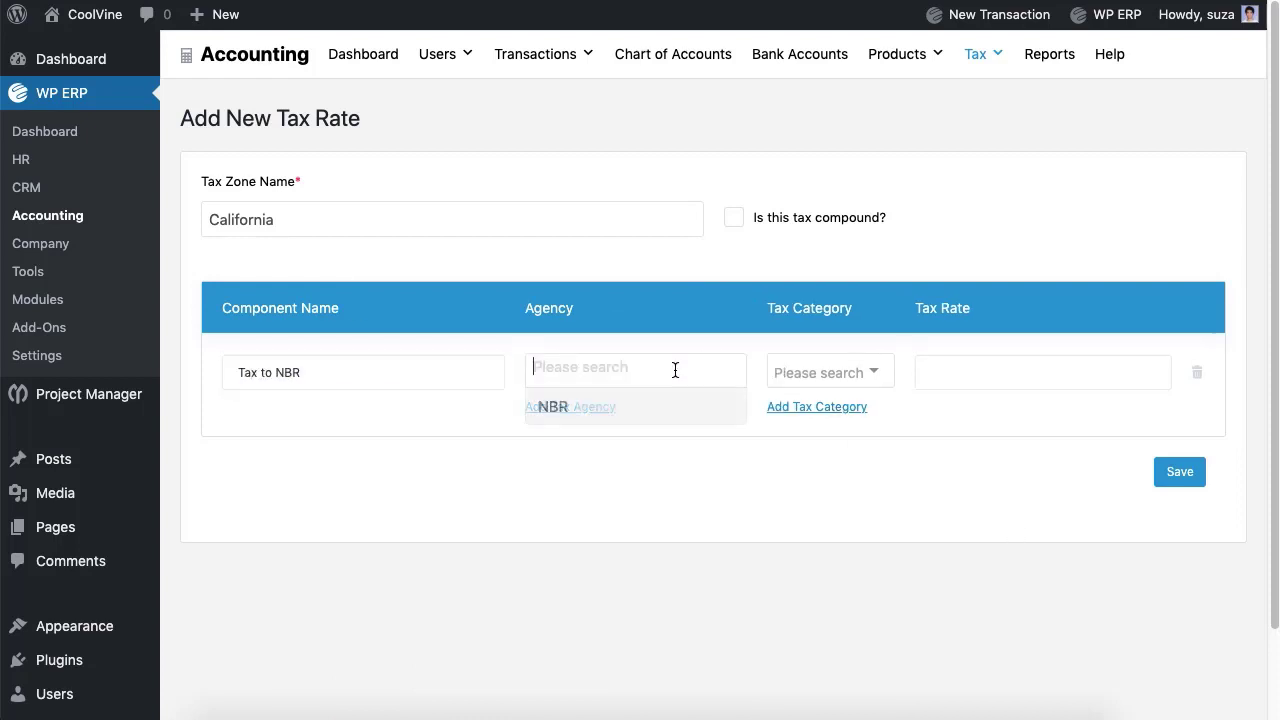
pyautogui.click(669, 420)
pyautogui.click(745, 370)
pyautogui.click(768, 420)
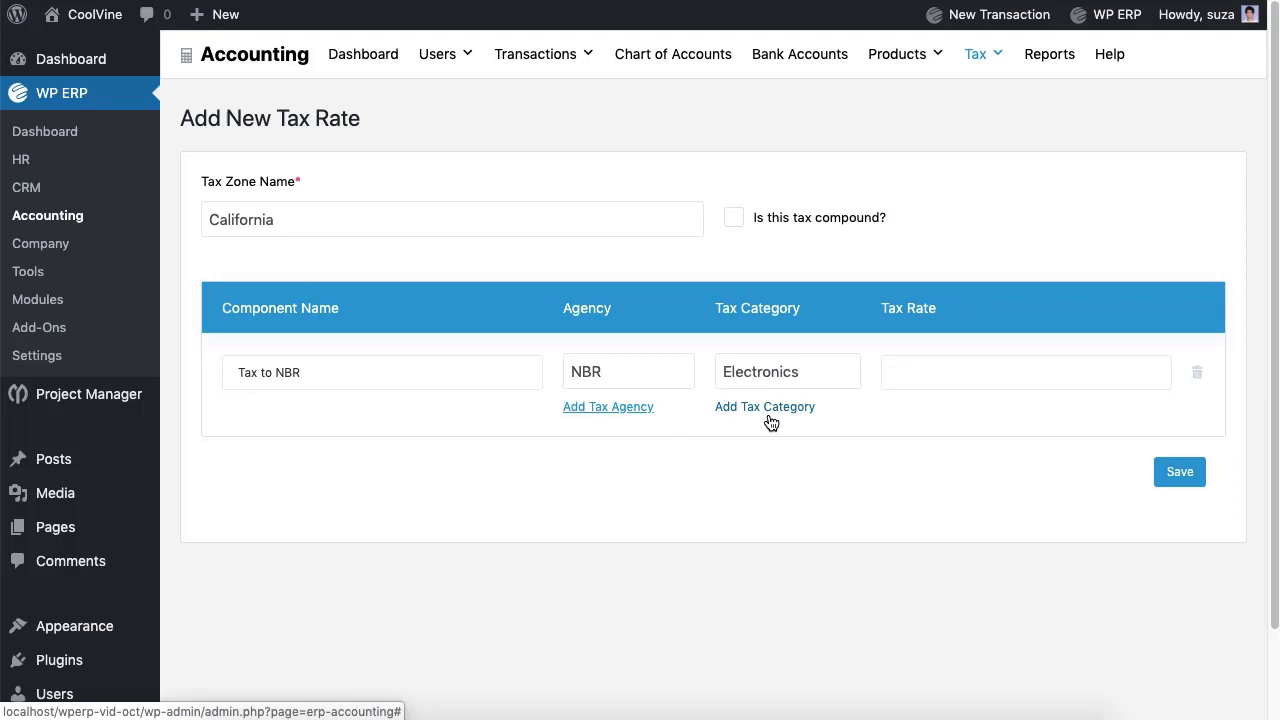
pyautogui.click(924, 378)
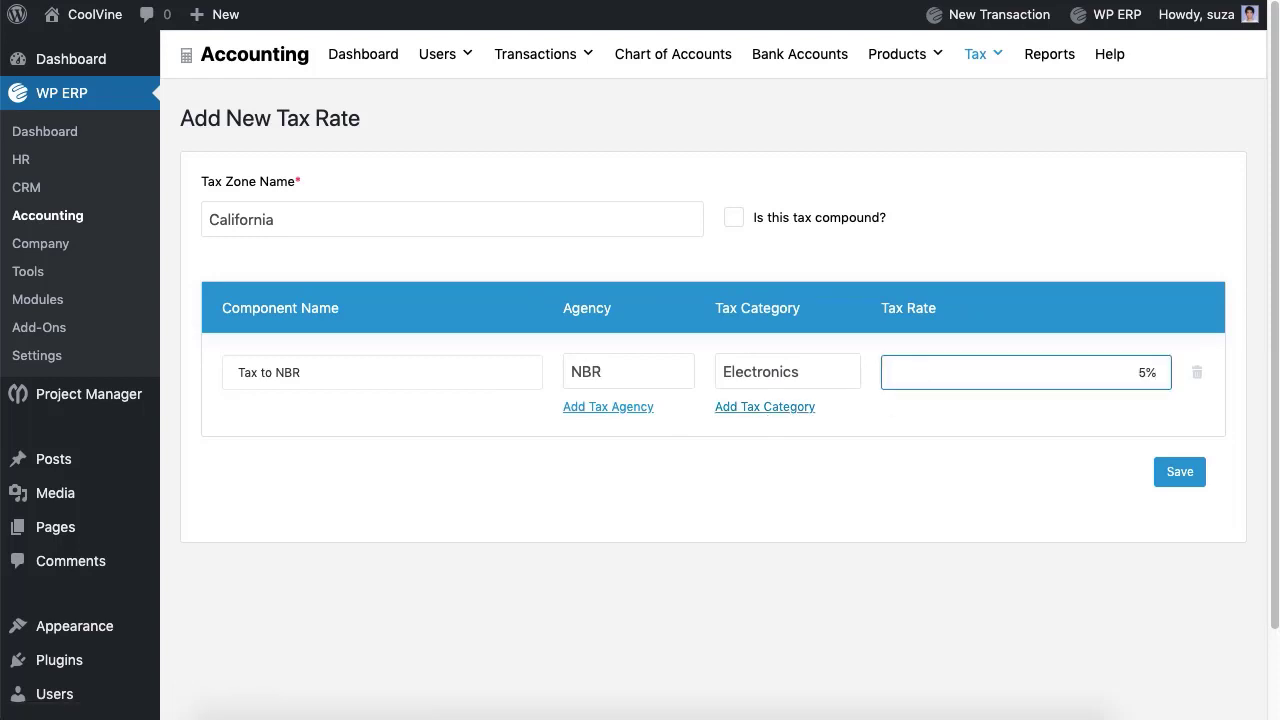
pyautogui.write('5')
pyautogui.click(734, 218)
pyautogui.click(337, 458)
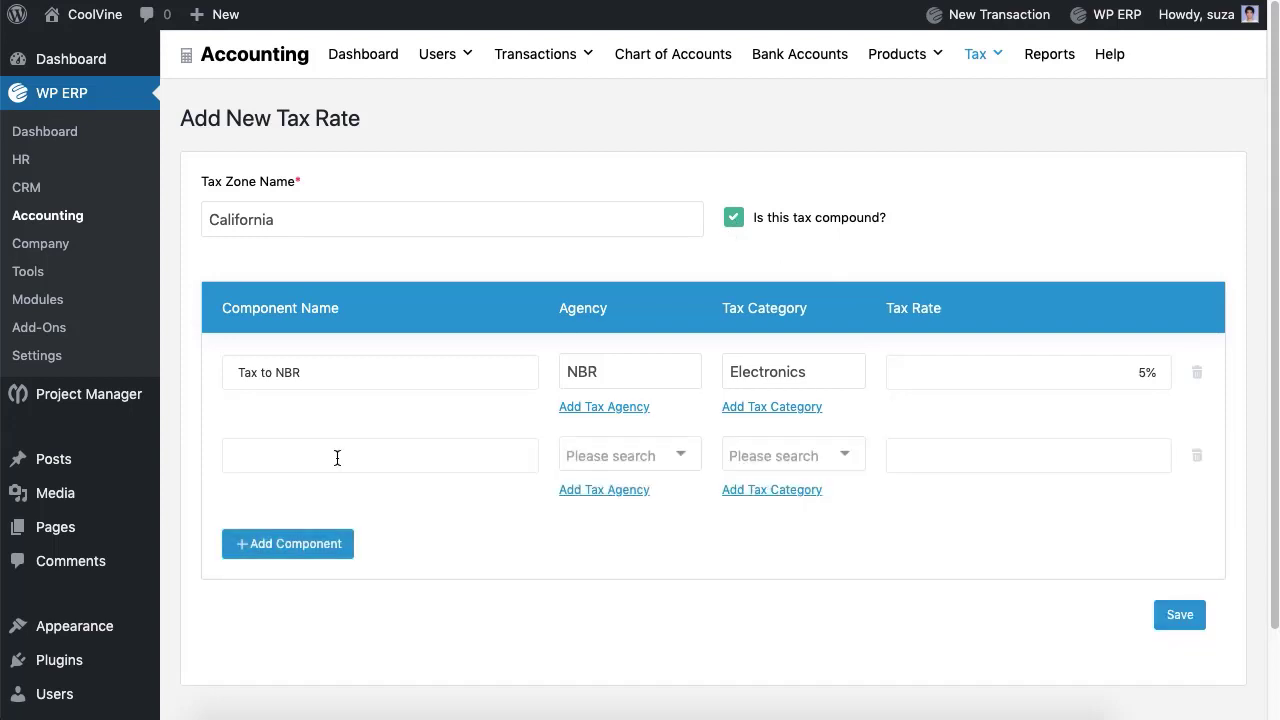
pyautogui.click(1197, 455)
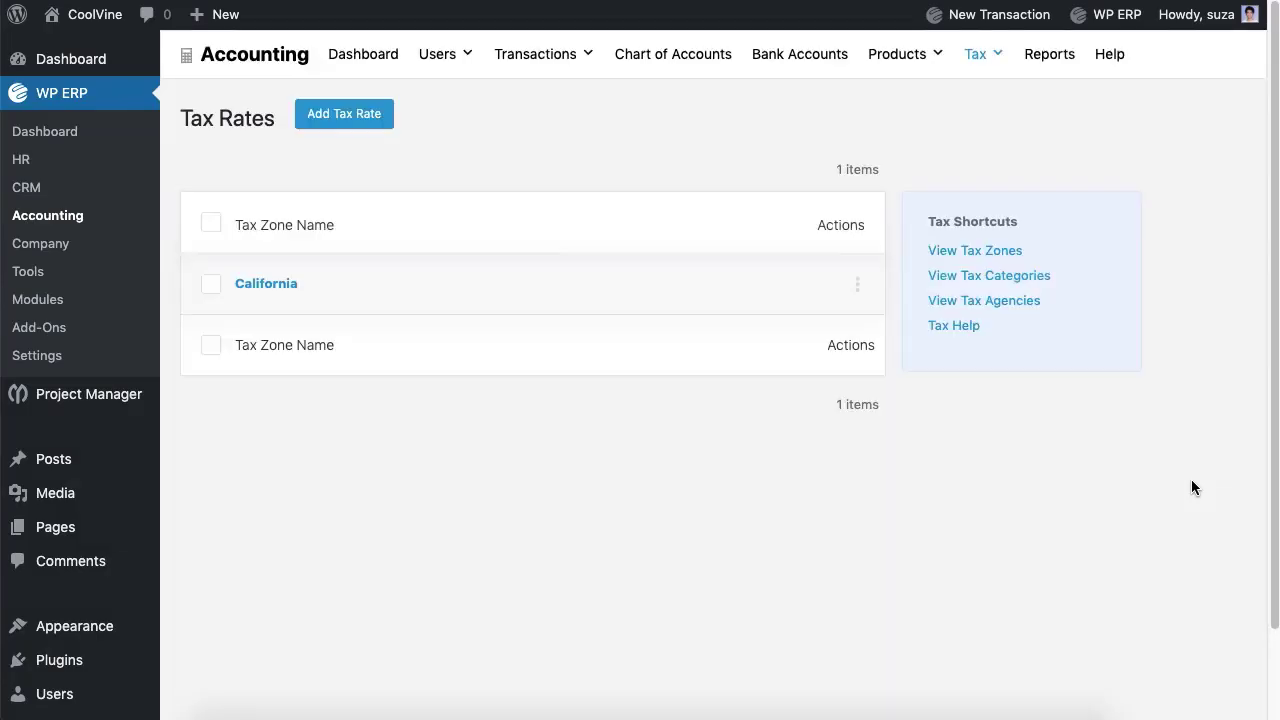
# Step: Begin a new sales tax payment from the Tax Payments list
pyautogui.moveTo(985, 96)
pyautogui.click(997, 134)
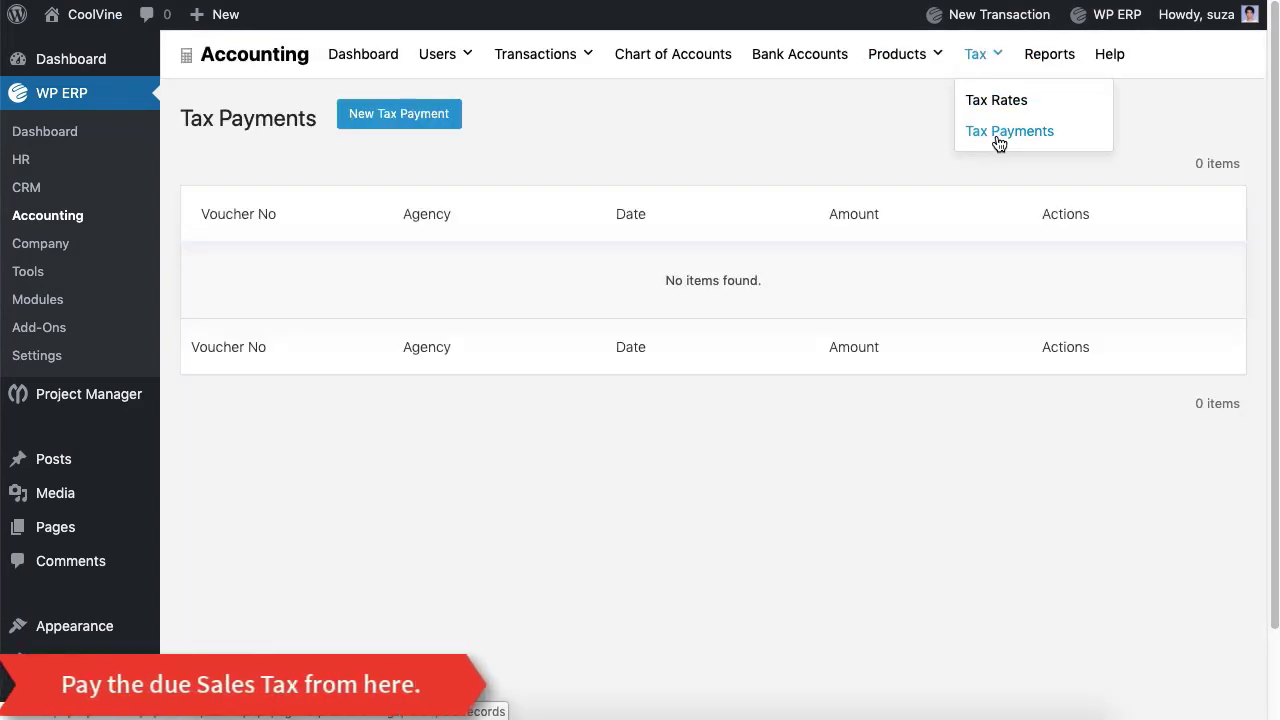
pyautogui.click(436, 122)
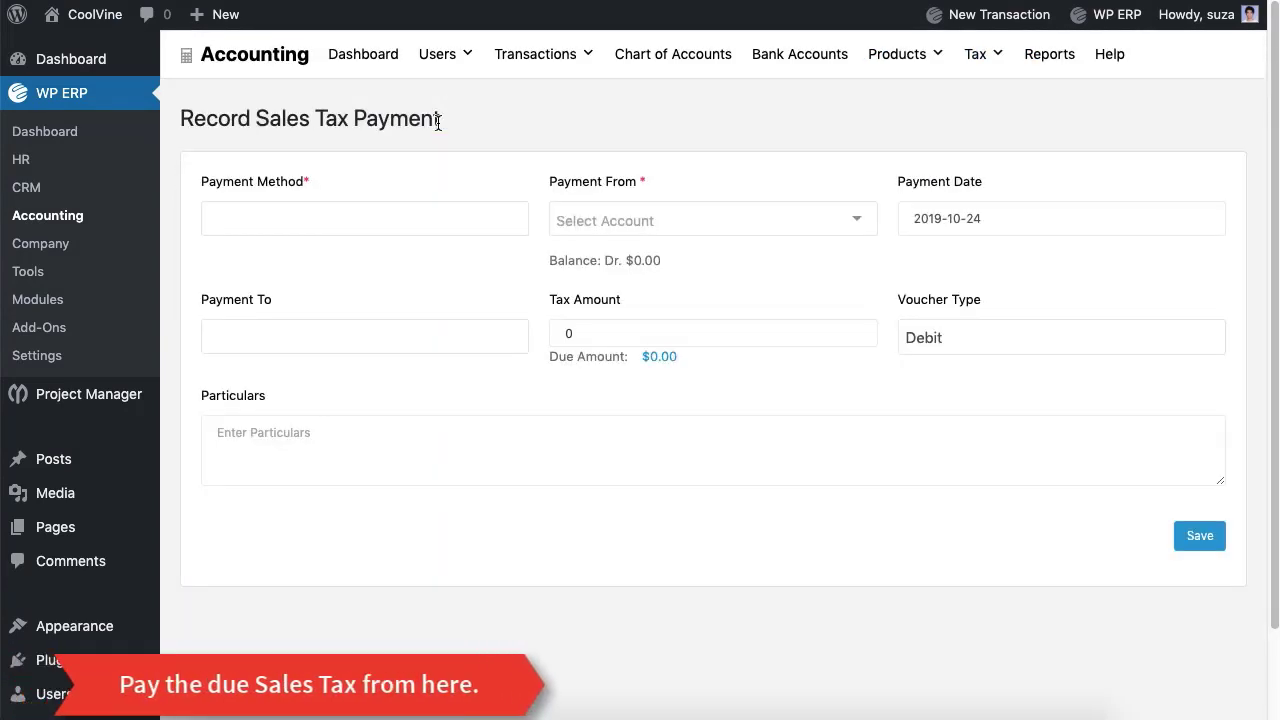
# Step: Save a product category named 'Electronics' on the Product Categories page
pyautogui.moveTo(909, 77)
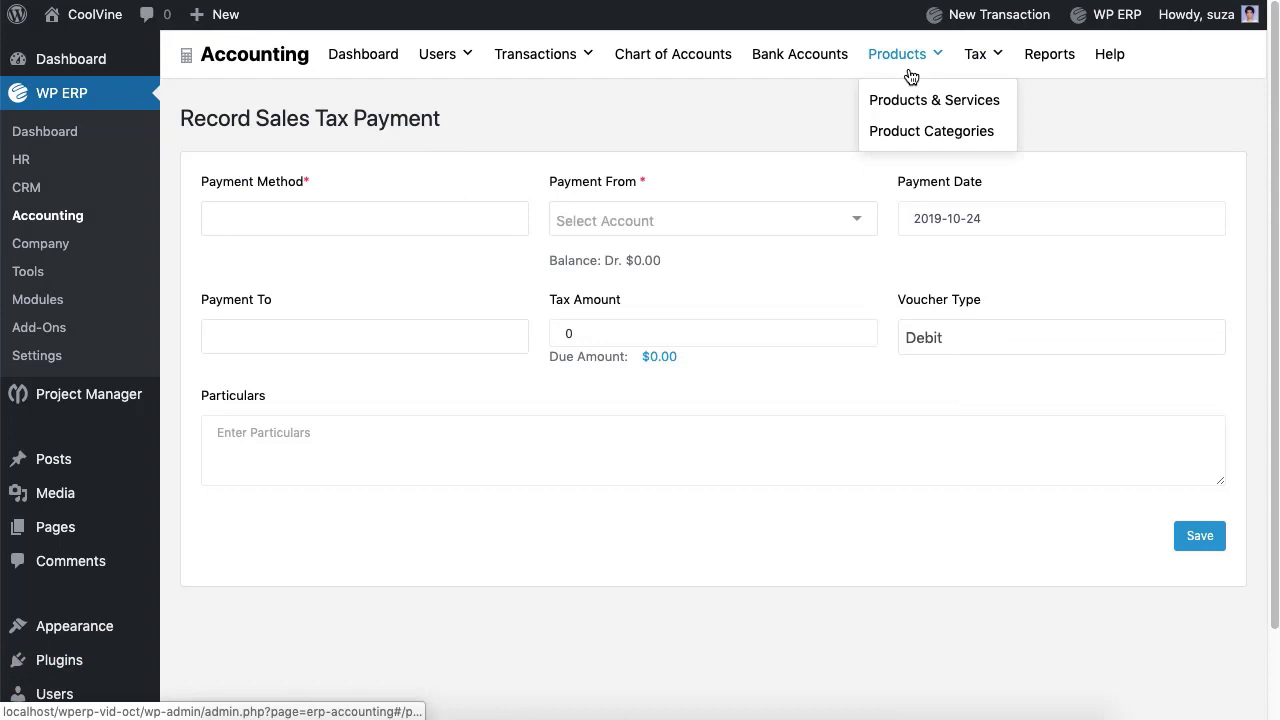
pyautogui.click(923, 131)
pyautogui.click(438, 183)
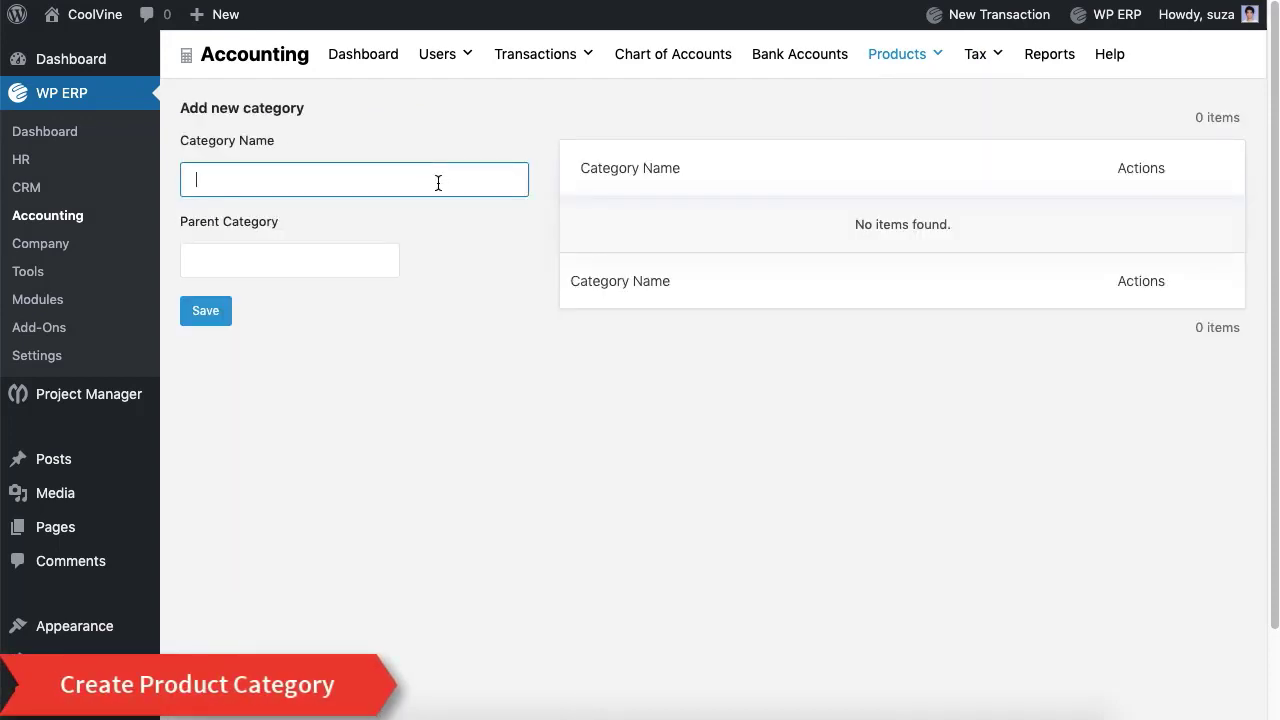
pyautogui.write('Electronics')
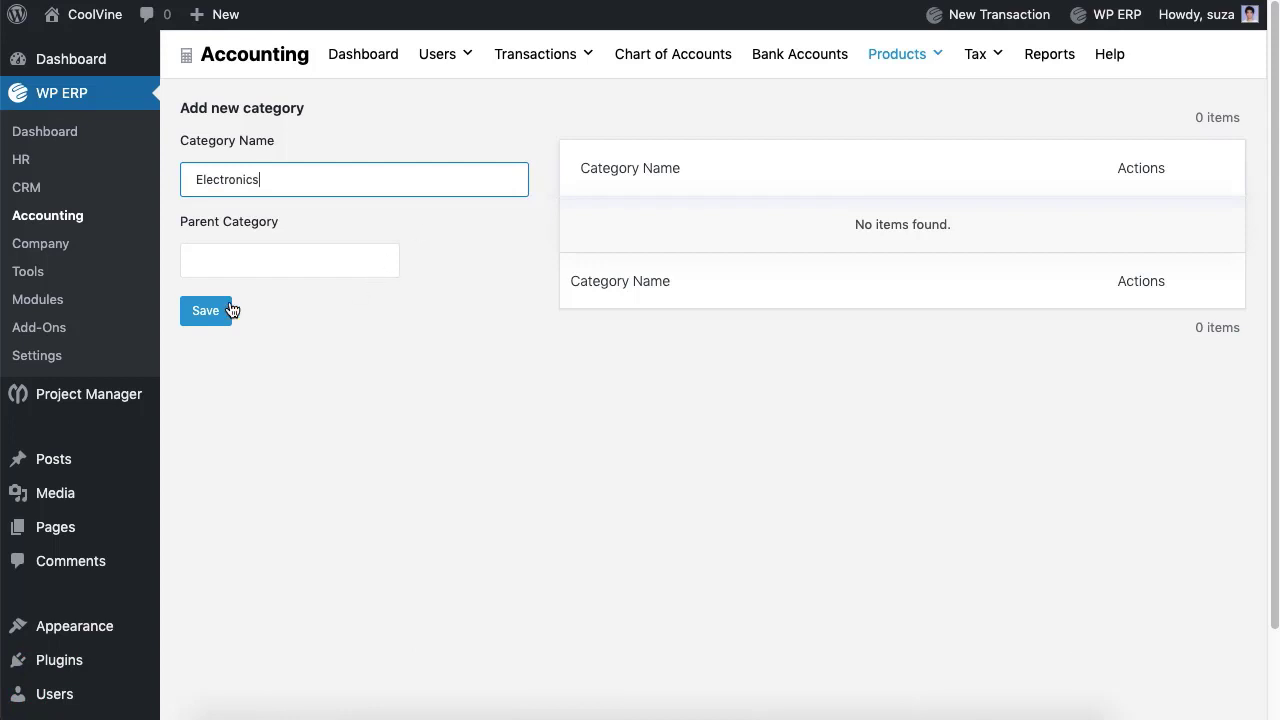
pyautogui.click(206, 311)
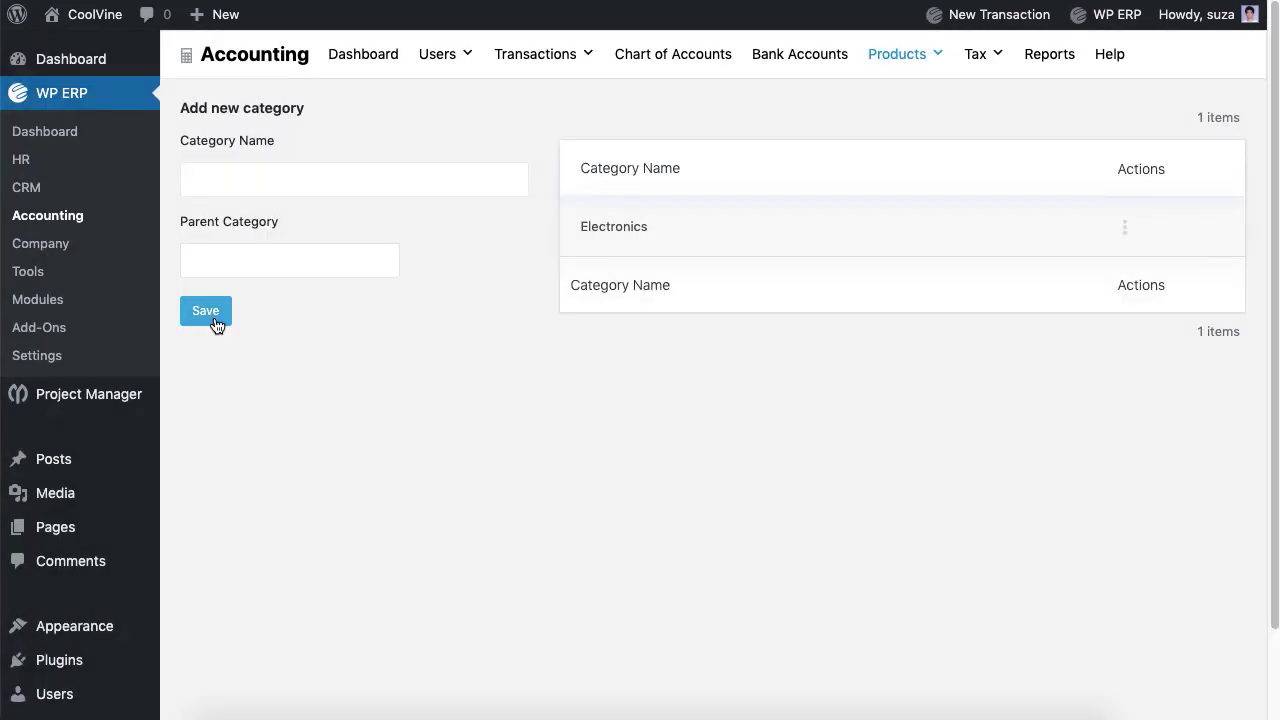
pyautogui.click(1124, 227)
# Step: Start a new product placed in the Electronics category
pyautogui.moveTo(918, 62)
pyautogui.click(928, 103)
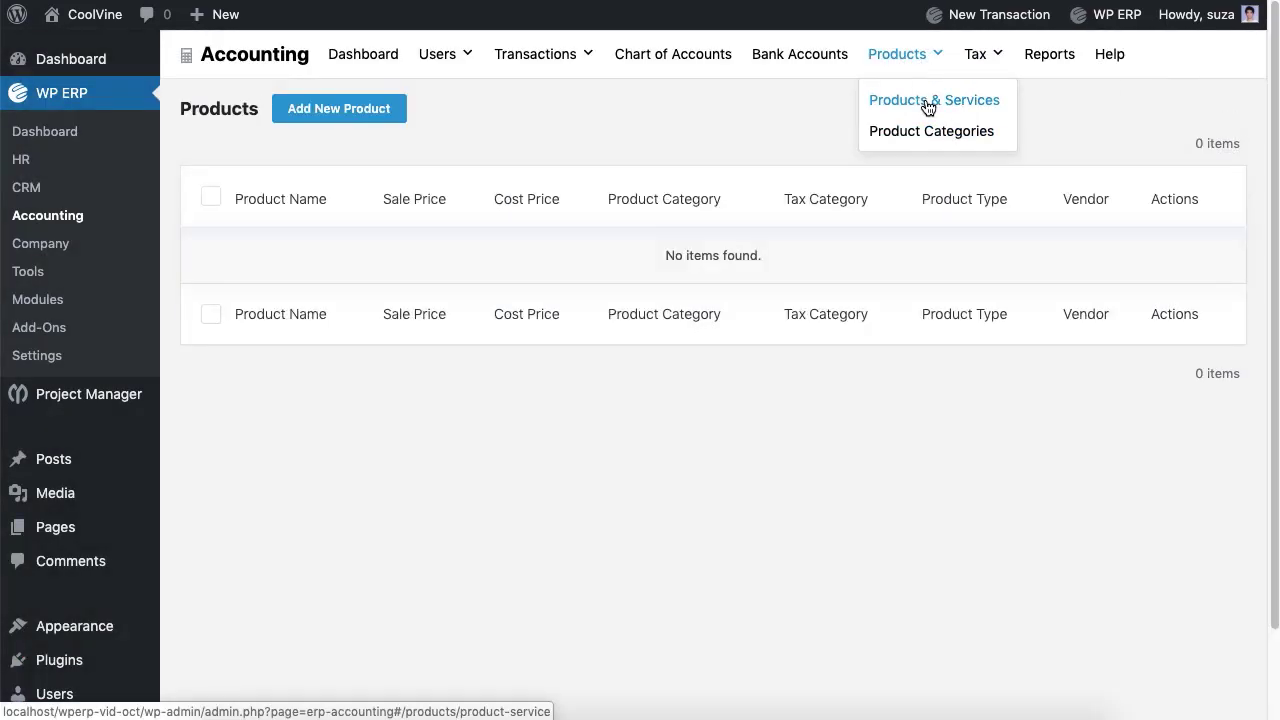
pyautogui.click(372, 116)
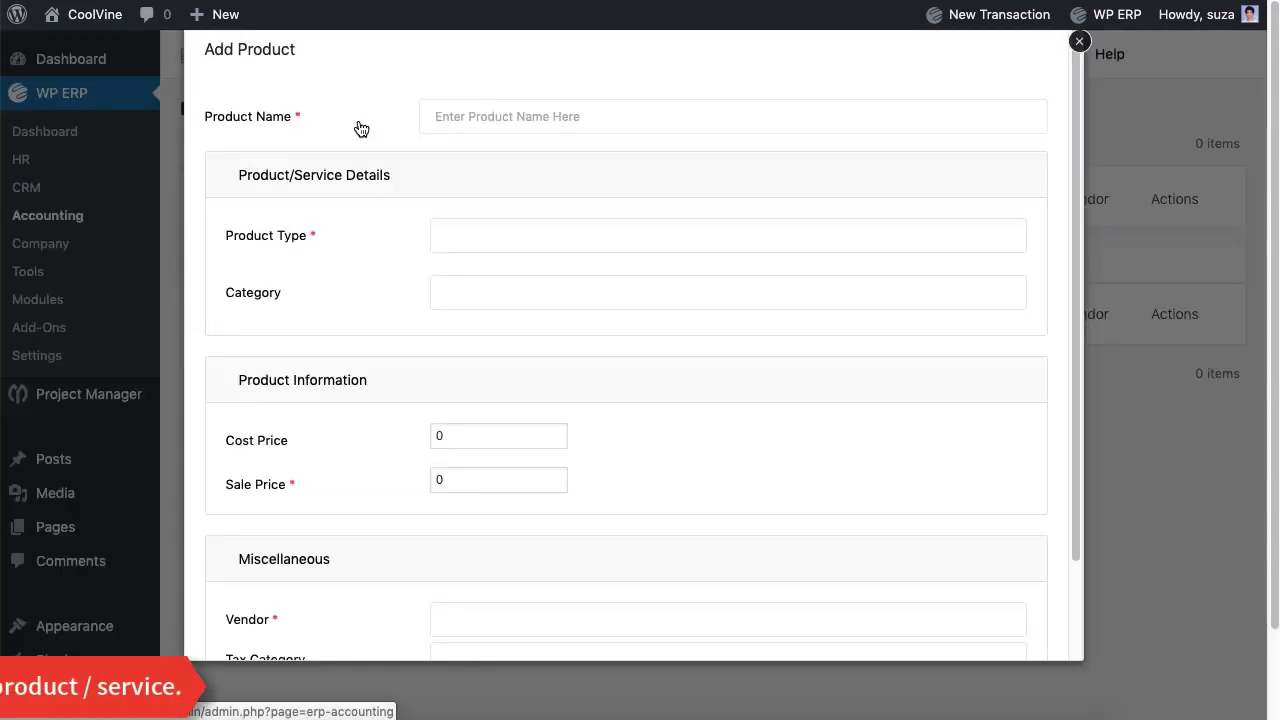
pyautogui.click(611, 122)
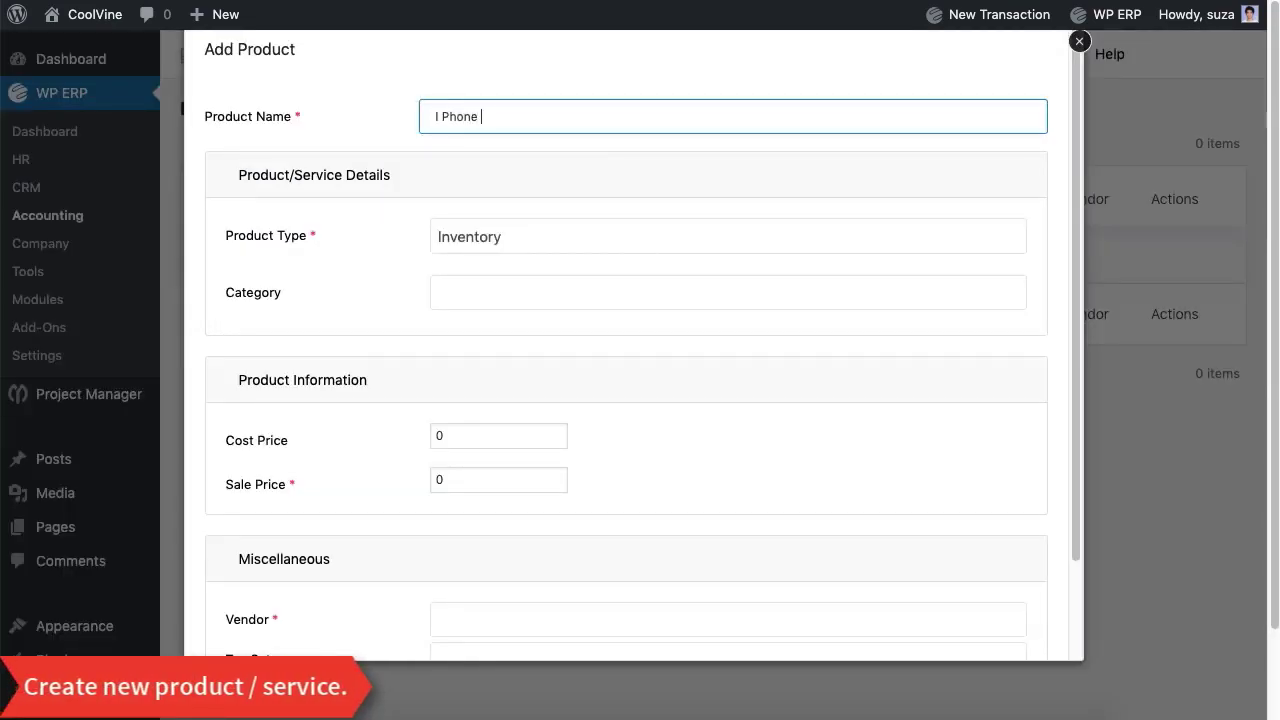
pyautogui.click(633, 301)
pyautogui.click(632, 333)
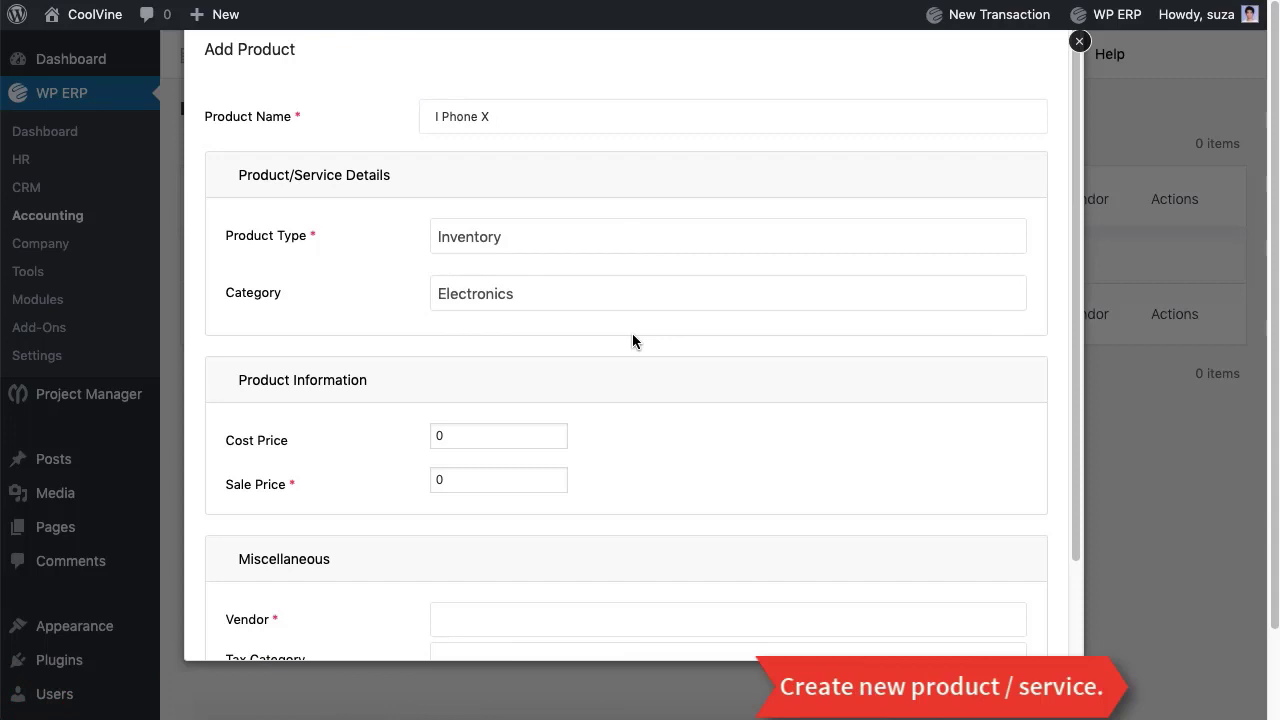
# Step: Give I Phone X cost 1000, sale price 1200, a vendor and Electronics tax, then save
pyautogui.click(547, 434)
pyautogui.press('BackSpace')
pyautogui.write('1000')
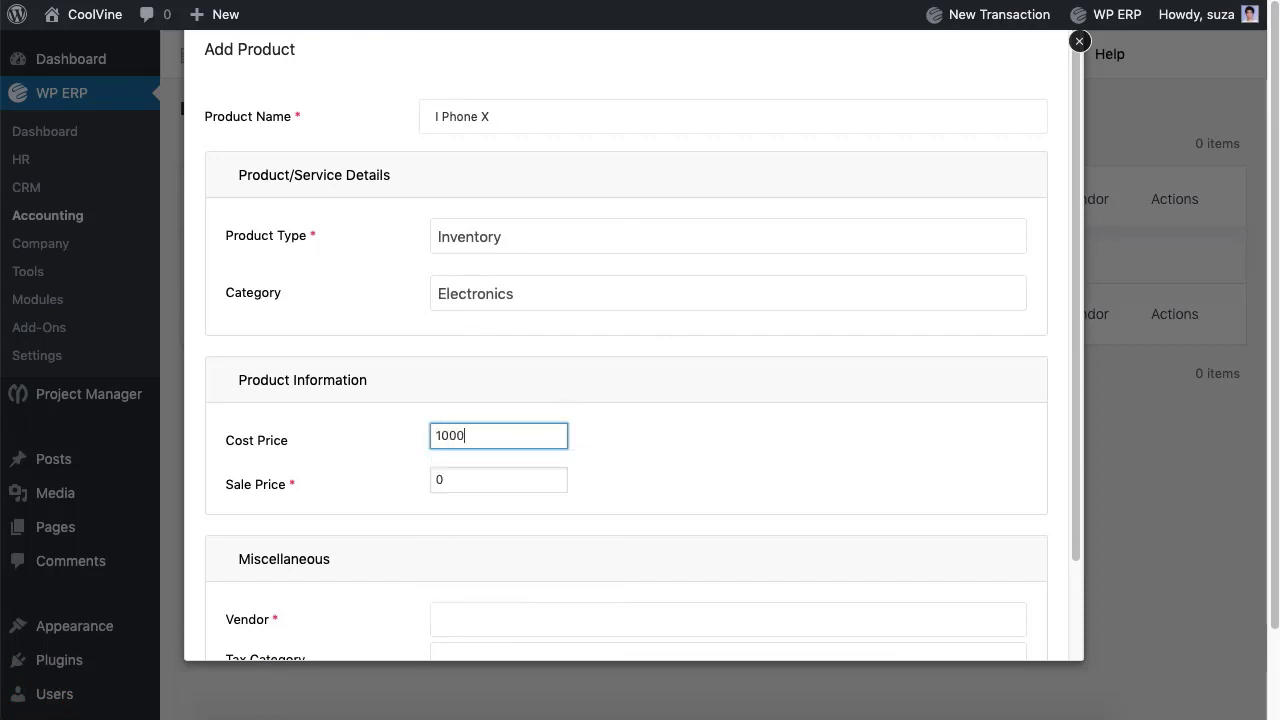
pyautogui.click(532, 480)
pyautogui.press('BackSpace')
pyautogui.write('1200')
pyautogui.scroll(-2, 555, 528)
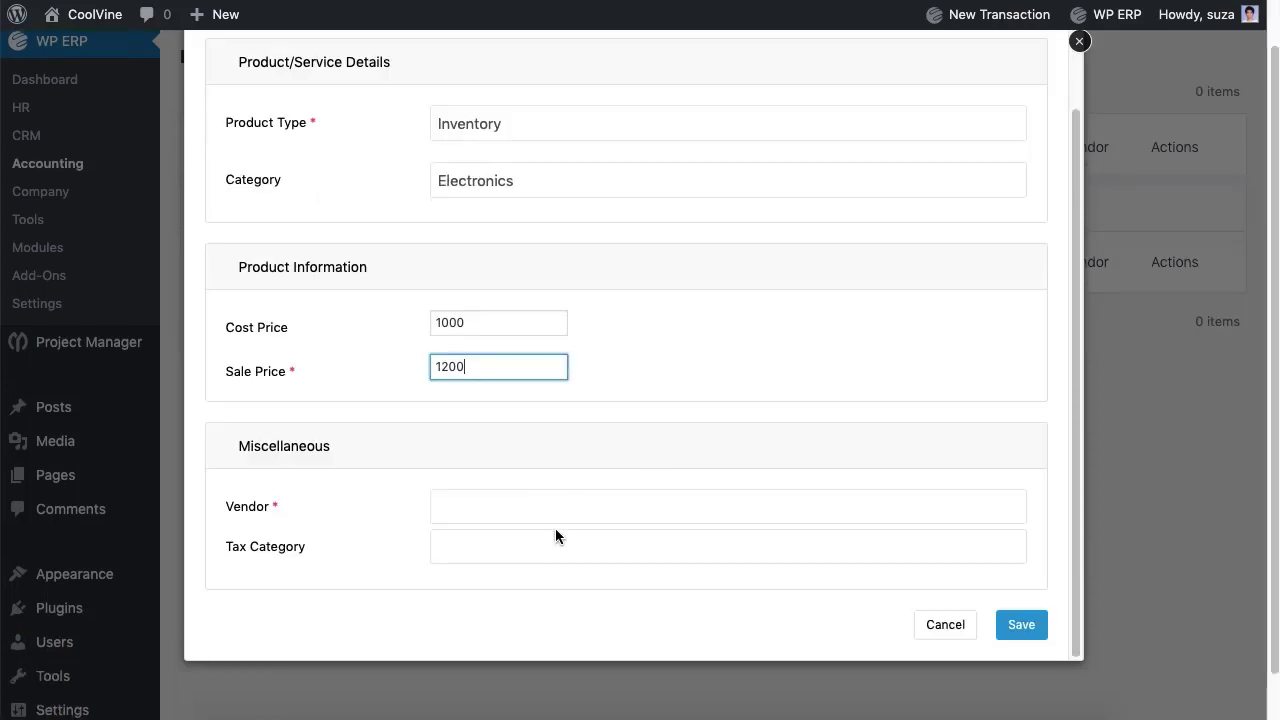
pyautogui.click(563, 512)
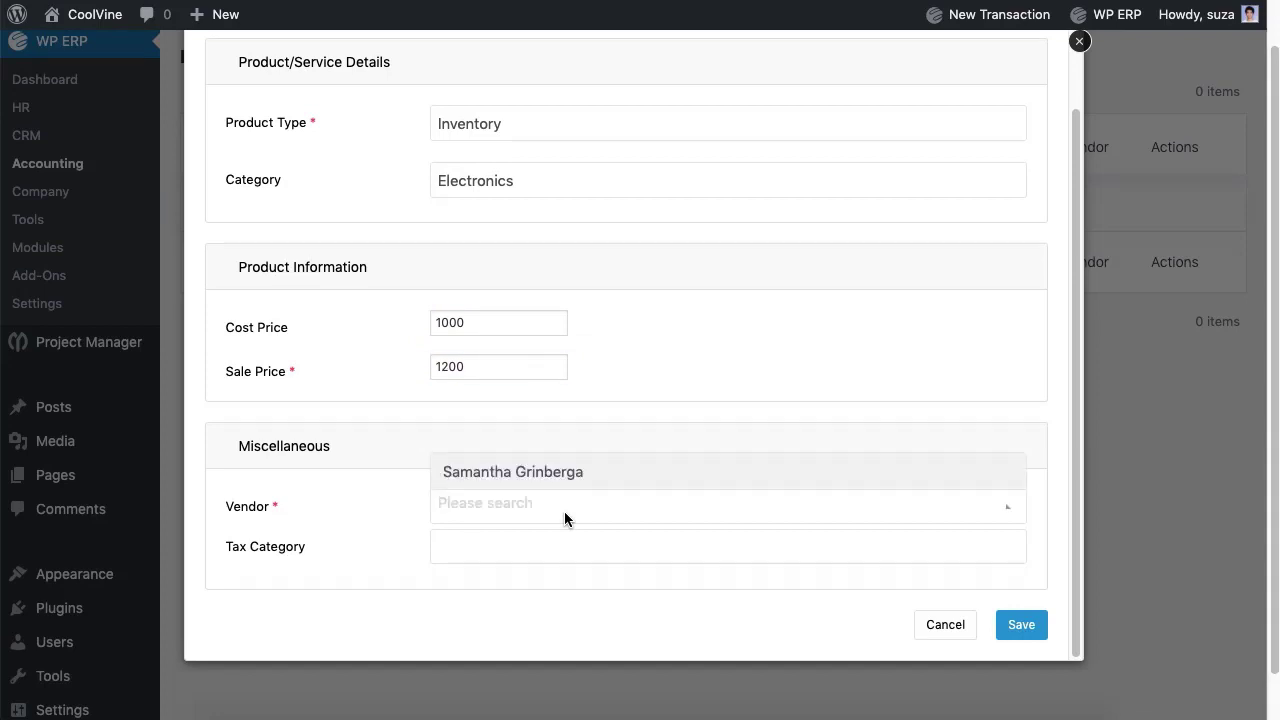
pyautogui.click(602, 476)
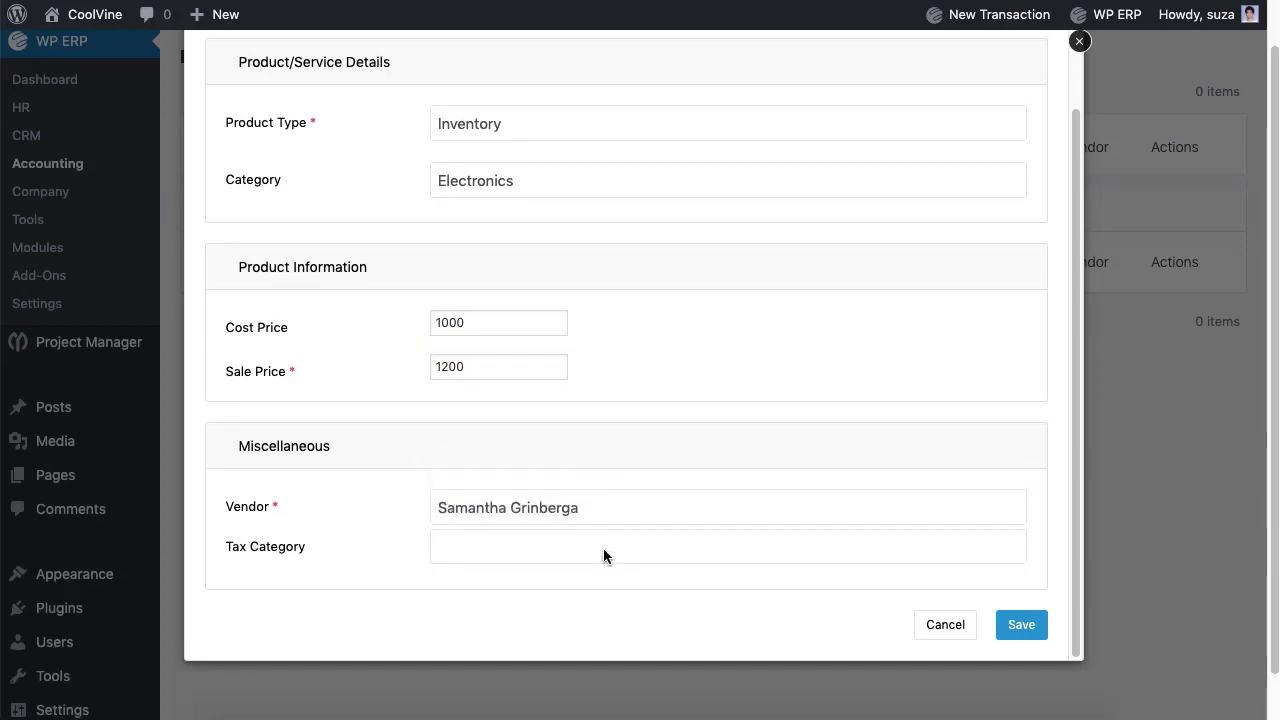
pyautogui.click(604, 549)
pyautogui.click(615, 515)
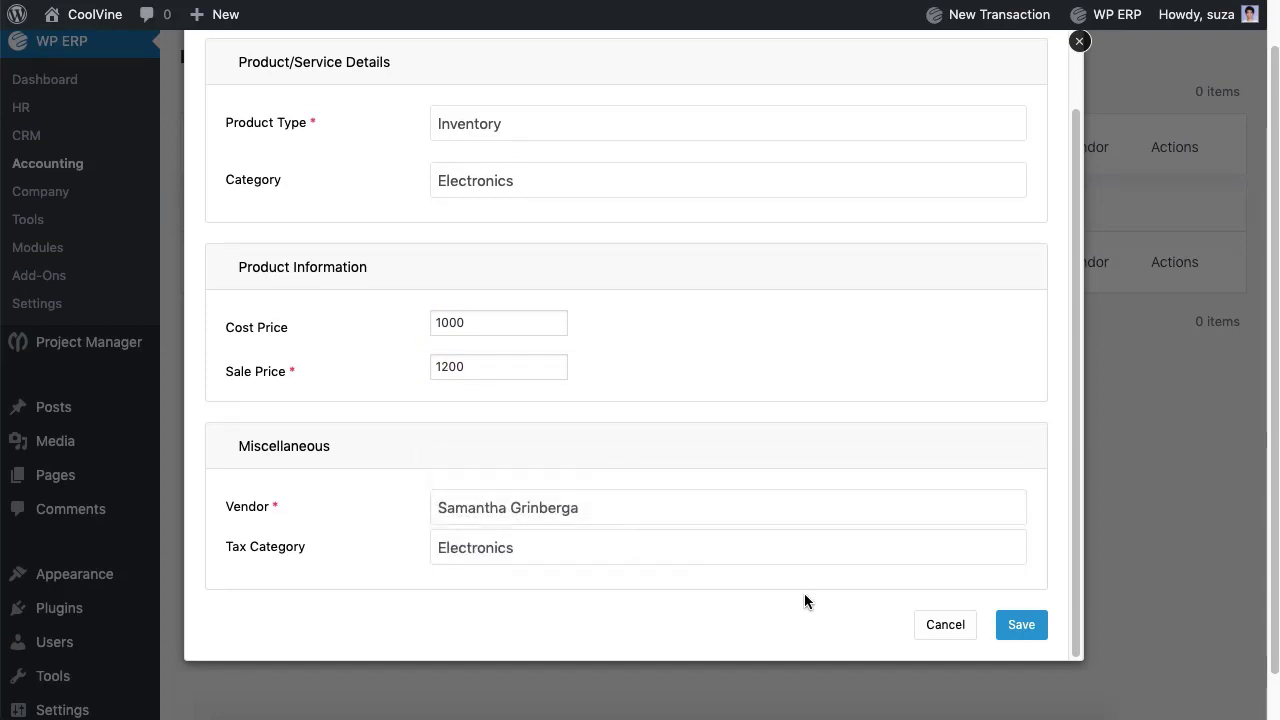
pyautogui.click(1025, 633)
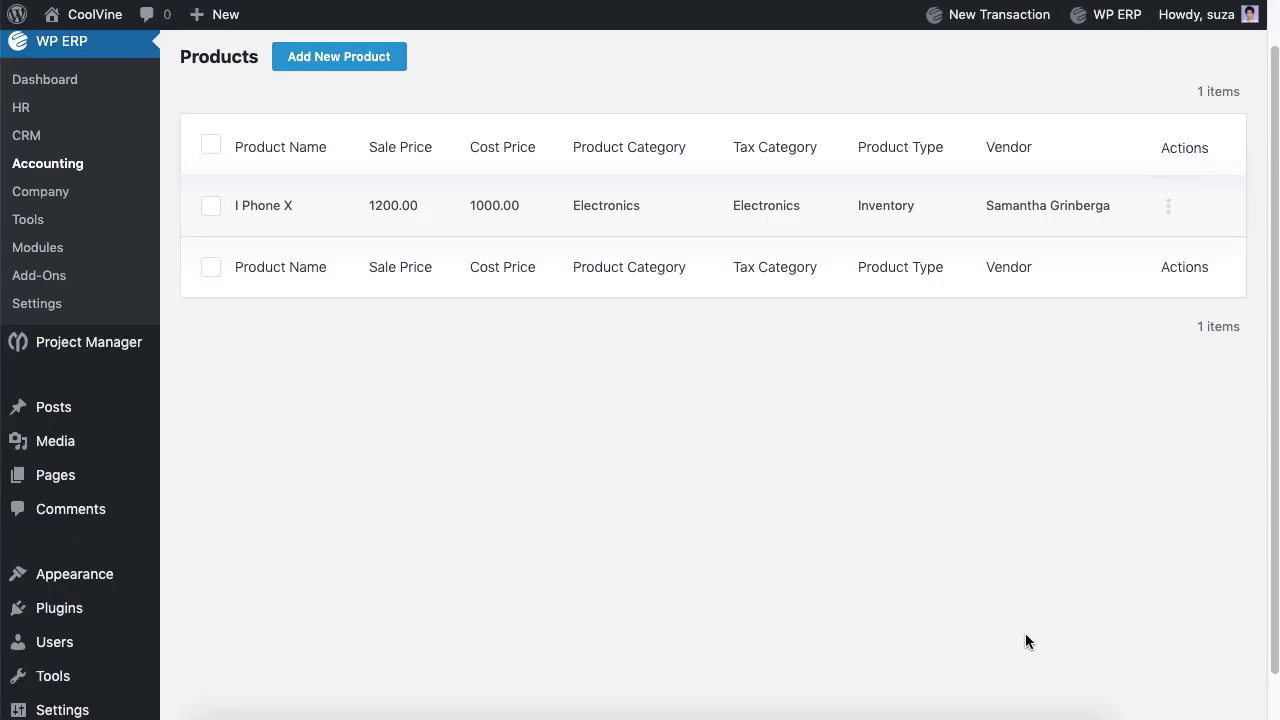
pyautogui.scroll(1, 882, 313)
# Step: Open the Opening Balance entry for financial year 2019
pyautogui.moveTo(995, 20)
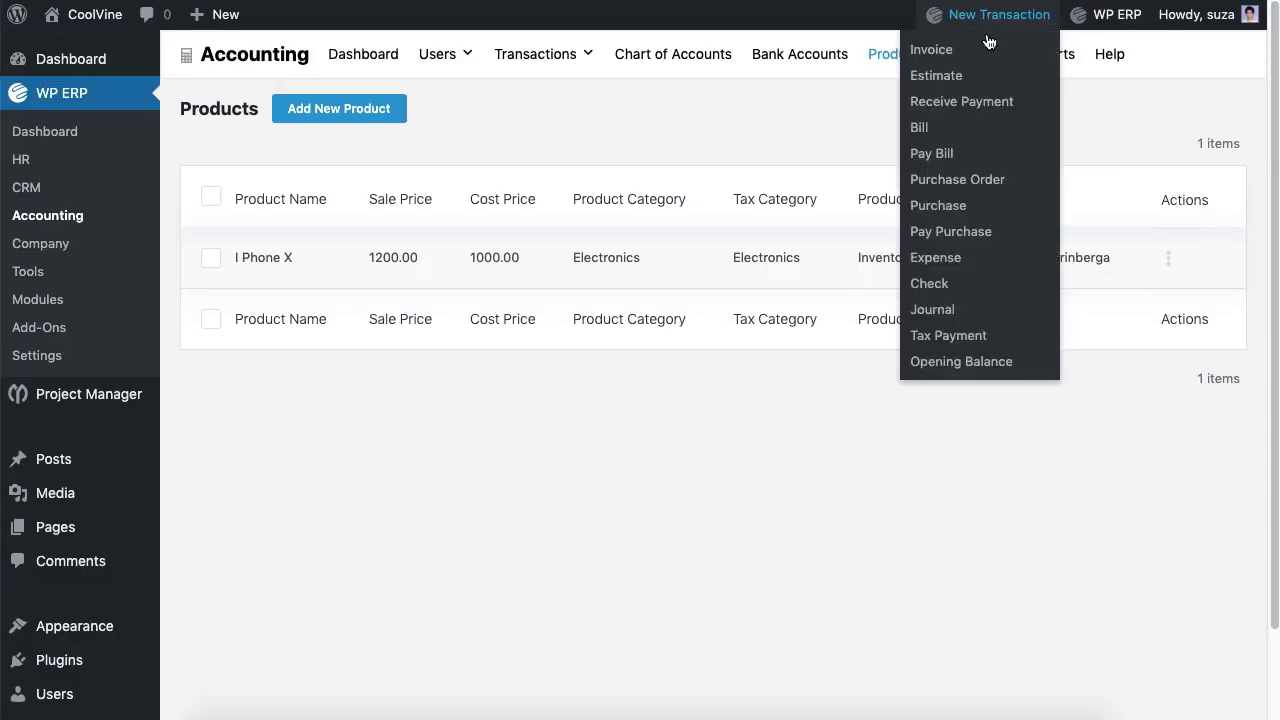
pyautogui.click(955, 362)
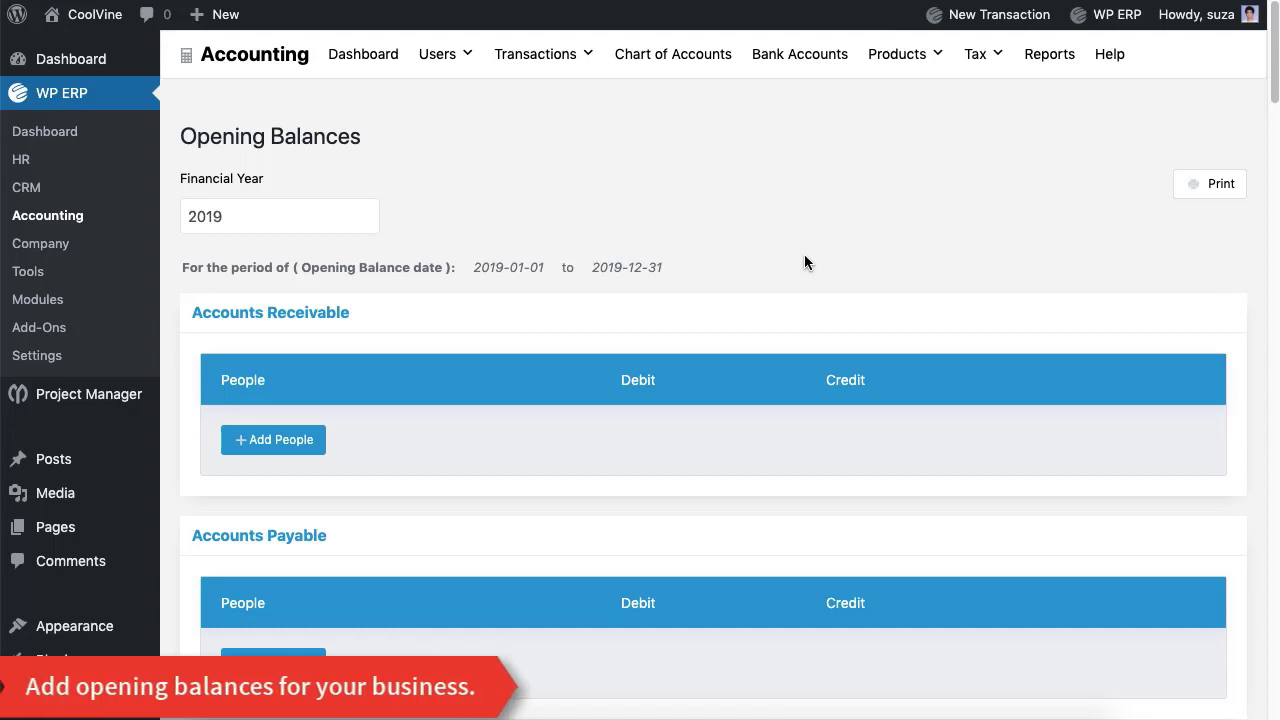
pyautogui.click(330, 212)
pyautogui.click(274, 257)
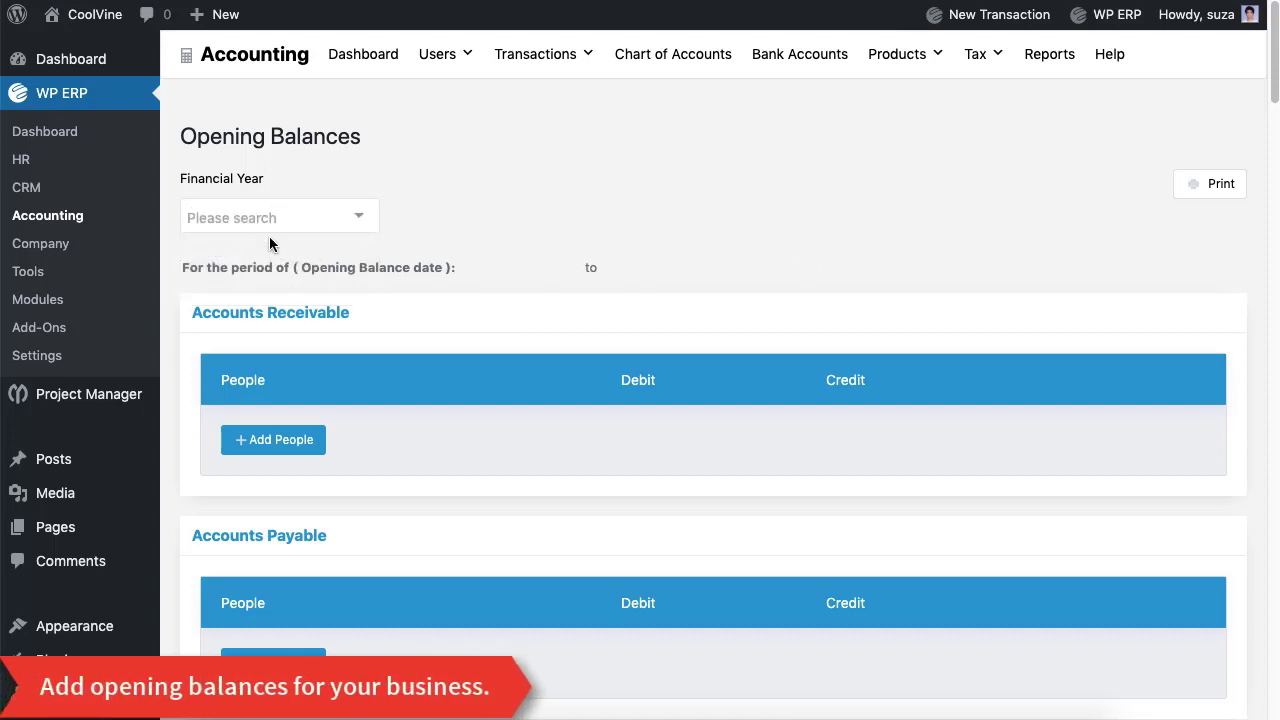
pyautogui.scroll(-15, 532, 229)
pyautogui.scroll(5, 532, 229)
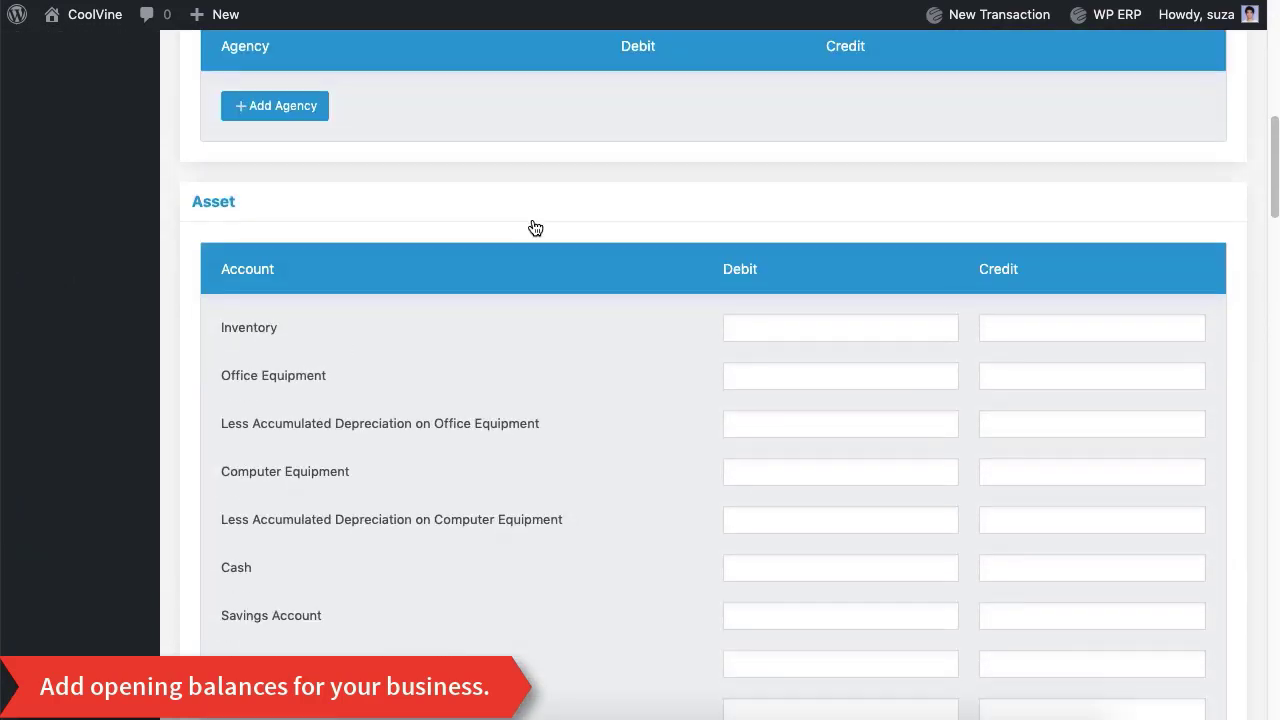
# Step: Enter the asset debits, including Cash 100000, Land, Furniture & Fixture and Buildings
pyautogui.click(818, 313)
pyautogui.click(744, 368)
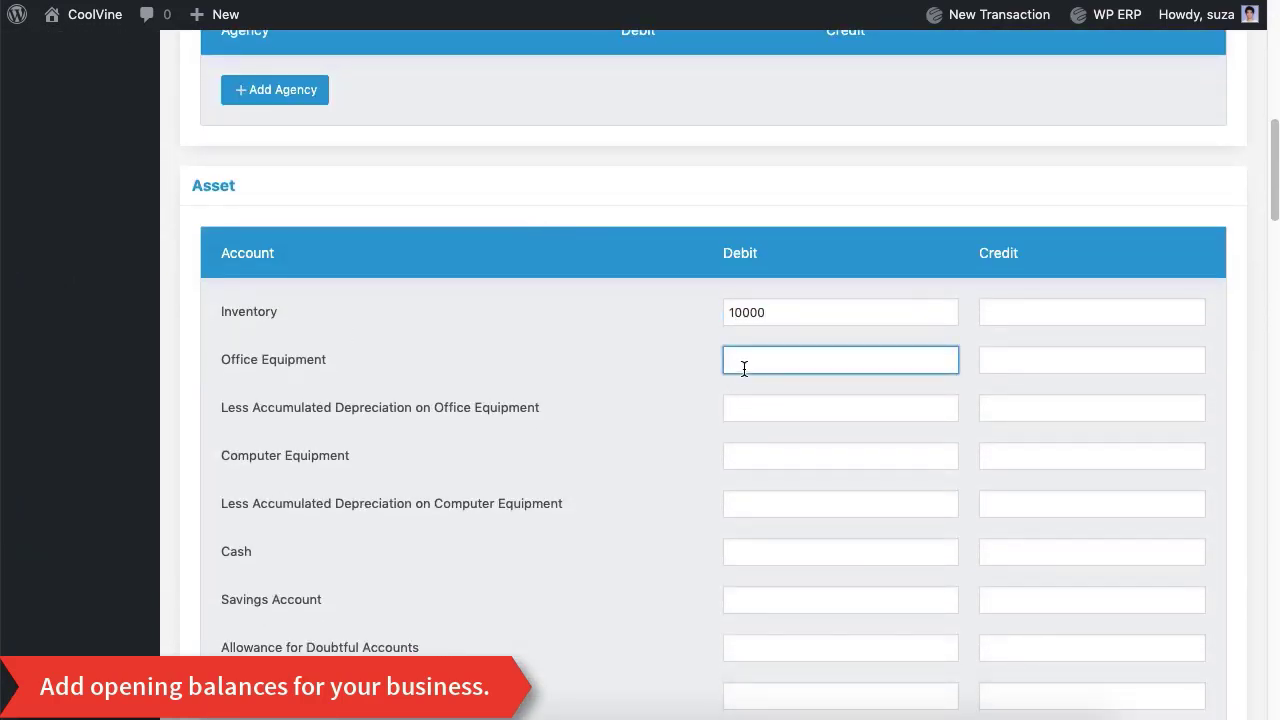
pyautogui.click(795, 466)
pyautogui.write('10000')
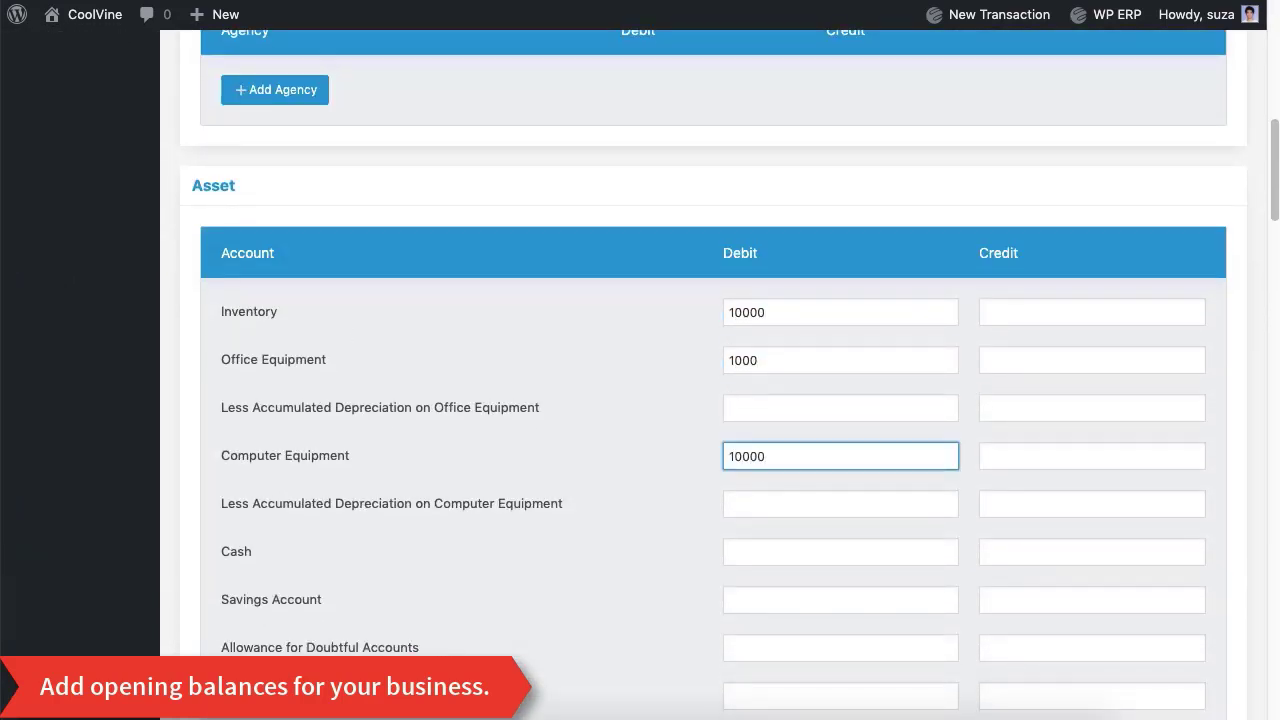
pyautogui.click(766, 551)
pyautogui.write('100000')
pyautogui.click(853, 434)
pyautogui.scroll(-1, 851, 436)
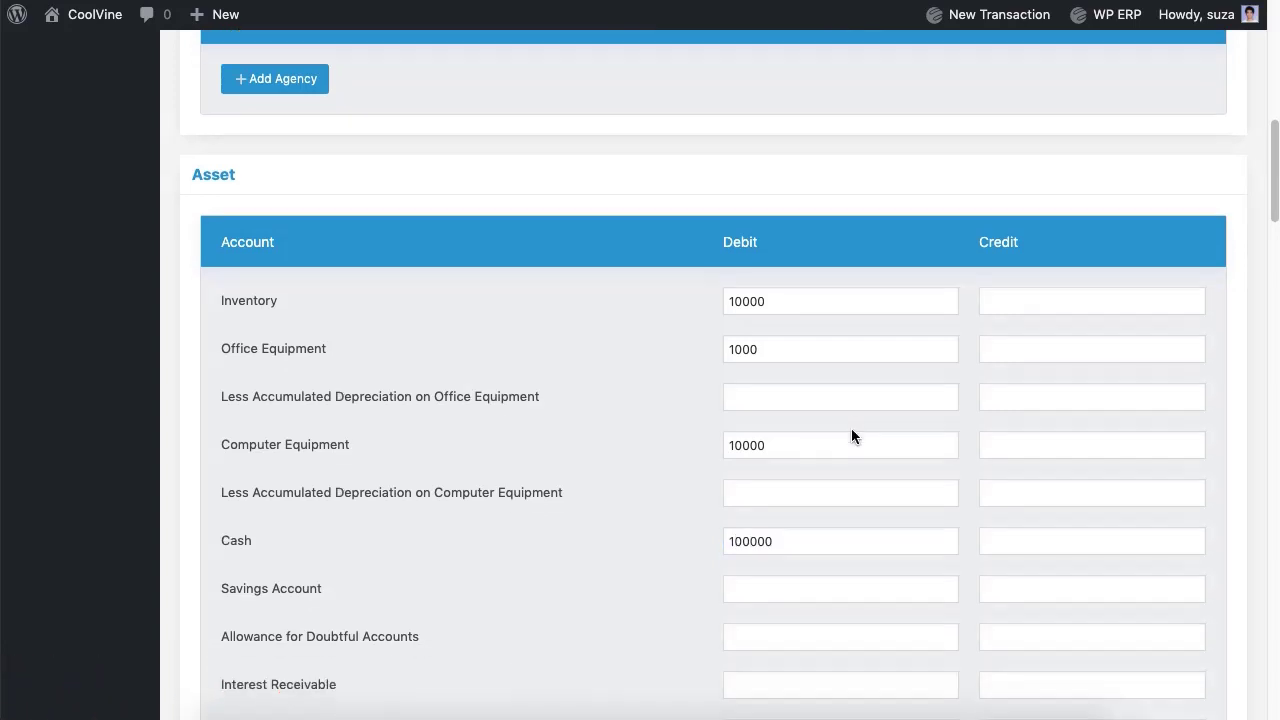
pyautogui.scroll(-5, 851, 436)
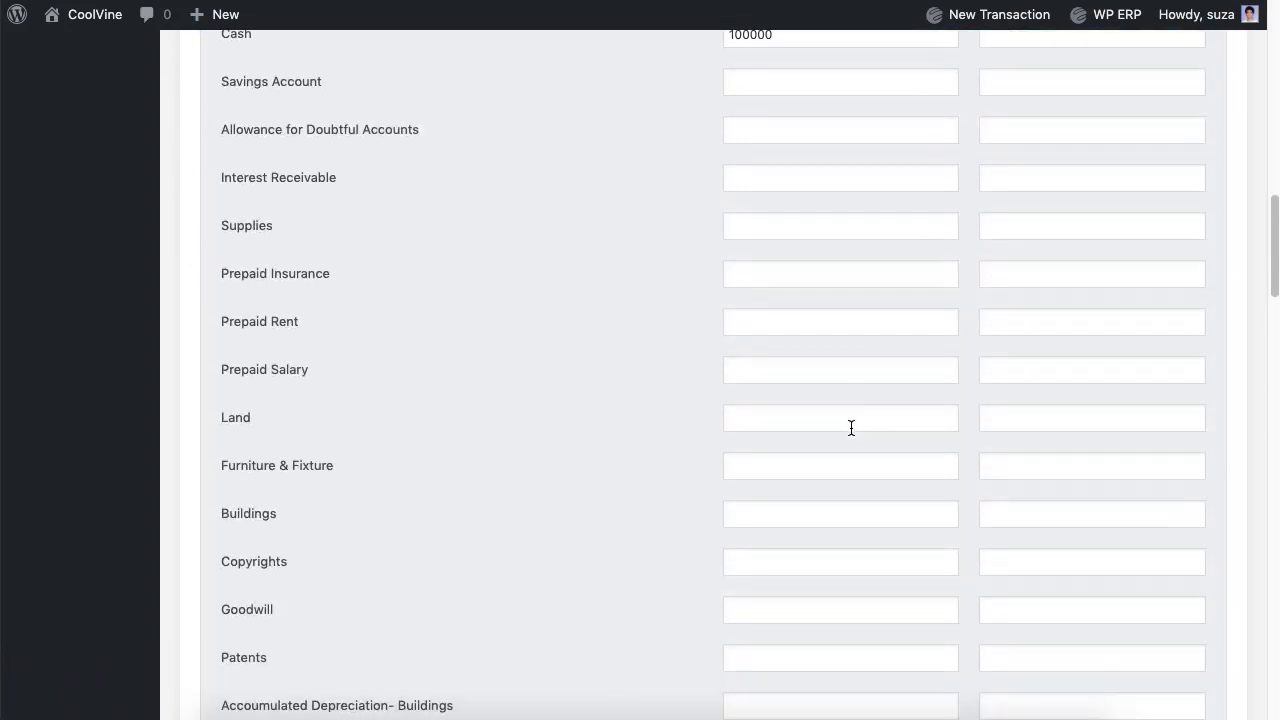
pyautogui.click(842, 423)
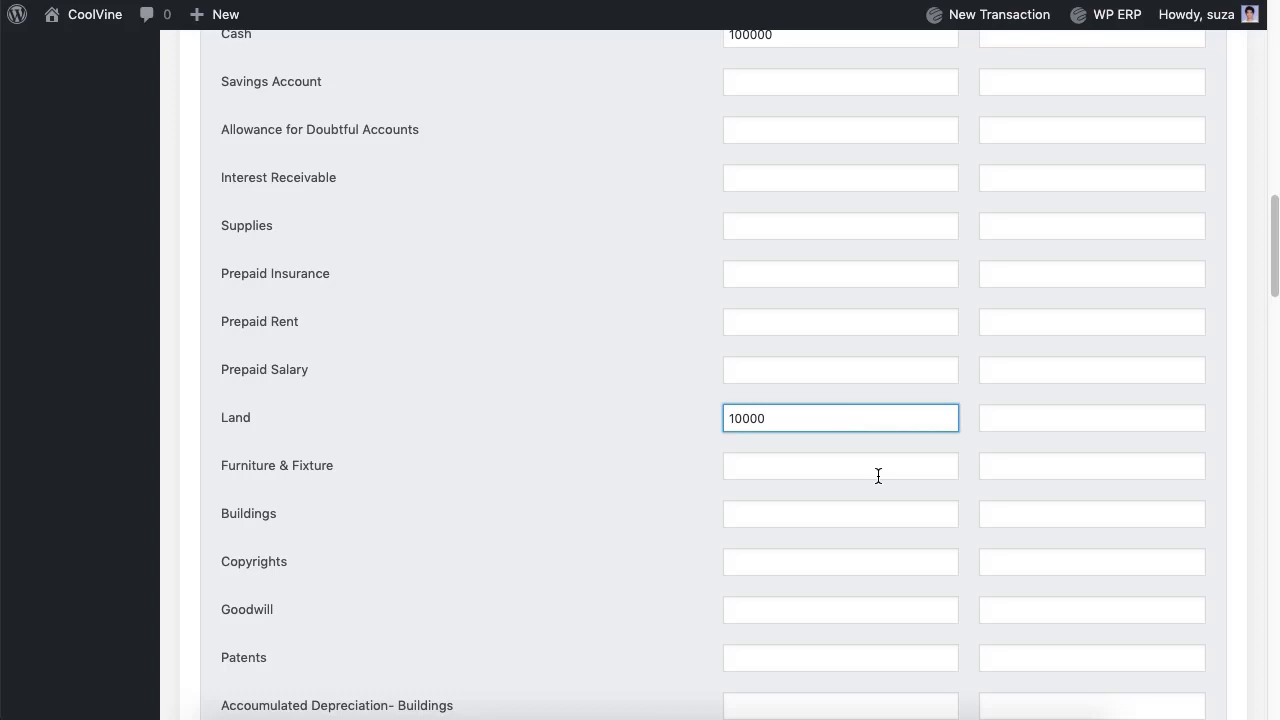
pyautogui.click(783, 465)
pyautogui.click(823, 522)
pyautogui.write('10000')
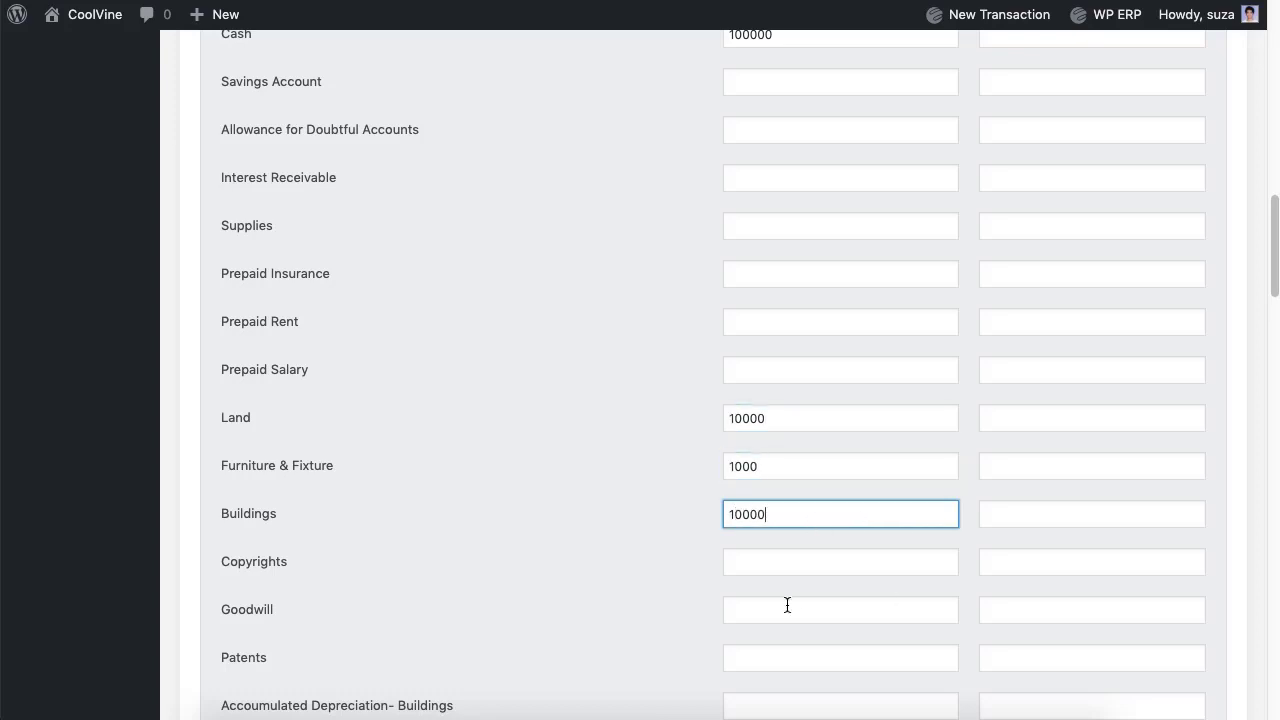
pyautogui.scroll(-7, 609, 594)
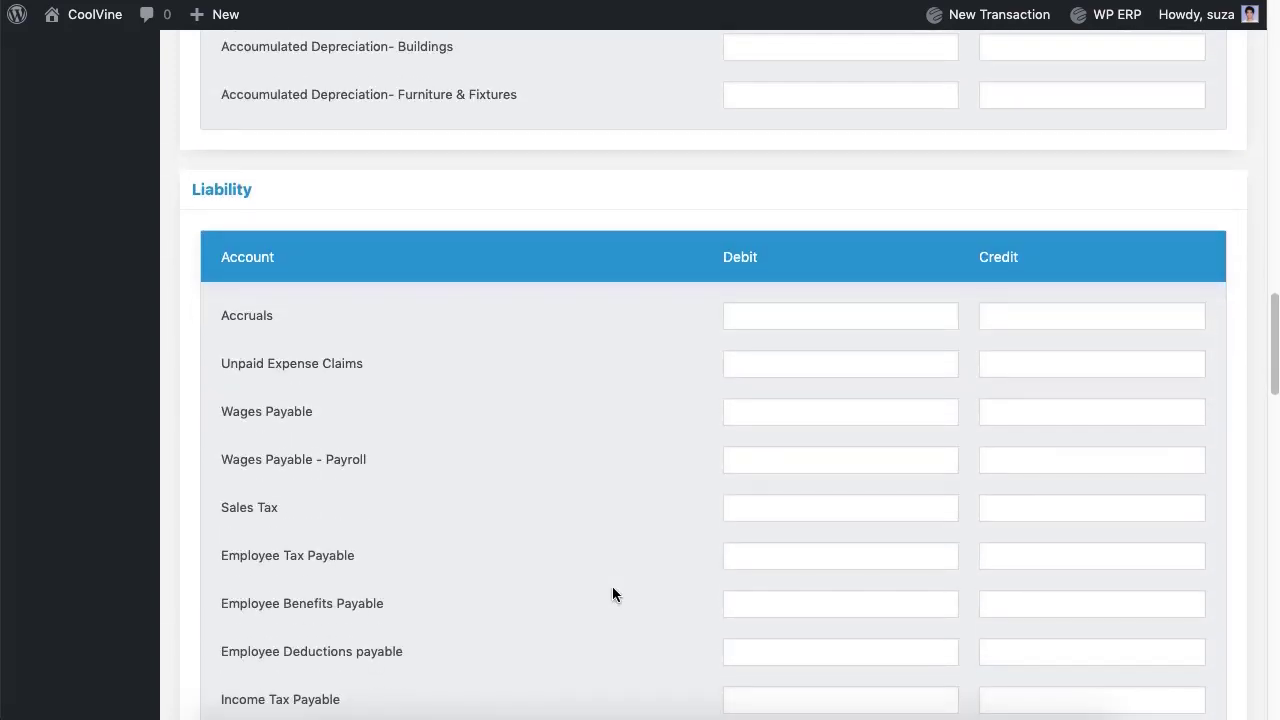
# Step: Enter liability credits of 5000 for Wages Payable and 5000 for Loan
pyautogui.click(1098, 418)
pyautogui.write('5000')
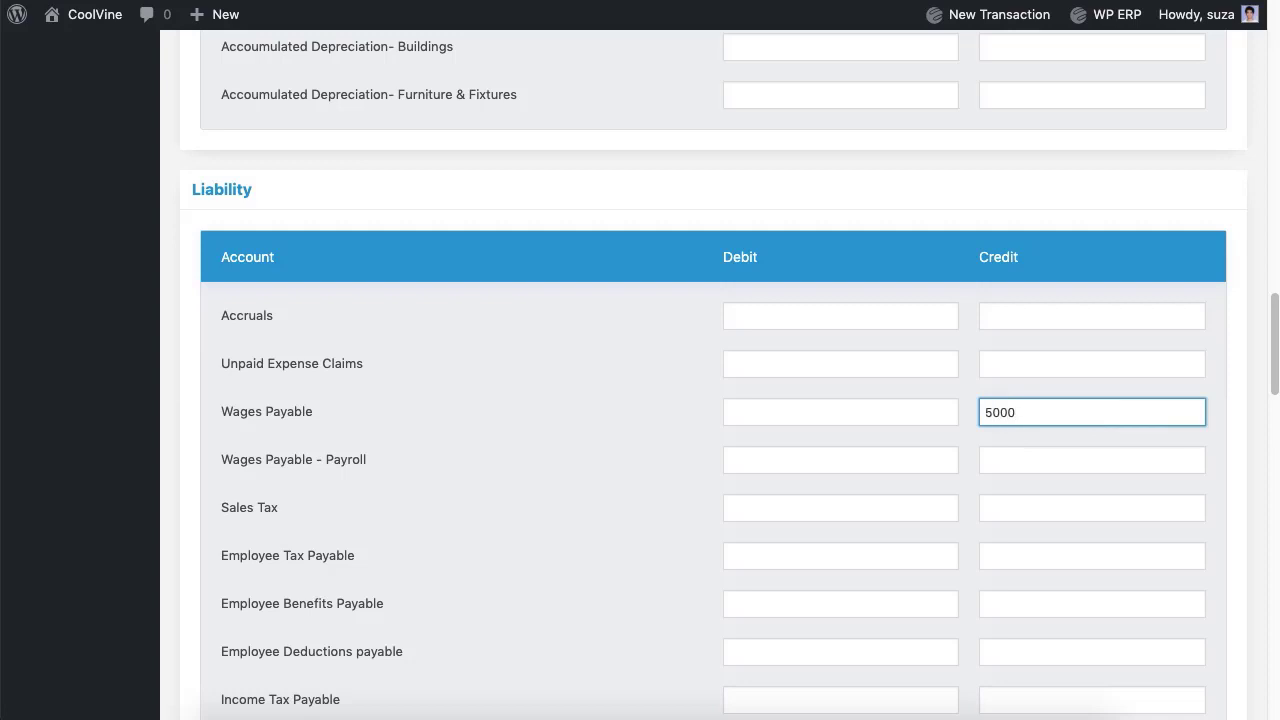
pyautogui.click(711, 533)
pyautogui.scroll(-5, 711, 533)
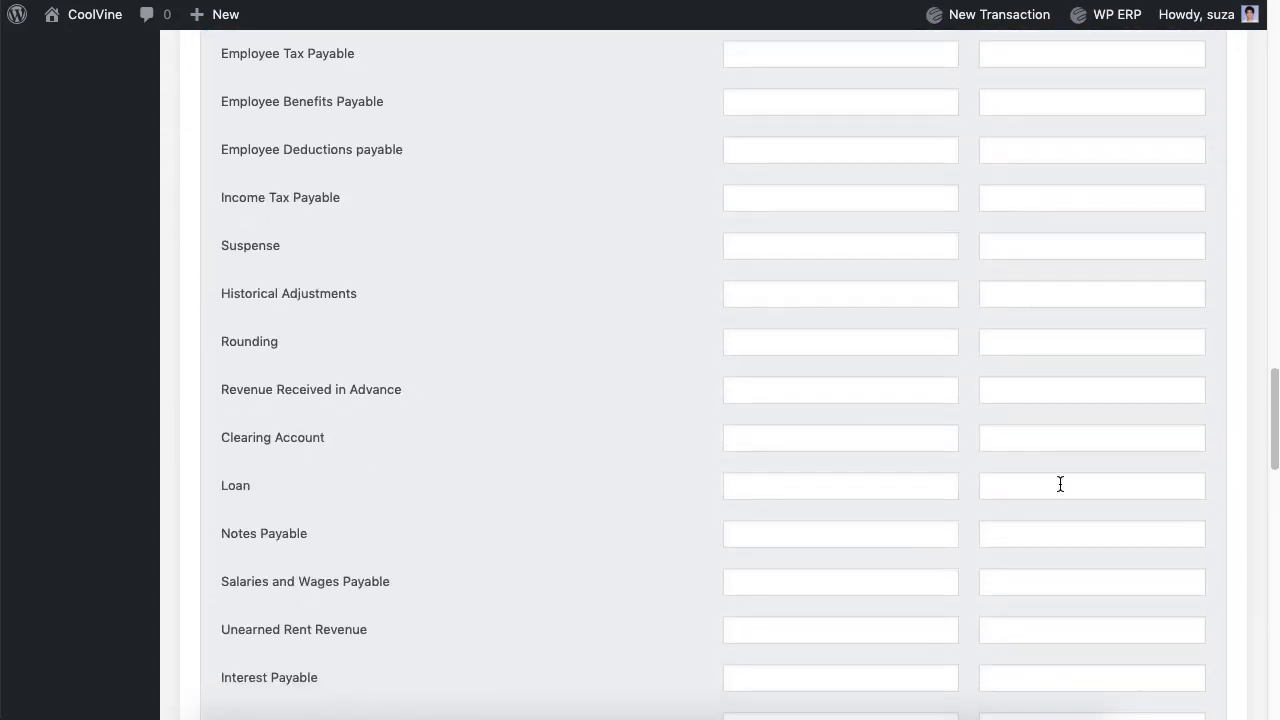
pyautogui.click(1060, 484)
pyautogui.write('5000')
pyautogui.click(637, 543)
pyautogui.scroll(-6, 637, 543)
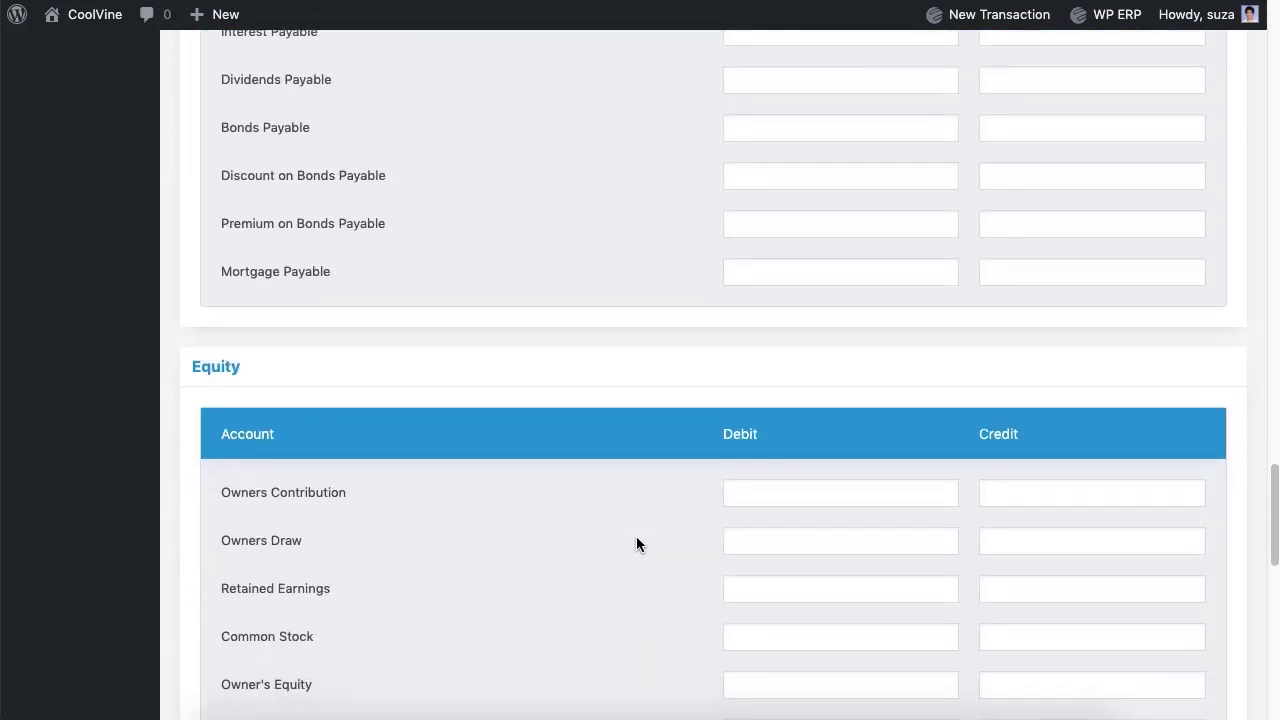
pyautogui.scroll(-6, 637, 543)
# Step: Add an Eastern Bank Ltd. debit of 10000 and the Owners Contribution credit, then save
pyautogui.click(546, 557)
pyautogui.click(300, 486)
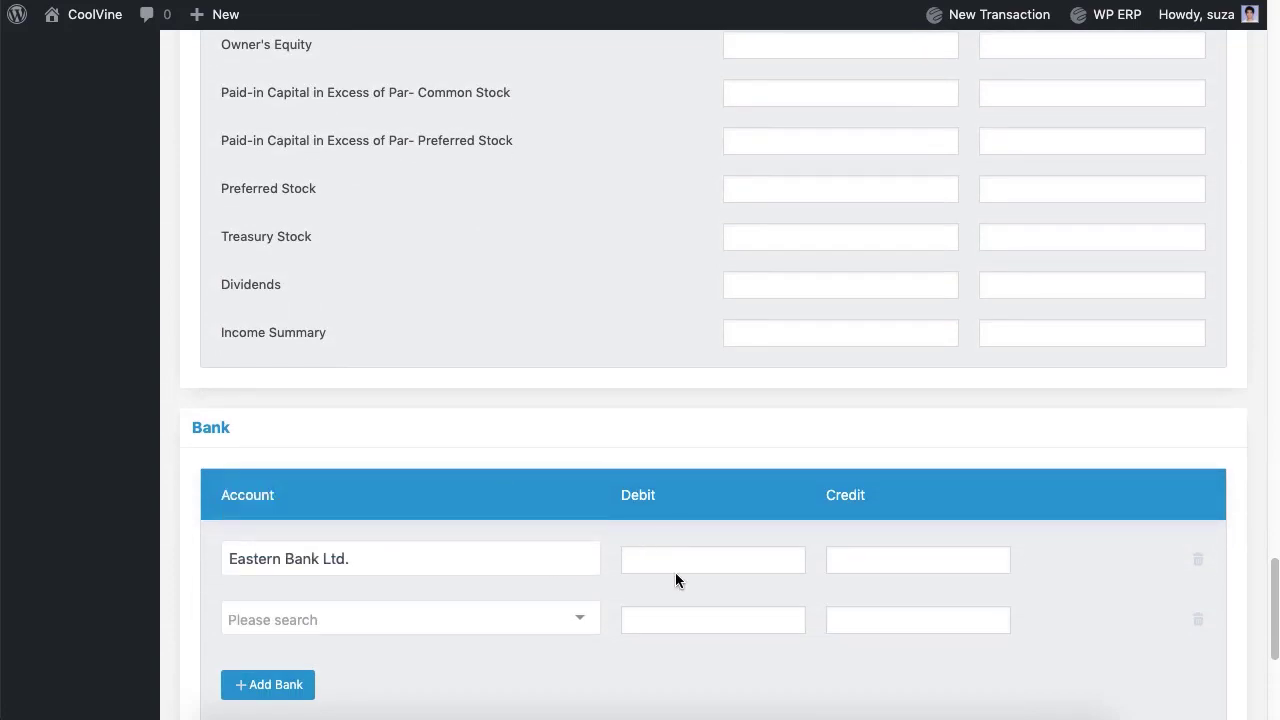
pyautogui.click(669, 565)
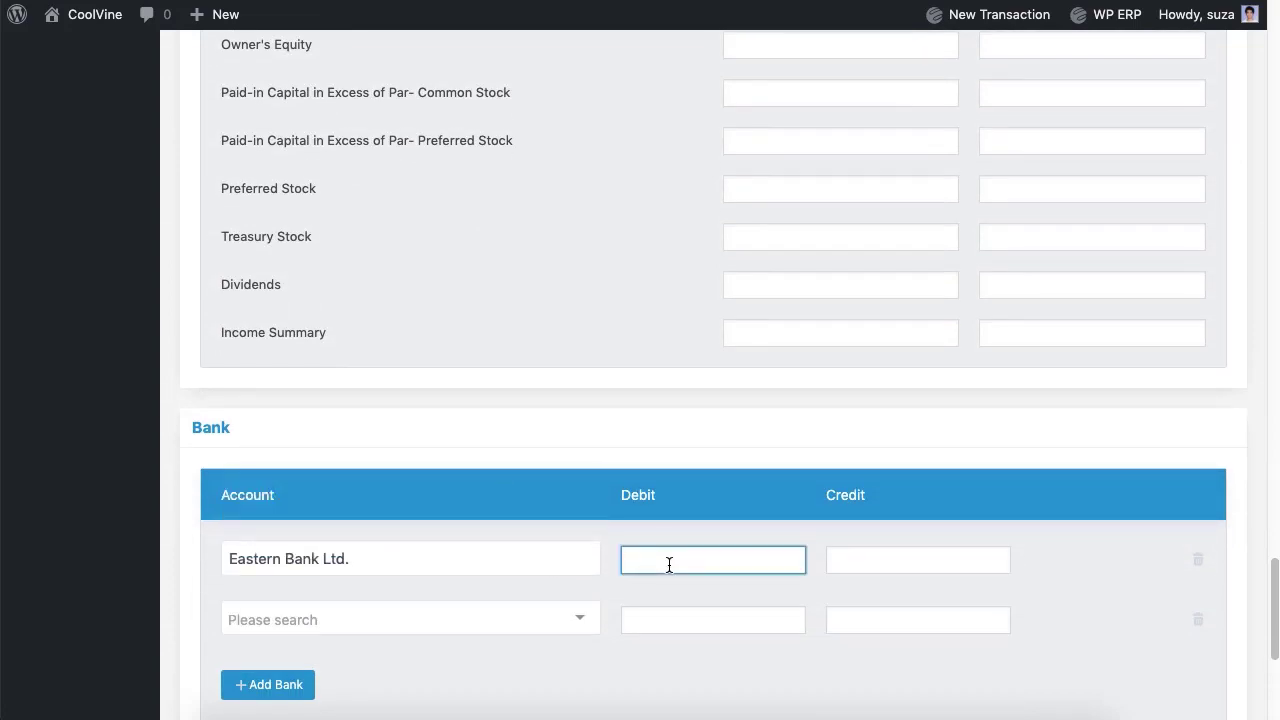
pyautogui.click(620, 290)
pyautogui.scroll(-2, 620, 290)
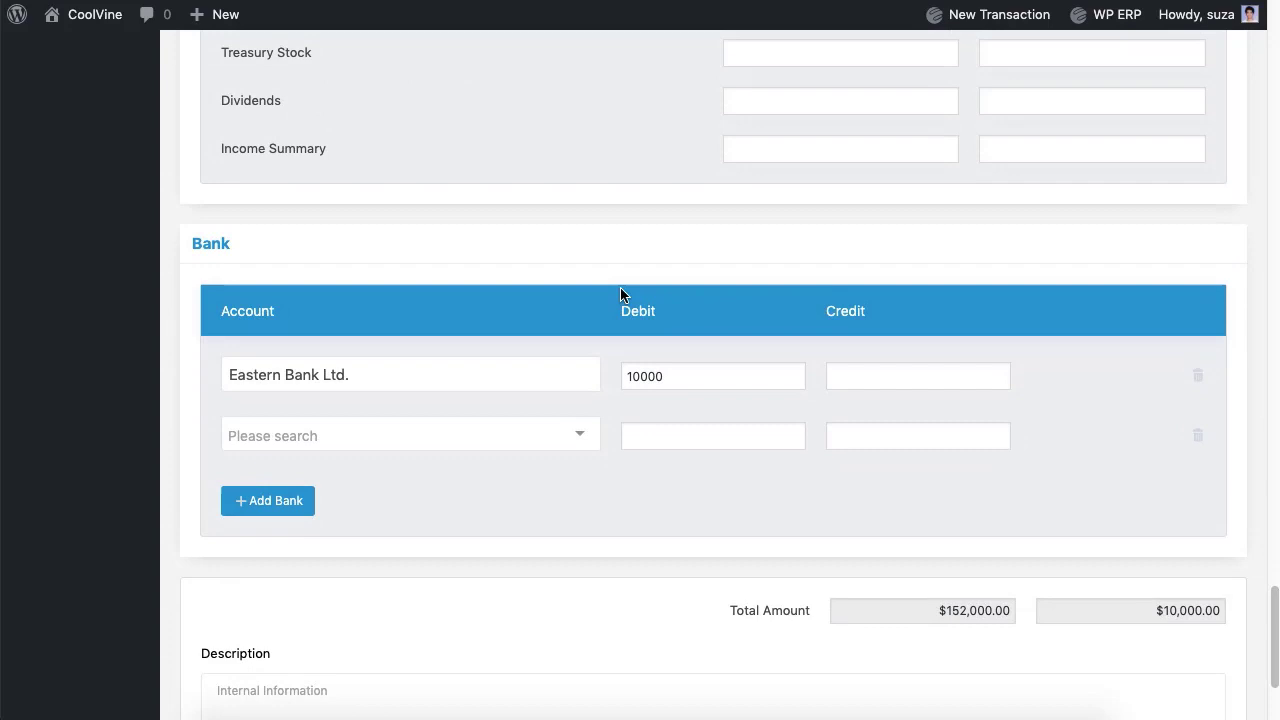
pyautogui.scroll(7, 620, 293)
pyautogui.click(1029, 306)
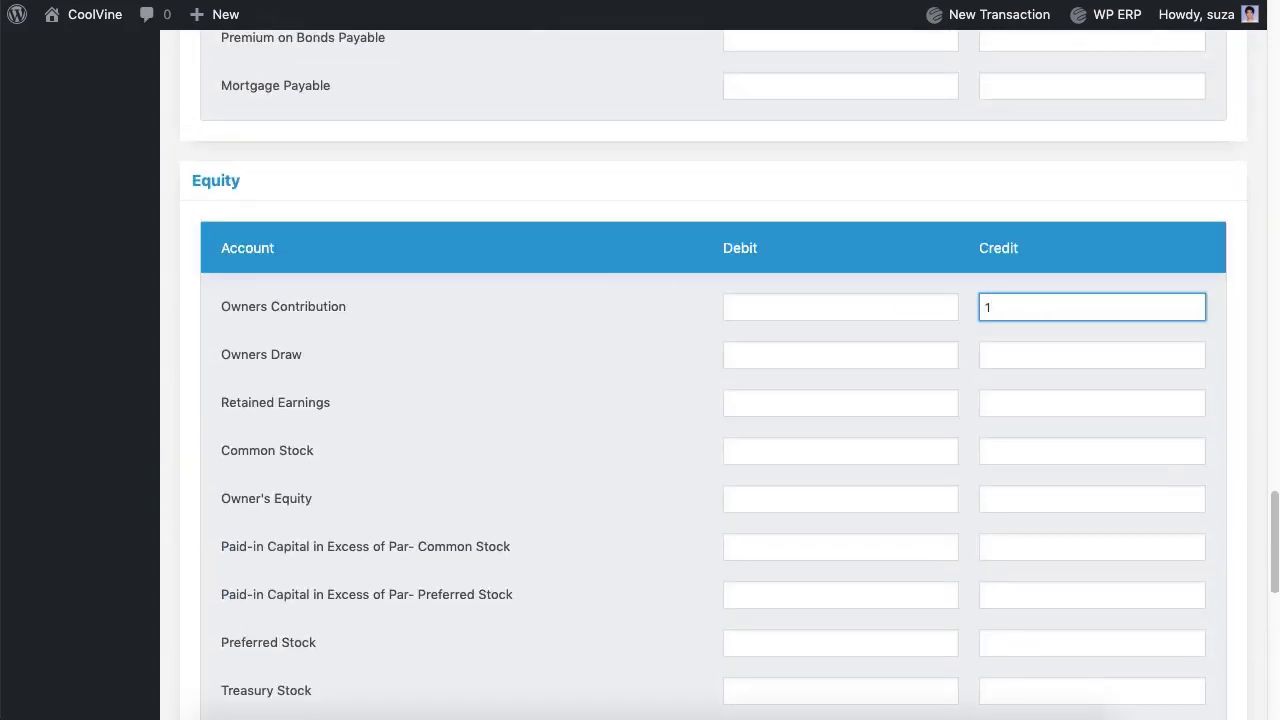
pyautogui.scroll(-12, 663, 350)
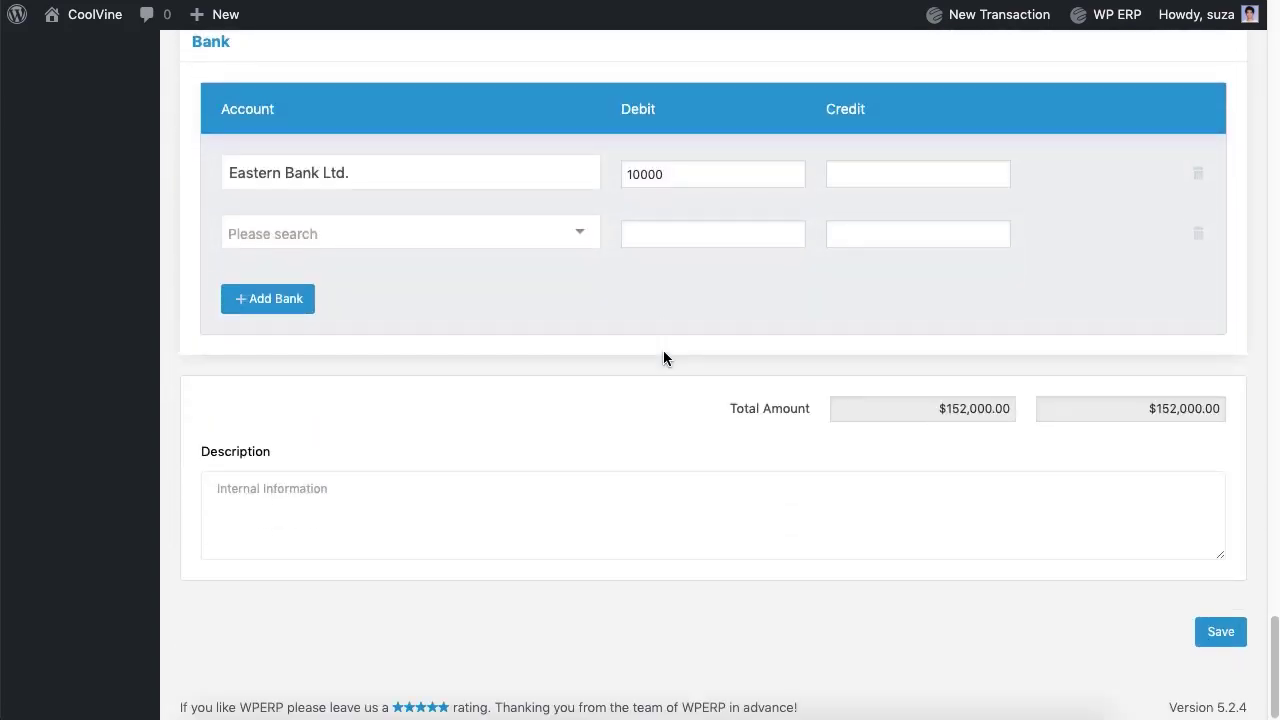
pyautogui.click(1214, 641)
pyautogui.scroll(15, 1007, 593)
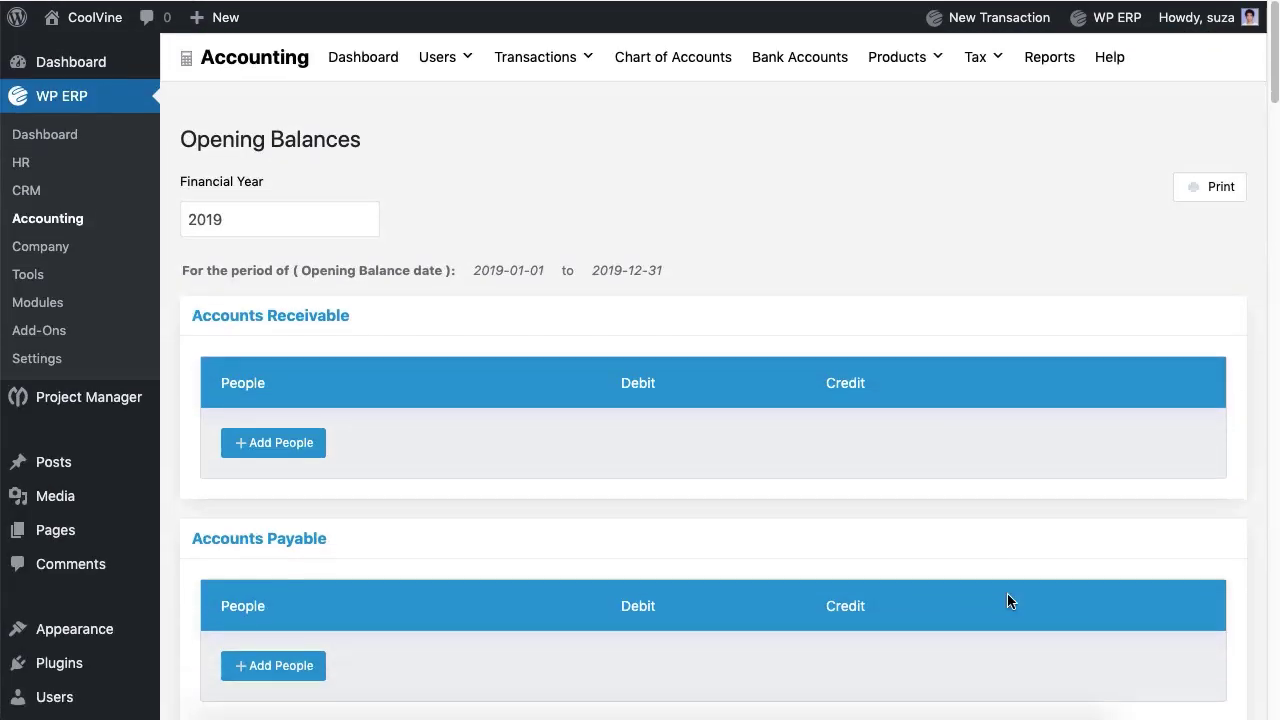
# Step: Submit a 1000 bank transfer from Eastern Bank Ltd. to Standard Chartered Bank Ltd. with a note
pyautogui.click(799, 70)
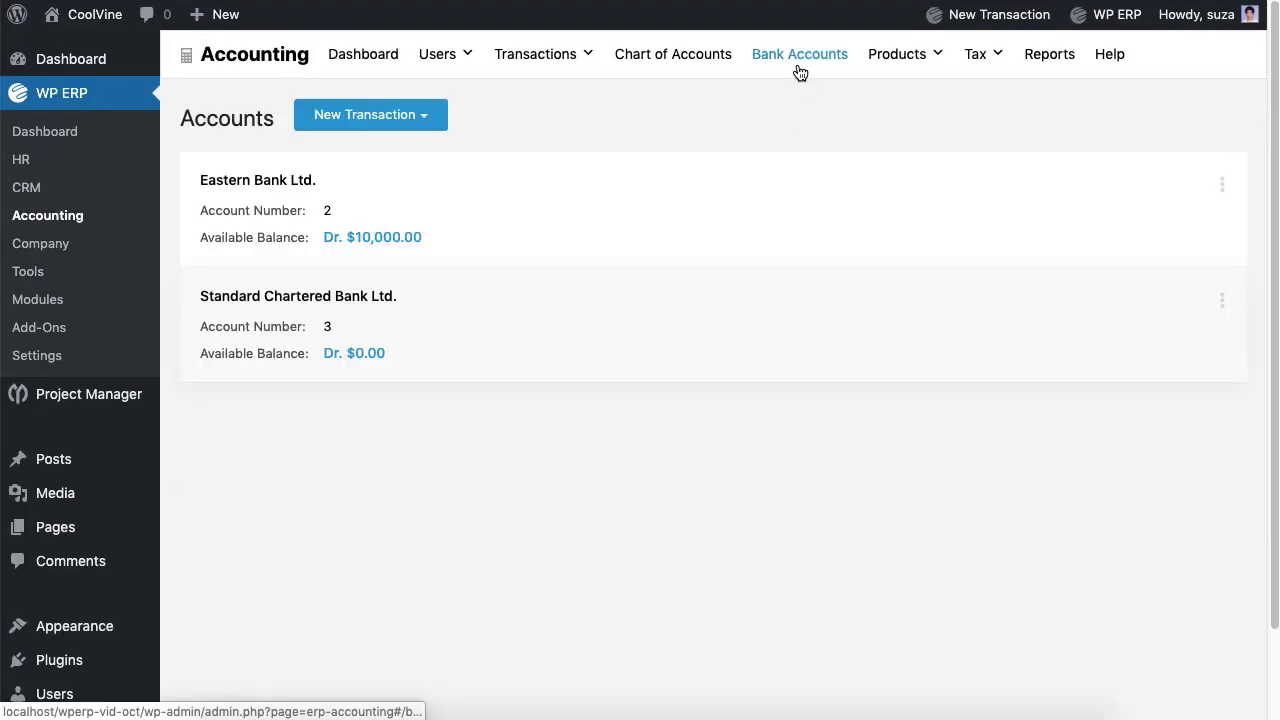
pyautogui.click(408, 130)
pyautogui.click(391, 162)
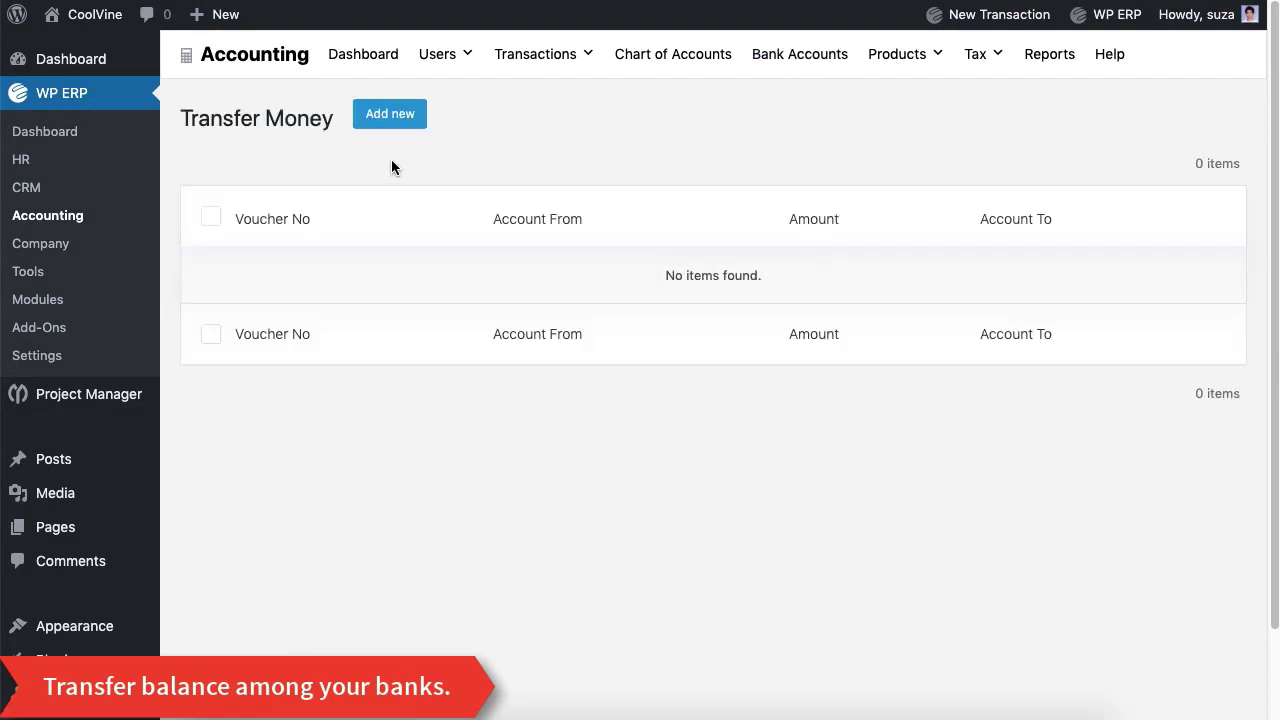
pyautogui.click(393, 125)
pyautogui.click(380, 239)
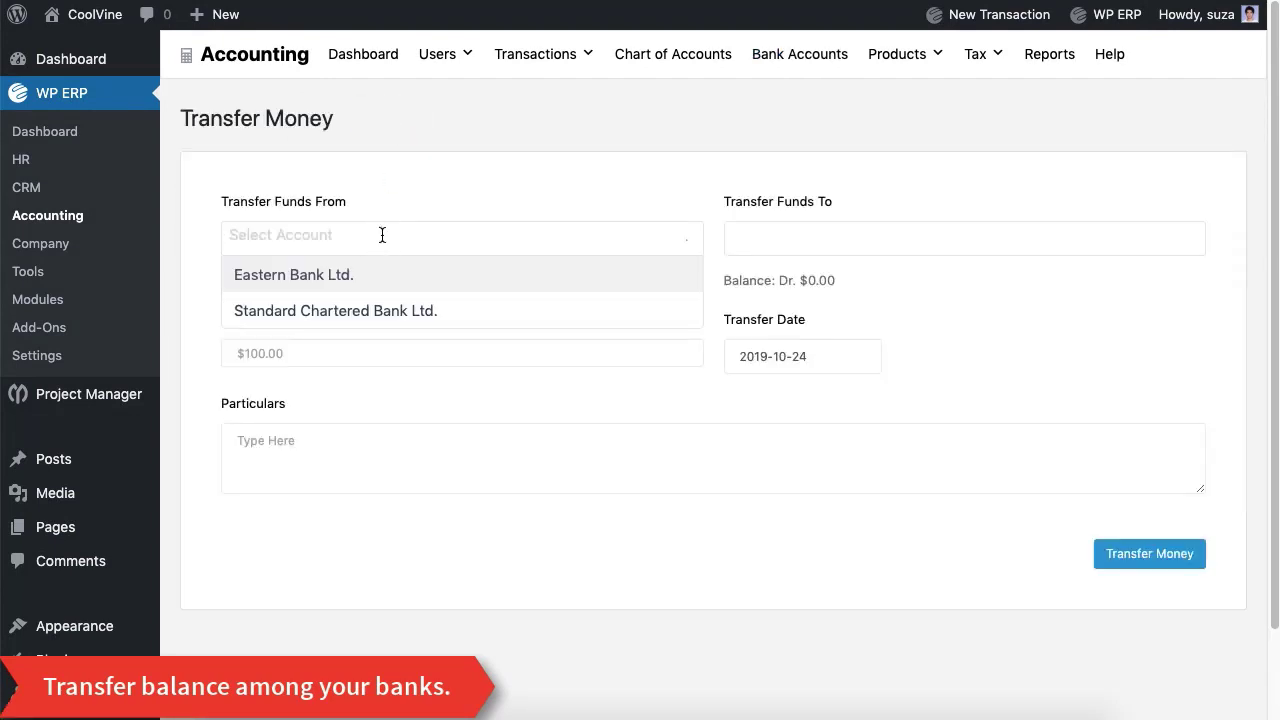
pyautogui.click(374, 277)
pyautogui.click(772, 248)
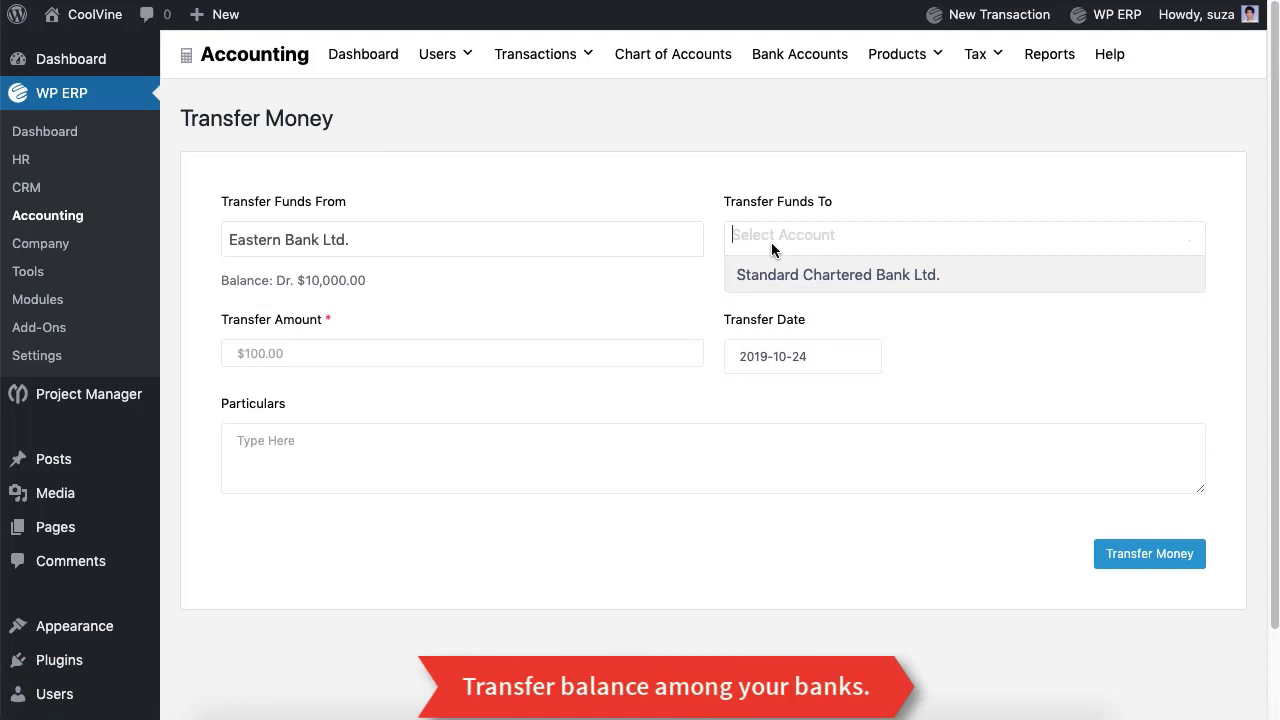
pyautogui.click(790, 274)
pyautogui.click(476, 358)
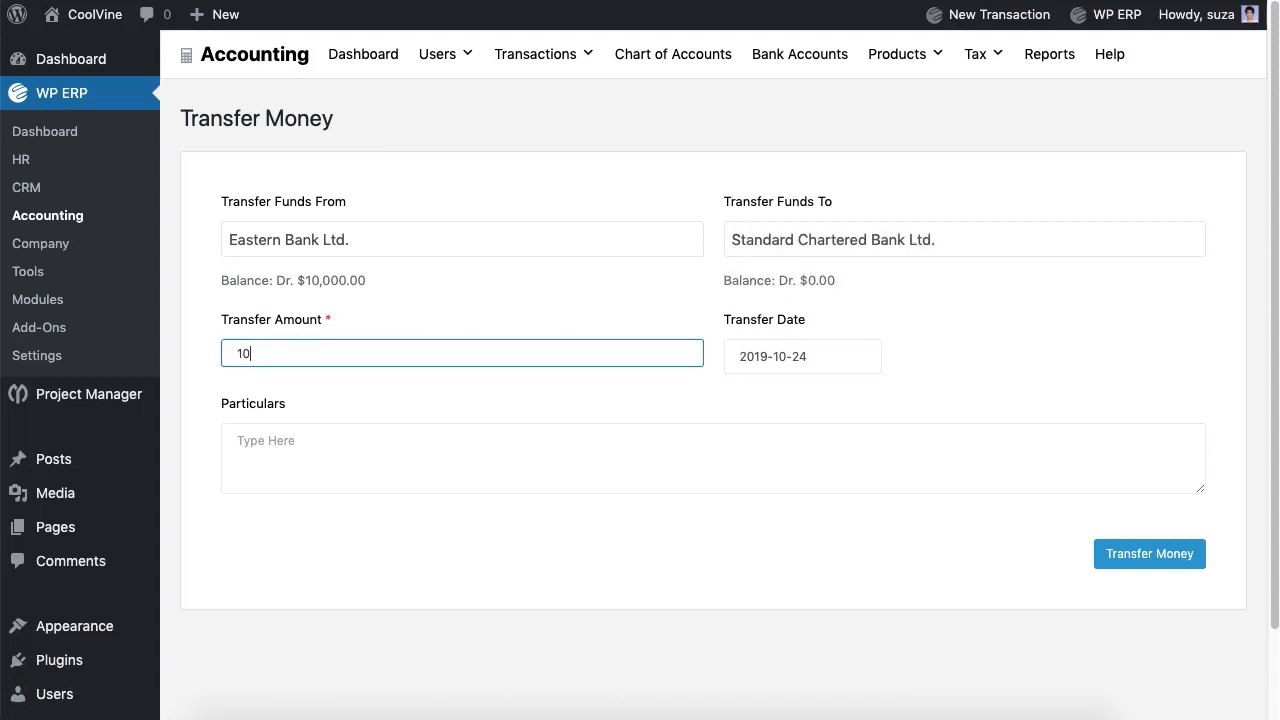
pyautogui.click(384, 451)
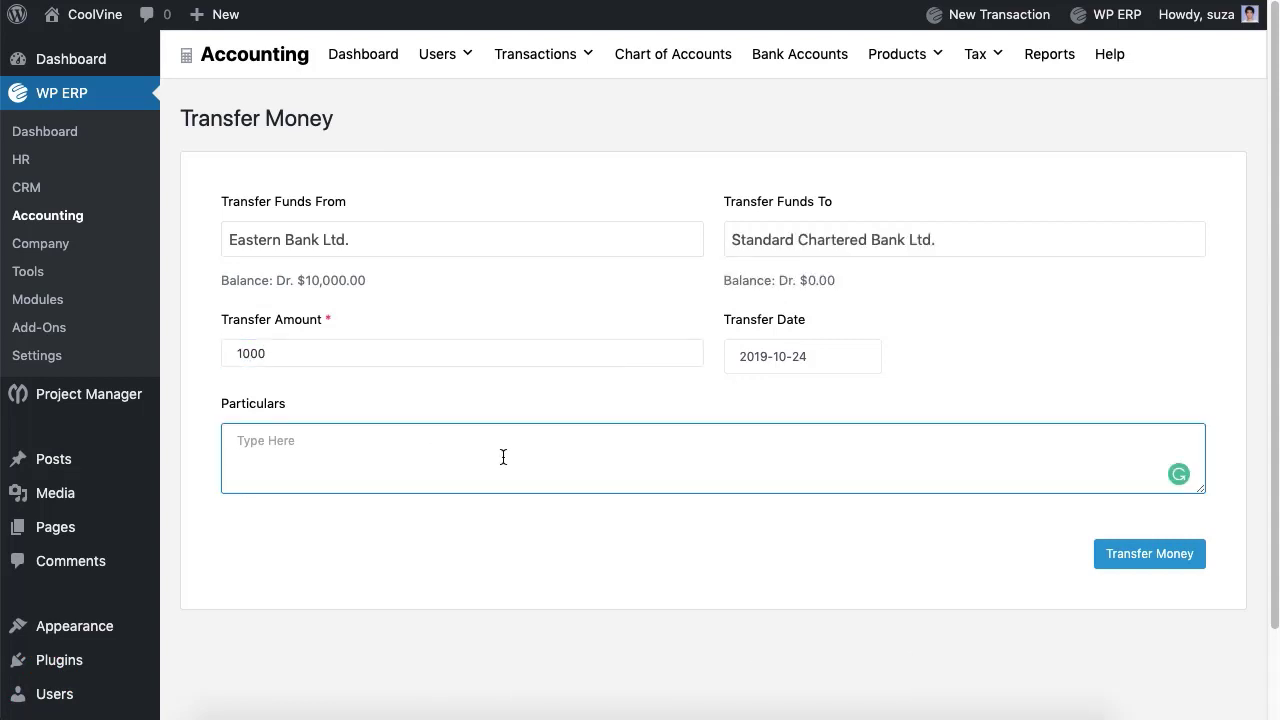
pyautogui.click(1126, 566)
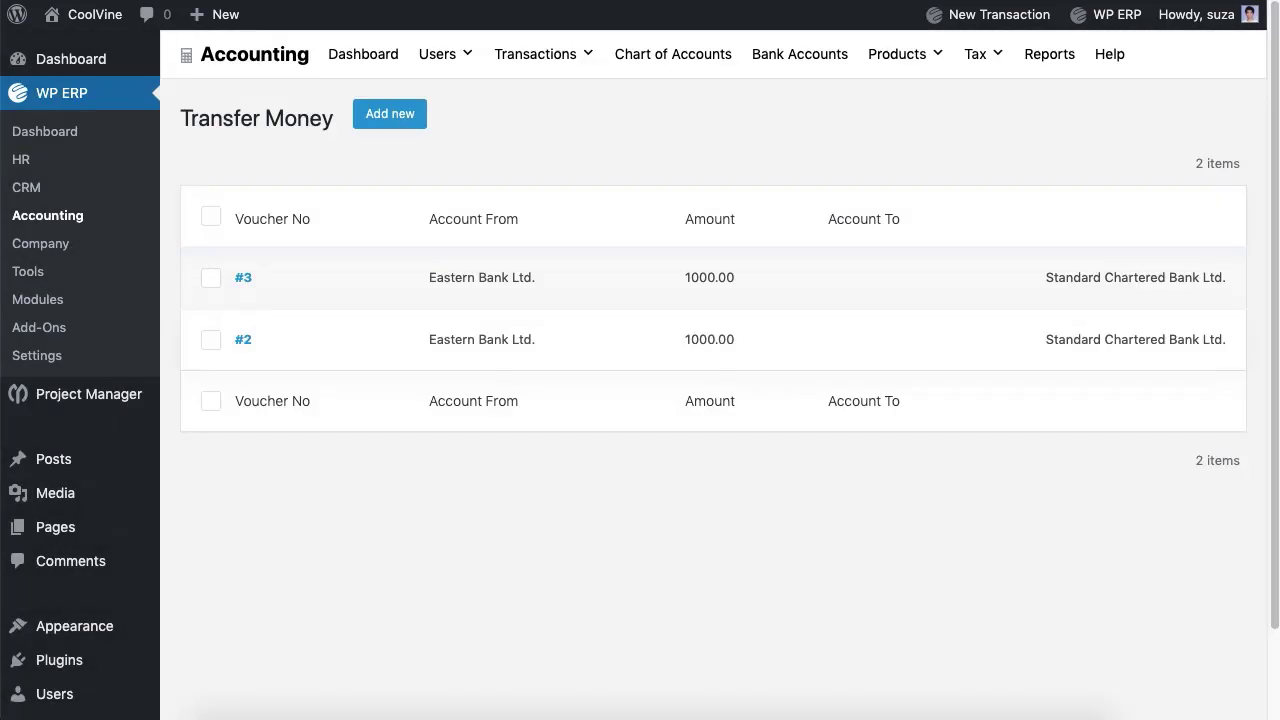
# Step: Start a new purchase from the Purchases list and choose its vendor
pyautogui.click(546, 63)
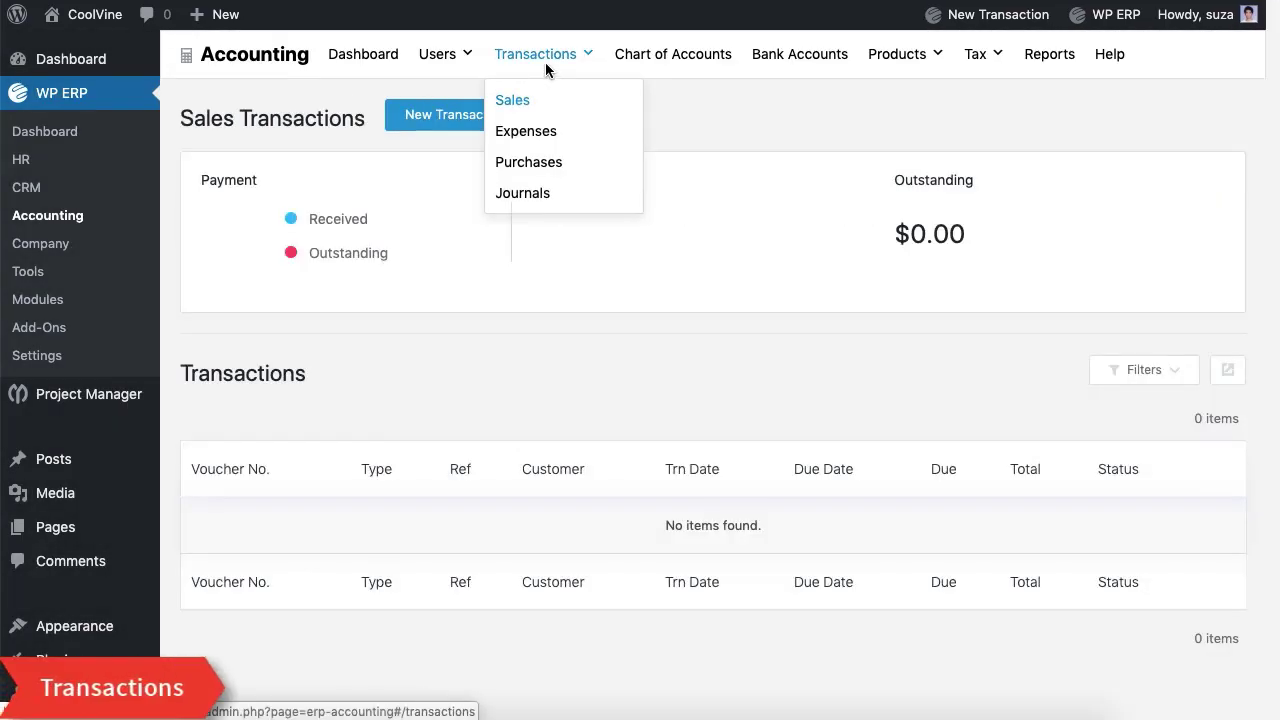
pyautogui.click(527, 162)
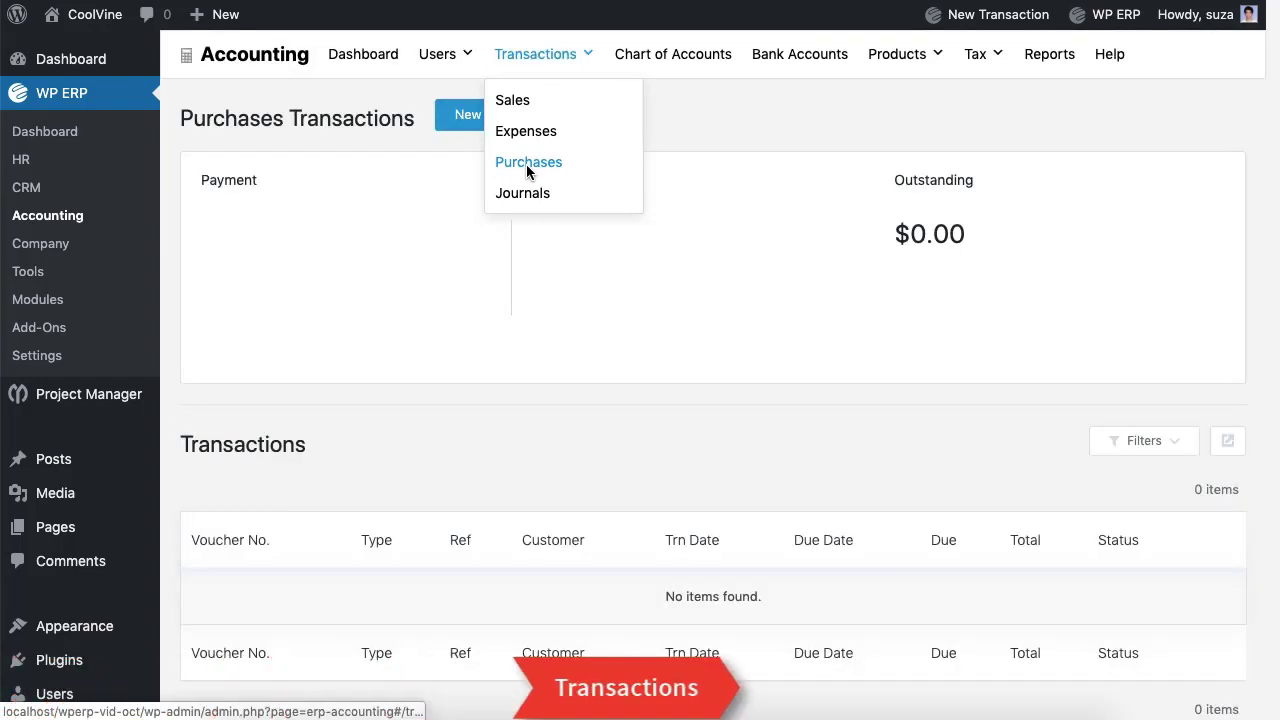
pyautogui.click(520, 125)
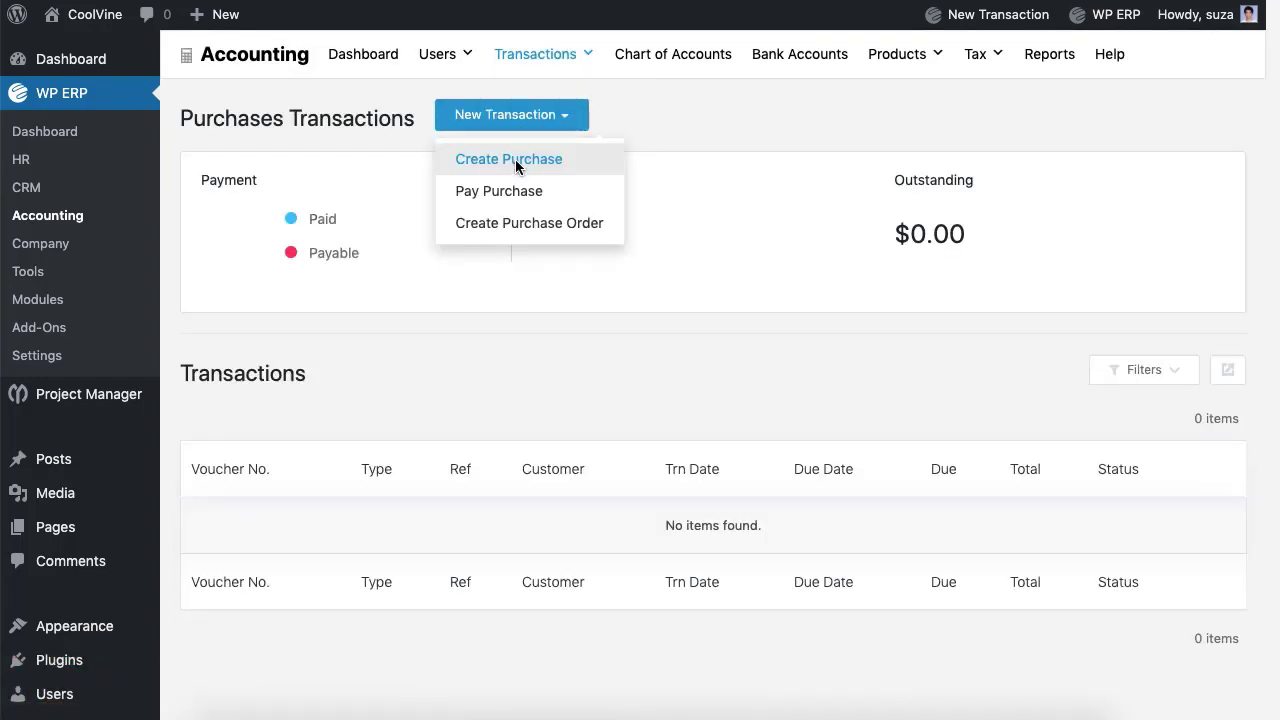
pyautogui.click(515, 159)
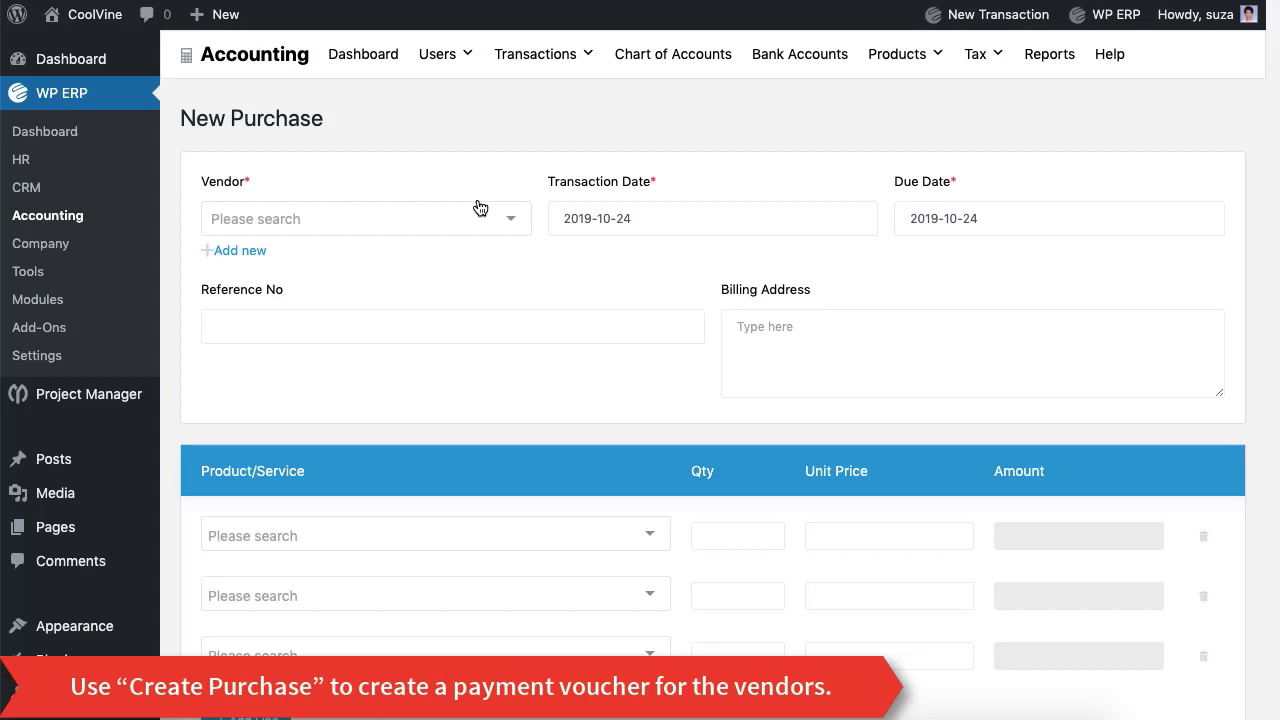
pyautogui.click(480, 207)
pyautogui.click(449, 255)
# Step: Add 8 I Phone X at 1000.00, remove empty lines, add particulars and save
pyautogui.click(454, 322)
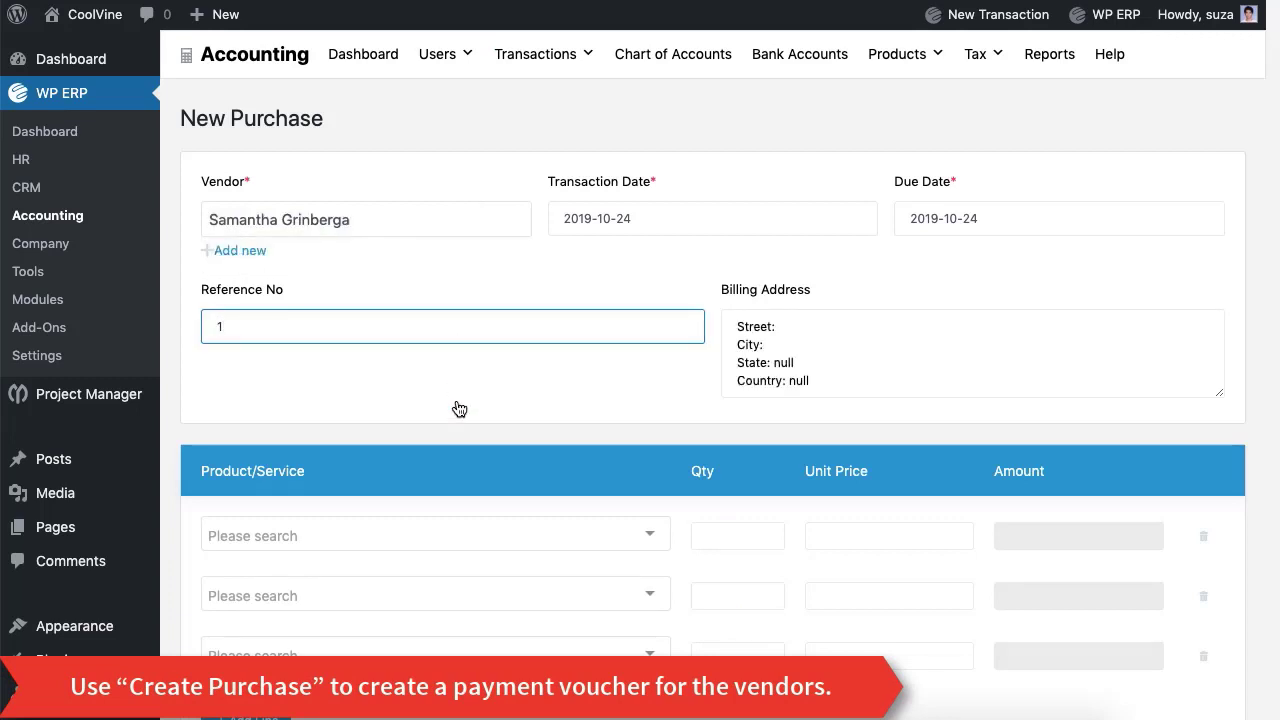
pyautogui.click(471, 537)
pyautogui.click(476, 508)
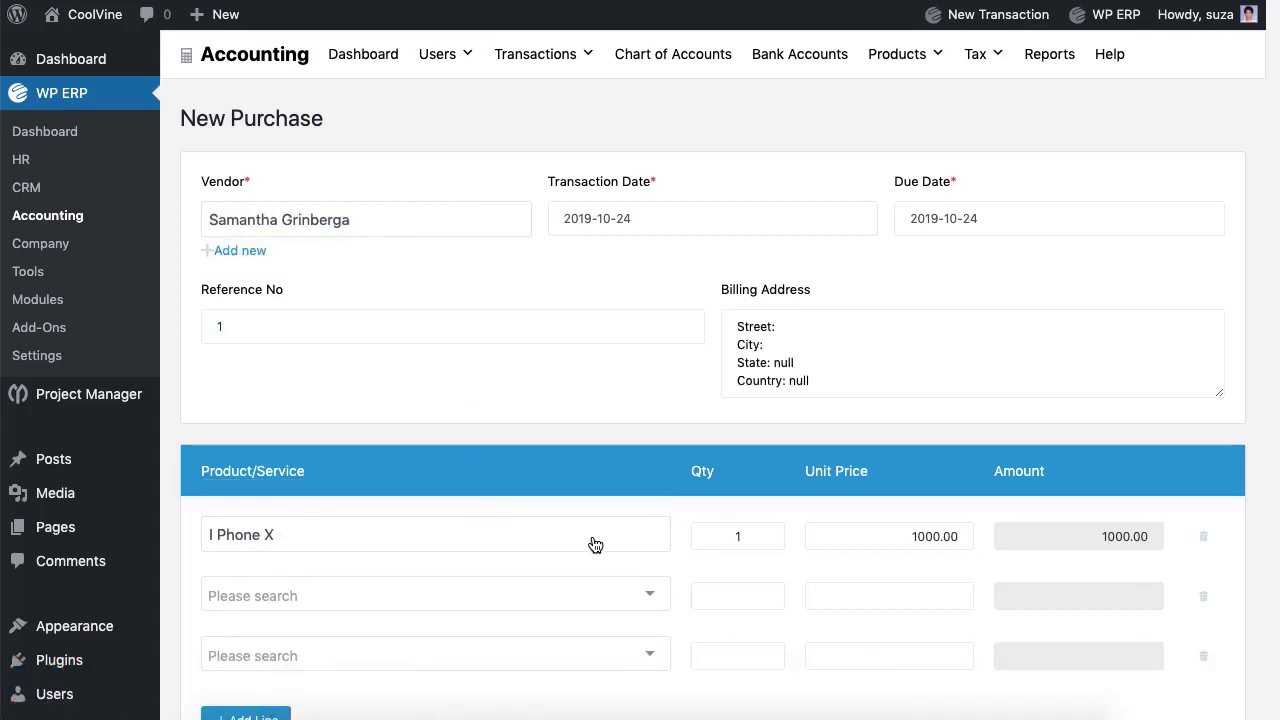
pyautogui.click(1197, 595)
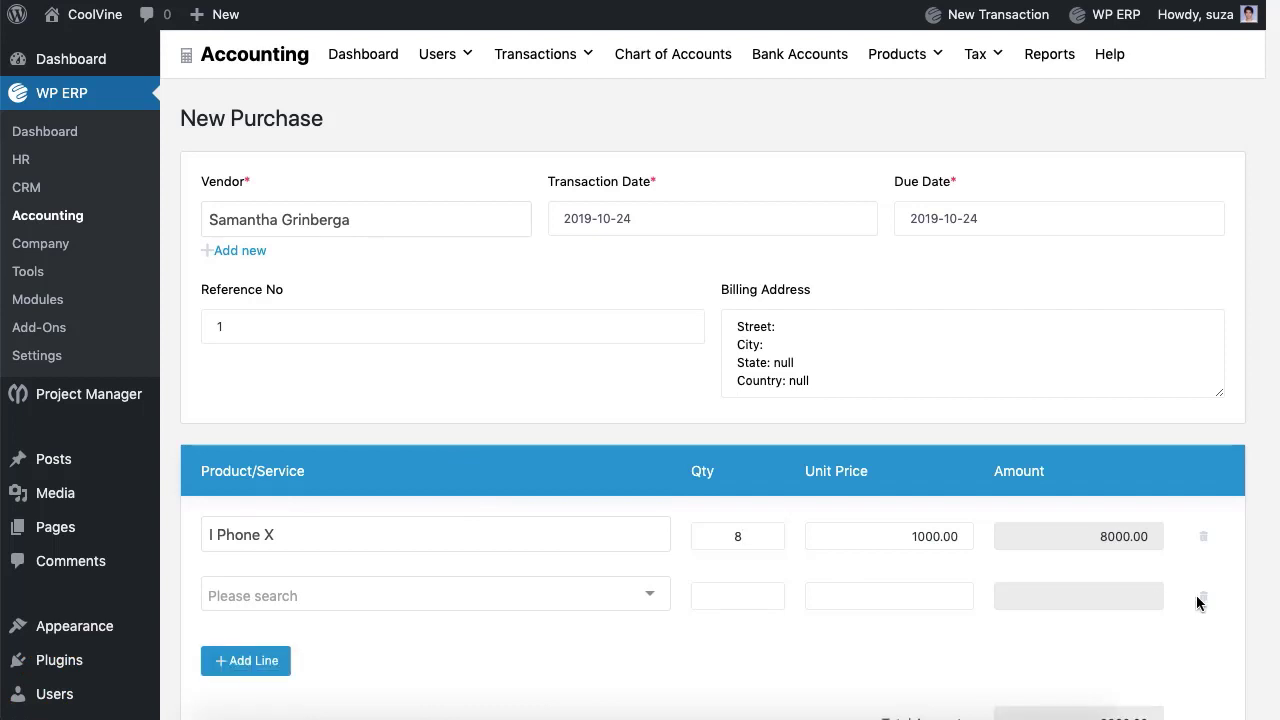
pyautogui.click(1197, 595)
pyautogui.scroll(-2, 606, 600)
pyautogui.click(606, 640)
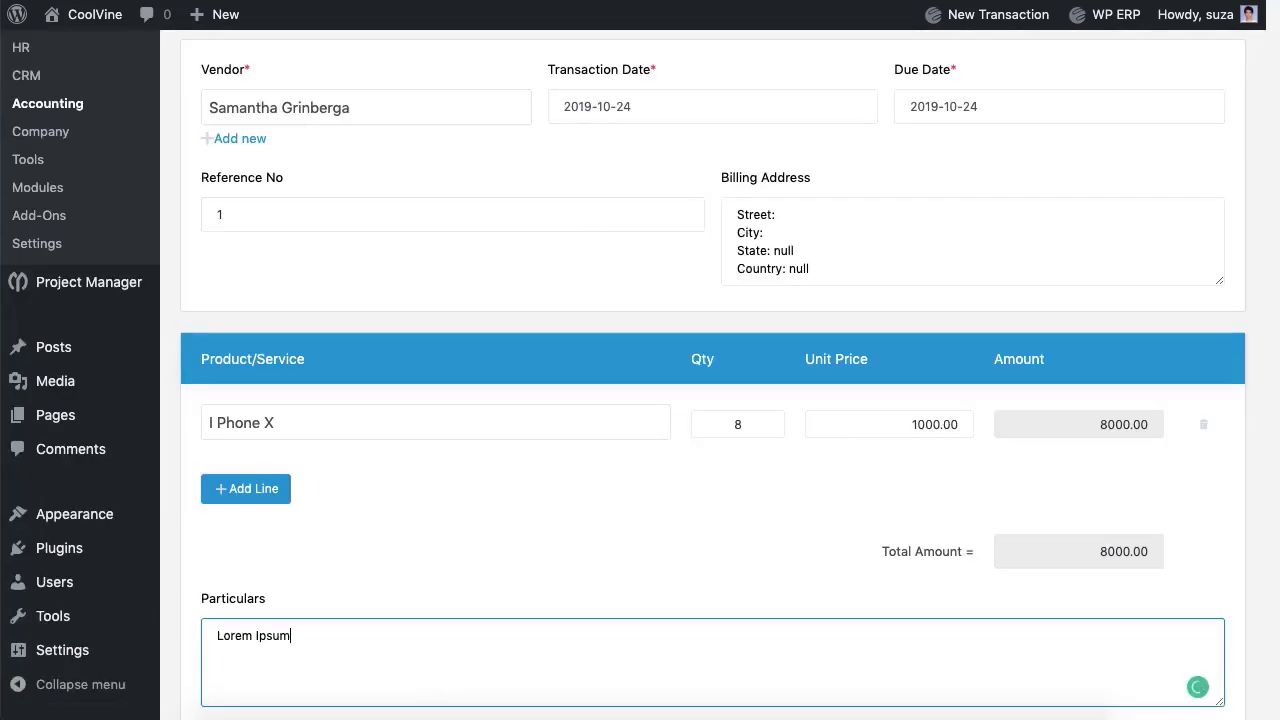
pyautogui.scroll(-5, 680, 543)
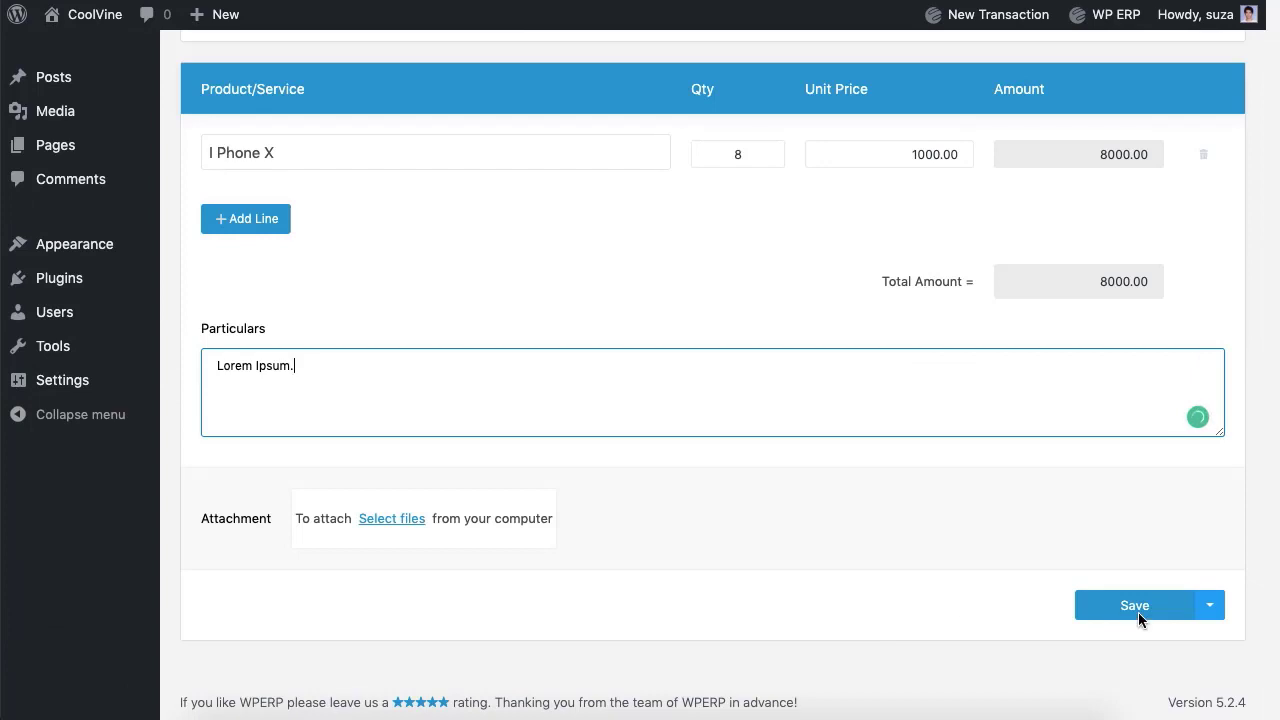
pyautogui.click(1138, 612)
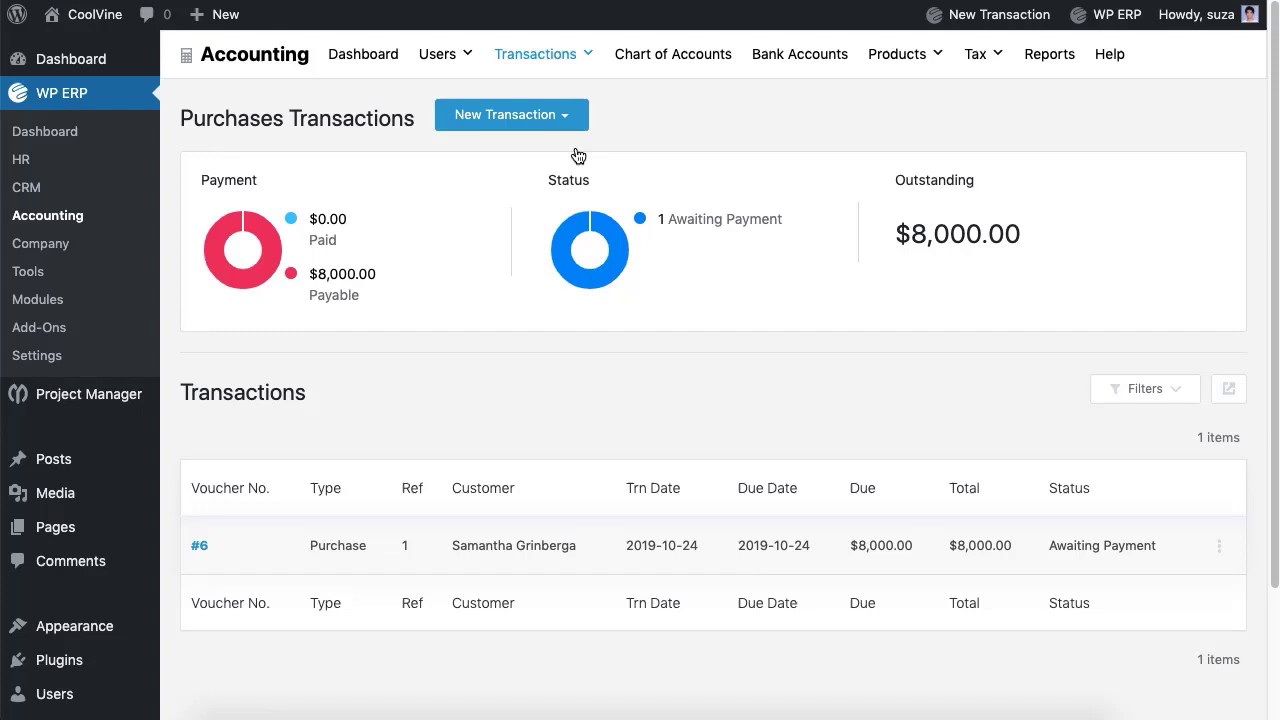
# Step: Pay the vendor's purchase by Bank from Eastern Bank Ltd. with particulars 'Lorem'
pyautogui.click(564, 126)
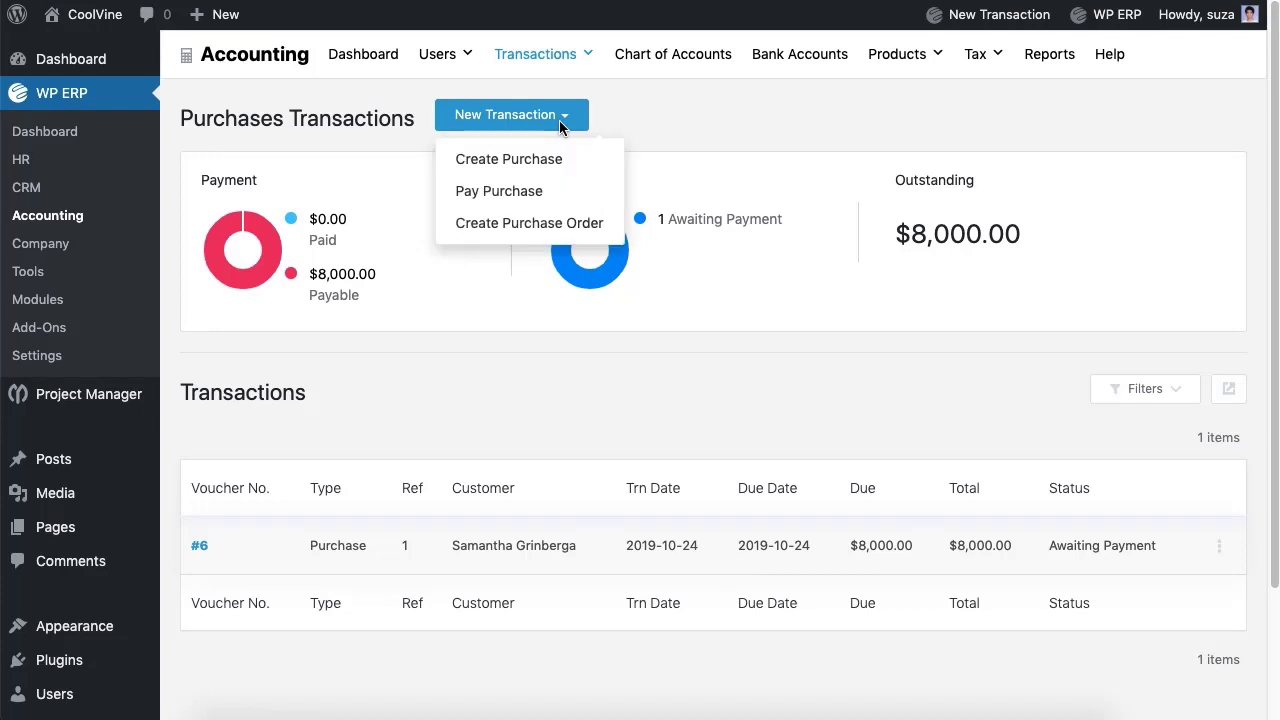
pyautogui.click(531, 191)
pyautogui.click(526, 210)
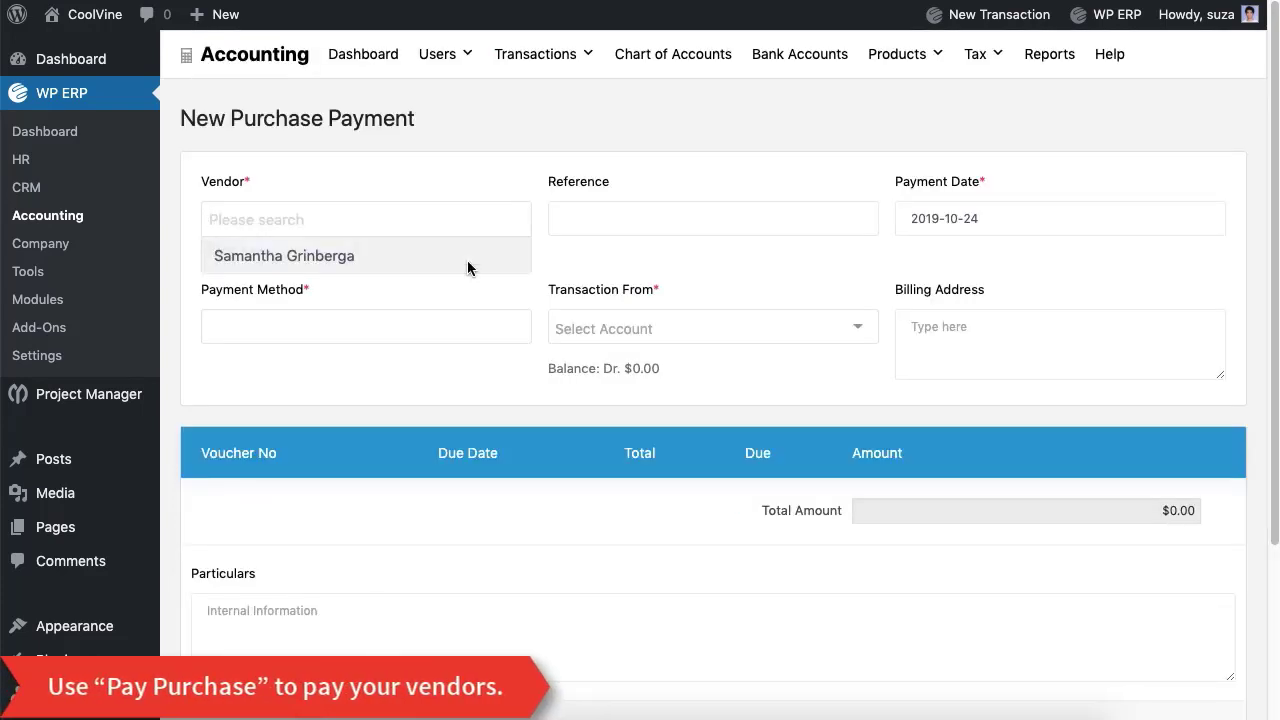
pyautogui.click(469, 262)
pyautogui.click(448, 338)
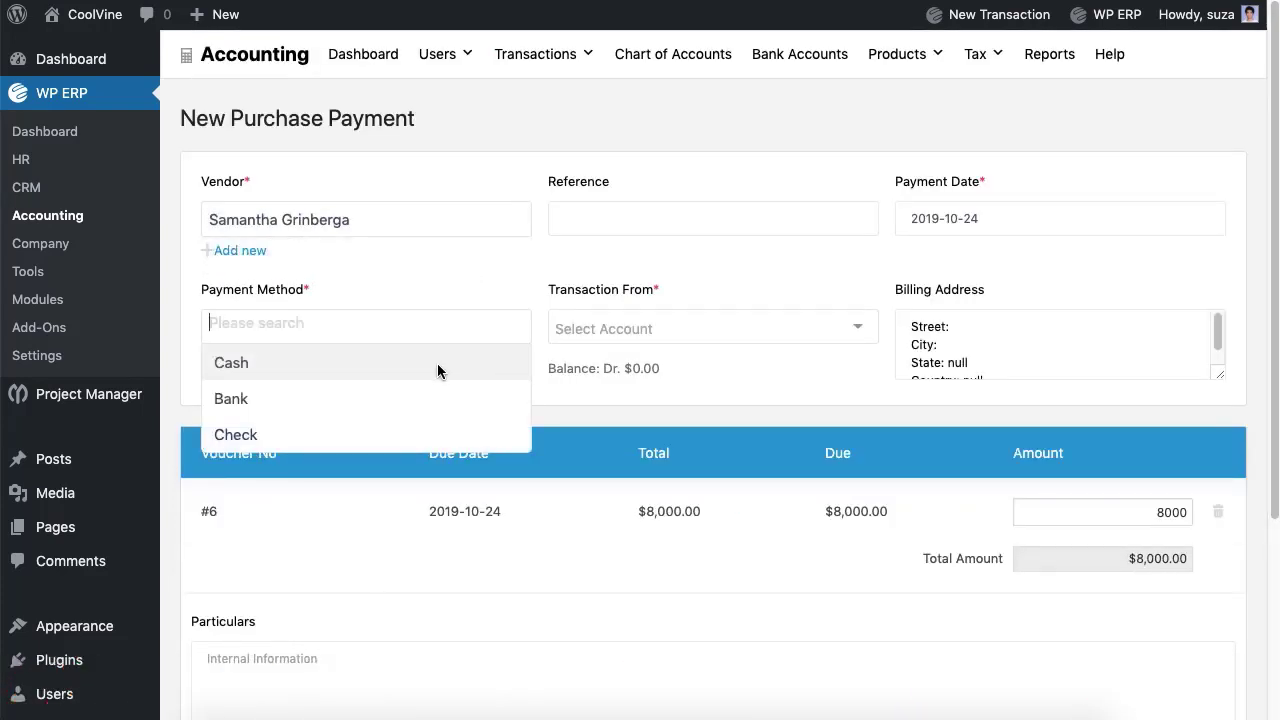
pyautogui.click(431, 400)
pyautogui.click(601, 344)
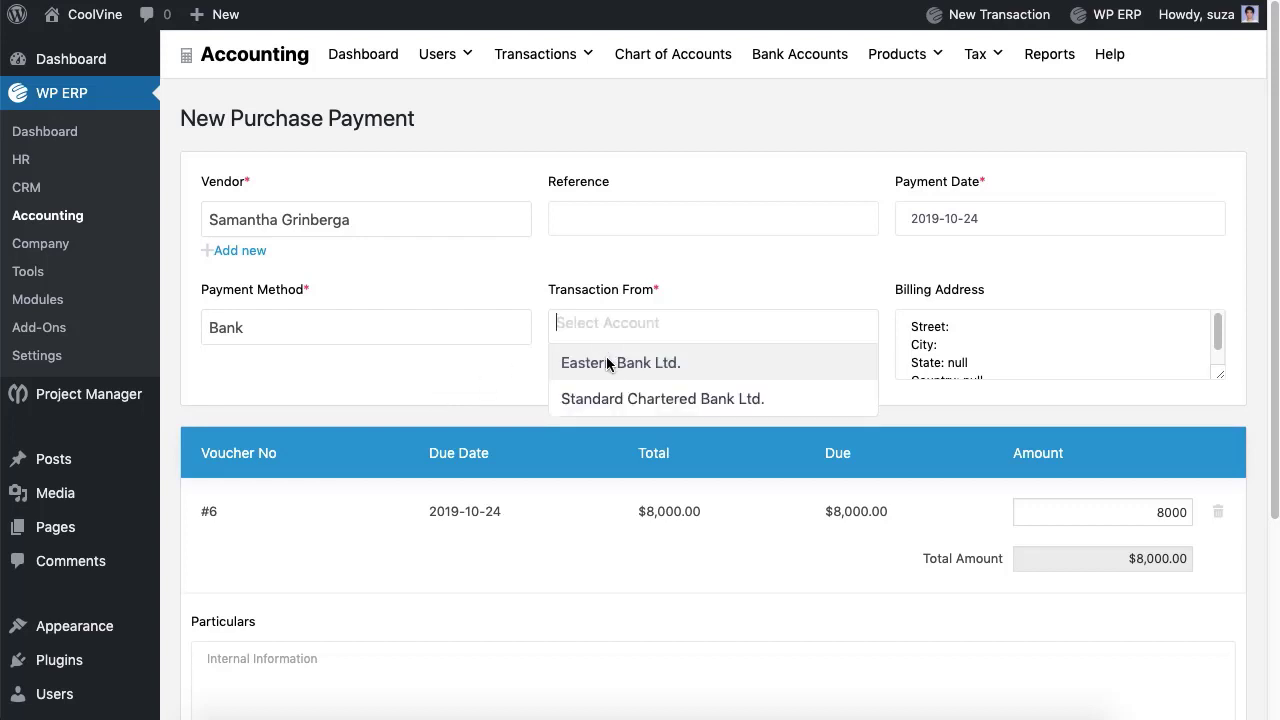
pyautogui.click(612, 363)
pyautogui.scroll(-5, 640, 400)
pyautogui.click(207, 382)
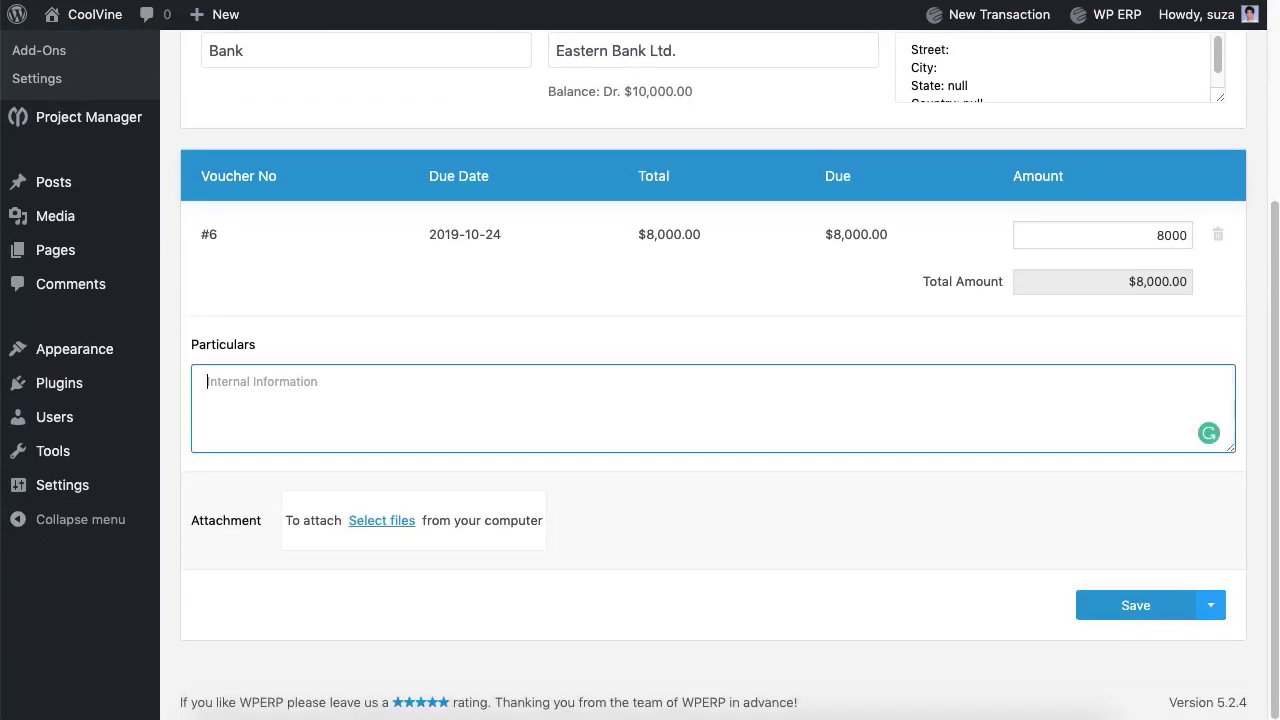
pyautogui.write('Lorem Ipsum.')
pyautogui.click(1118, 618)
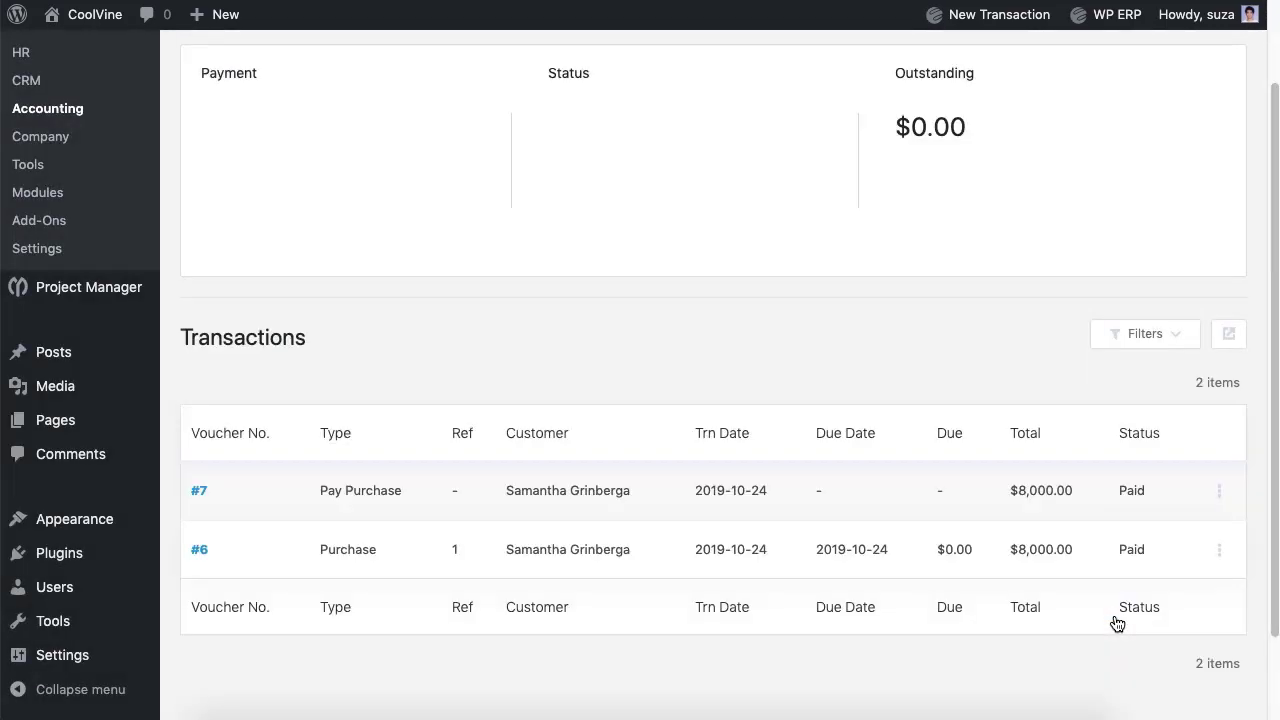
pyautogui.scroll(2, 1118, 624)
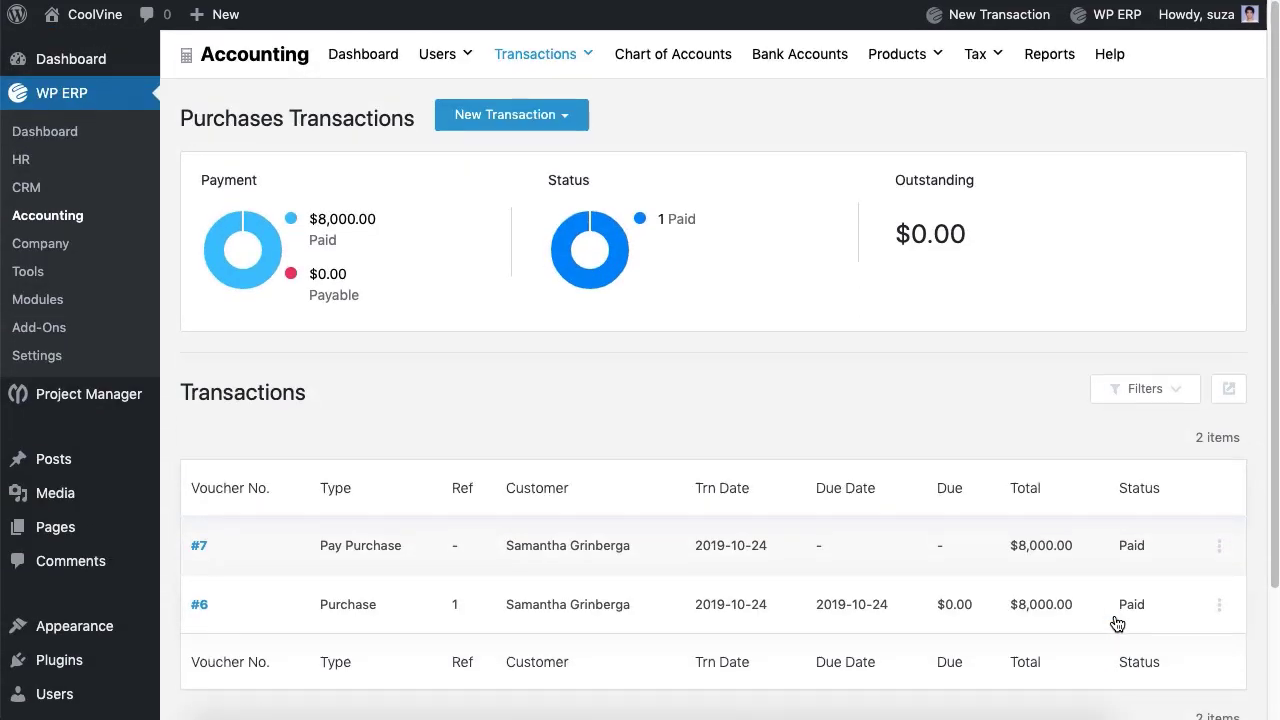
# Step: Look over a blank purchase order form, then switch to the Sales transactions list
pyautogui.click(497, 114)
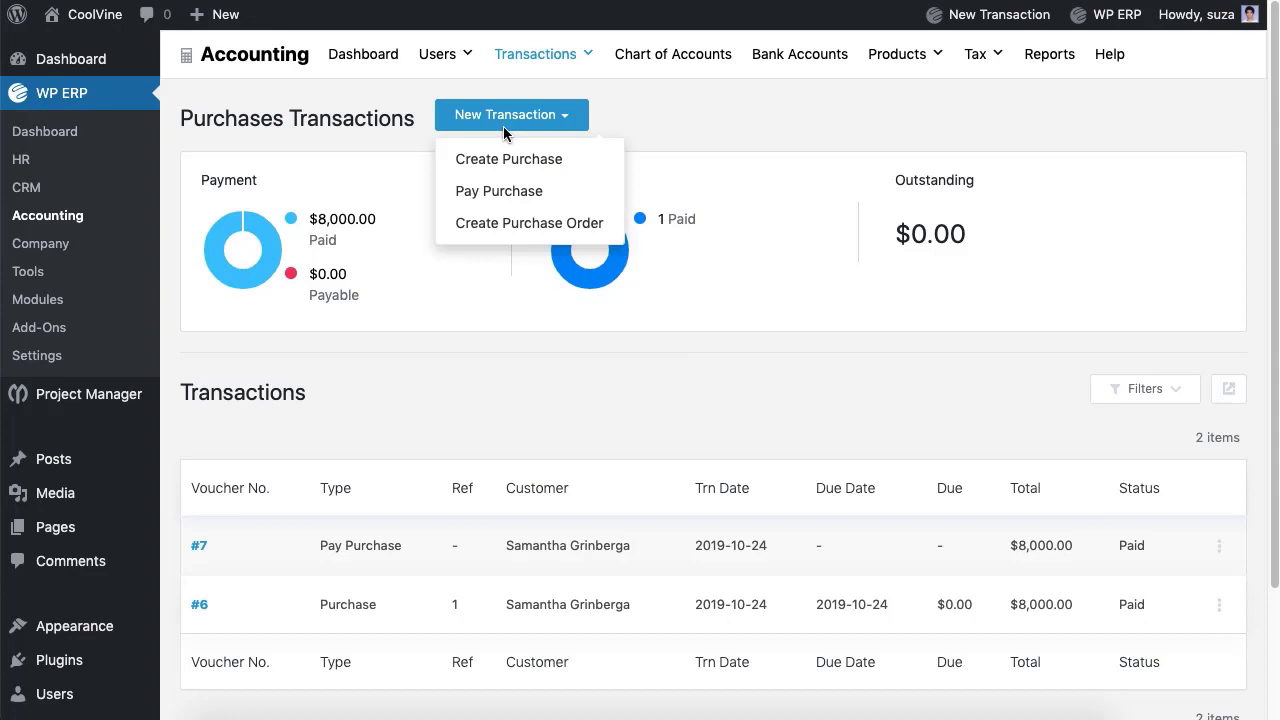
pyautogui.click(500, 237)
pyautogui.scroll(-6, 497, 240)
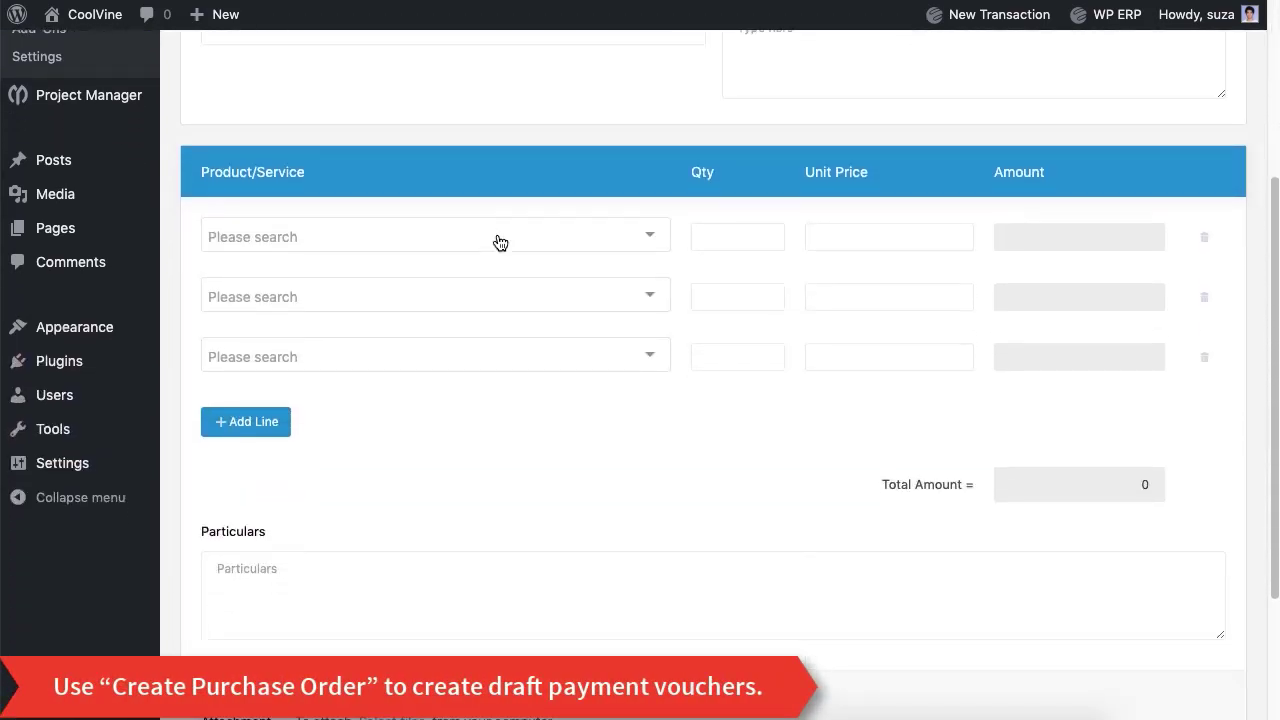
pyautogui.scroll(6, 497, 240)
pyautogui.moveTo(552, 64)
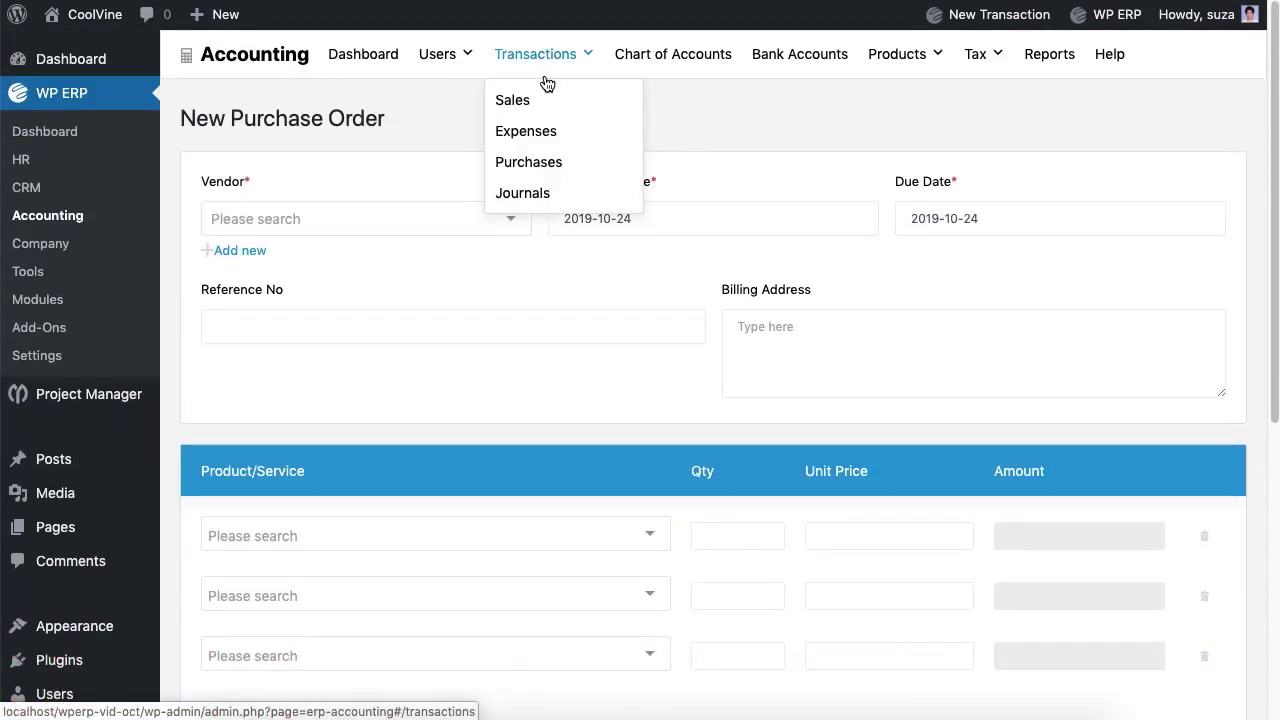
pyautogui.click(518, 107)
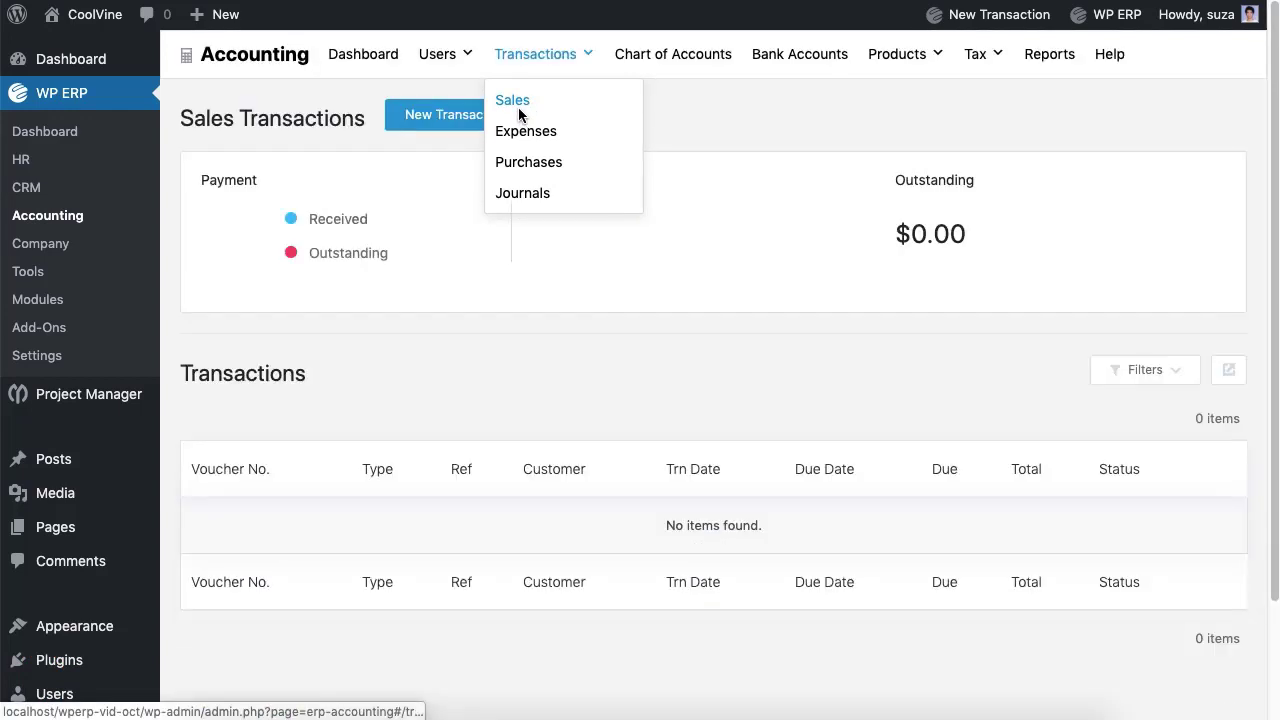
# Step: Start a customer invoice with the customer selected and 7 I Phone X on line 1
pyautogui.click(494, 122)
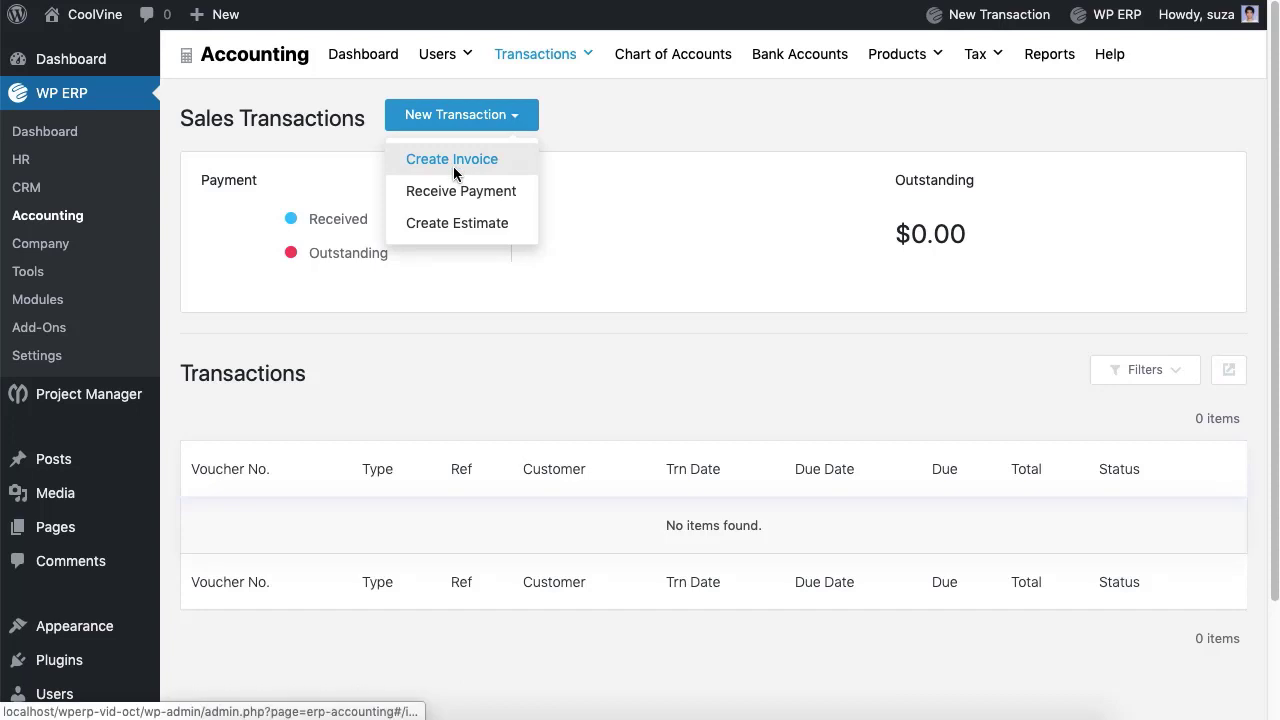
pyautogui.click(451, 170)
pyautogui.click(400, 256)
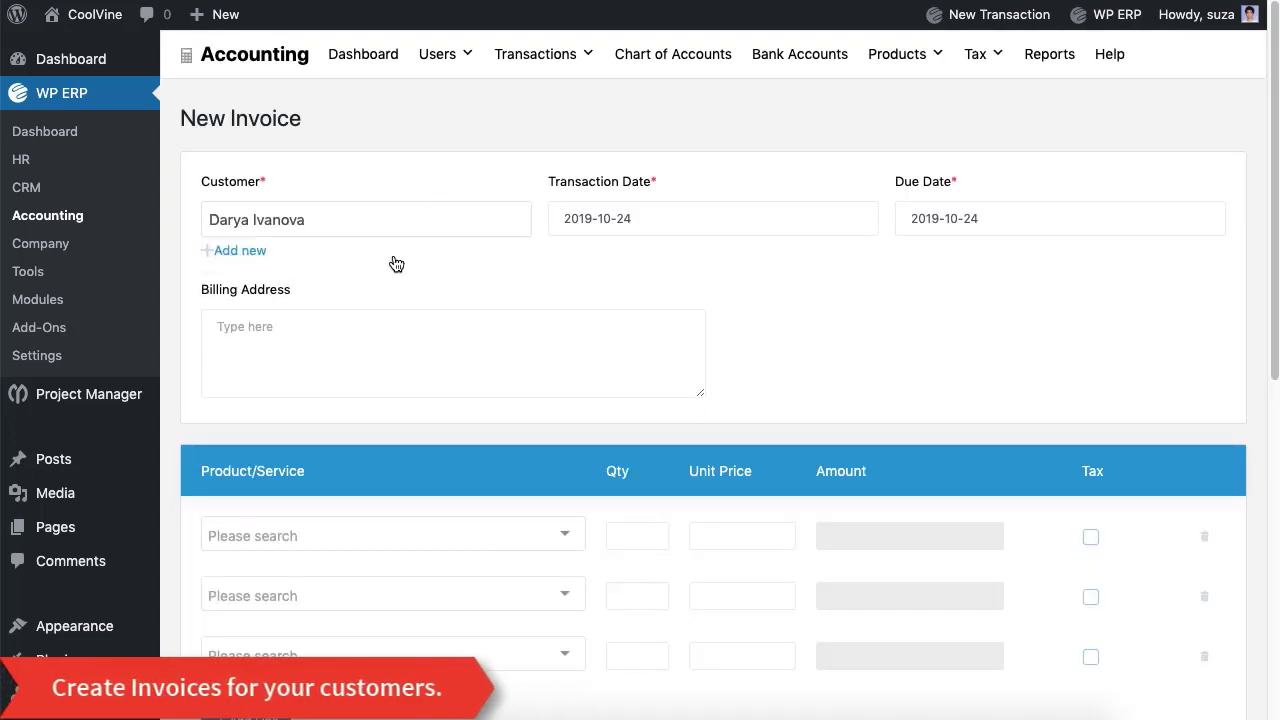
pyautogui.scroll(-3, 425, 460)
pyautogui.click(445, 440)
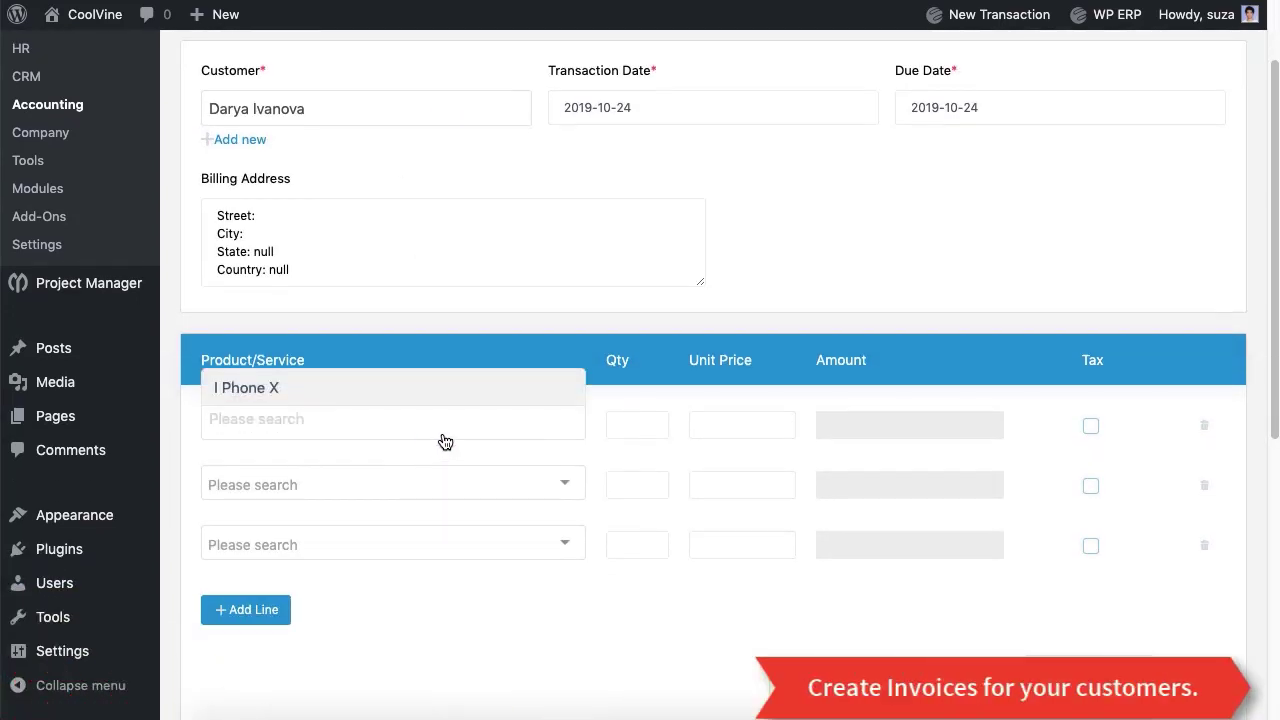
pyautogui.press('Return')
pyautogui.press('Tab')
pyautogui.write('7')
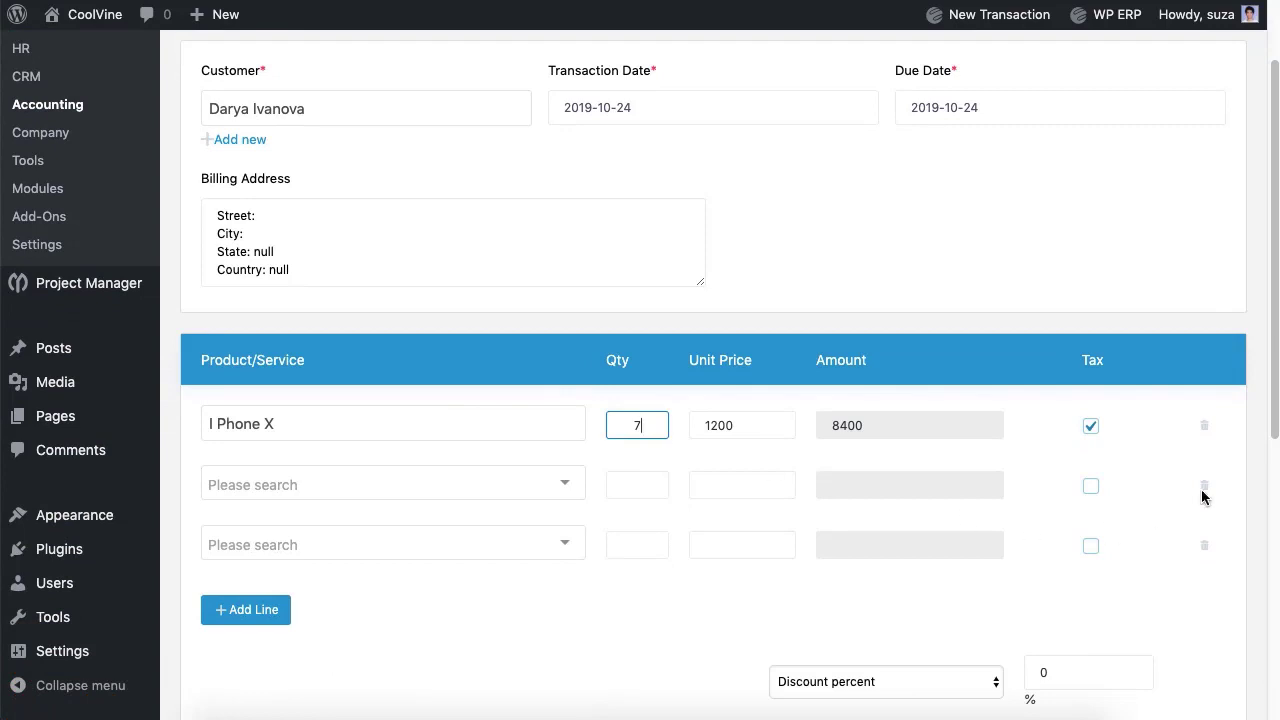
# Step: Remove the empty invoice lines, add particulars, and save the $8,820 invoice
pyautogui.click(1204, 494)
pyautogui.click(1205, 495)
pyautogui.scroll(-5, 677, 517)
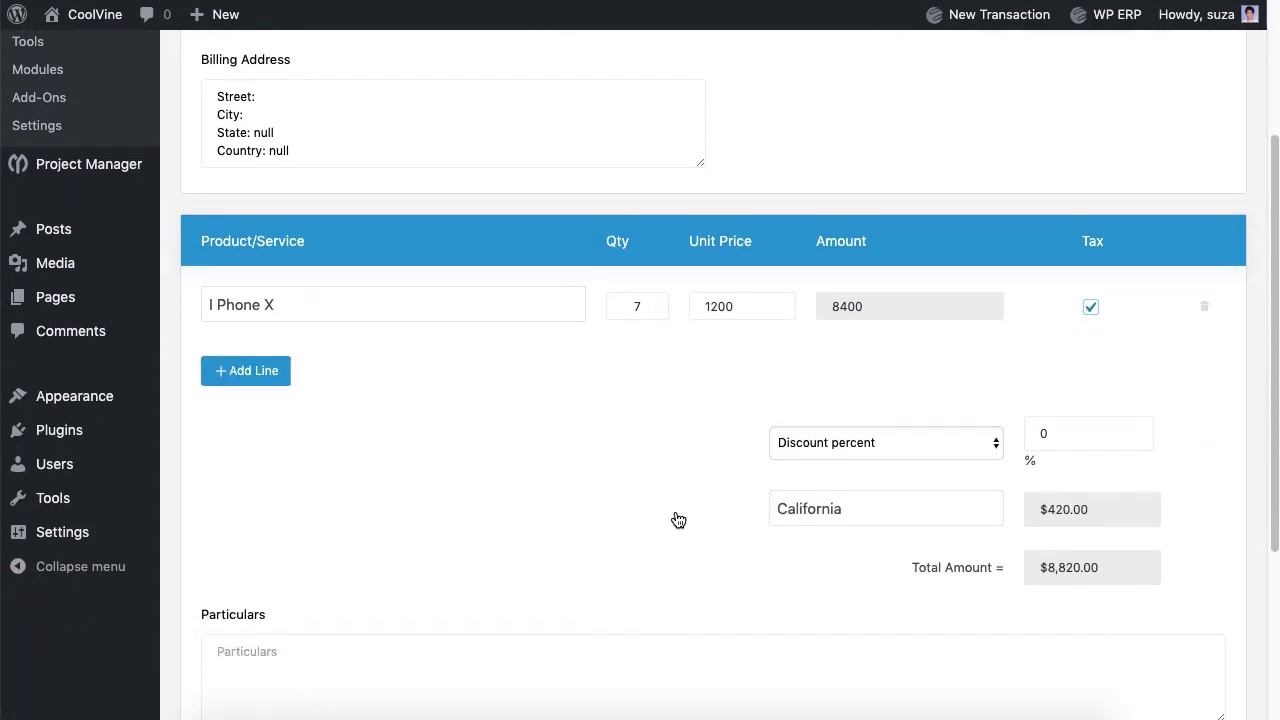
pyautogui.click(677, 517)
pyautogui.write('Lorem Ipsum.')
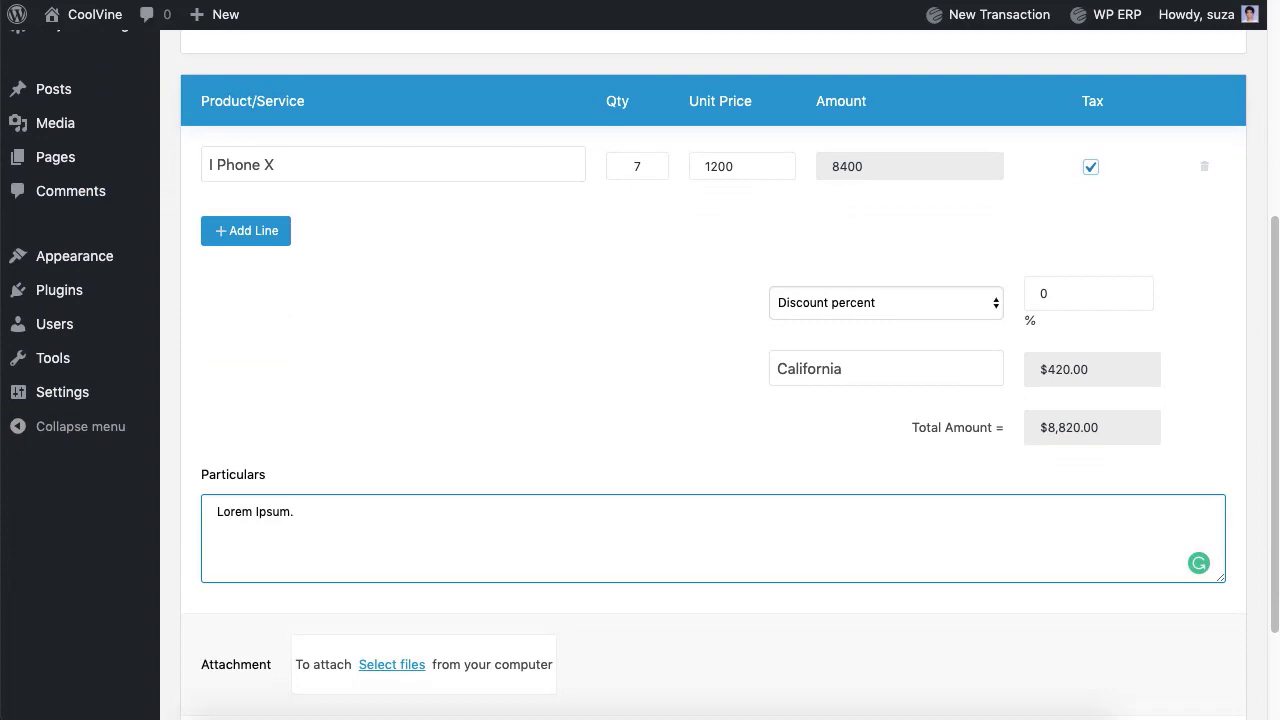
pyautogui.scroll(-3, 713, 400)
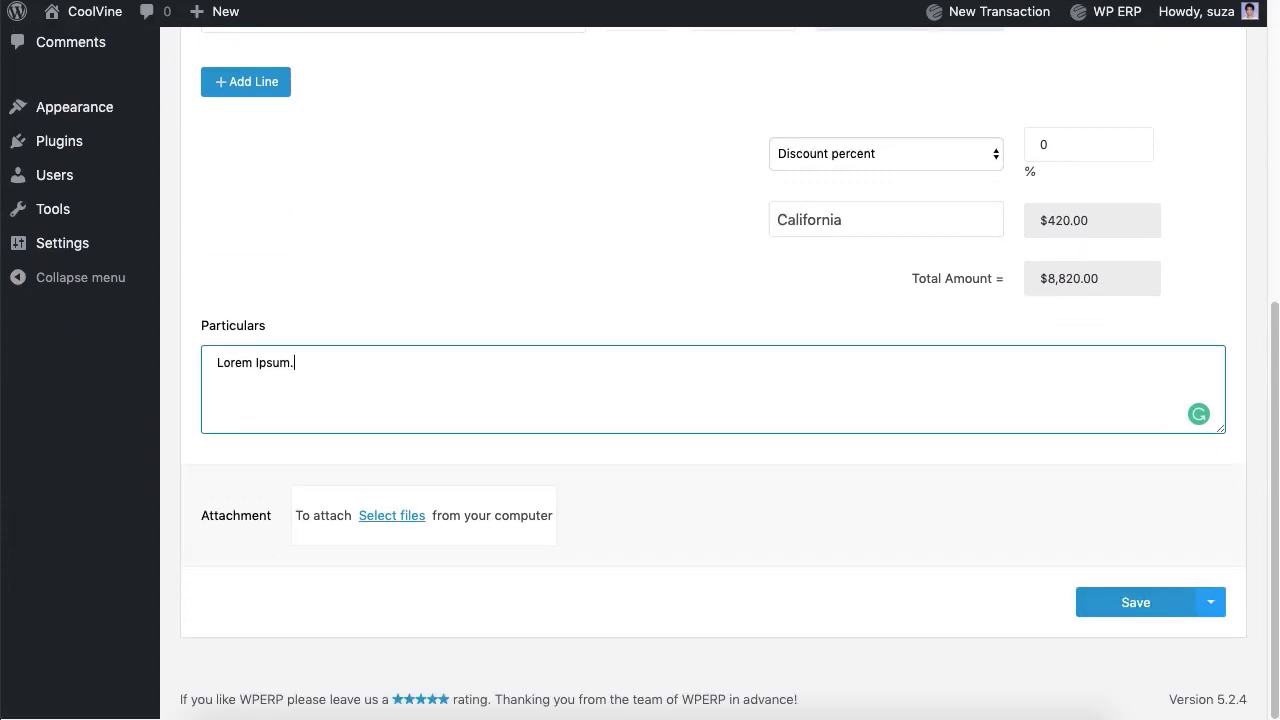
pyautogui.click(1138, 612)
pyautogui.scroll(3, 1137, 620)
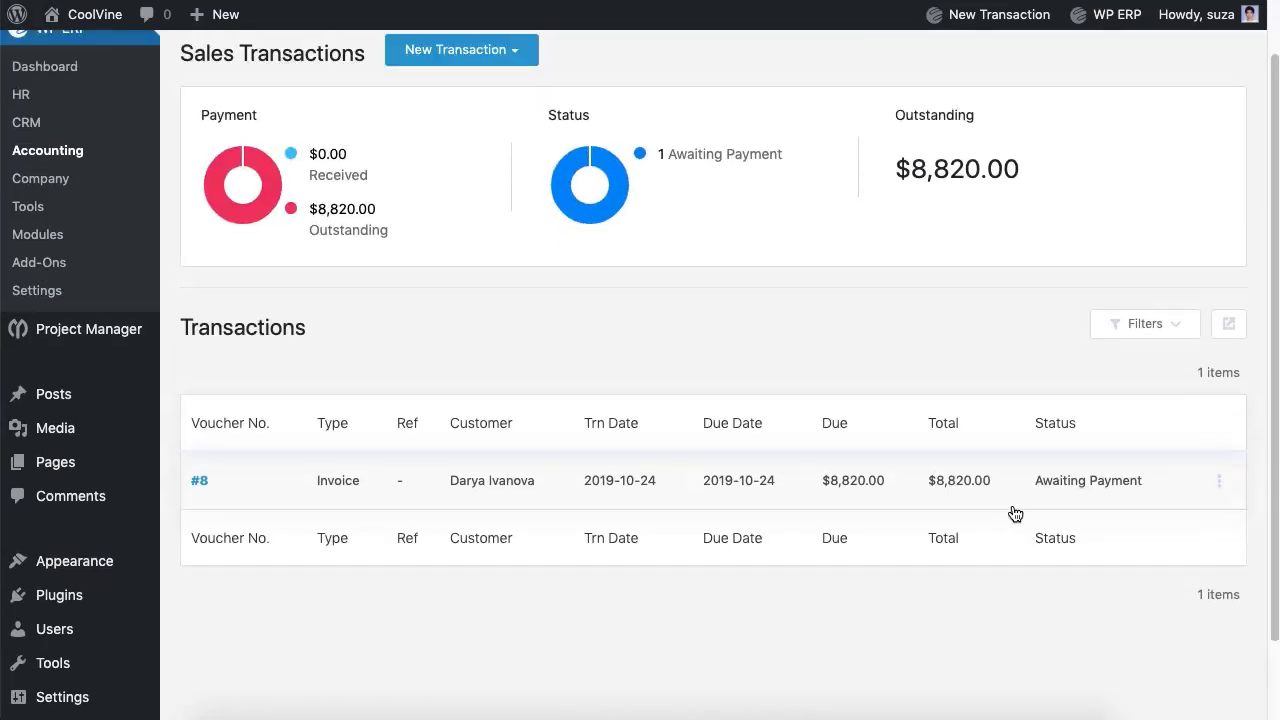
# Step: Start a Receive Payment for the paying customer and go to the reference field
pyautogui.click(482, 128)
pyautogui.click(469, 191)
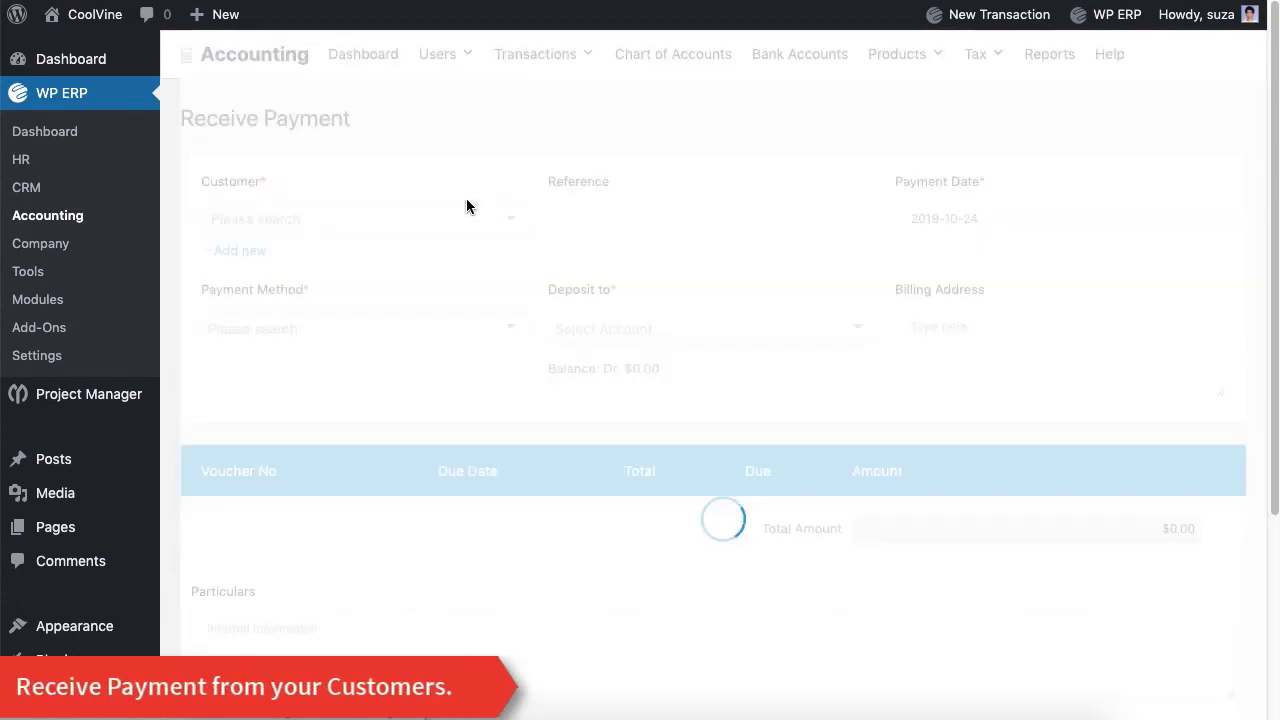
pyautogui.click(469, 228)
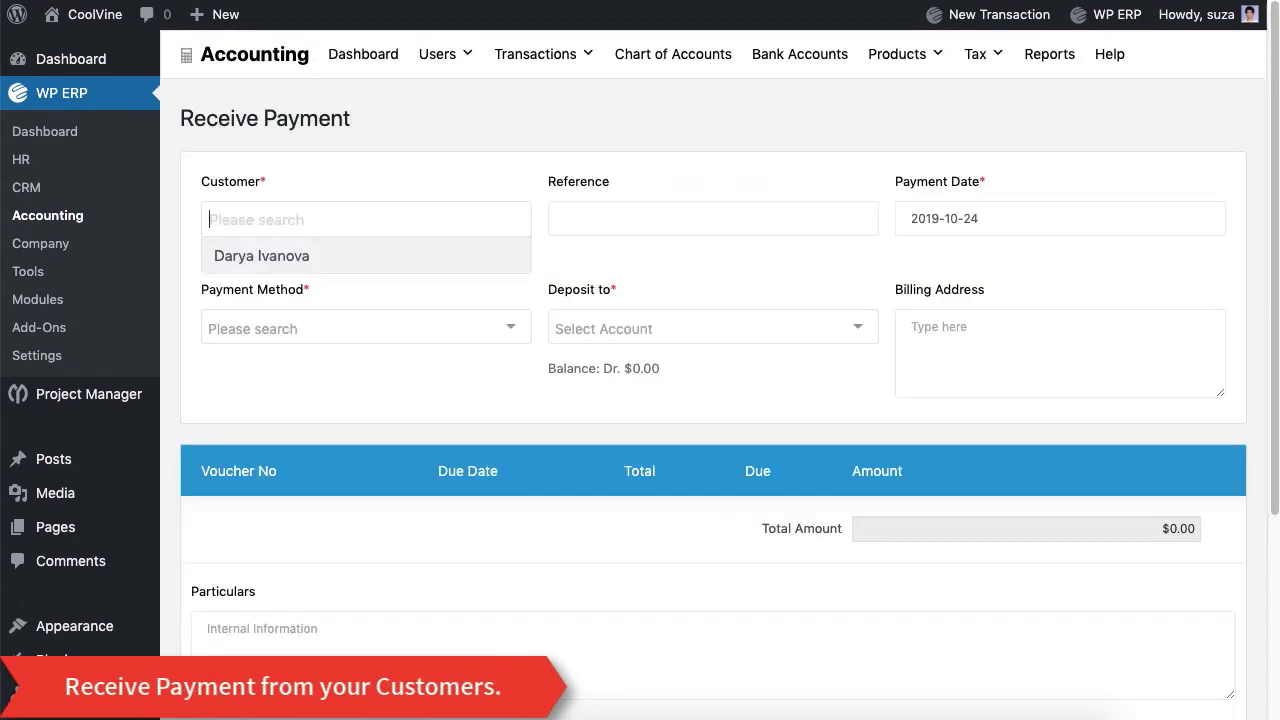
pyautogui.click(460, 258)
pyautogui.click(712, 218)
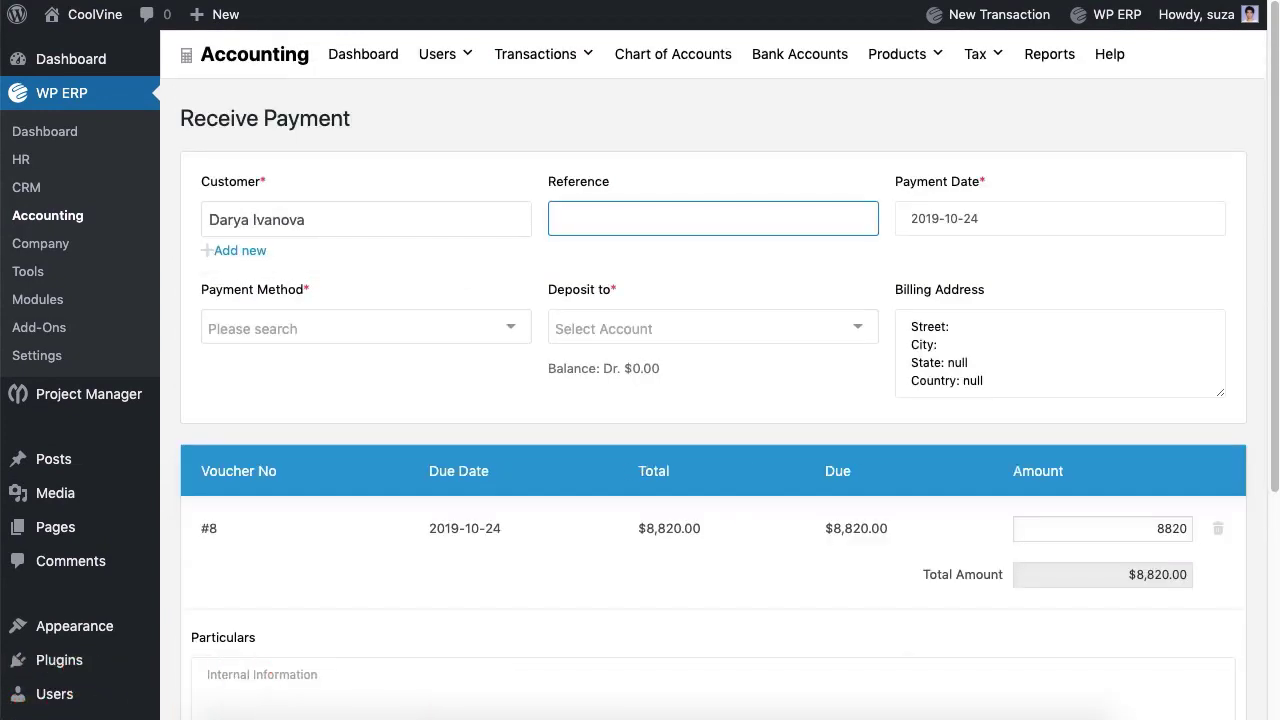
# Step: Receive it by Bank into Eastern Bank Ltd. with particulars, and save the payment
pyautogui.click(448, 340)
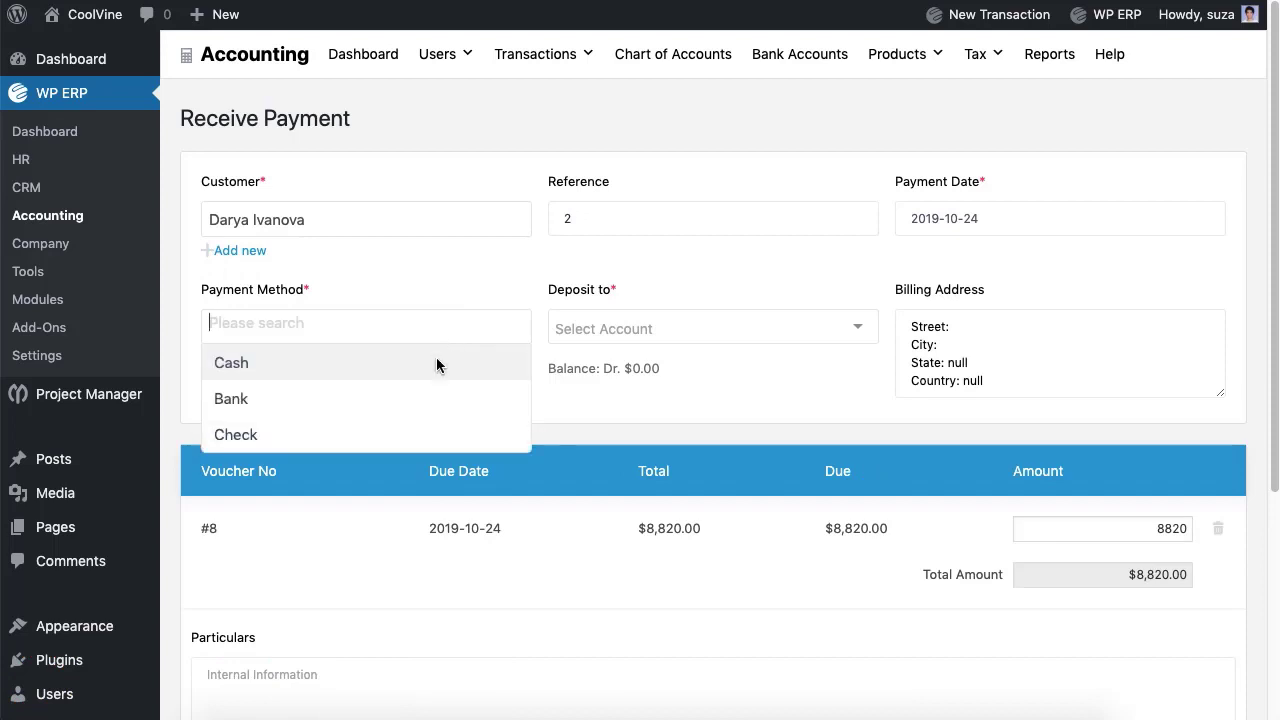
pyautogui.click(423, 400)
pyautogui.click(640, 347)
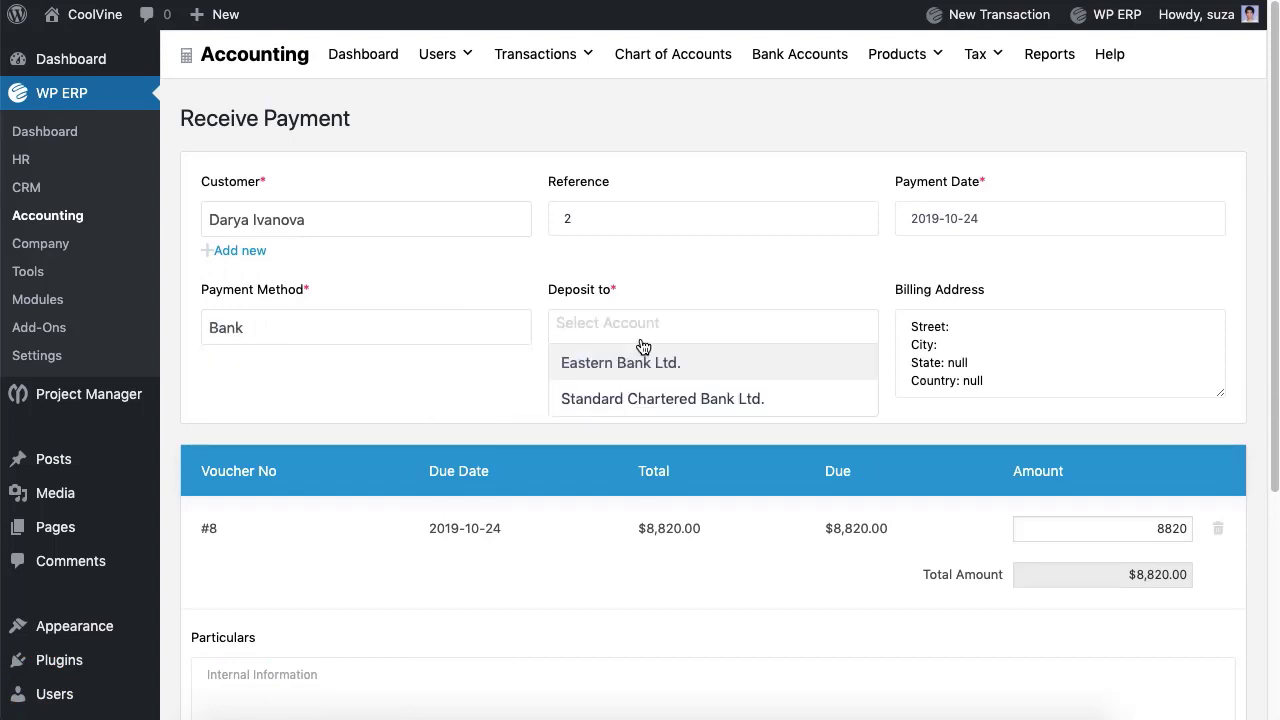
pyautogui.click(640, 370)
pyautogui.scroll(-5, 640, 374)
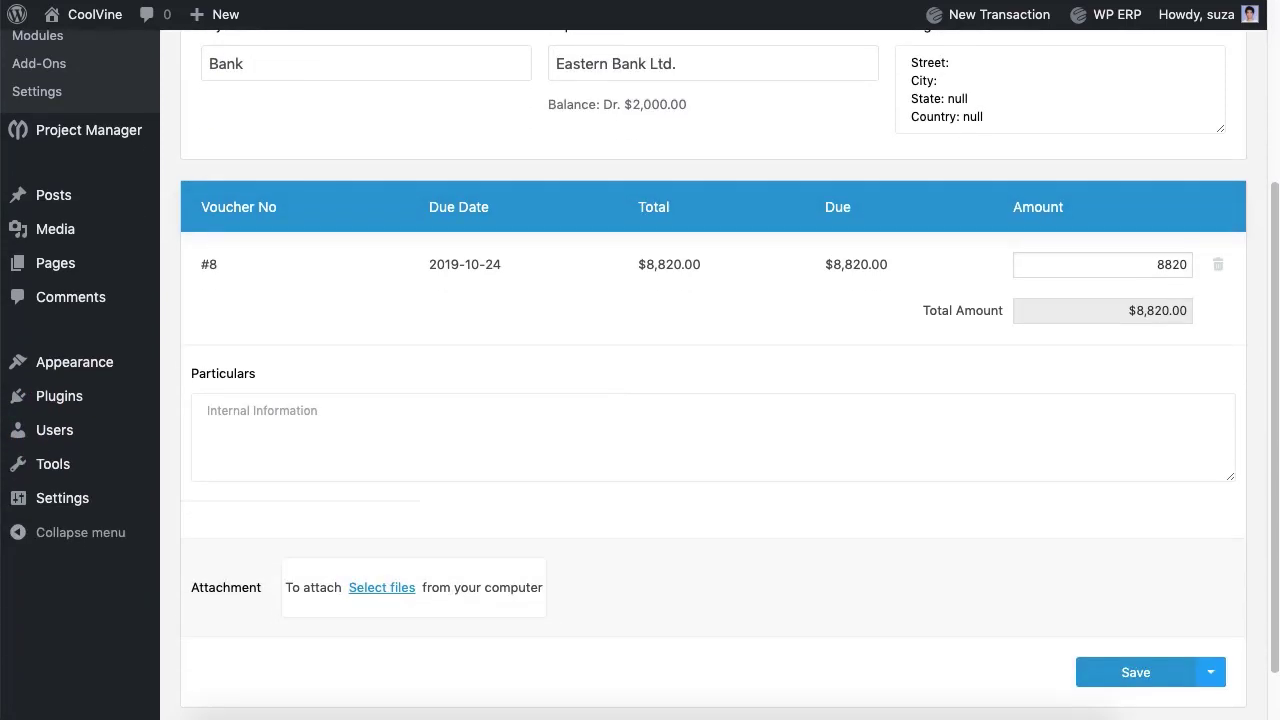
pyautogui.click(640, 430)
pyautogui.write('Lorem Ipsum.')
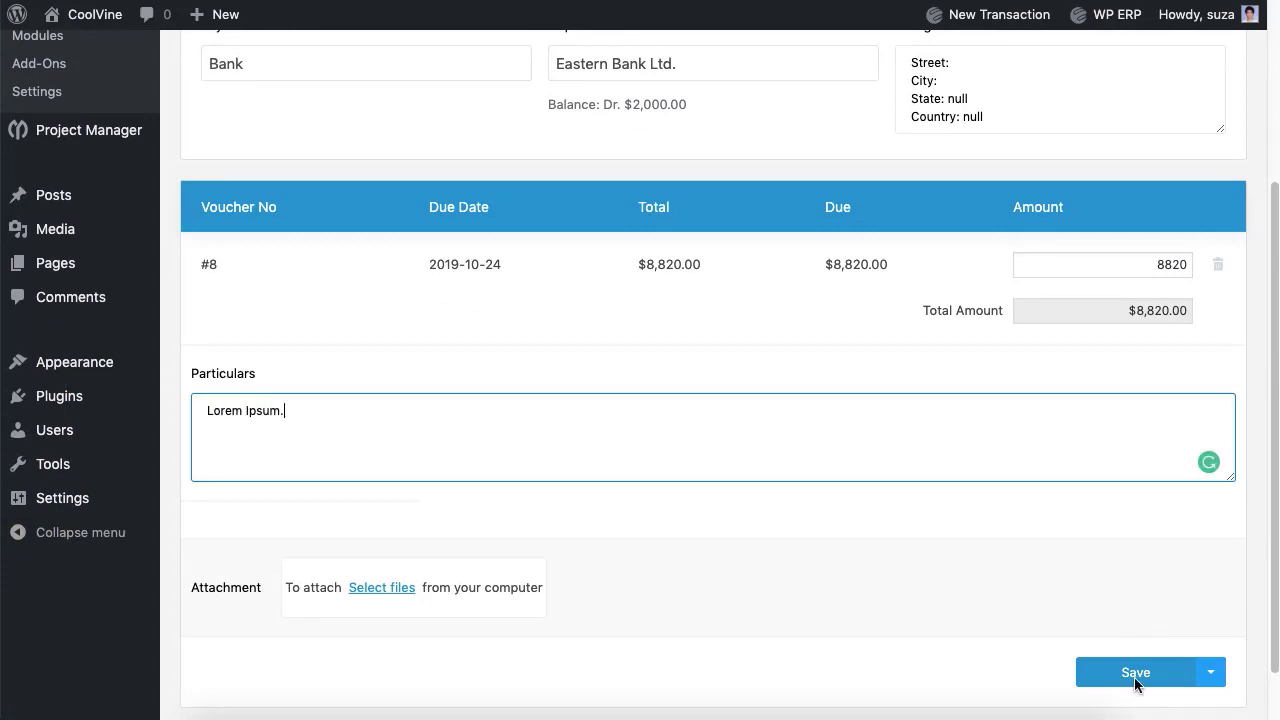
pyautogui.click(1136, 673)
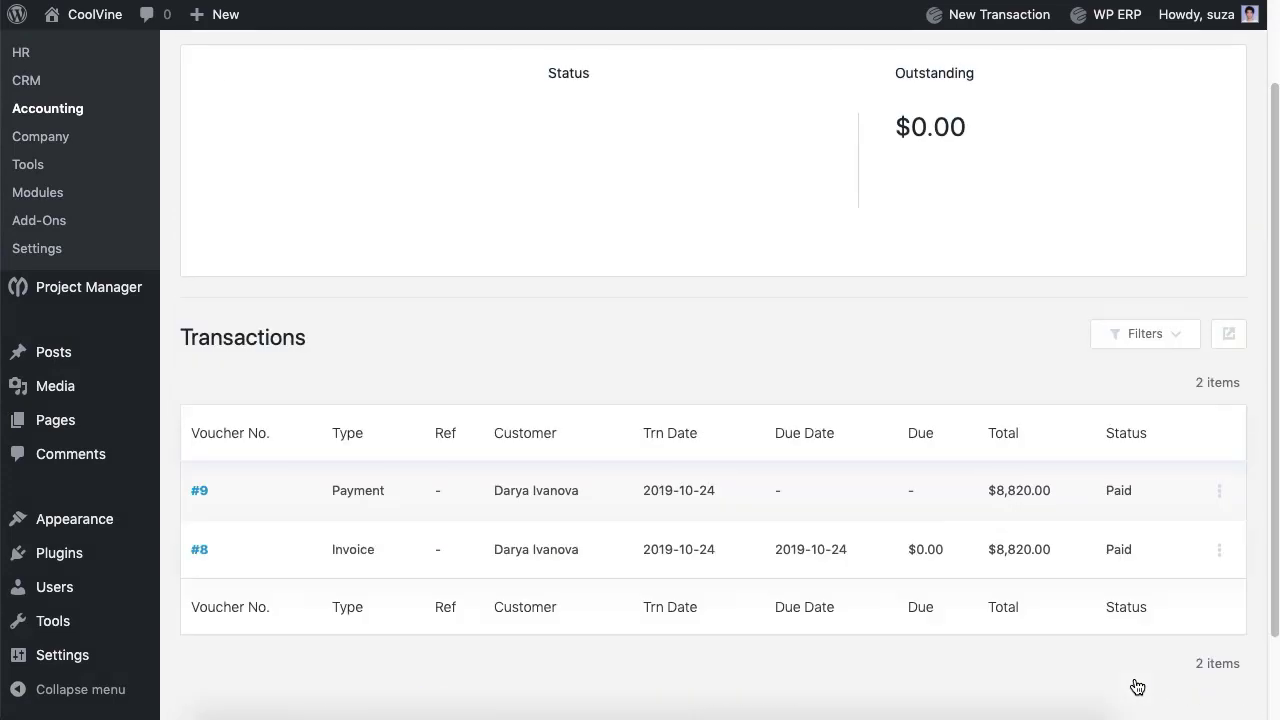
pyautogui.scroll(2, 903, 286)
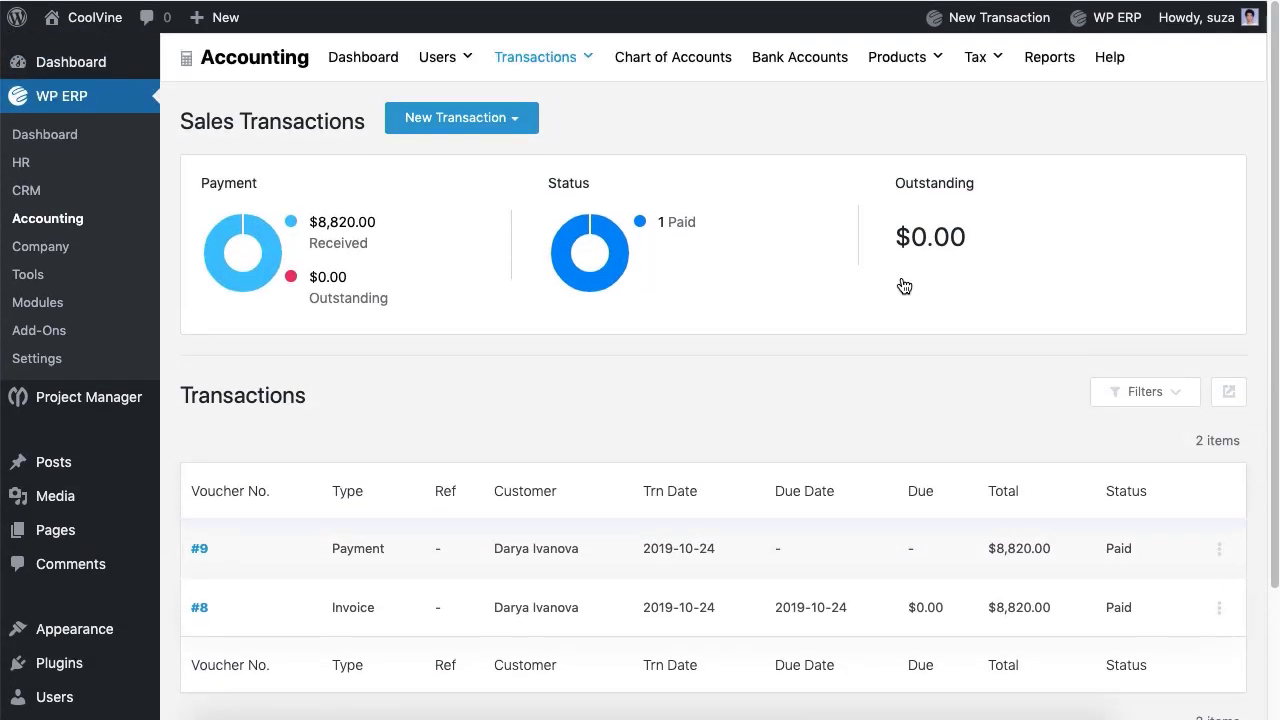
# Step: Open a new estimate and check its customer choices, then switch to Expenses transactions
pyautogui.click(520, 125)
pyautogui.click(459, 228)
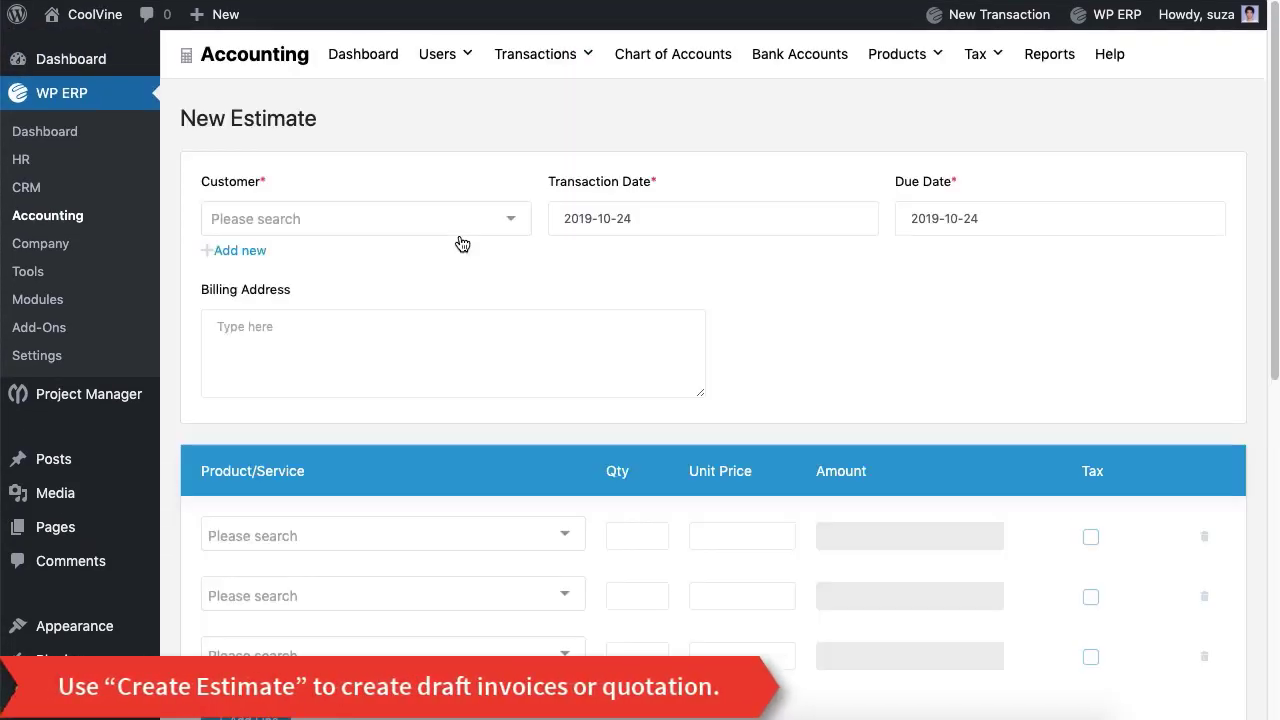
pyautogui.click(445, 237)
pyautogui.click(466, 151)
pyautogui.scroll(-6, 466, 151)
pyautogui.scroll(1, 470, 152)
pyautogui.scroll(5, 466, 151)
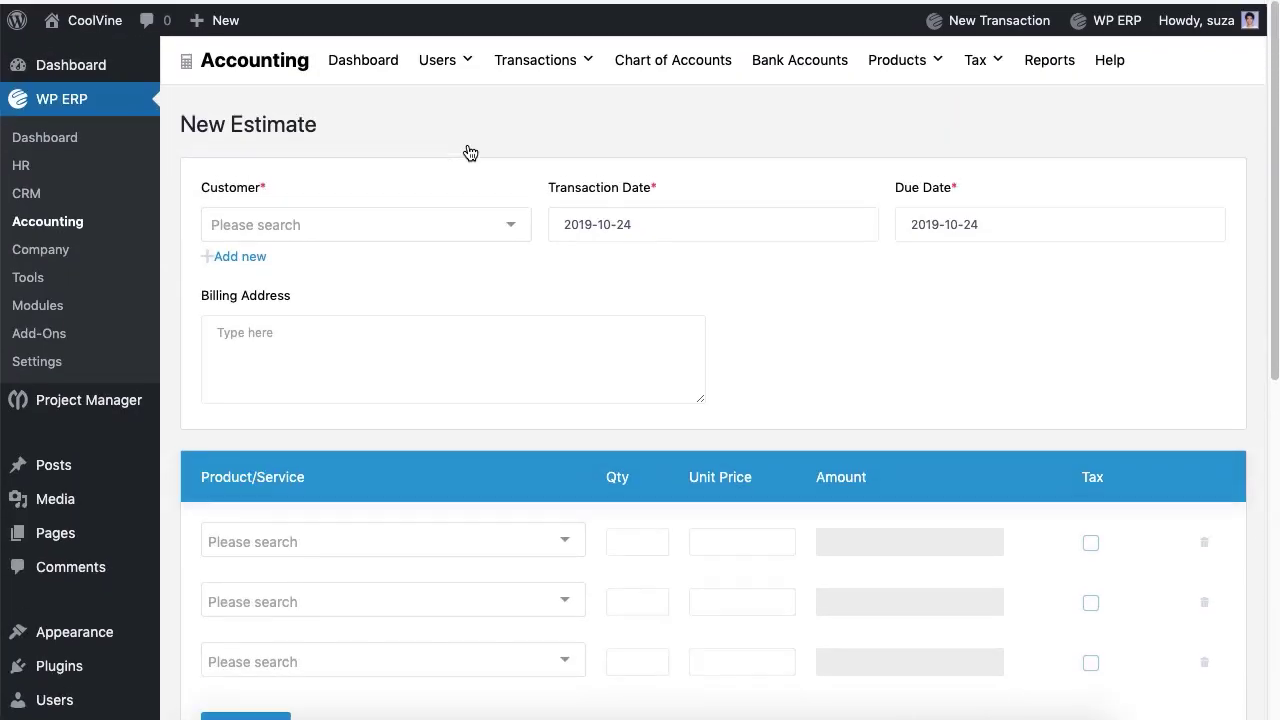
pyautogui.moveTo(540, 75)
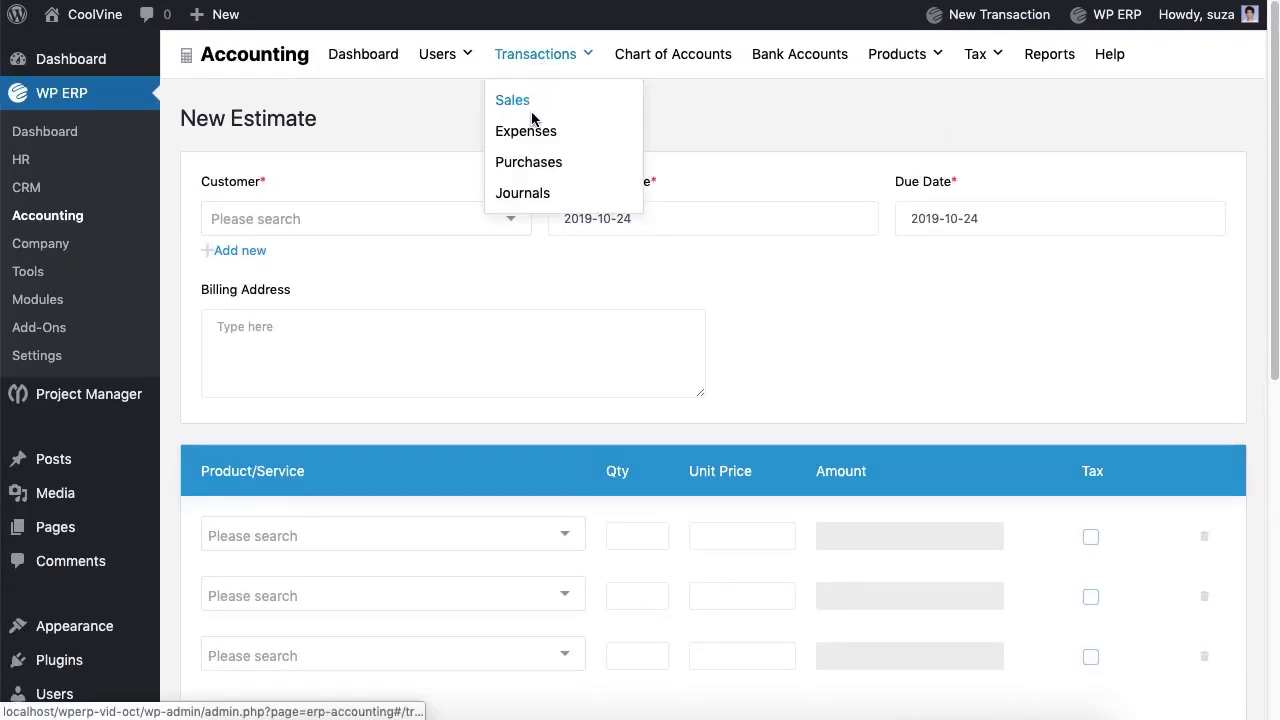
pyautogui.click(529, 134)
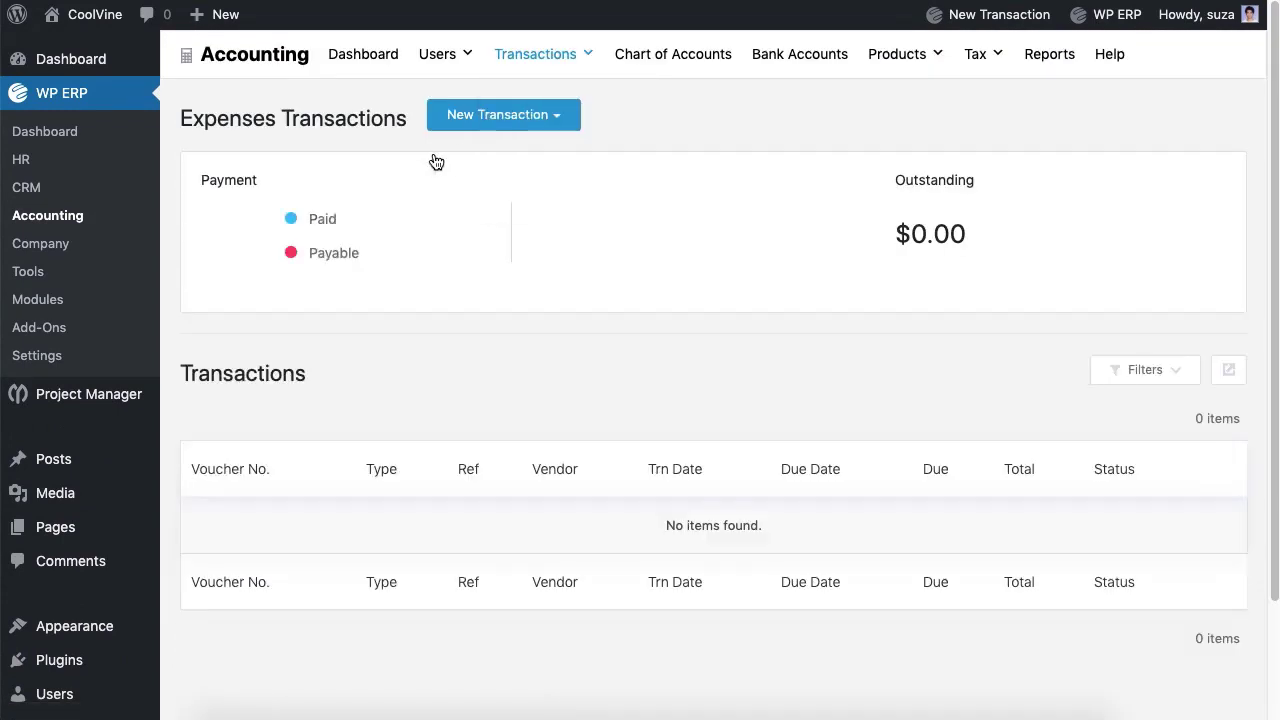
# Step: Start a new expense to the vendor with reference 4, paid in Cash
pyautogui.click(542, 120)
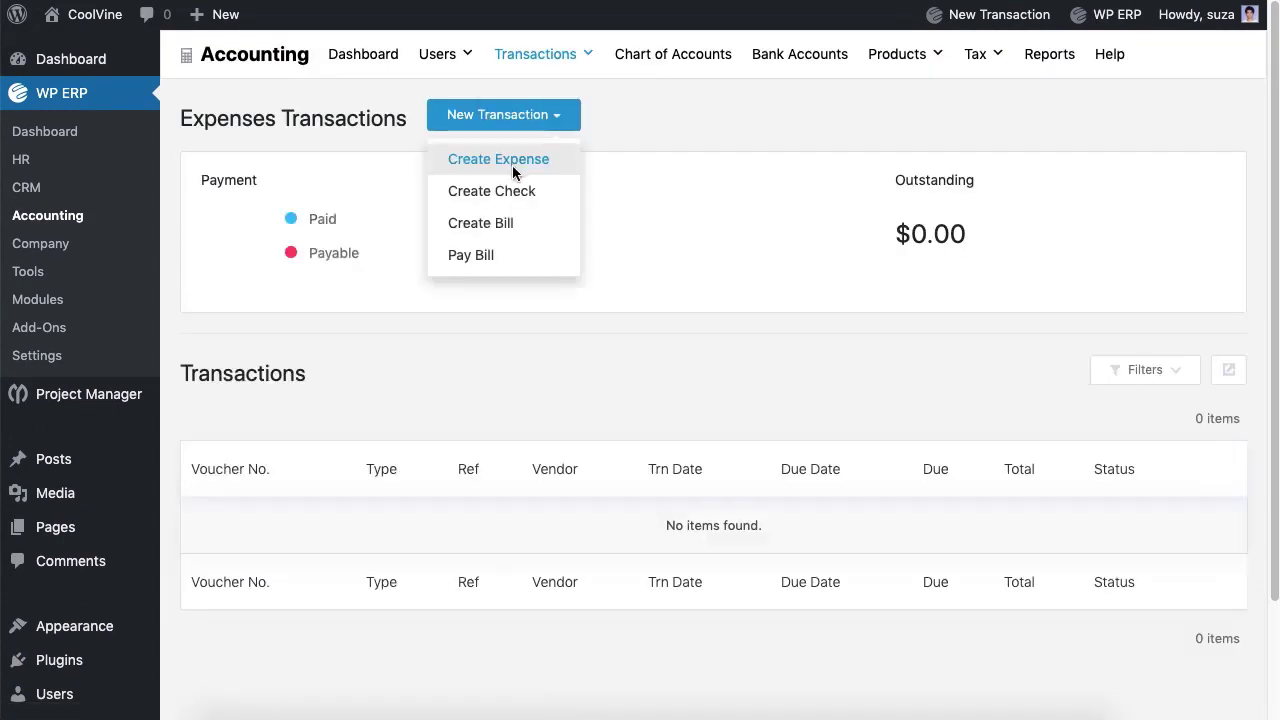
pyautogui.click(513, 166)
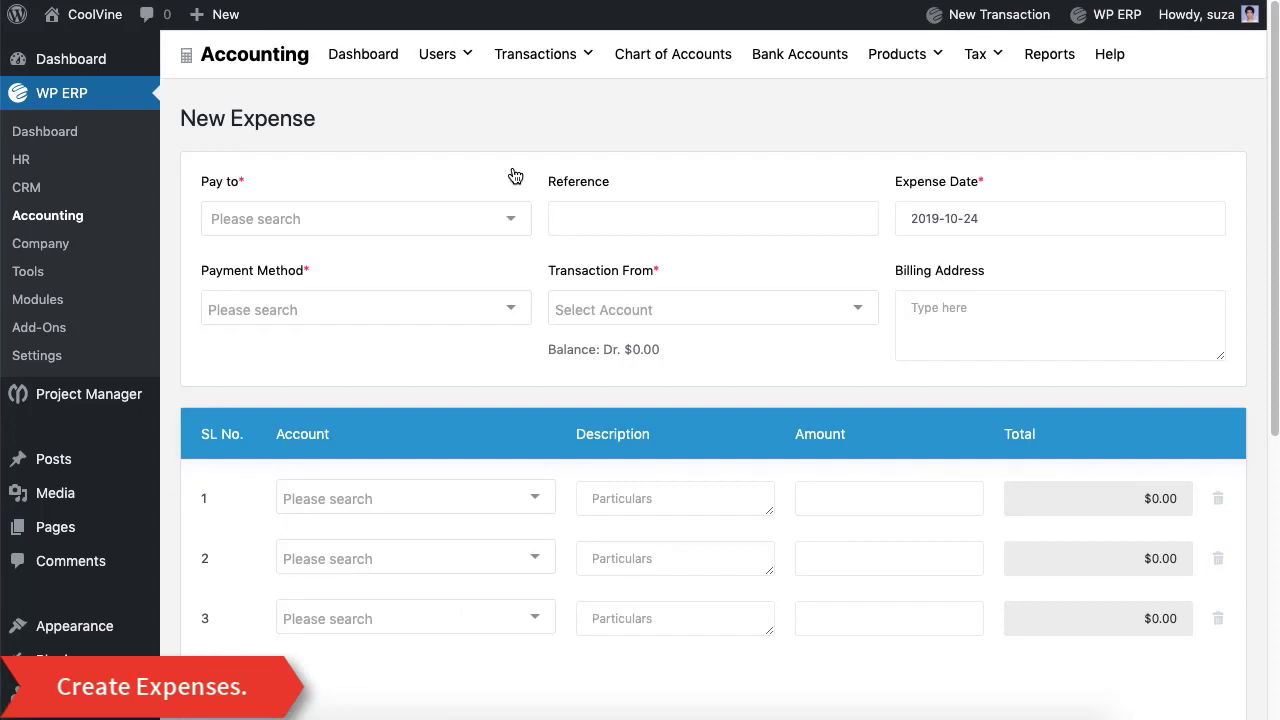
pyautogui.click(470, 233)
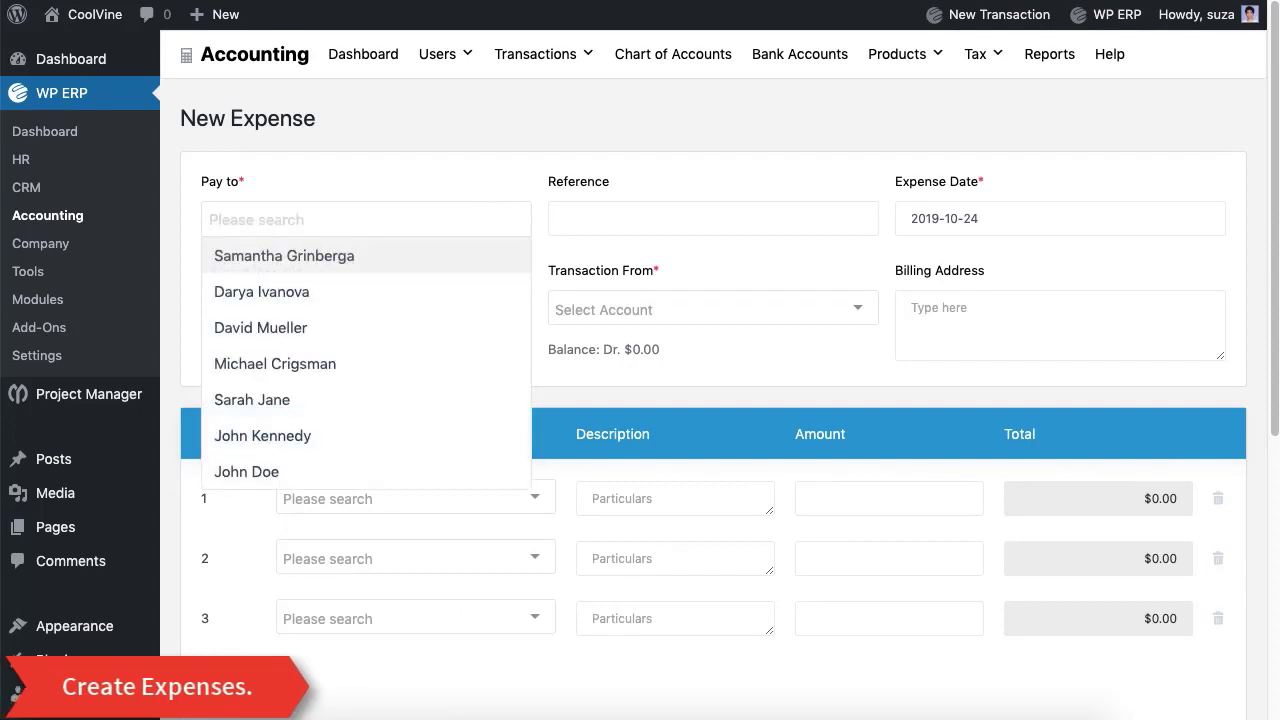
pyautogui.click(410, 334)
pyautogui.click(713, 218)
pyautogui.write('4')
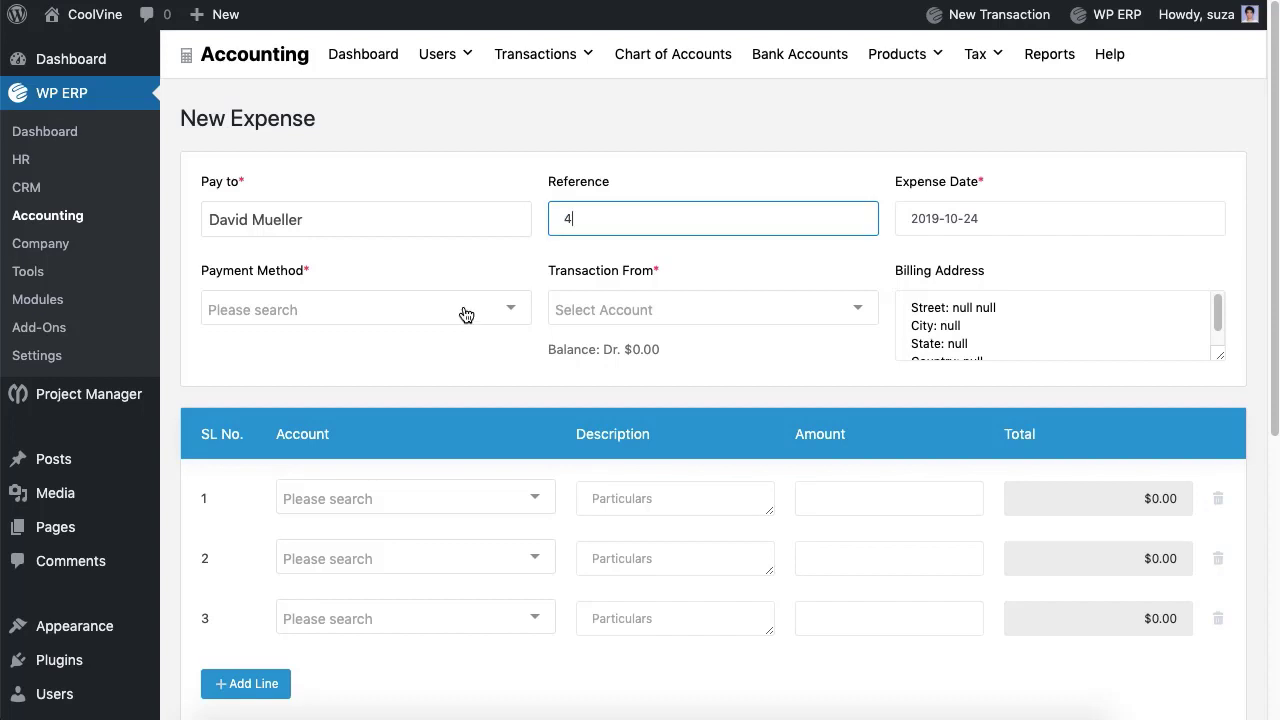
pyautogui.click(466, 314)
pyautogui.click(439, 352)
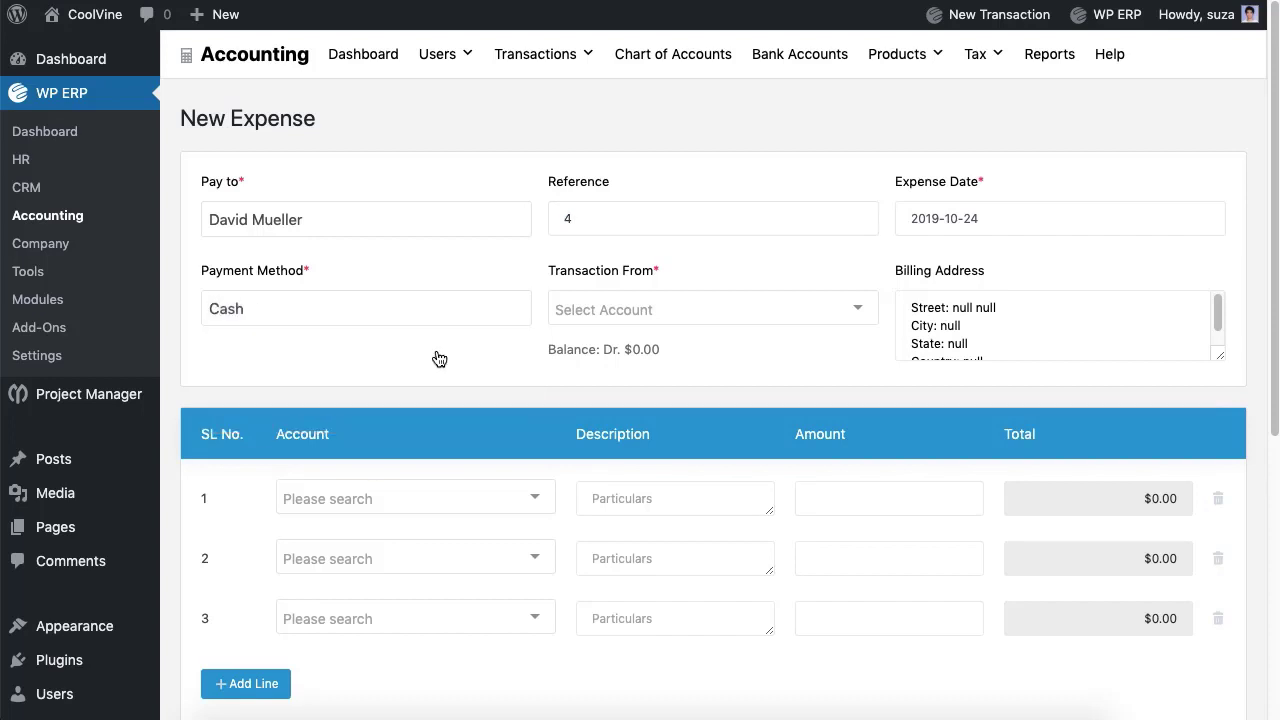
# Step: Pay from the Cash account and book line 1 to Postage & Delivery for 50
pyautogui.click(640, 326)
pyautogui.click(635, 347)
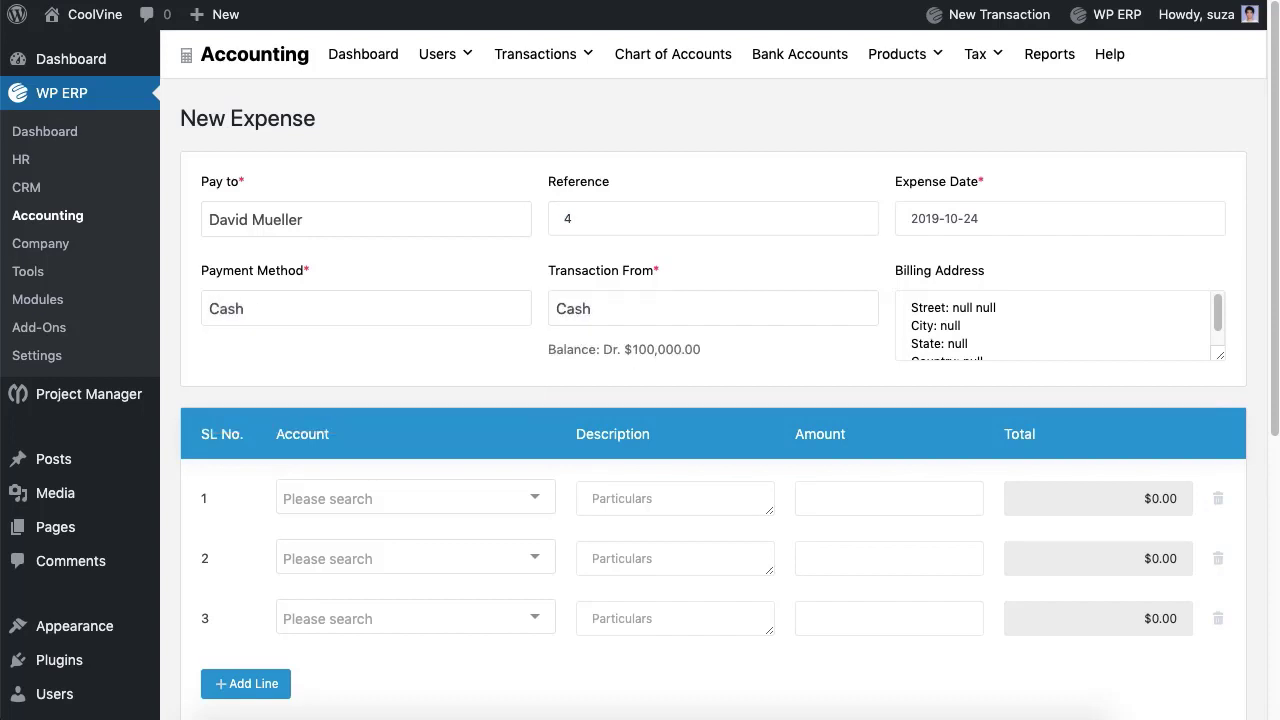
pyautogui.click(508, 511)
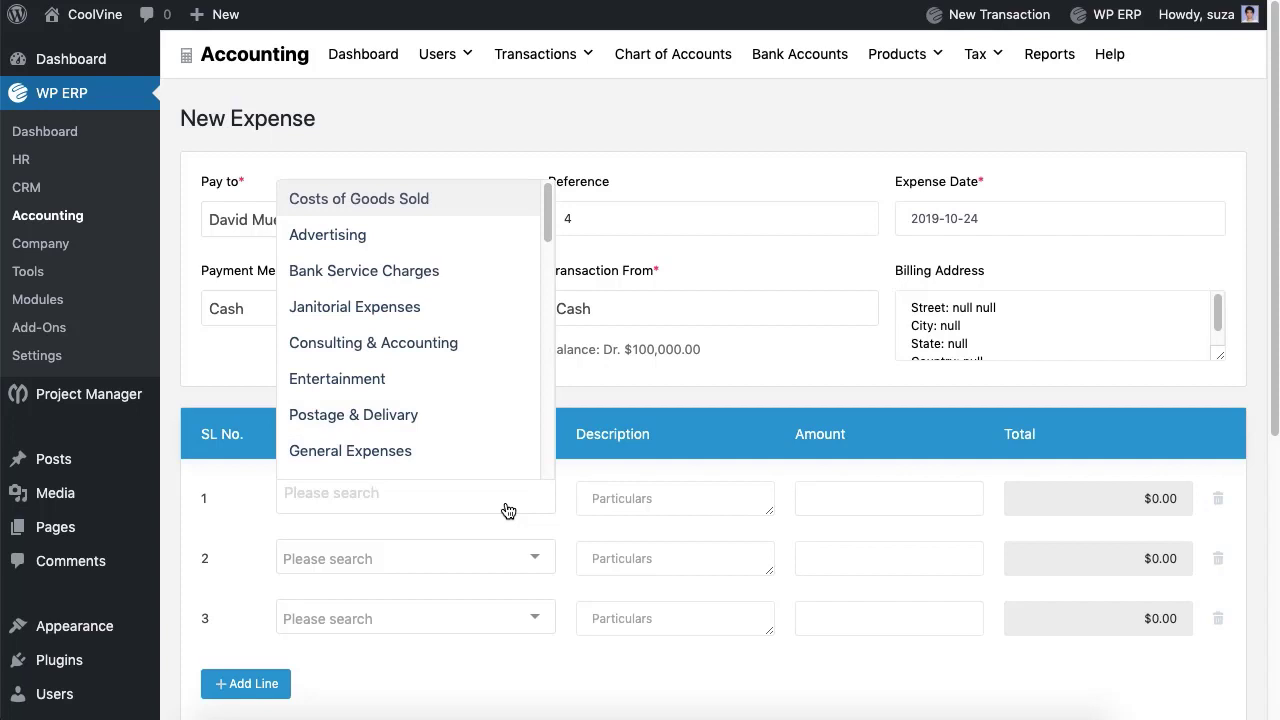
pyautogui.click(424, 416)
pyautogui.press('Tab')
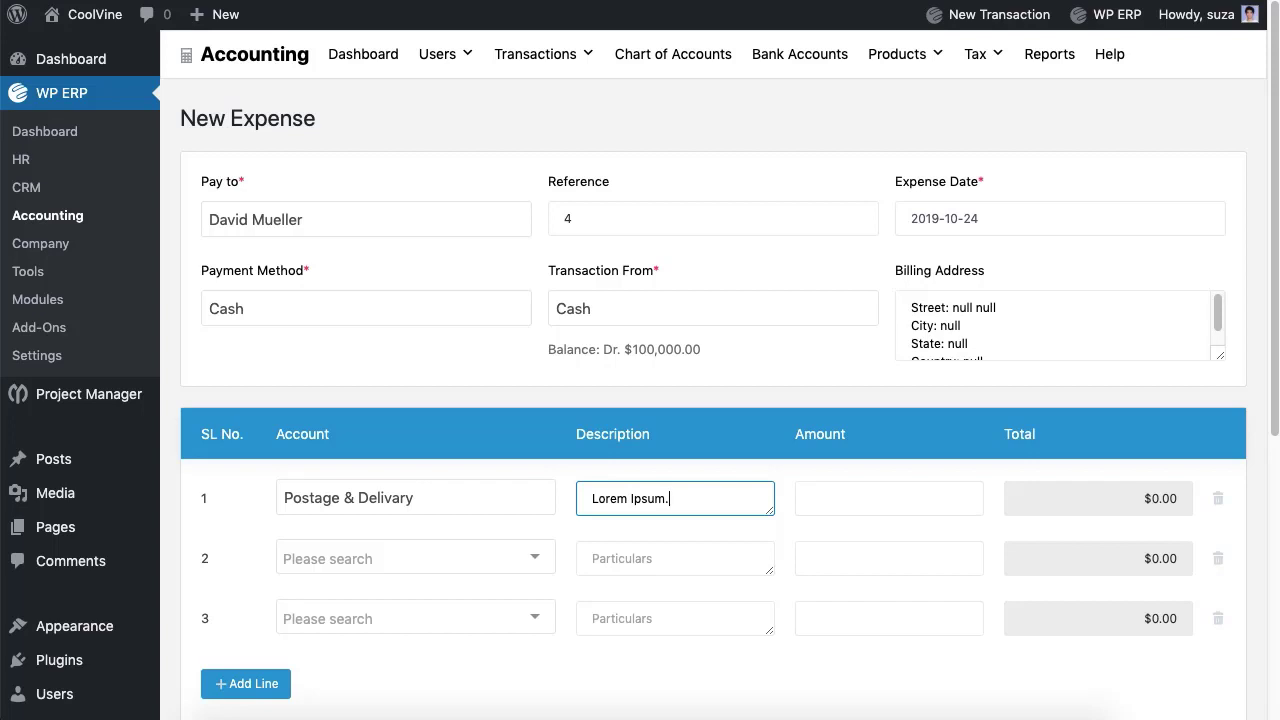
pyautogui.press('Tab')
pyautogui.write('50')
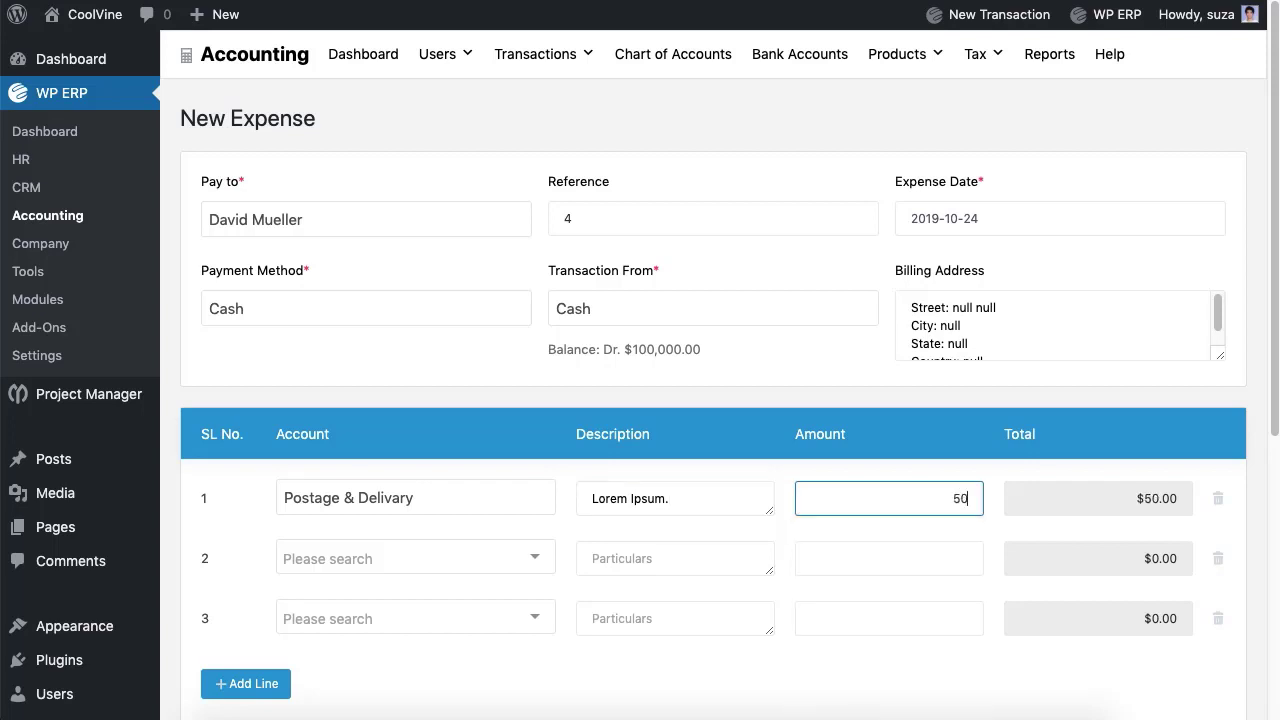
# Step: Delete the empty lines, add a particulars note, and save the expense
pyautogui.click(1219, 558)
pyautogui.scroll(-3, 503, 594)
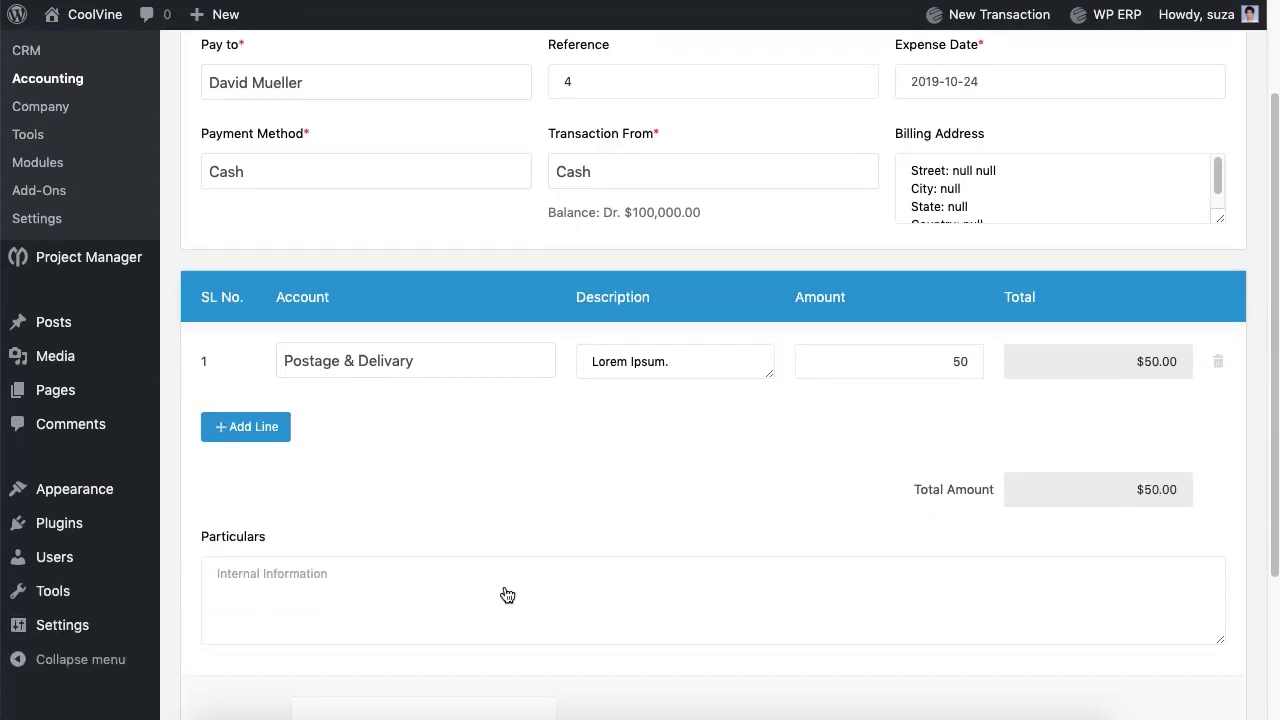
pyautogui.click(503, 594)
pyautogui.write('LOrem Ipsm.')
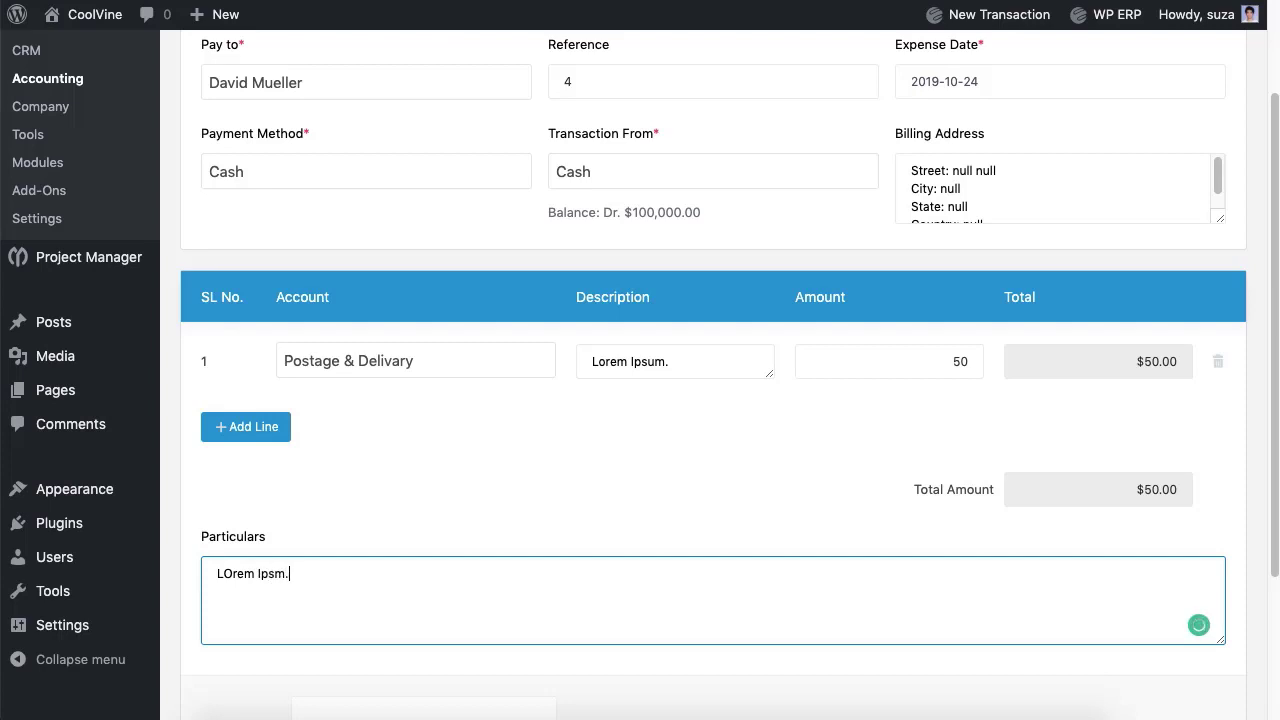
pyautogui.scroll(-4, 711, 603)
pyautogui.click(1119, 611)
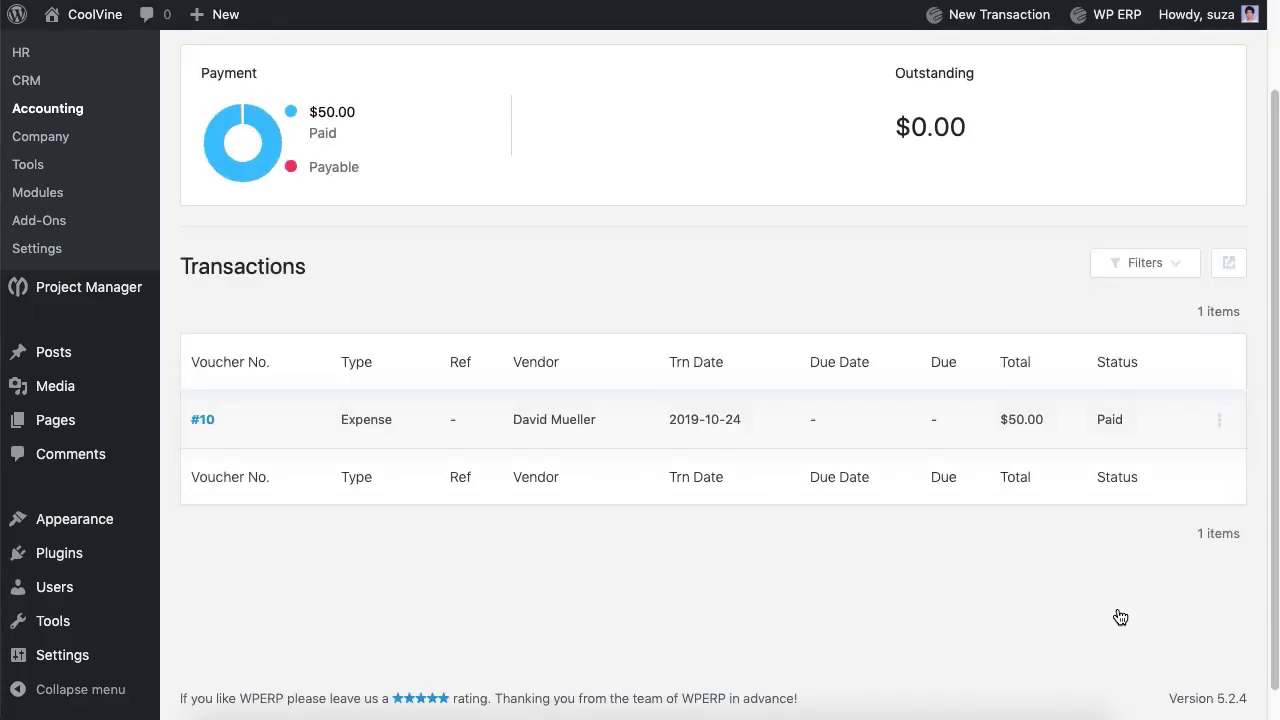
# Step: Start check number 5 to the vendor, paid from Eastern Bank Ltd
pyautogui.scroll(2, 1120, 617)
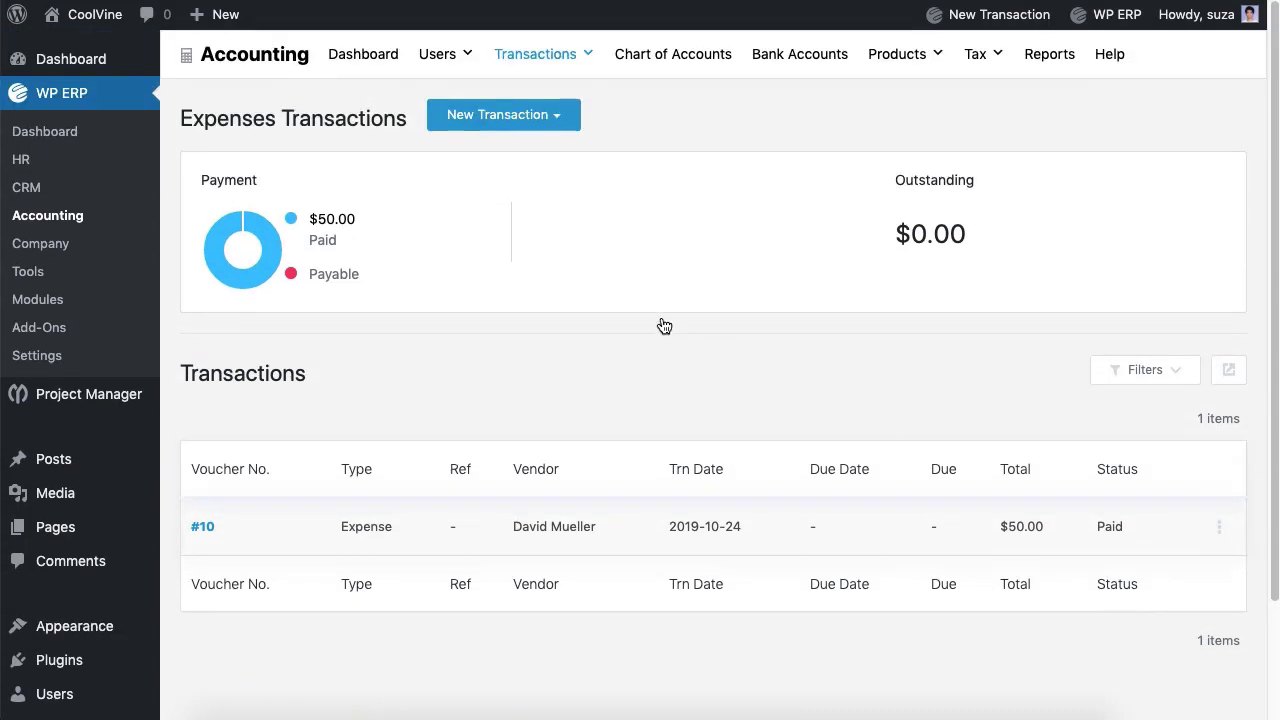
pyautogui.click(517, 138)
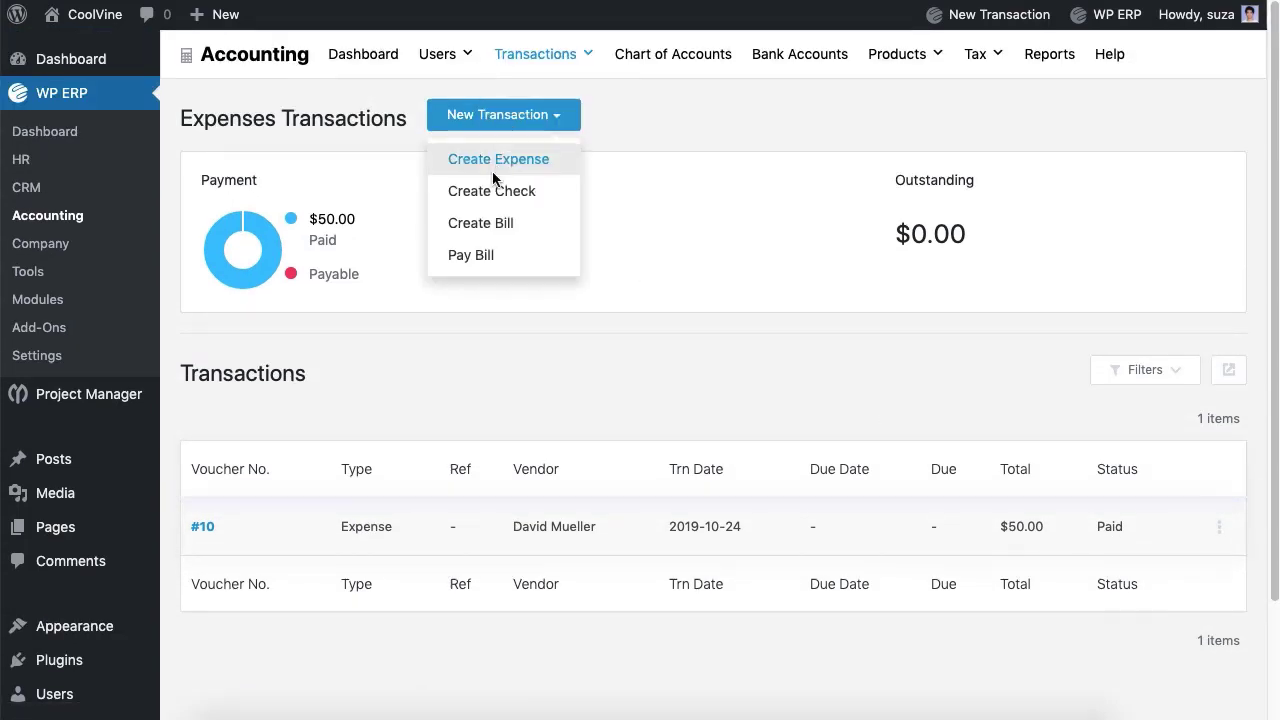
pyautogui.click(479, 198)
pyautogui.click(360, 218)
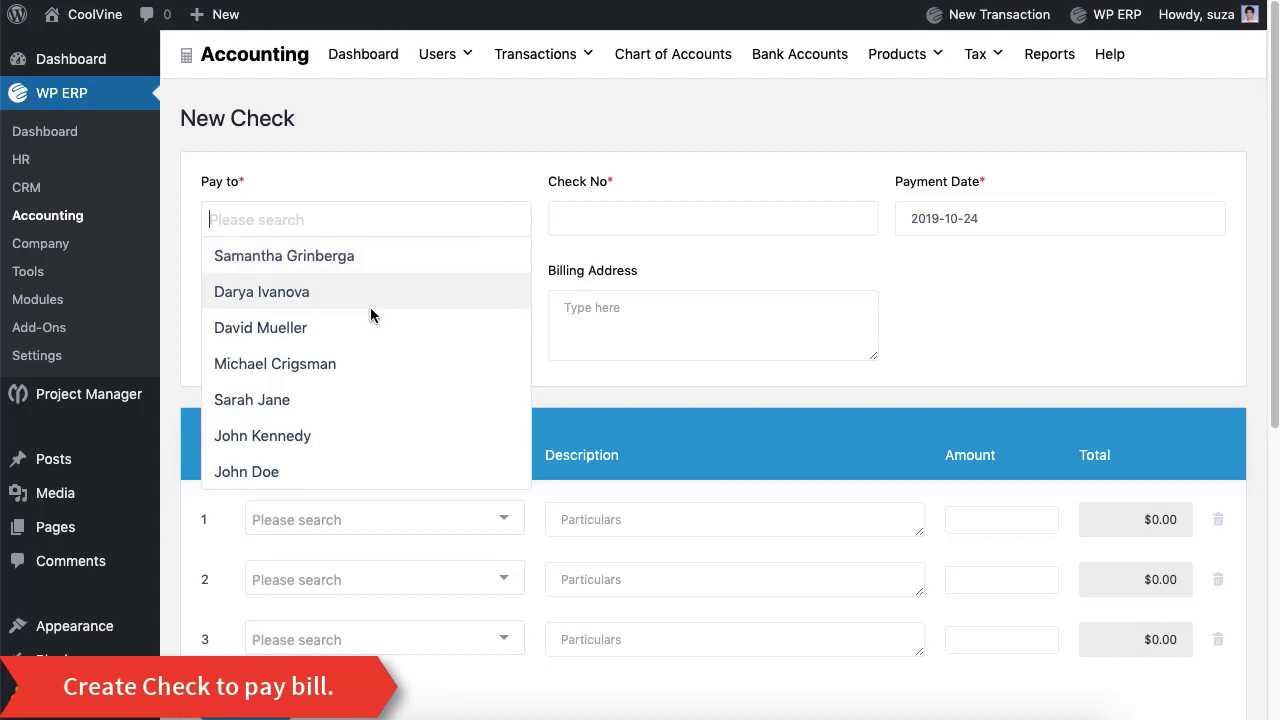
pyautogui.click(357, 363)
pyautogui.click(700, 218)
pyautogui.write('5')
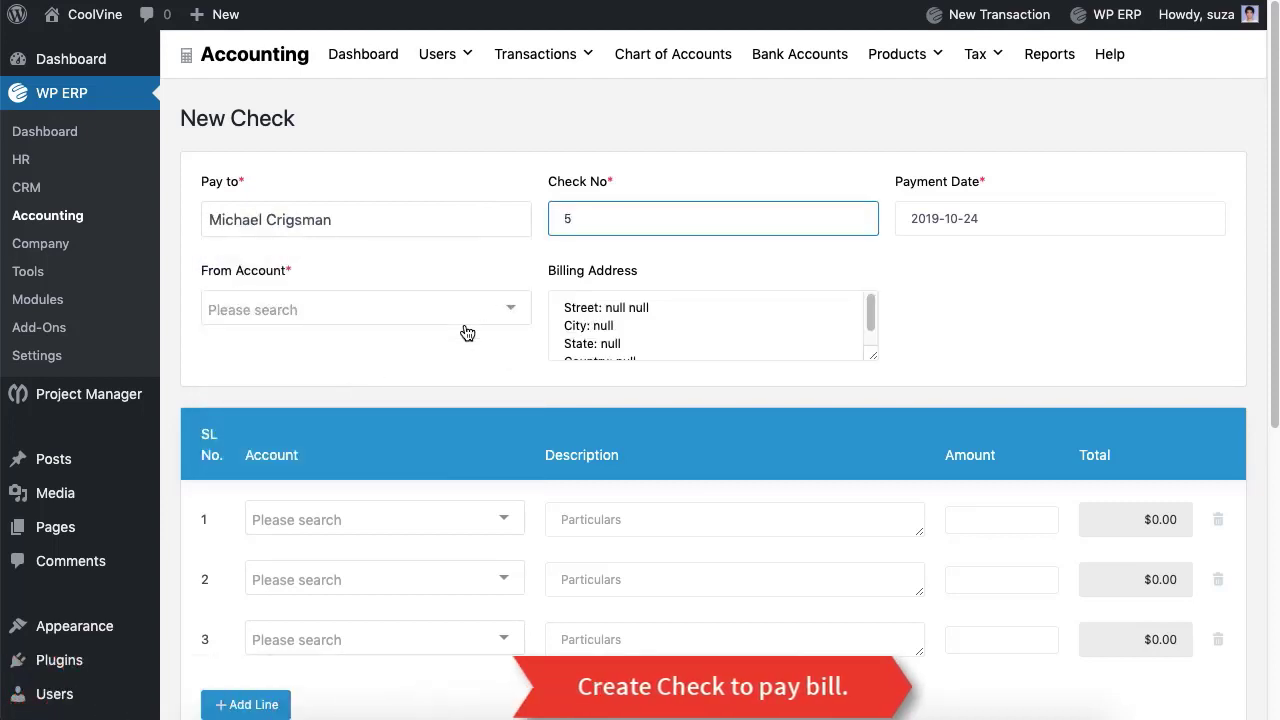
pyautogui.click(466, 312)
pyautogui.click(416, 343)
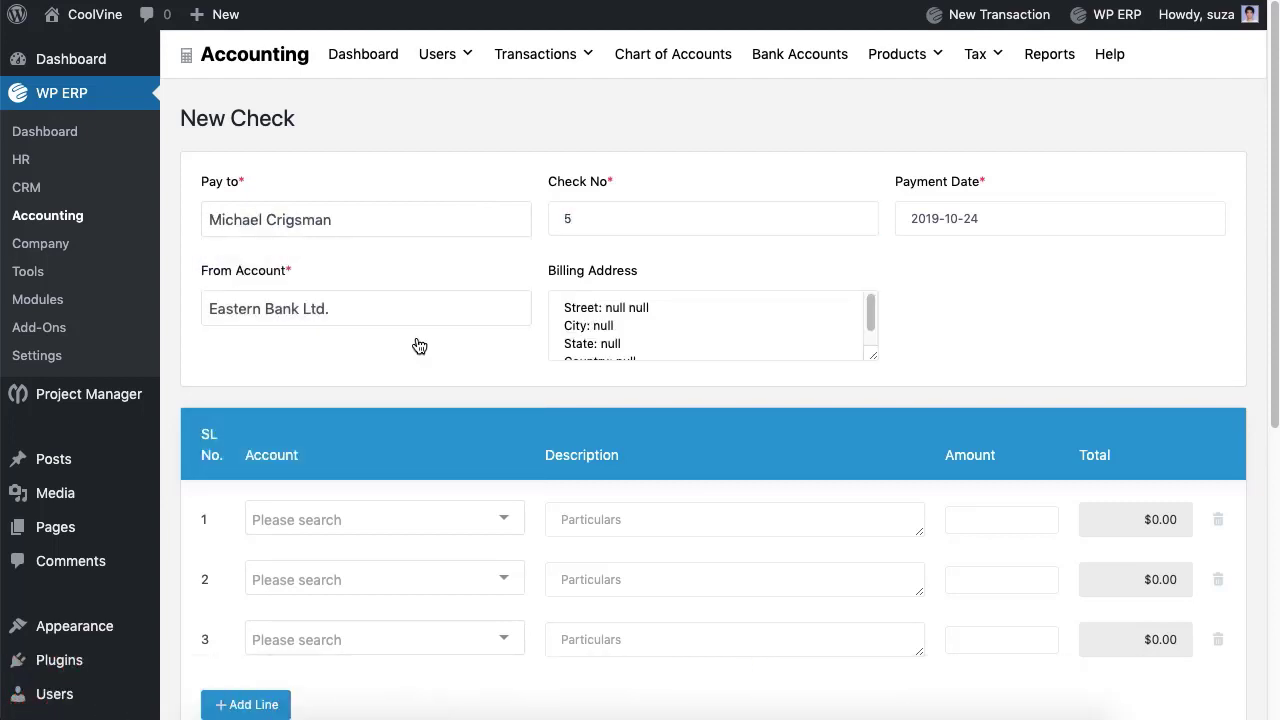
# Step: Book row 1 to General Expenses for 100, delete empty rows, and save the check
pyautogui.click(420, 521)
pyautogui.click(387, 473)
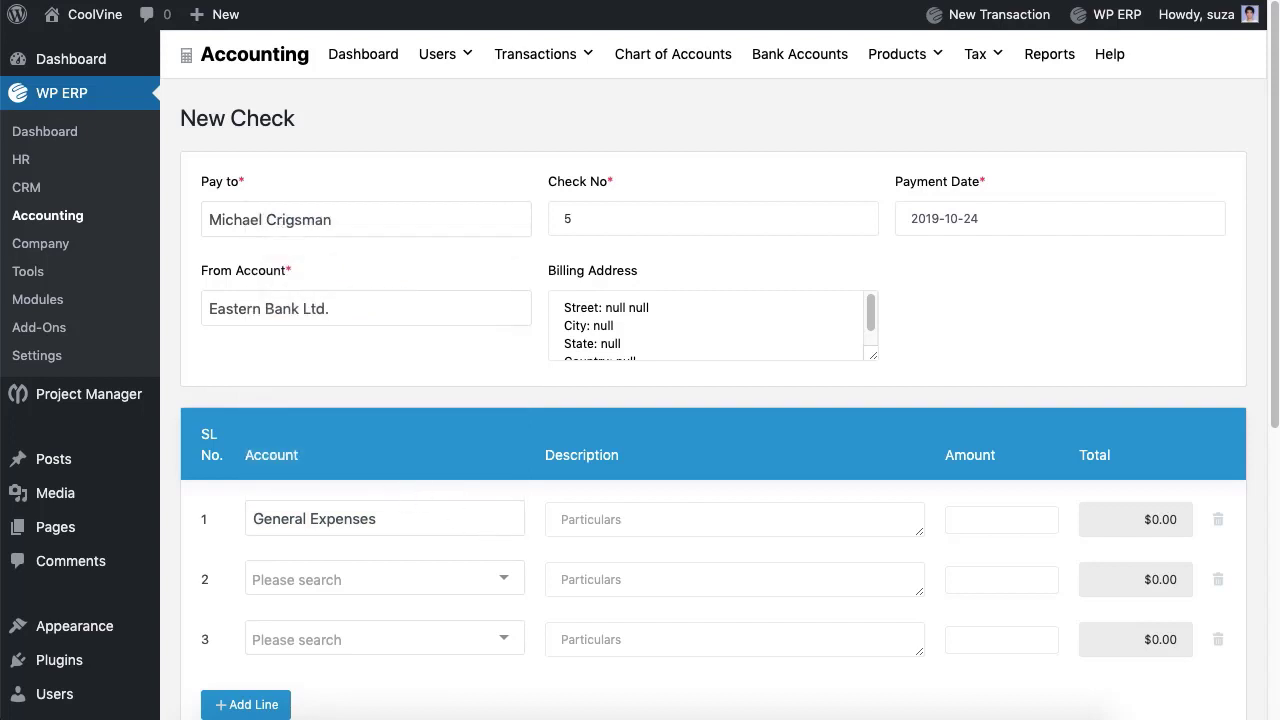
pyautogui.click(725, 520)
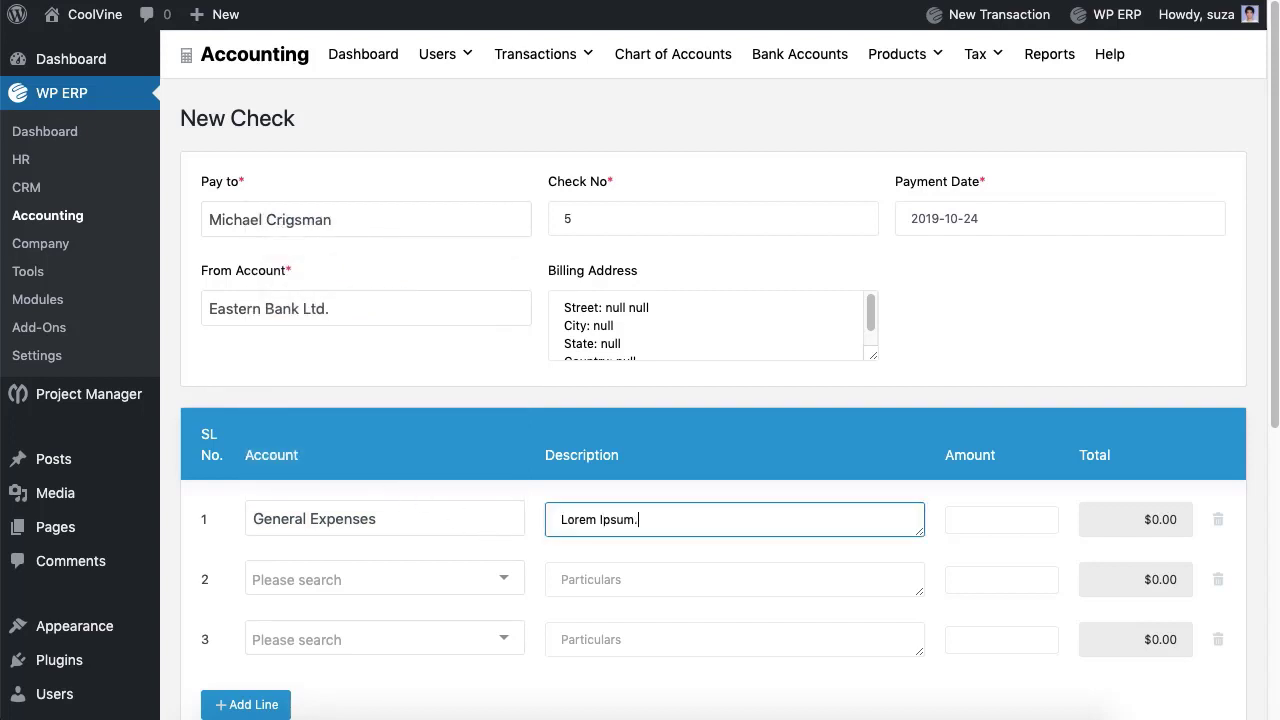
pyautogui.click(1046, 519)
pyautogui.write('100')
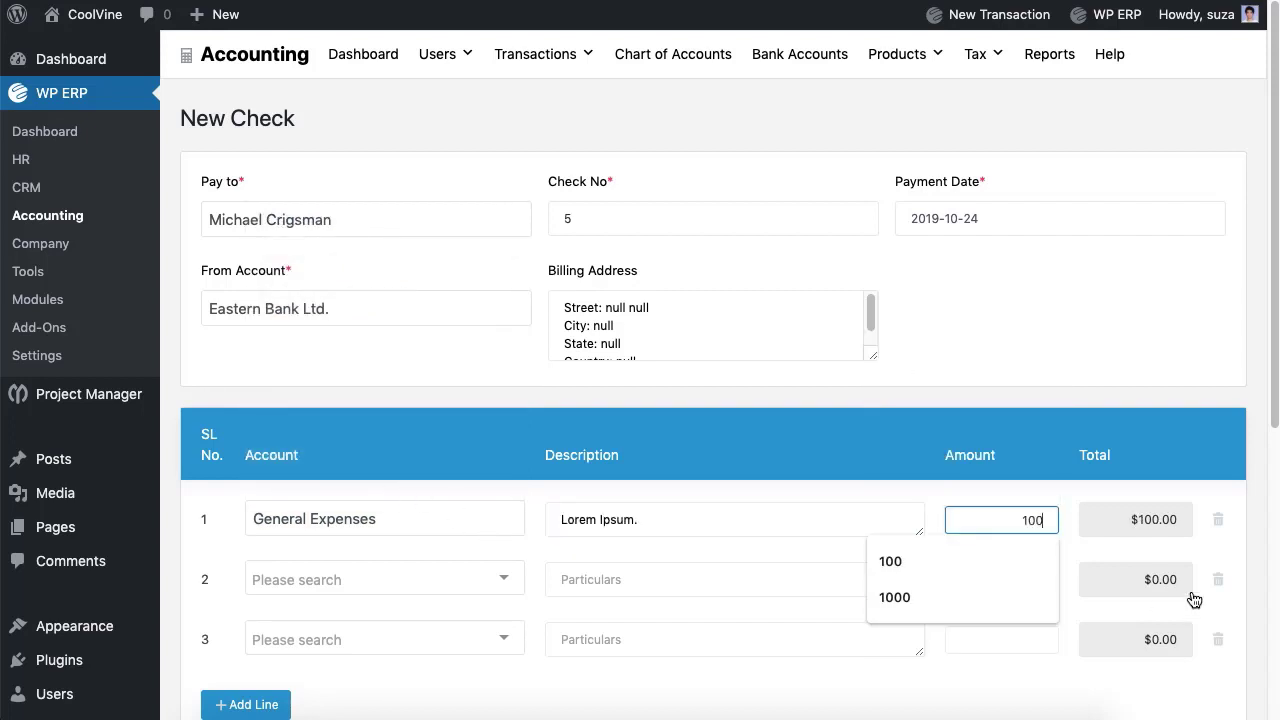
pyautogui.click(1218, 579)
pyautogui.click(1218, 579)
pyautogui.scroll(-3, 1220, 591)
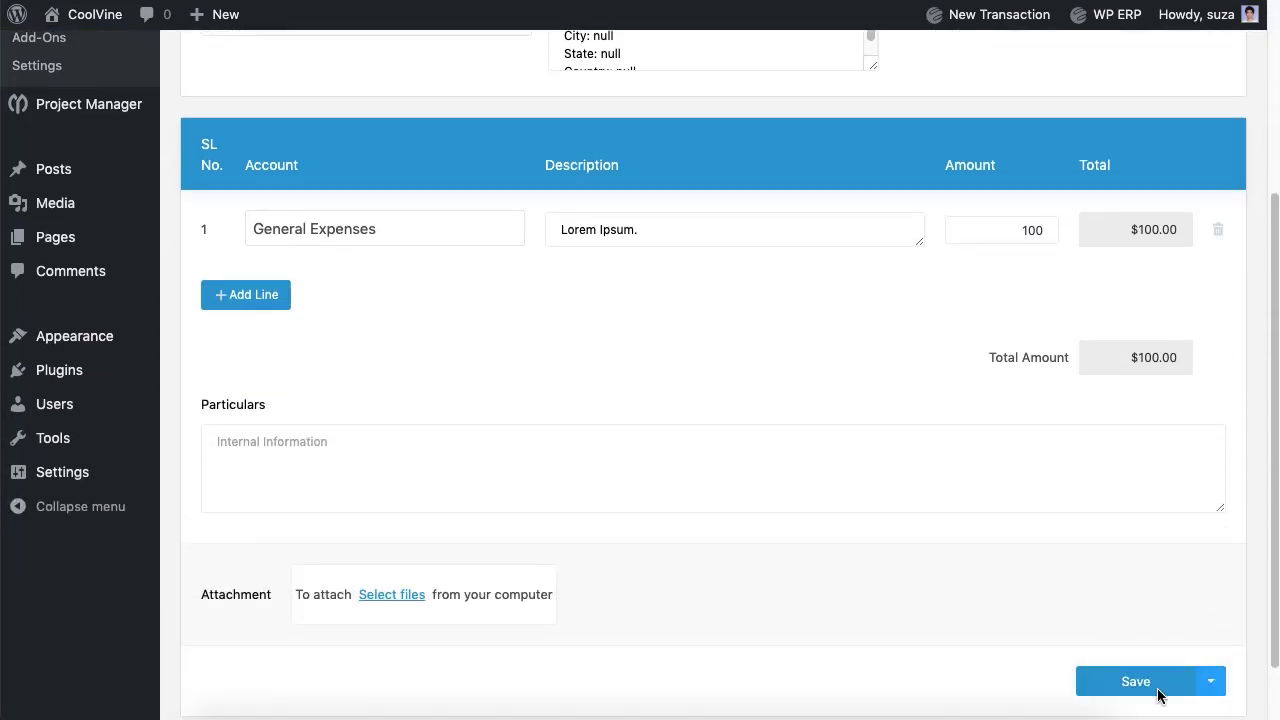
pyautogui.click(1158, 692)
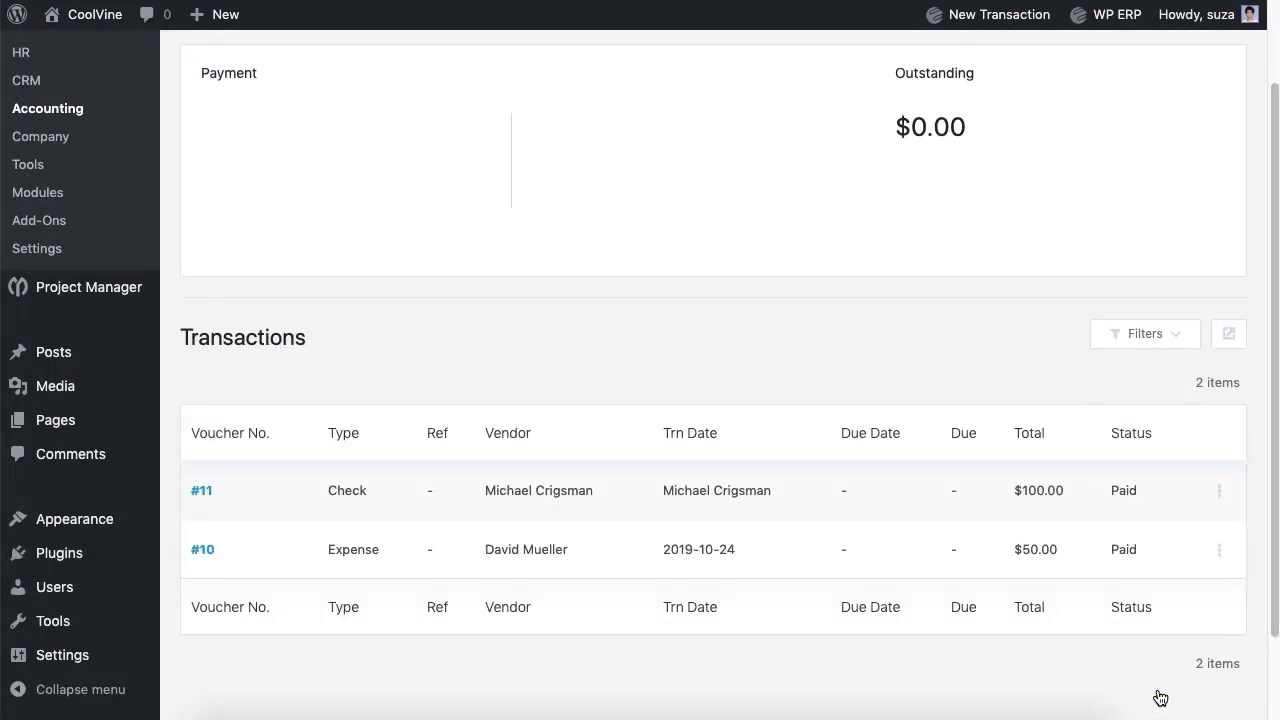
# Step: Start a new bill for the vendor and go to its reference number
pyautogui.scroll(2, 1003, 285)
pyautogui.click(562, 123)
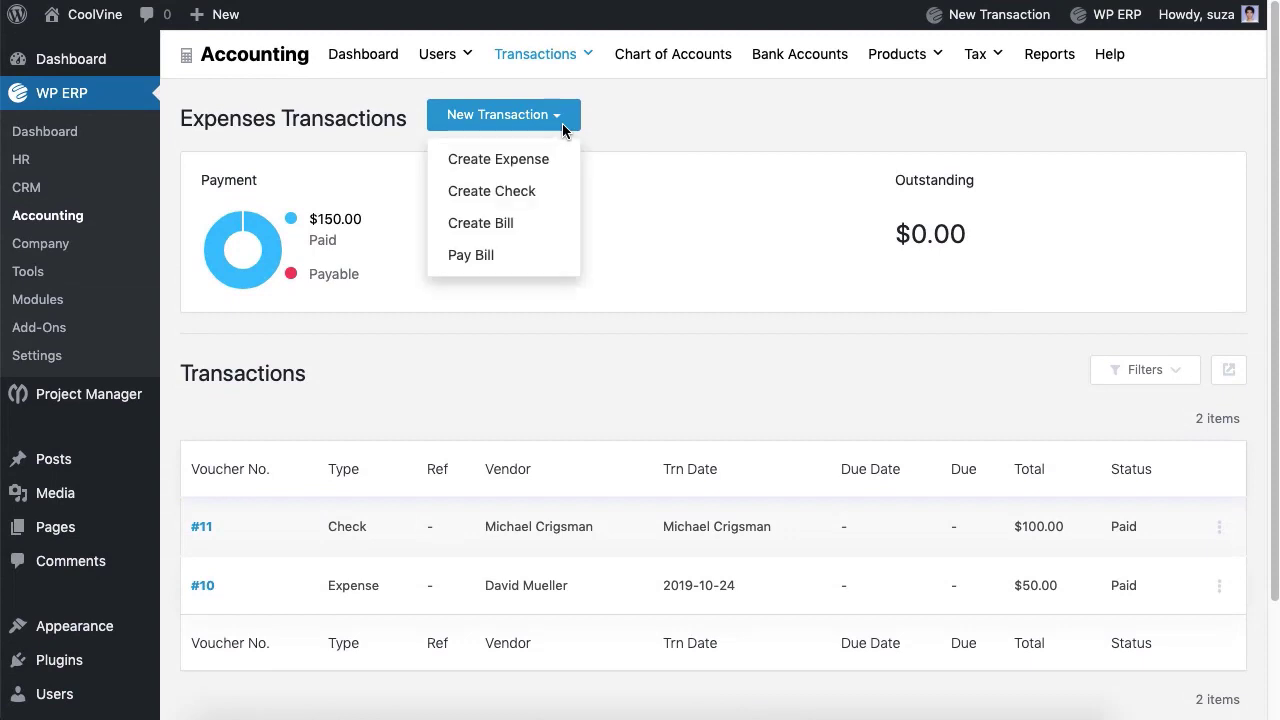
pyautogui.click(491, 231)
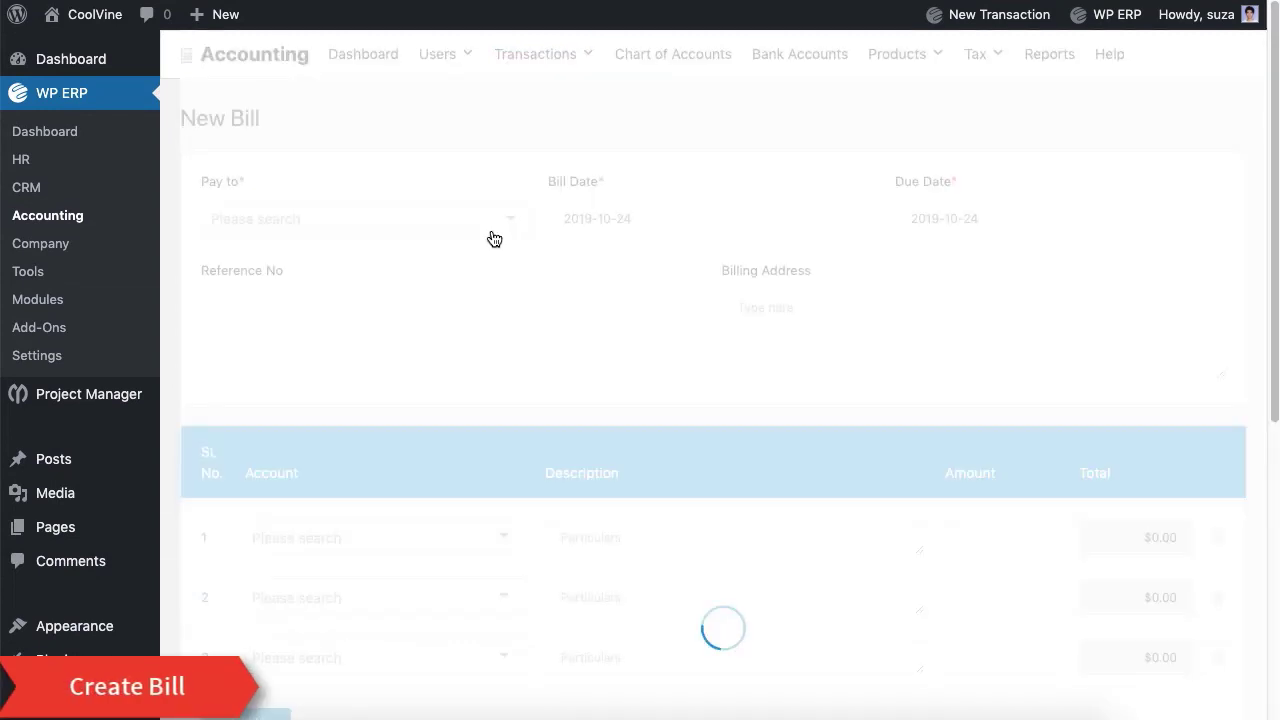
pyautogui.click(454, 222)
pyautogui.click(351, 390)
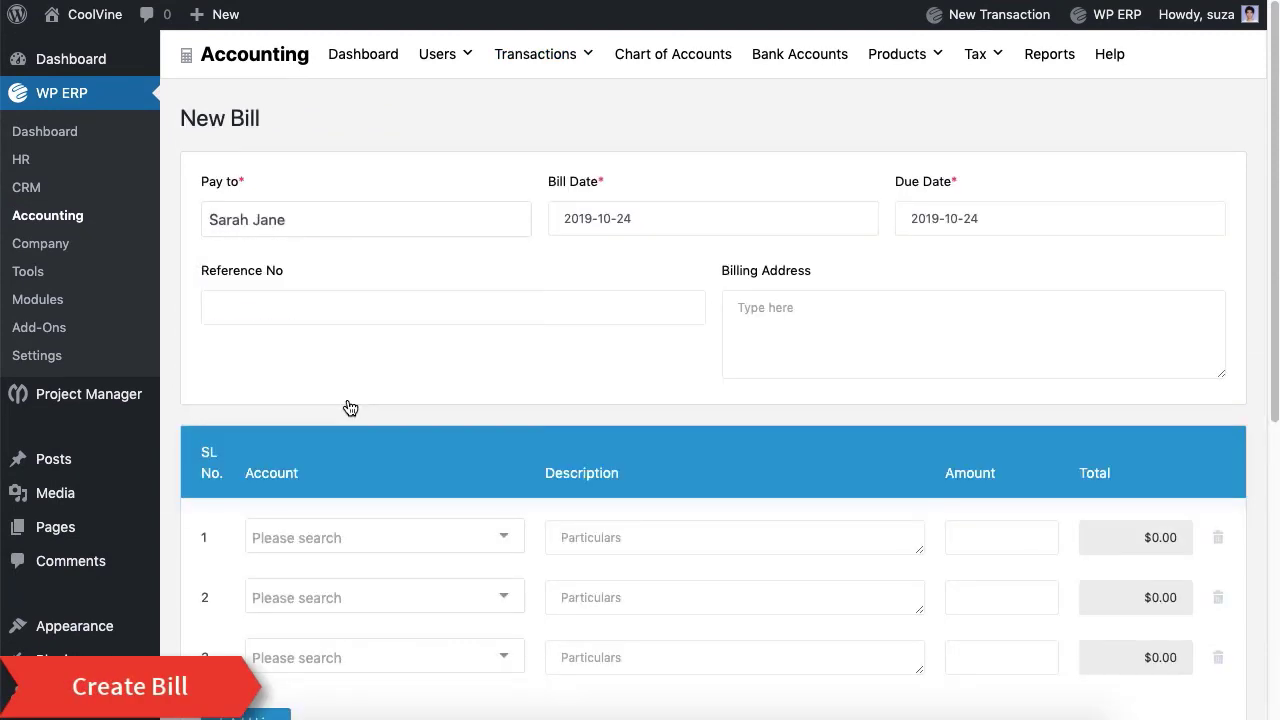
pyautogui.click(453, 307)
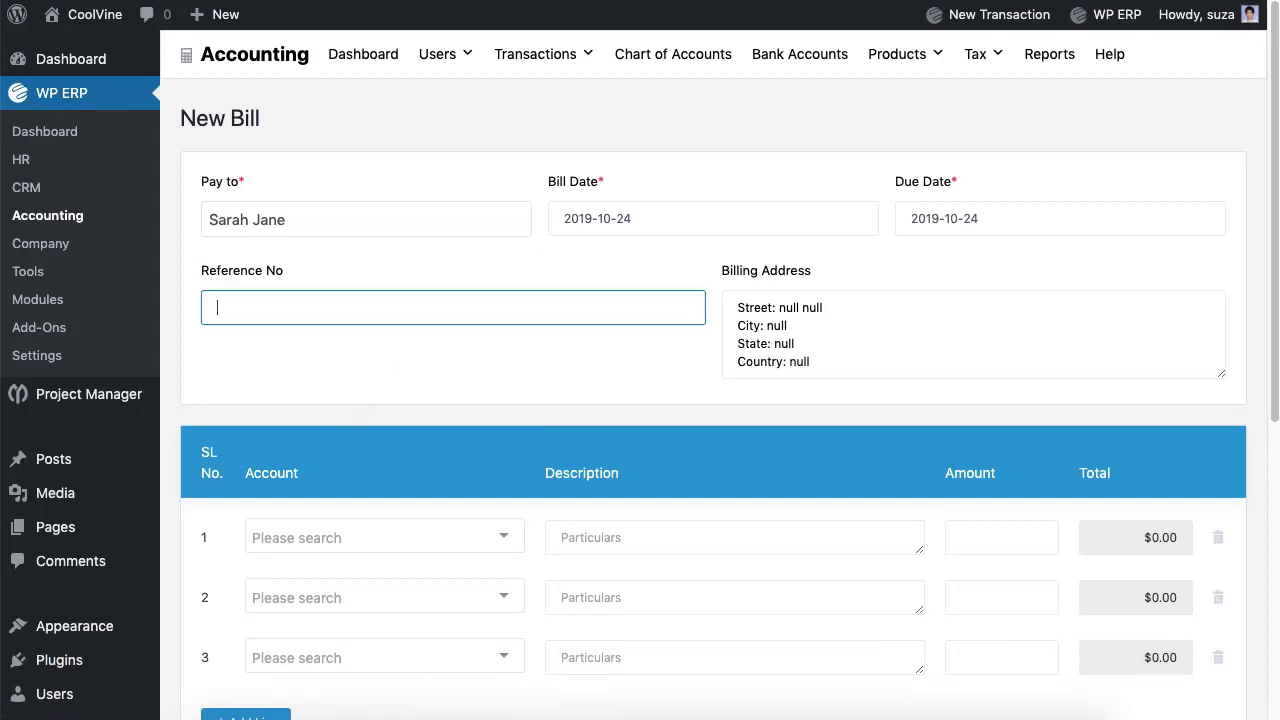
# Step: Book row 1 to Advertising for 100 and remove the empty bill lines
pyautogui.scroll(-4, 445, 356)
pyautogui.click(460, 352)
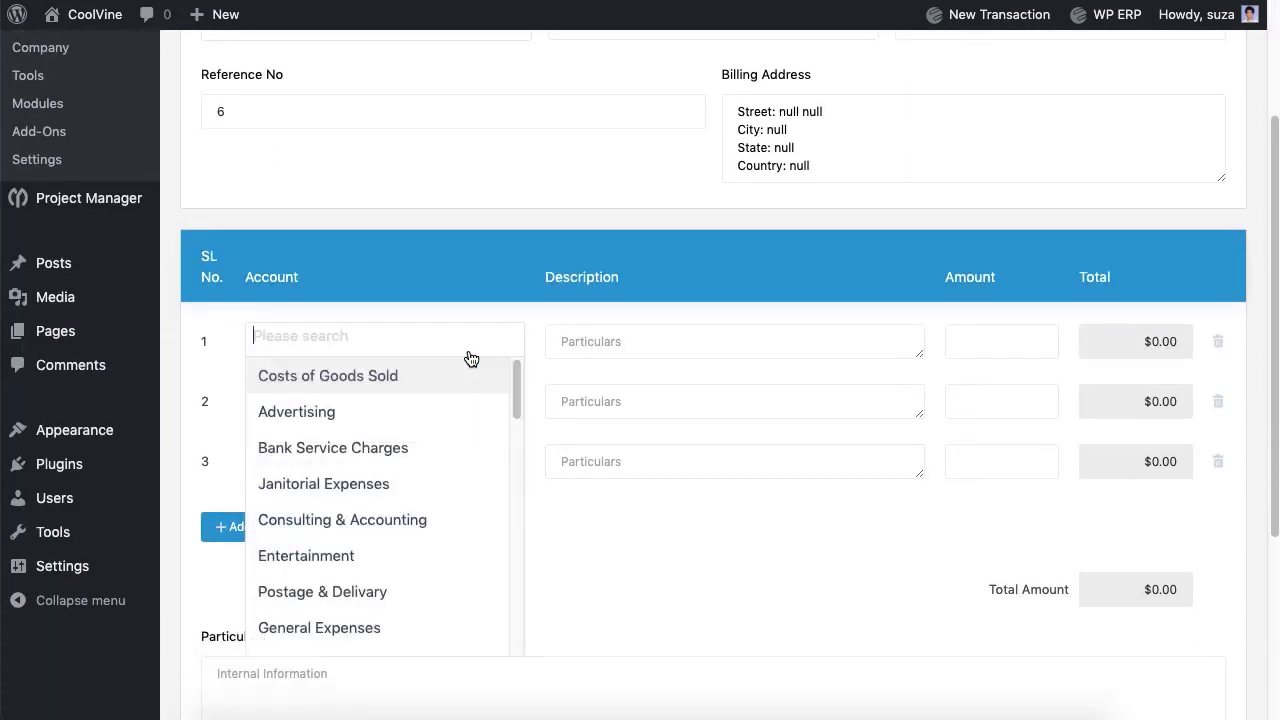
pyautogui.click(409, 404)
pyautogui.click(734, 341)
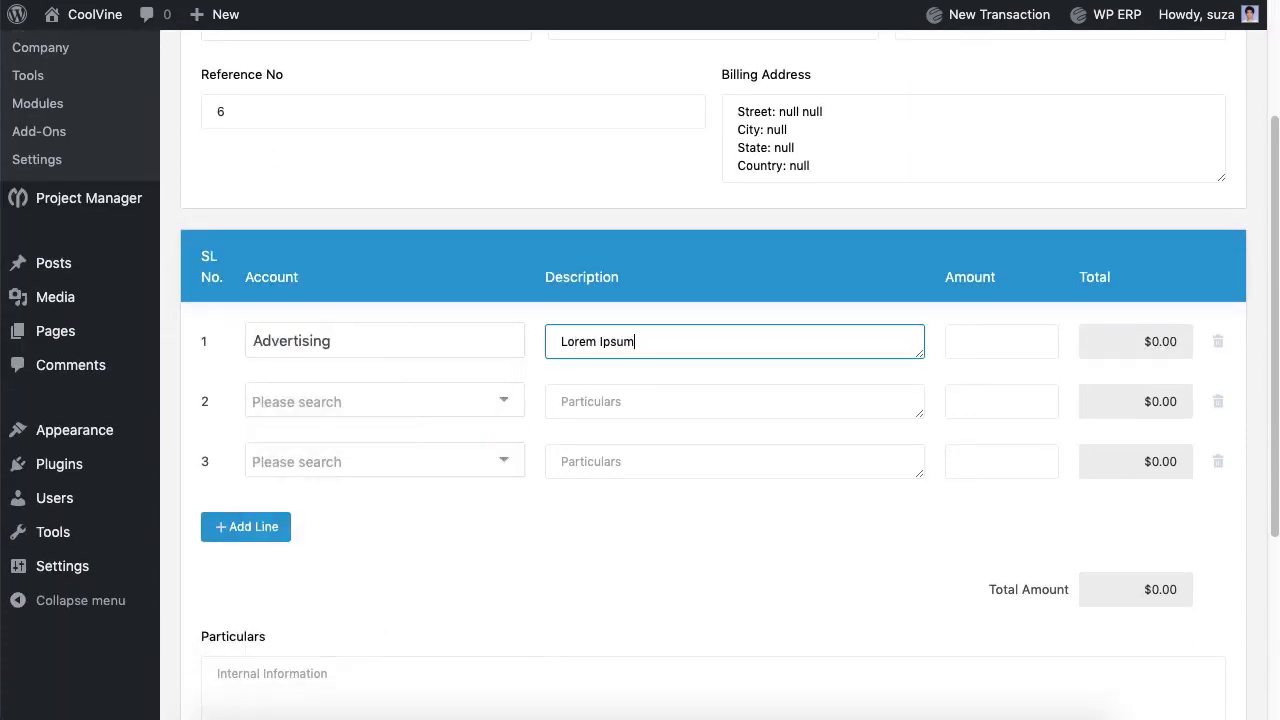
pyautogui.click(1001, 341)
pyautogui.write('100')
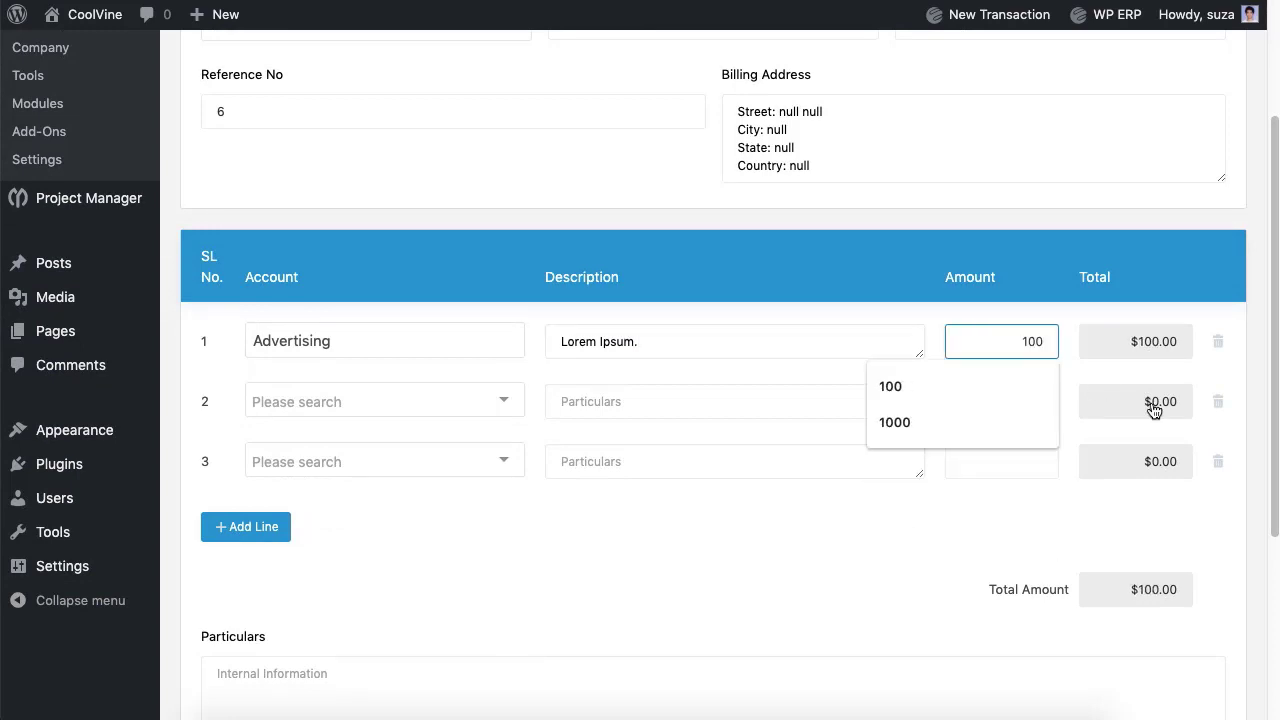
pyautogui.click(1218, 401)
pyautogui.click(1218, 401)
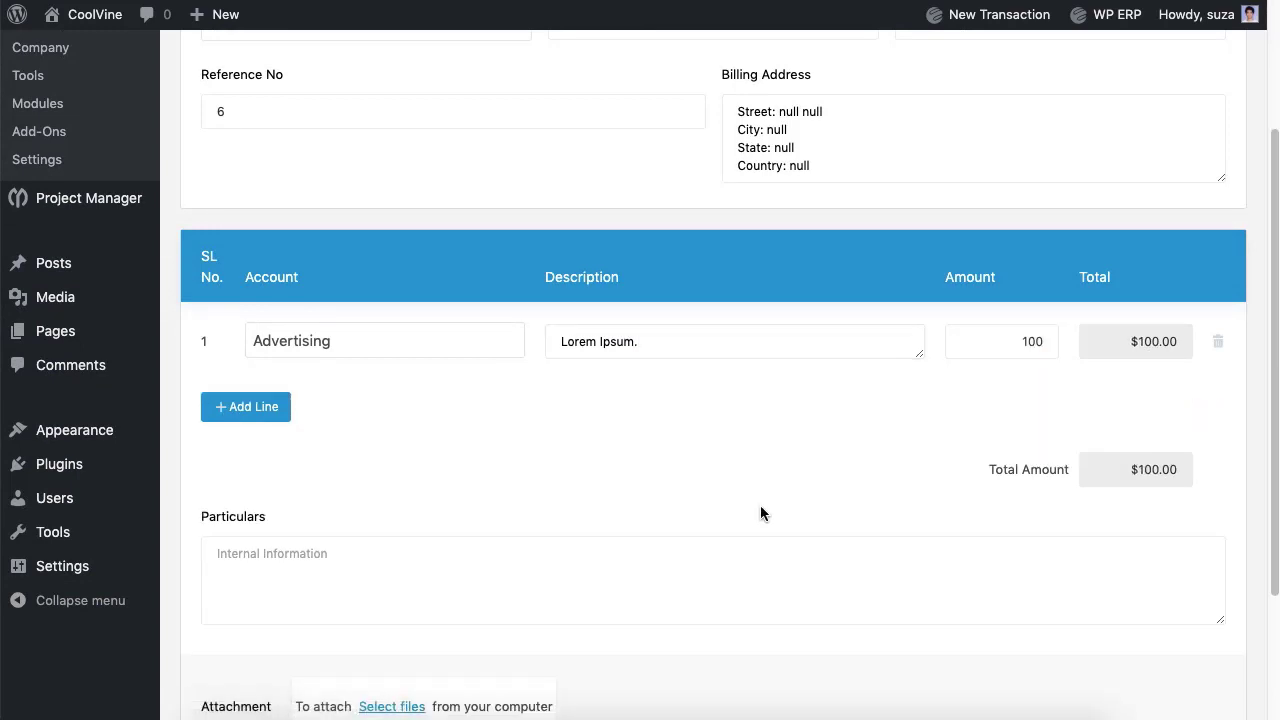
# Step: Add internal particulars, save the bill, and glance at bill #12's actions
pyautogui.click(763, 570)
pyautogui.write('Lorem Ipsum.')
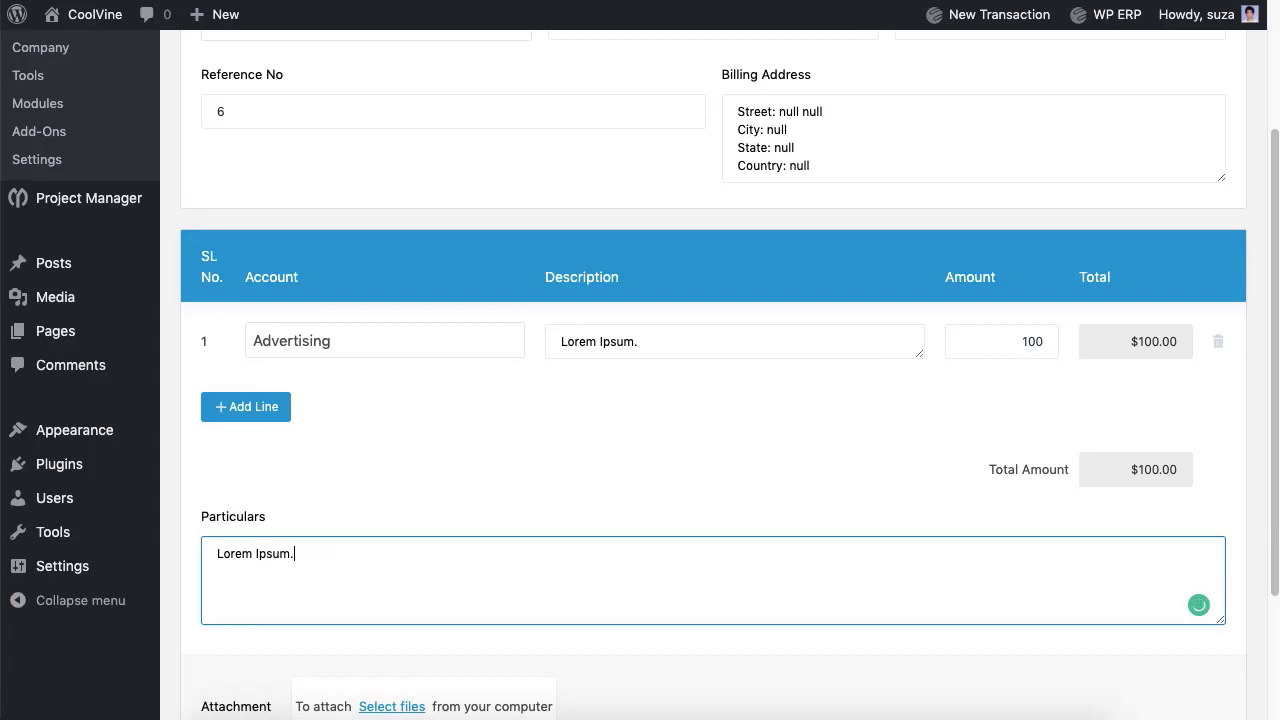
pyautogui.scroll(-3, 908, 533)
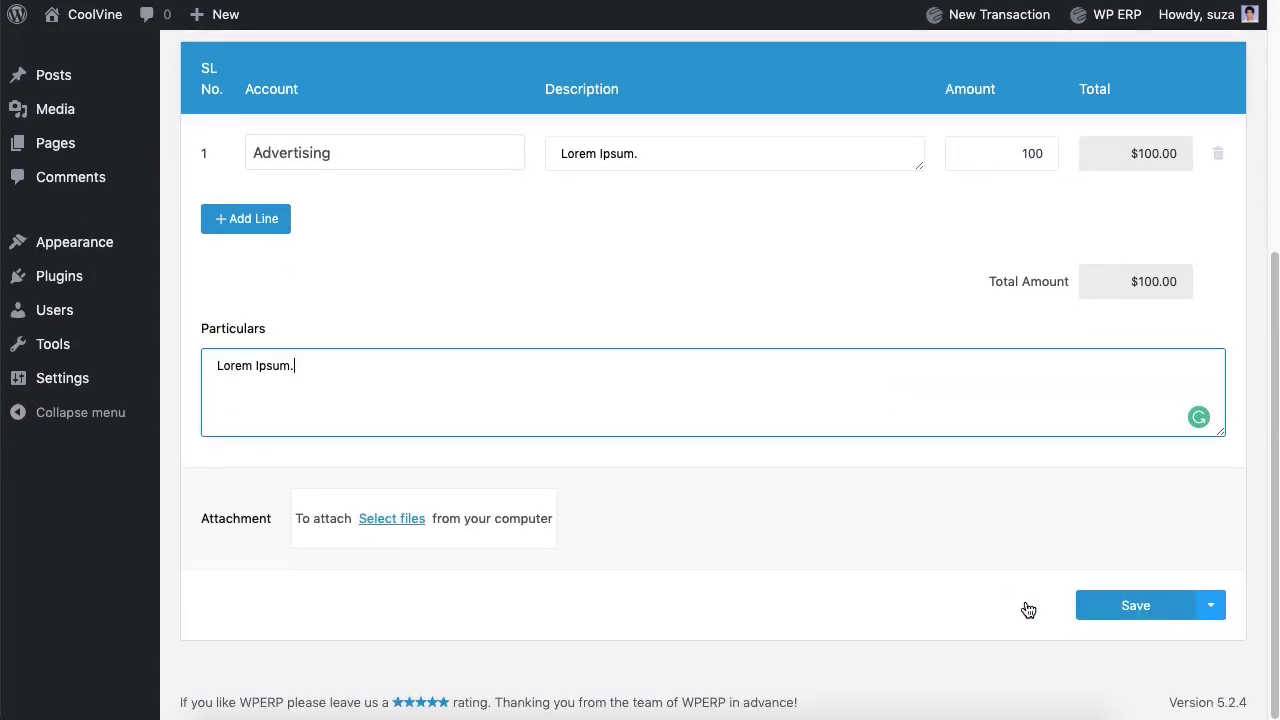
pyautogui.click(1115, 613)
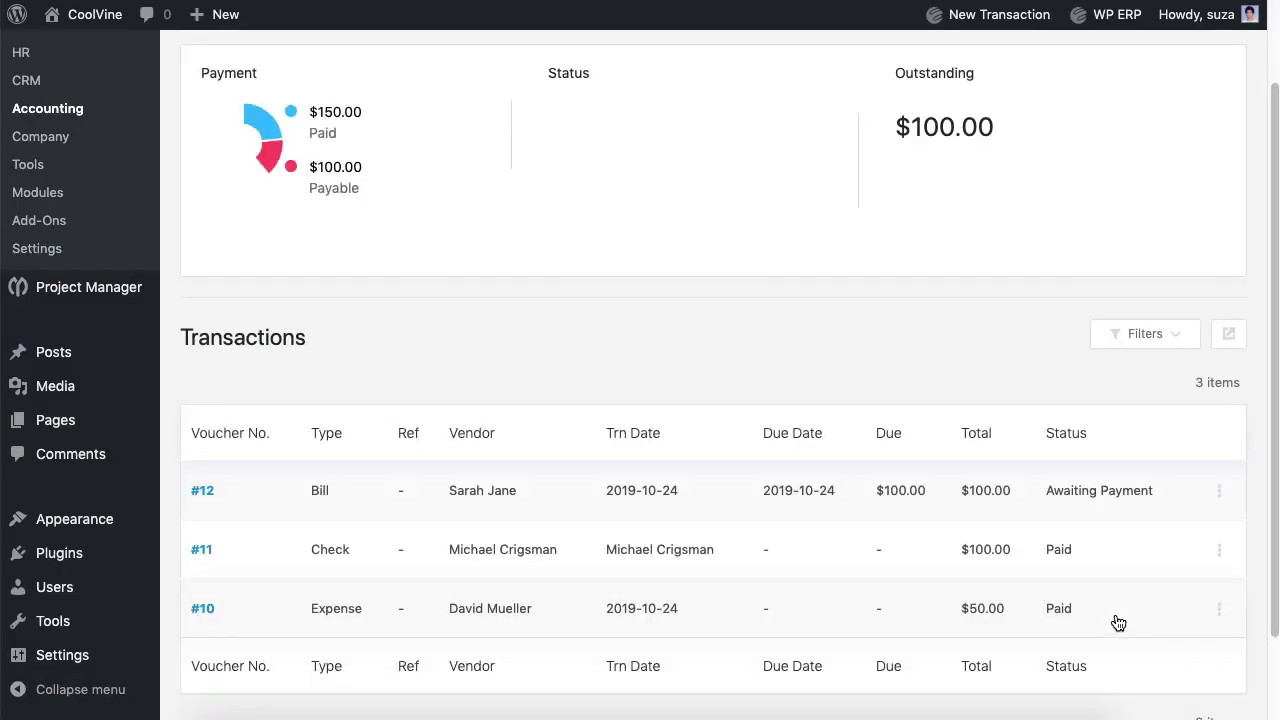
pyautogui.click(1219, 440)
pyautogui.click(824, 315)
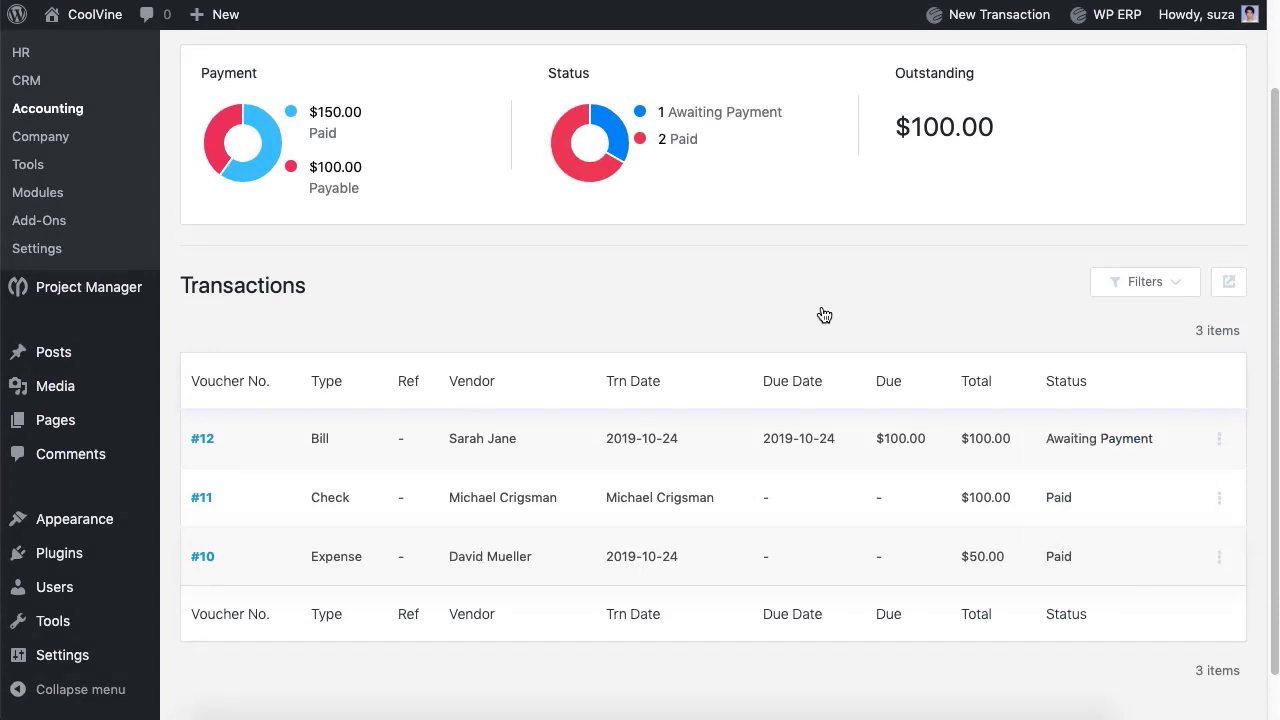
pyautogui.scroll(2, 557, 158)
# Step: Start a Pay Bill for the vendor owed bill #12, paid in Cash from Cash
pyautogui.click(536, 121)
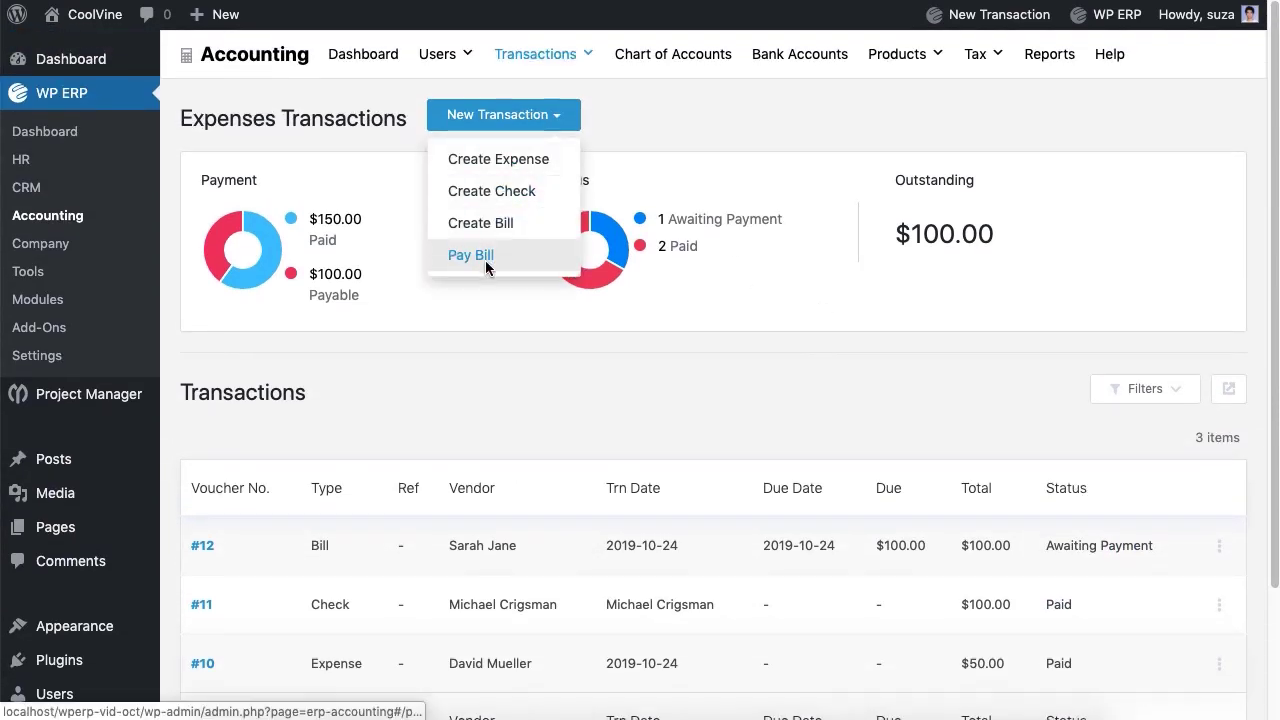
pyautogui.click(476, 255)
pyautogui.click(485, 219)
pyautogui.click(314, 403)
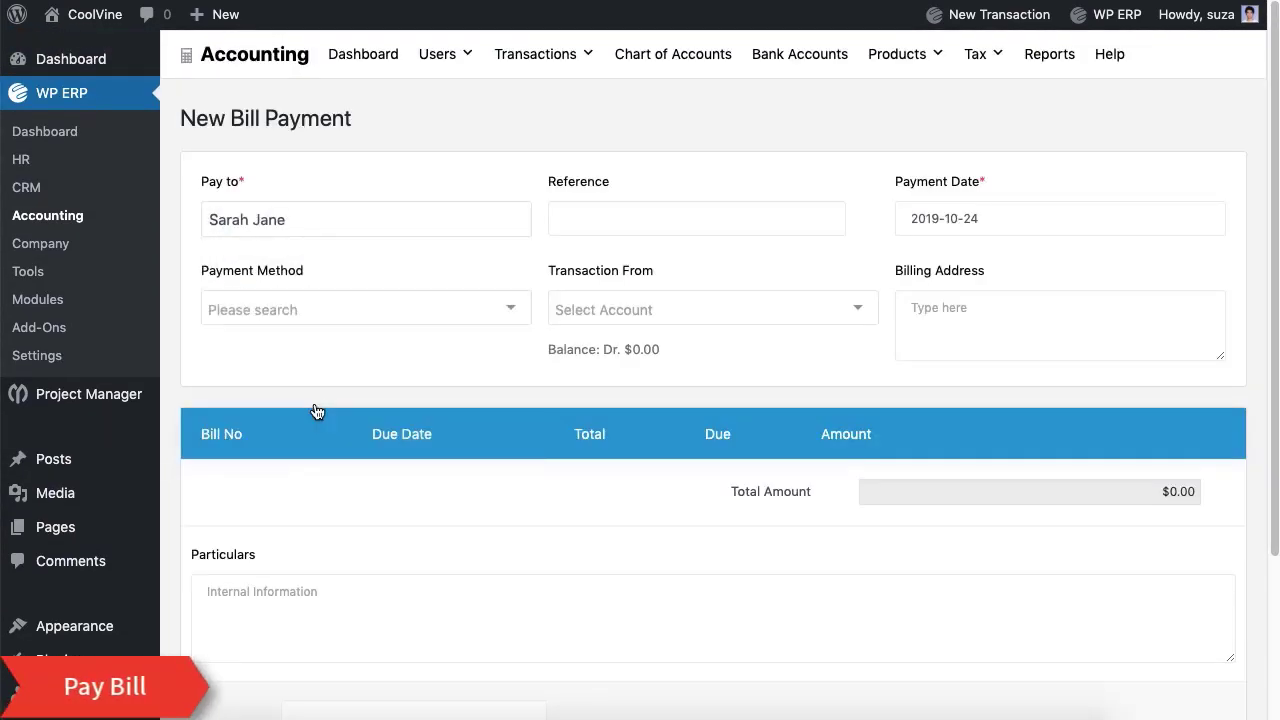
pyautogui.click(365, 309)
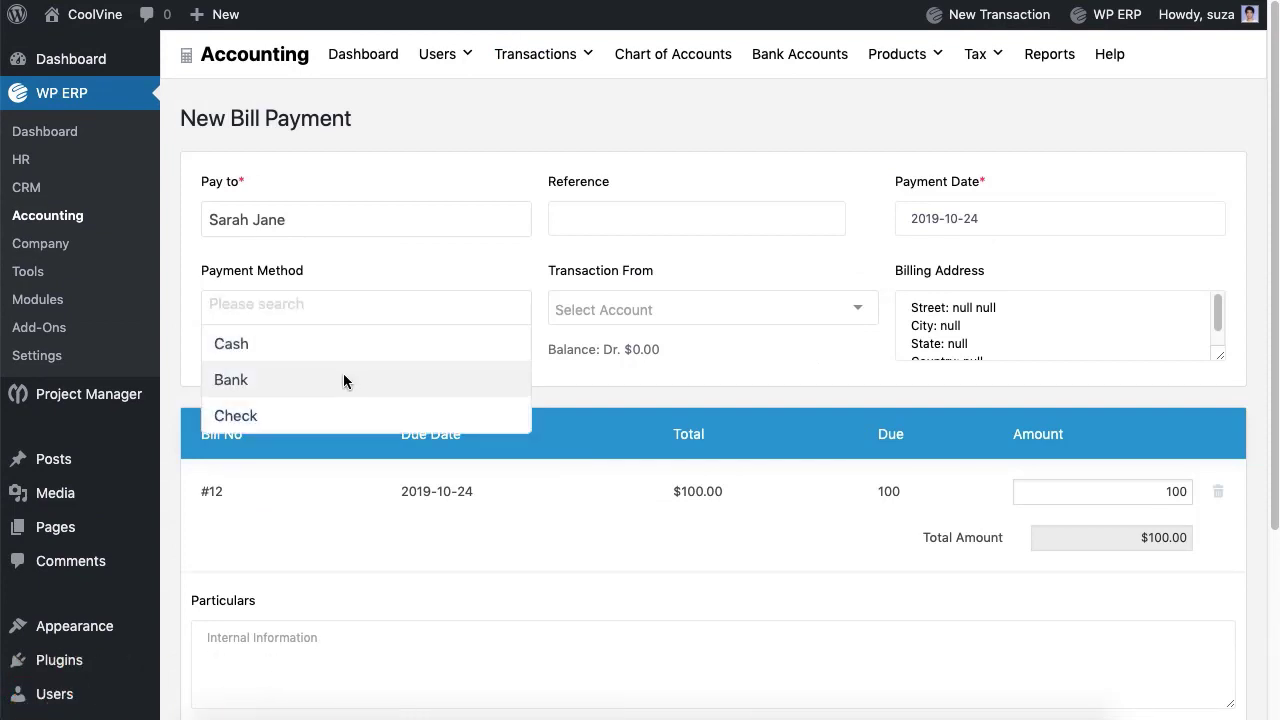
pyautogui.click(343, 358)
pyautogui.click(640, 315)
pyautogui.click(600, 343)
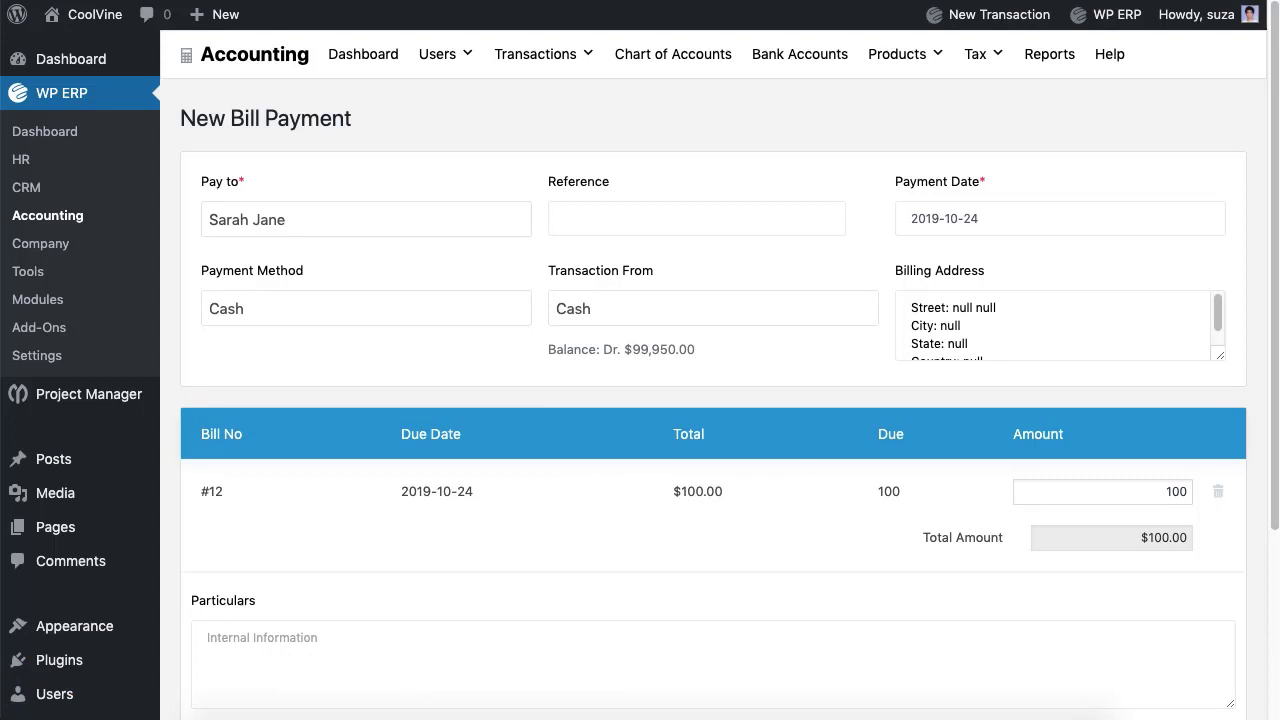
# Step: Add the particulars 'LOrem ipsum.' and save the $100 bill payment
pyautogui.scroll(-5, 629, 349)
pyautogui.click(629, 450)
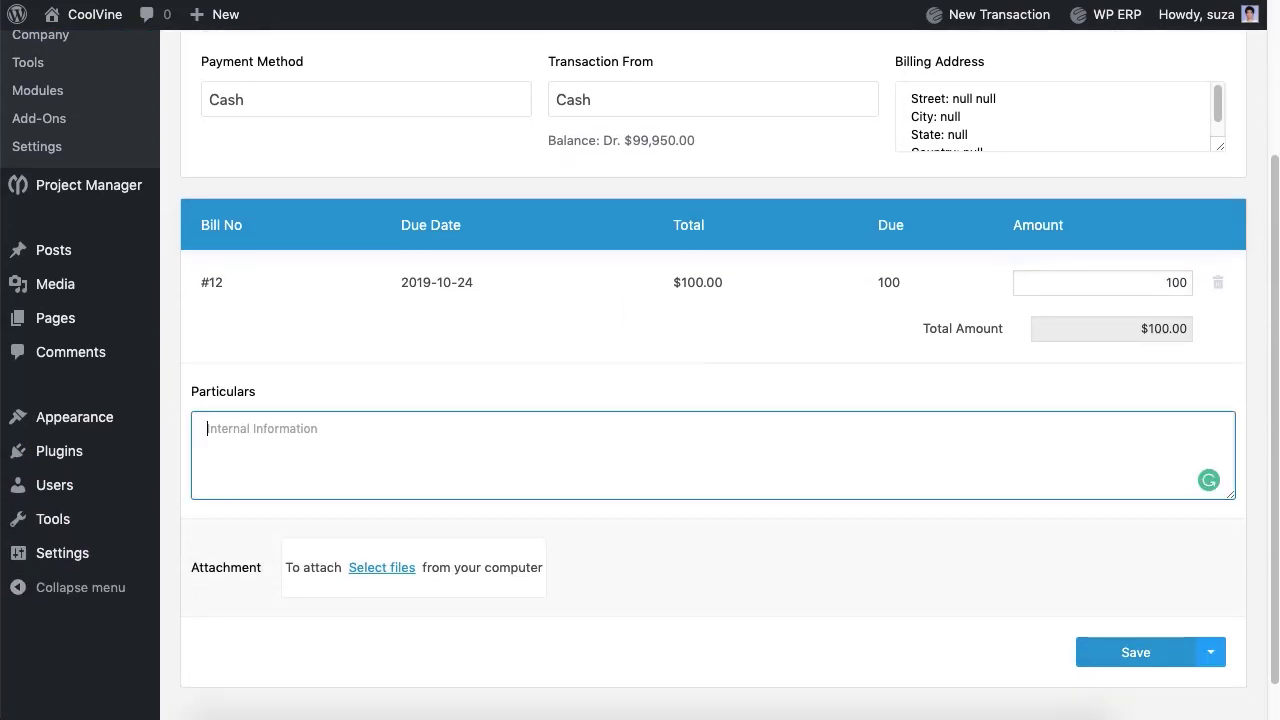
pyautogui.write('LOrem ipsum.')
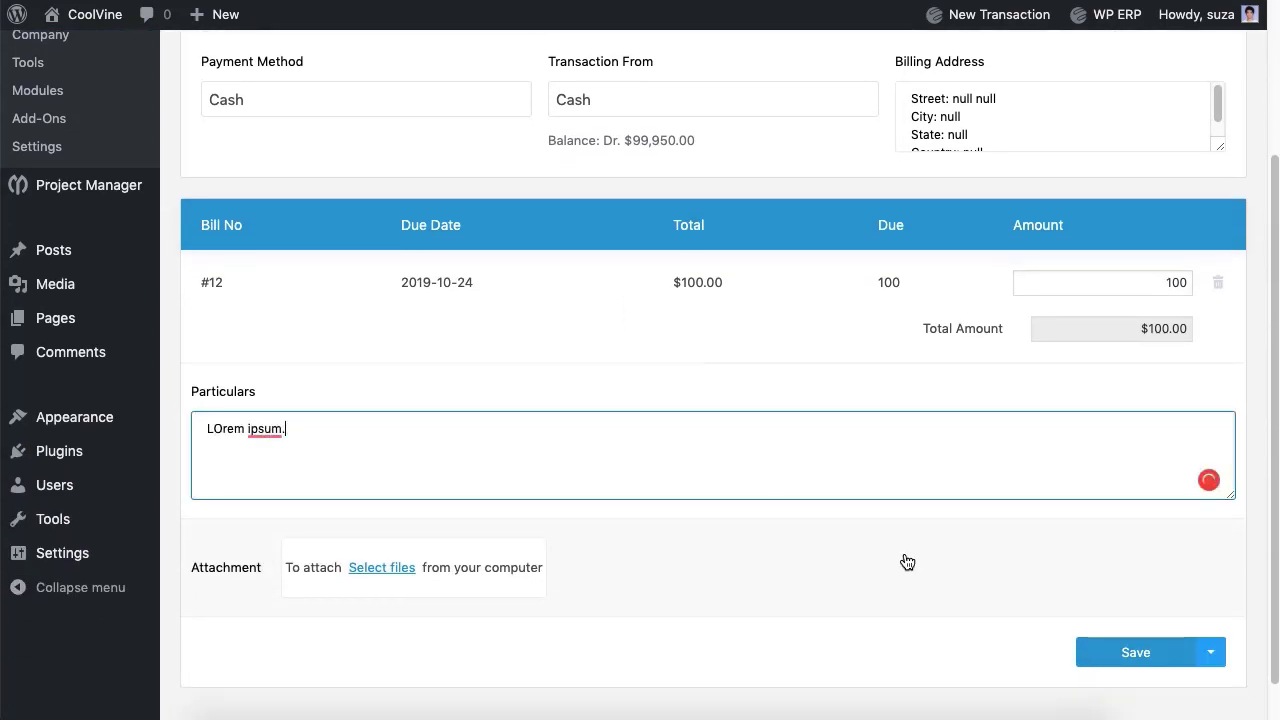
pyautogui.click(1137, 655)
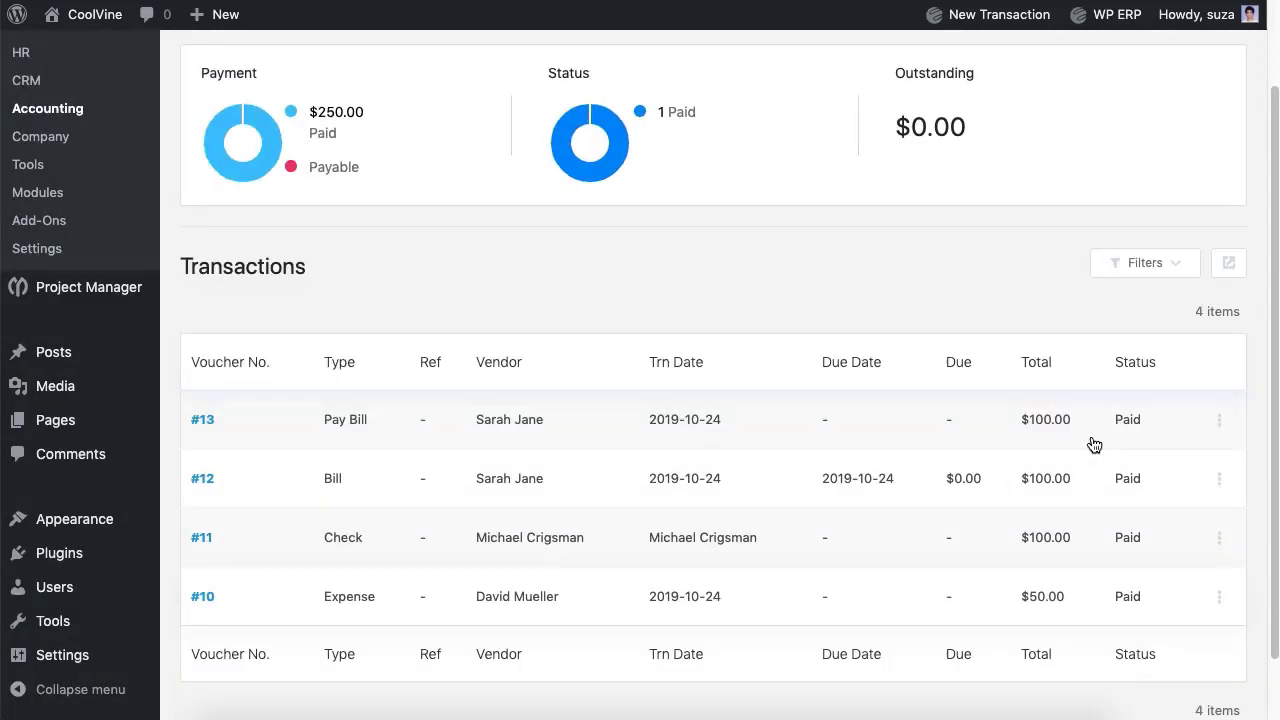
pyautogui.scroll(2, 1094, 444)
# Step: Start a new journal entry with reference 7 and Loan on the first line
pyautogui.moveTo(589, 78)
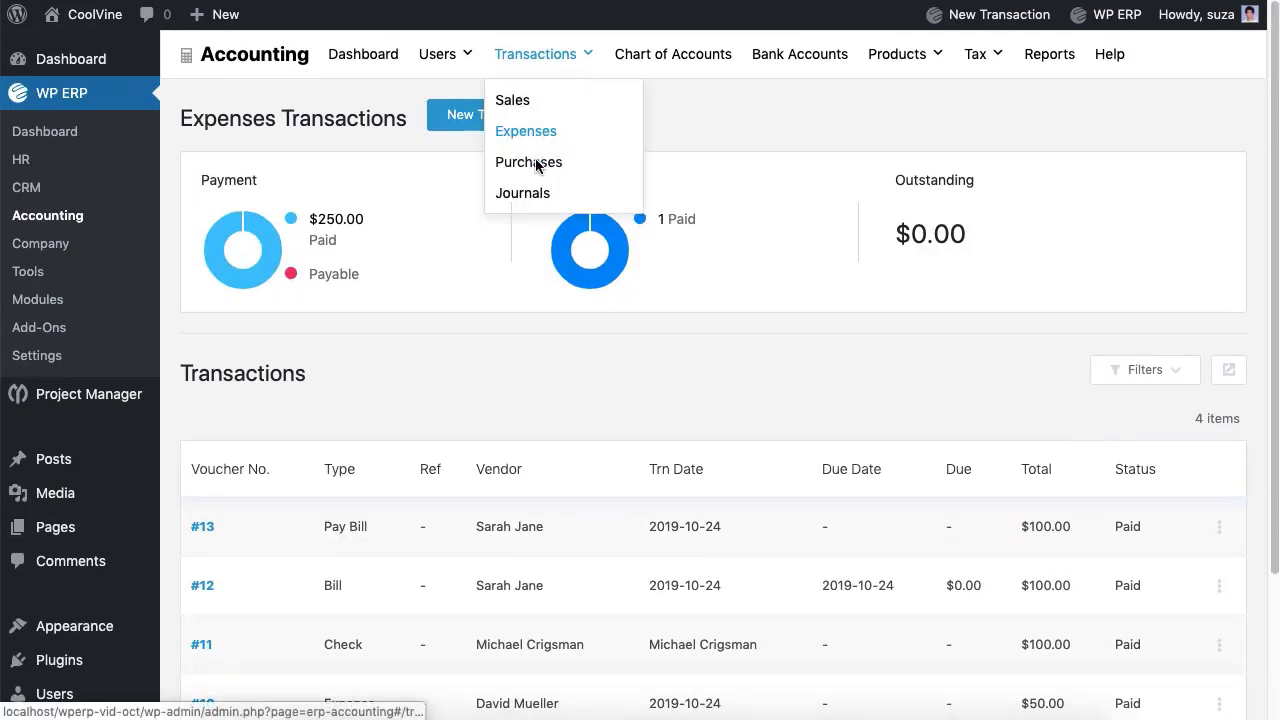
pyautogui.click(530, 196)
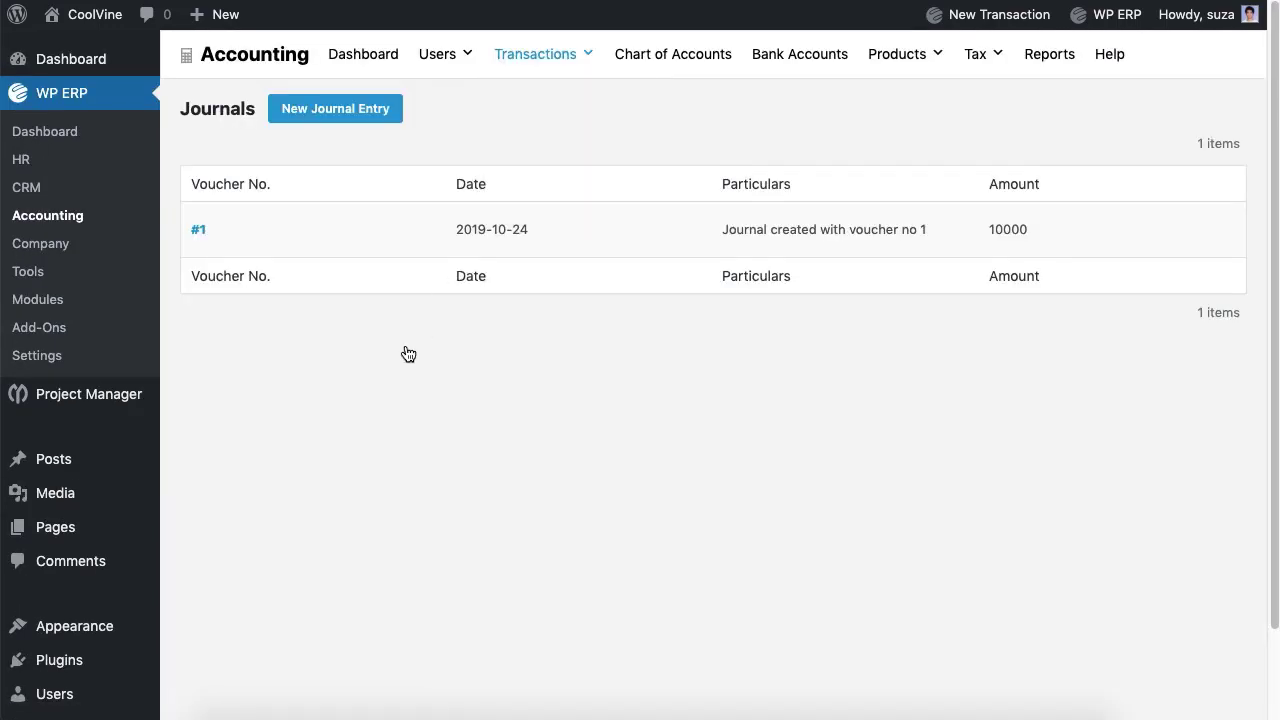
pyautogui.click(345, 115)
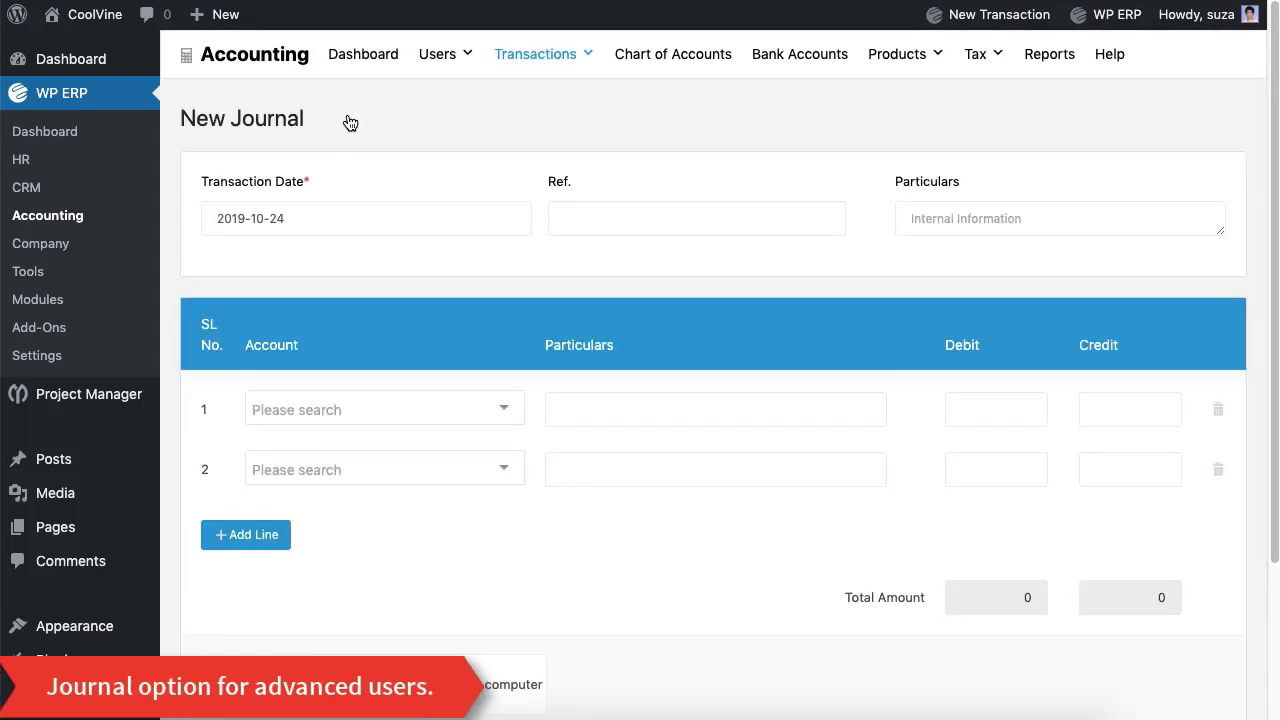
pyautogui.write('7')
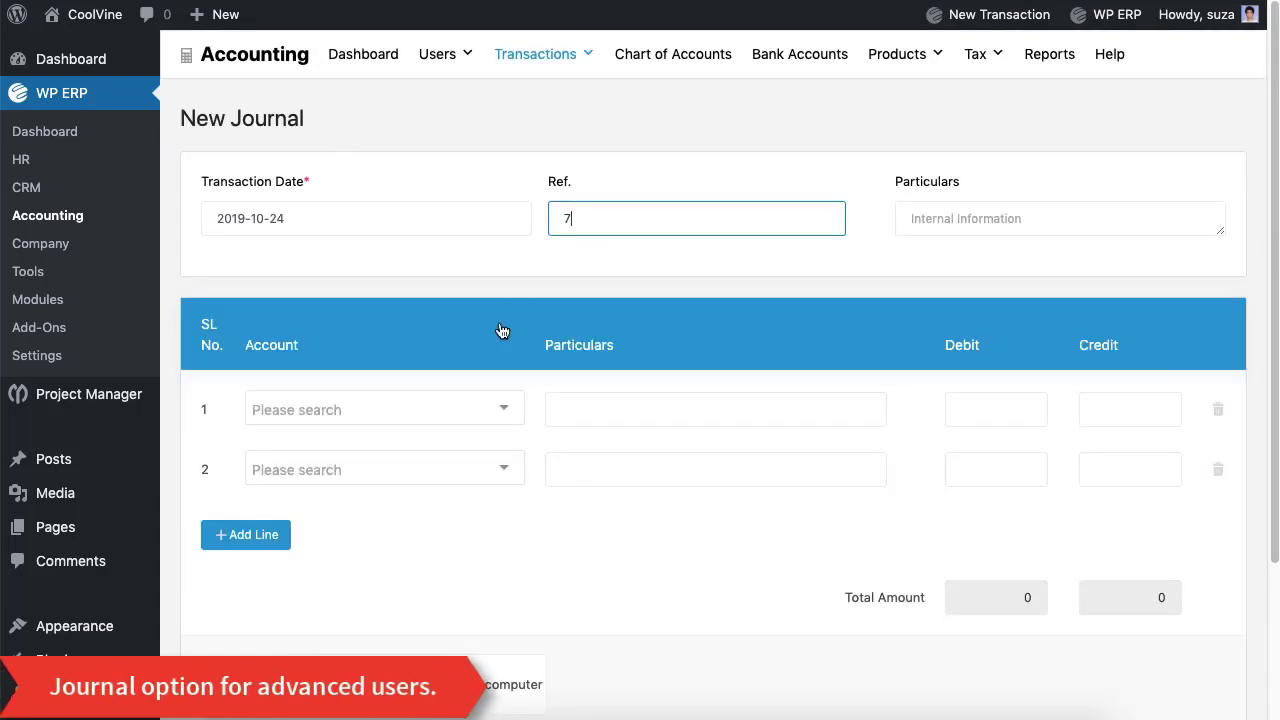
pyautogui.click(486, 414)
pyautogui.scroll(-5, 409, 266)
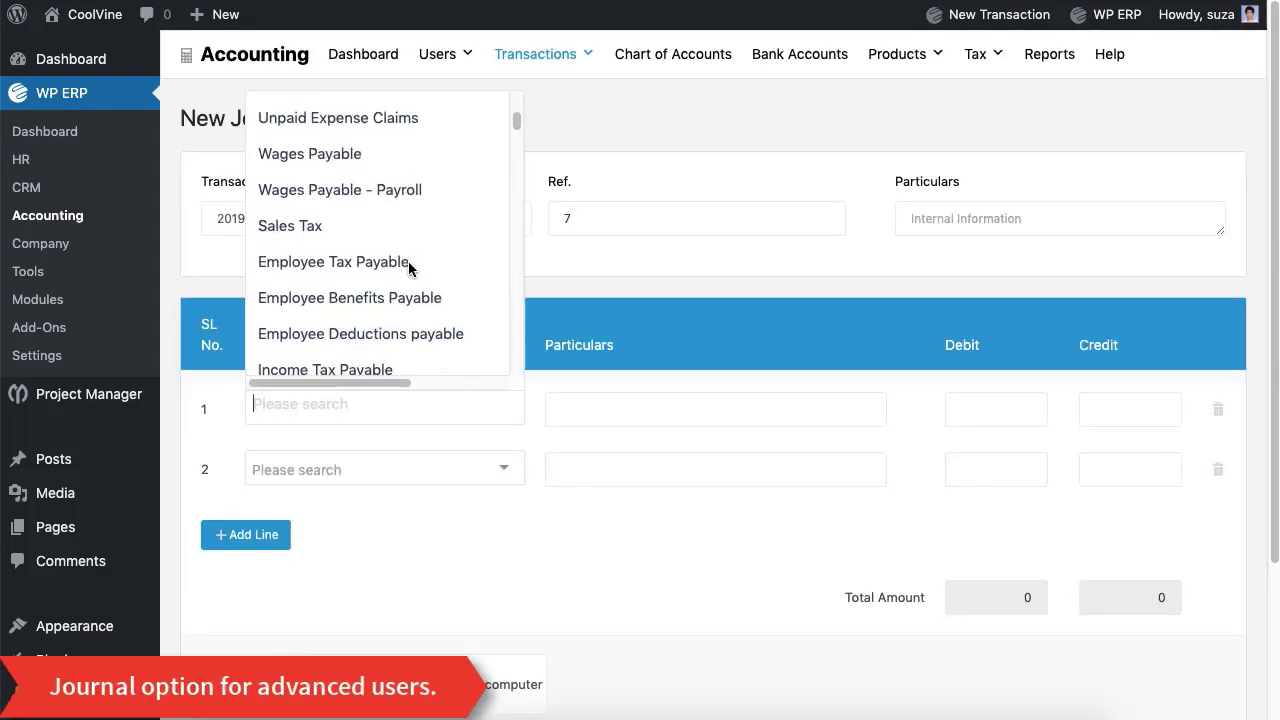
pyautogui.scroll(-1, 409, 266)
pyautogui.click(403, 260)
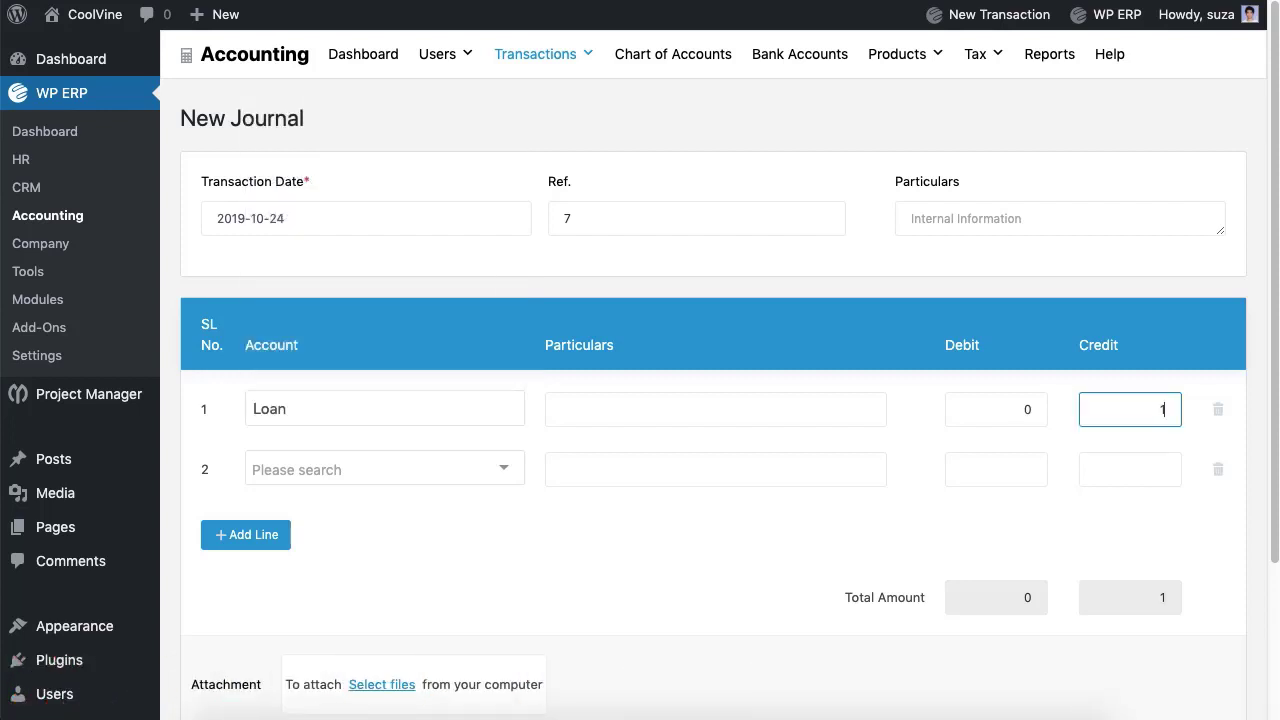
# Step: Put Cash on the second line, drop the extra line, save the 1000 journal, and open Reports
pyautogui.click(490, 457)
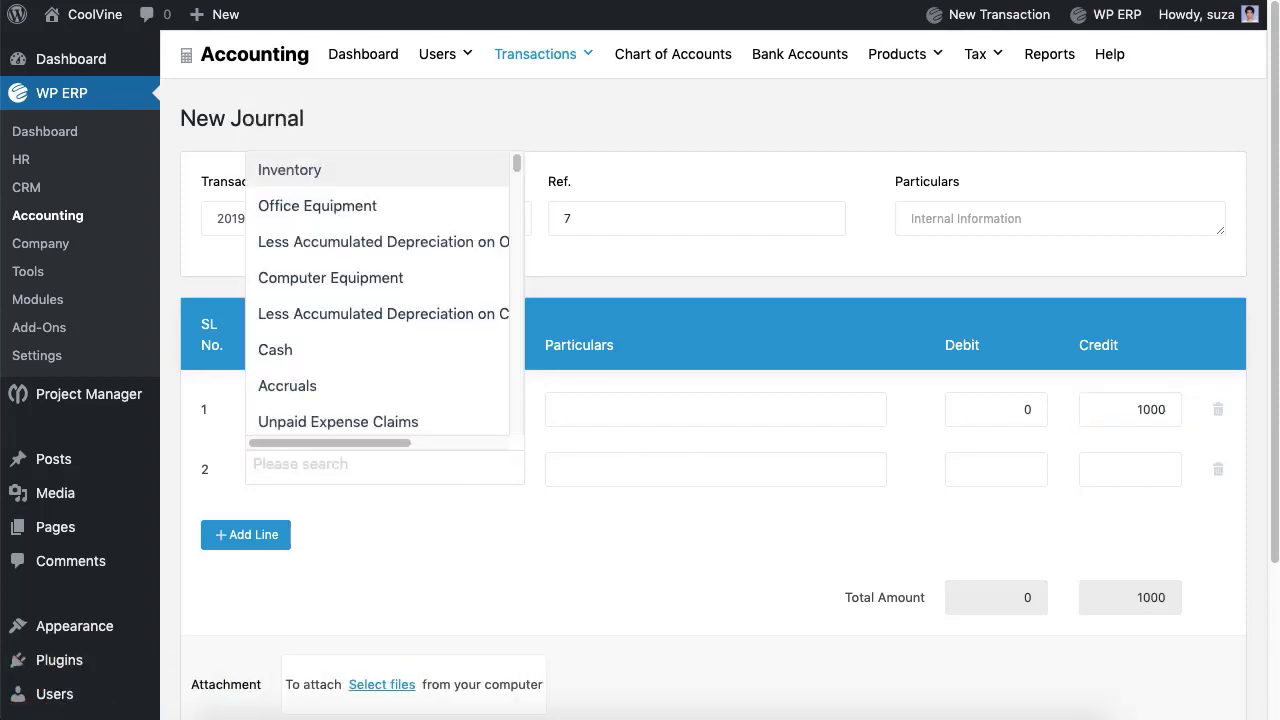
pyautogui.click(384, 353)
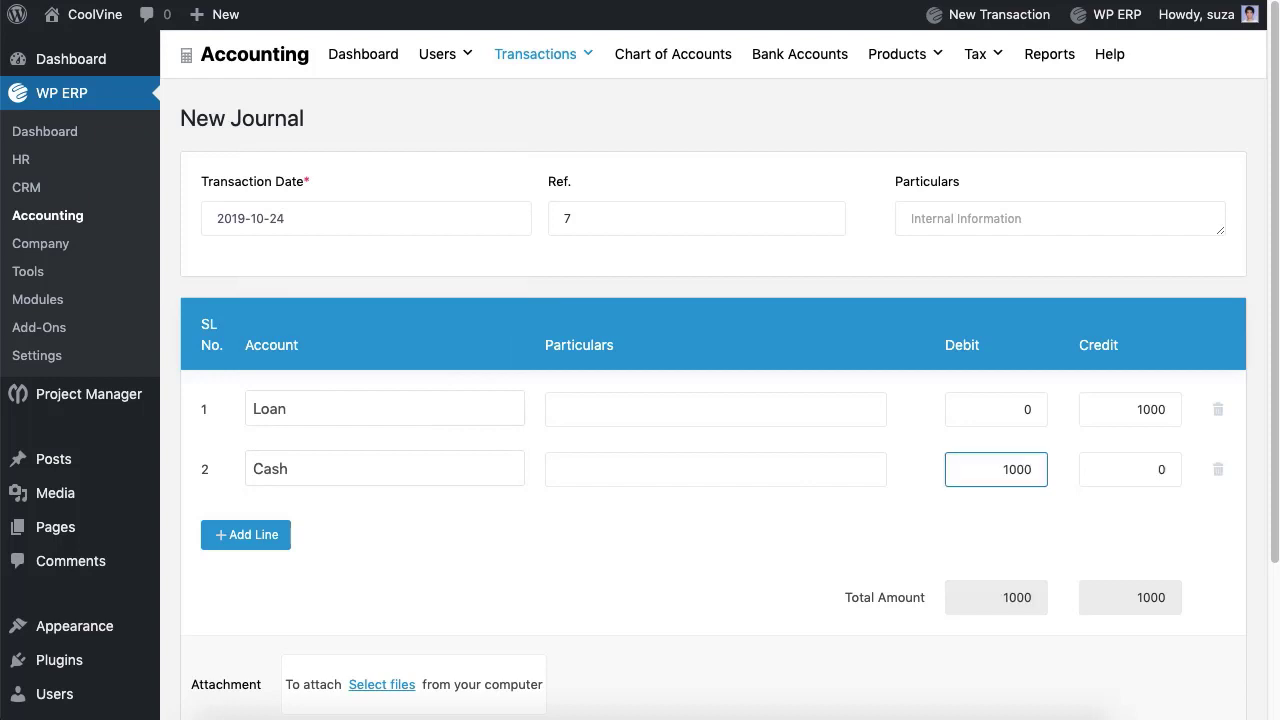
pyautogui.click(715, 409)
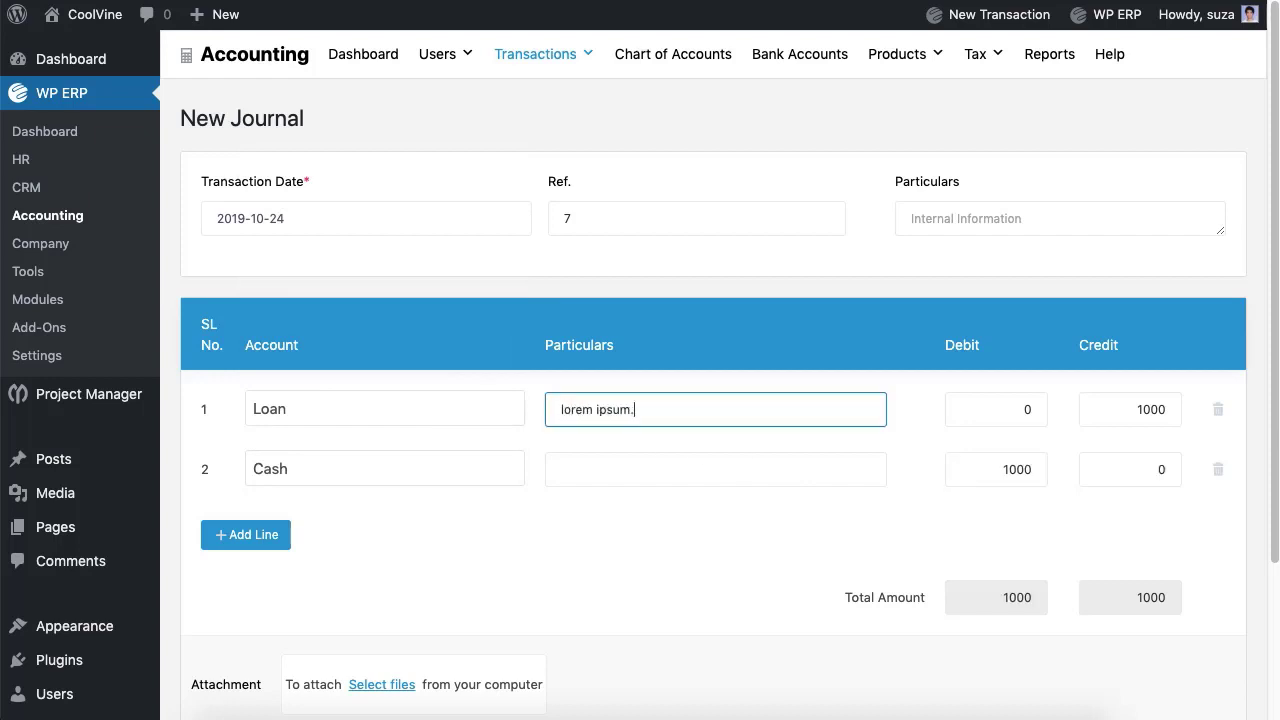
pyautogui.click(715, 469)
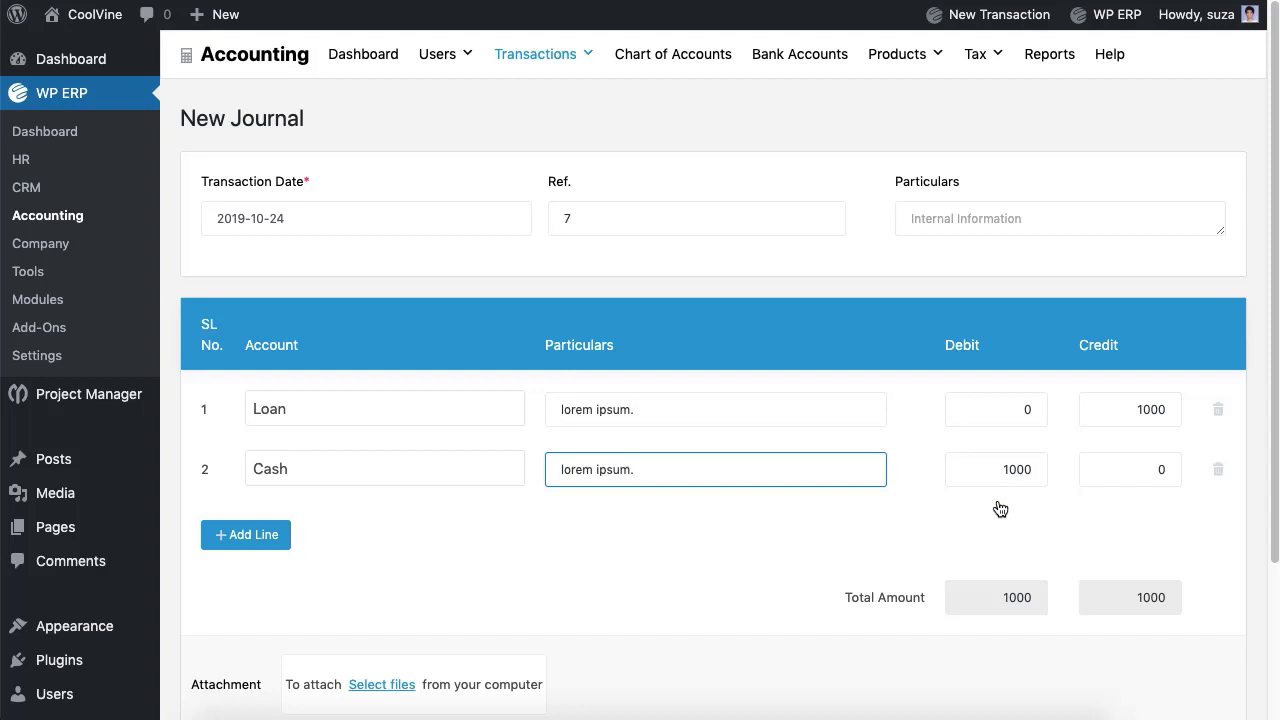
pyautogui.click(250, 545)
pyautogui.click(1219, 540)
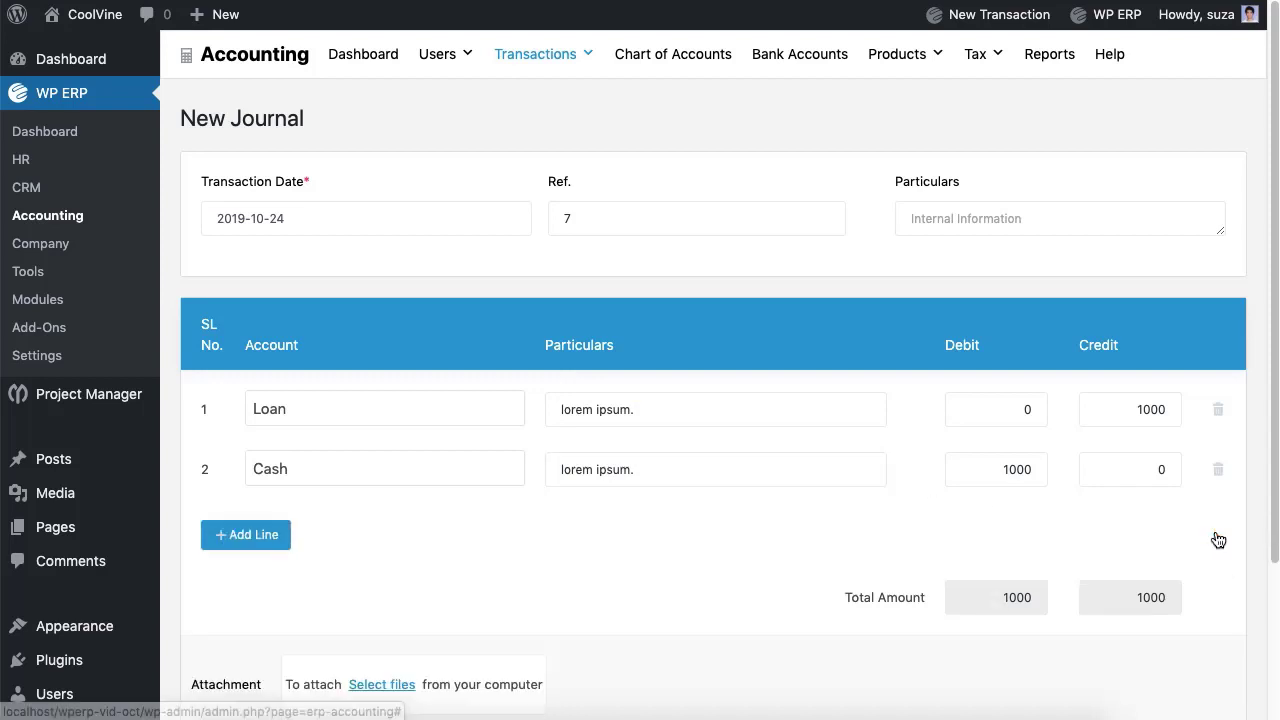
pyautogui.scroll(-3, 743, 594)
pyautogui.click(1199, 628)
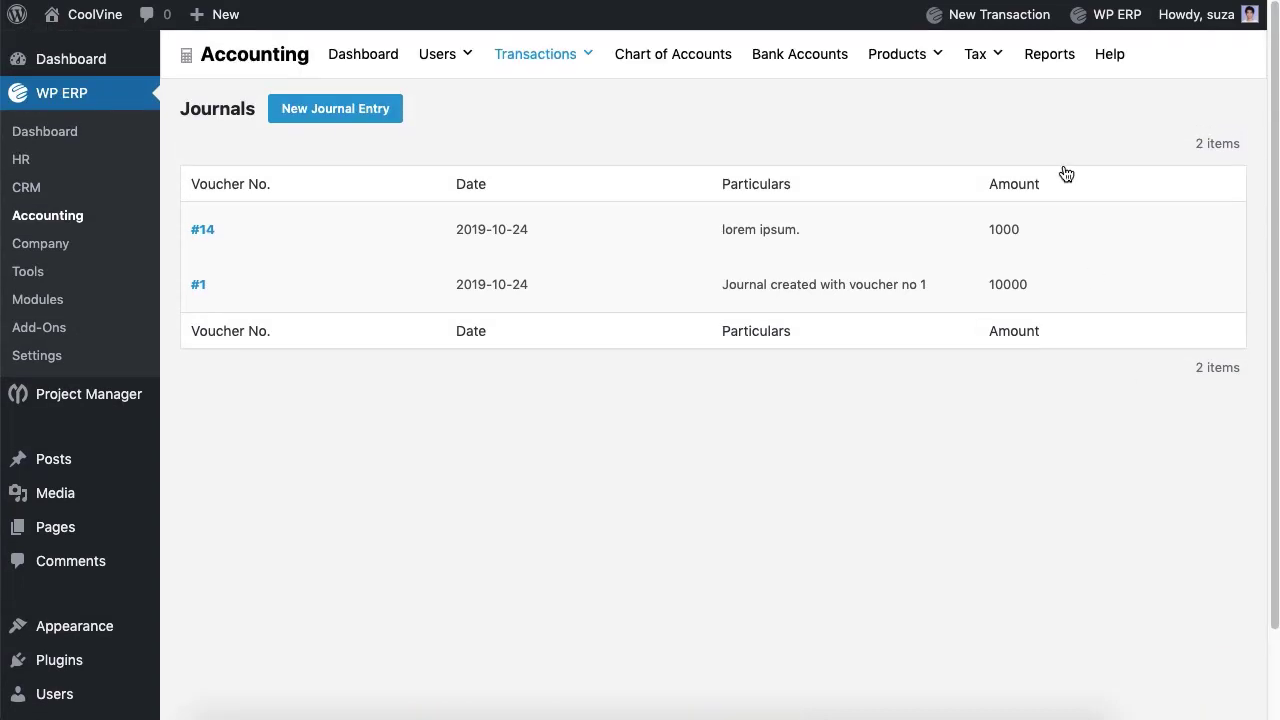
pyautogui.click(1037, 57)
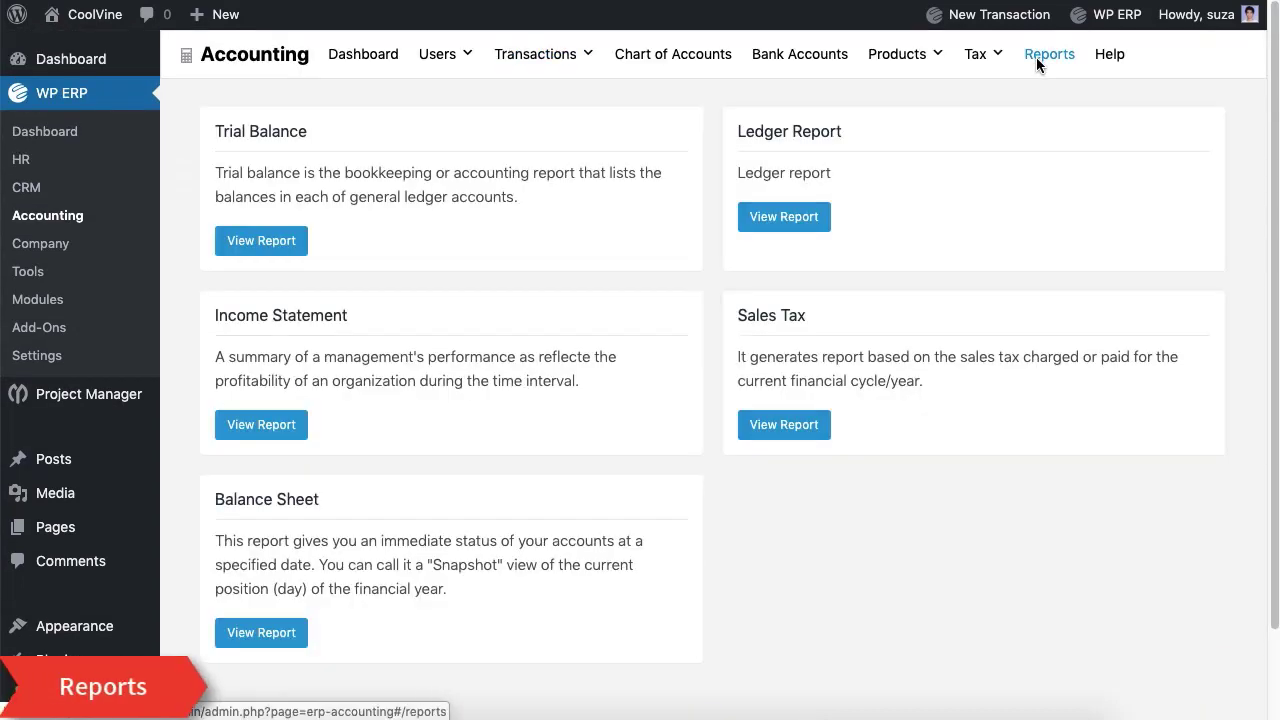
# Step: Review the Trial Balance report and its financial year choices without changing anything
pyautogui.click(286, 250)
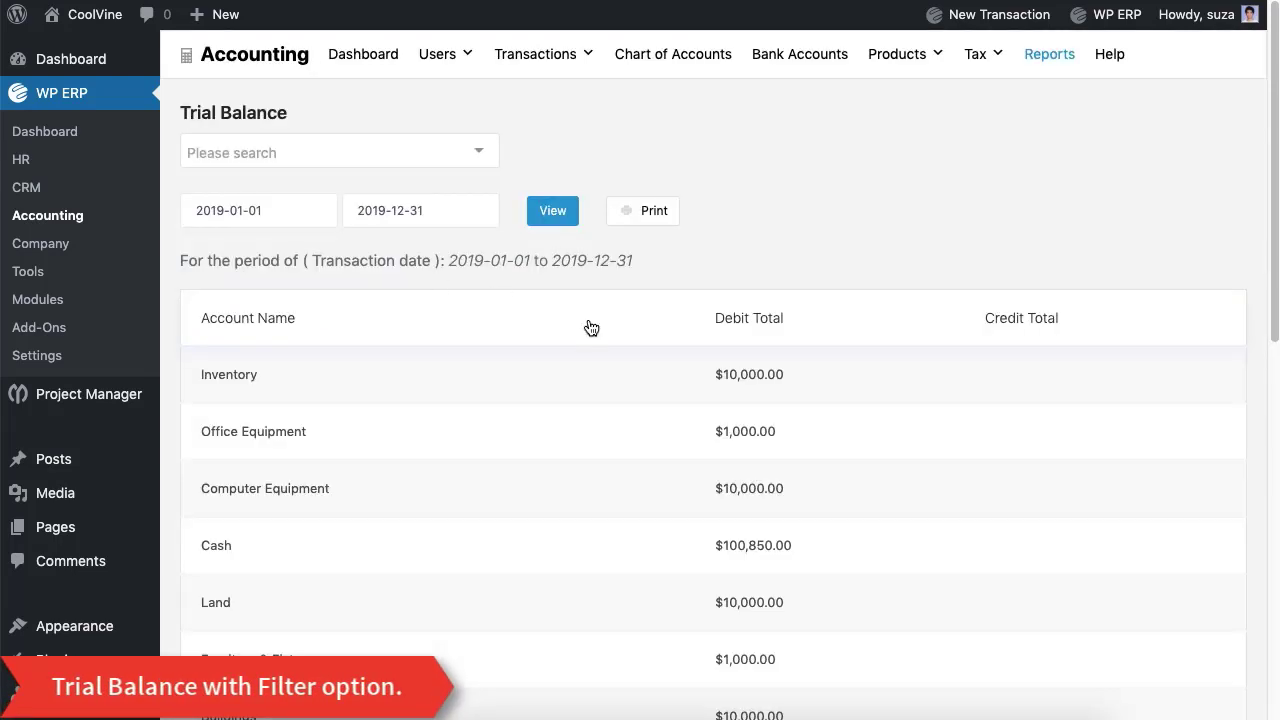
pyautogui.click(443, 160)
pyautogui.click(743, 91)
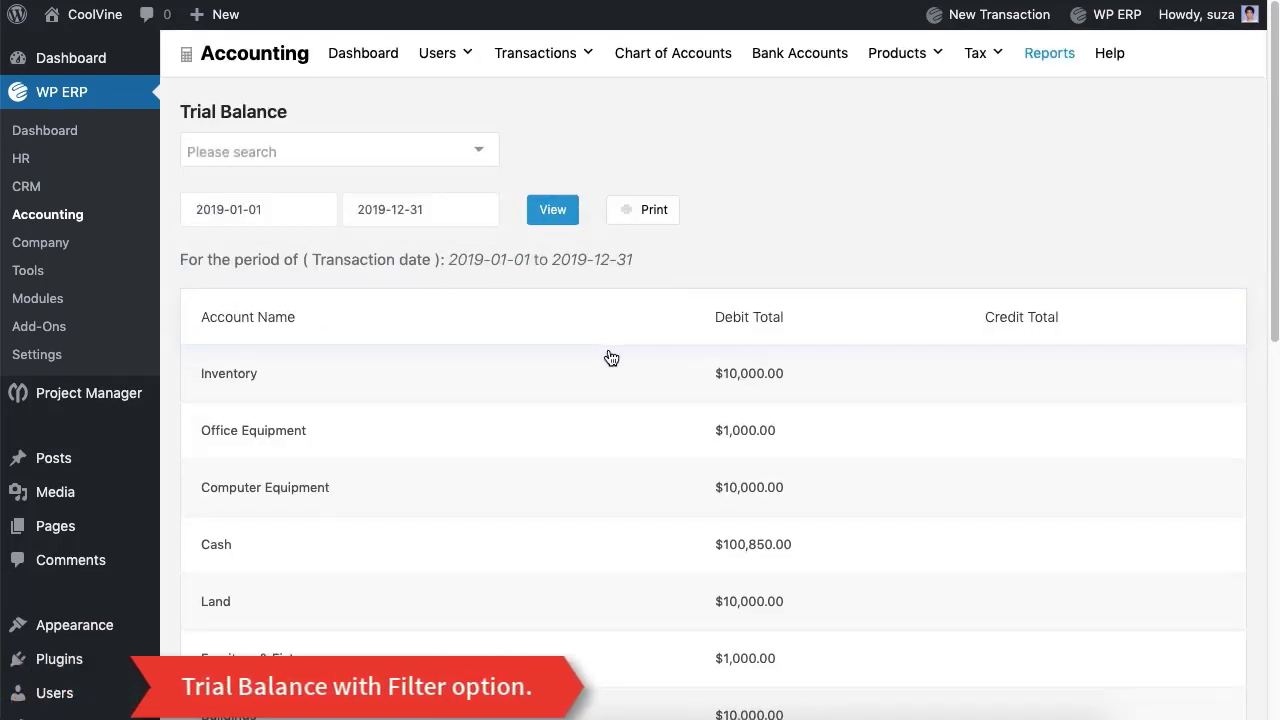
pyautogui.scroll(-12, 611, 358)
pyautogui.scroll(12, 611, 358)
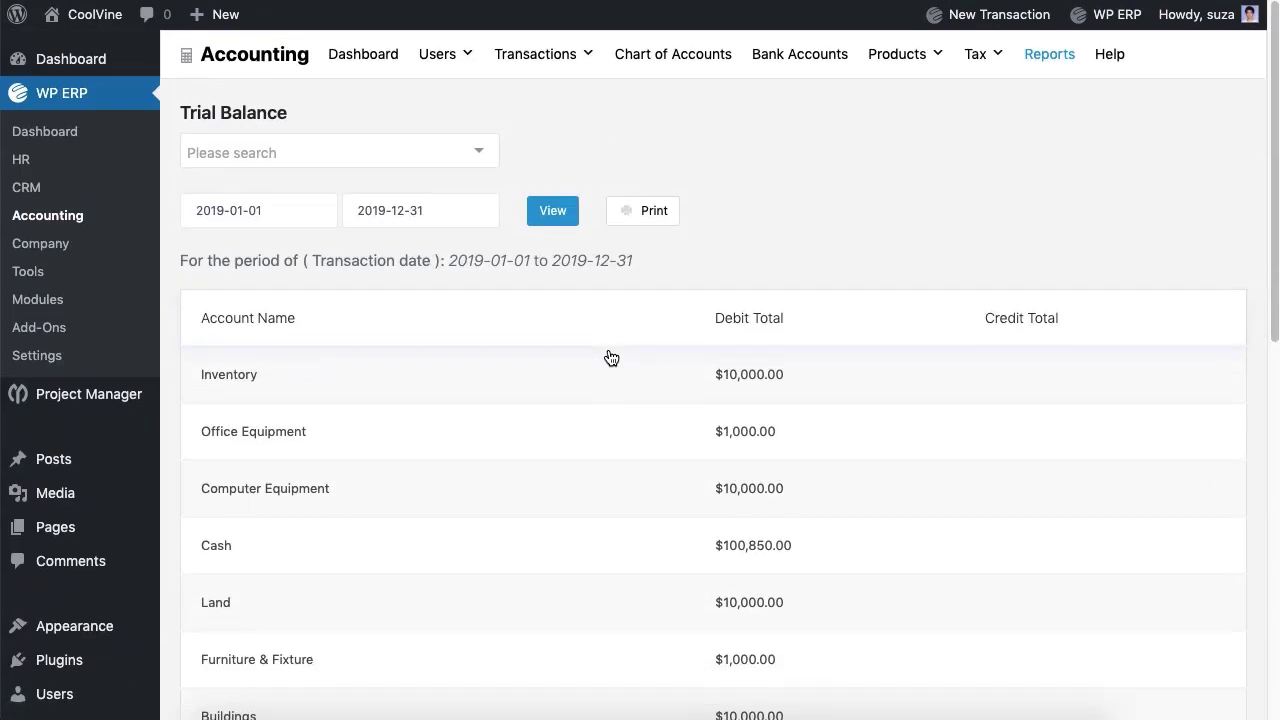
pyautogui.click(1049, 60)
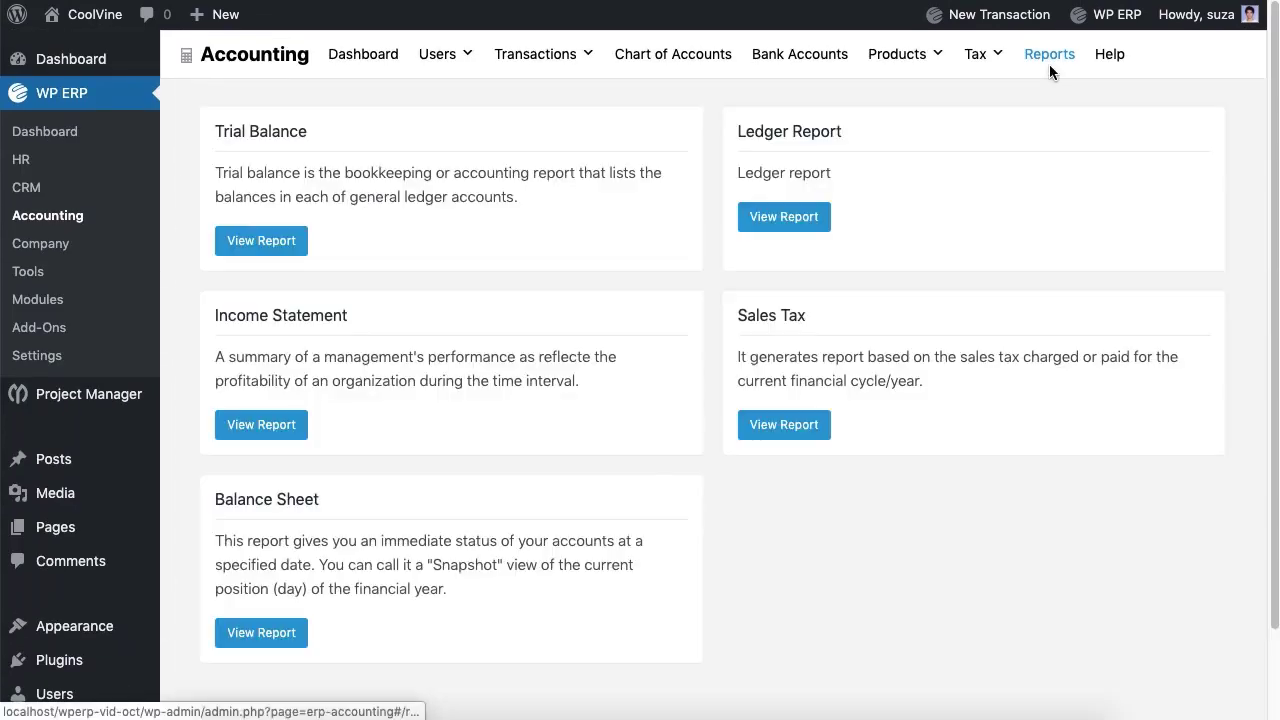
# Step: Open the Ledger Report, view voucher 14's journal entry, and return to the reports list
pyautogui.click(786, 214)
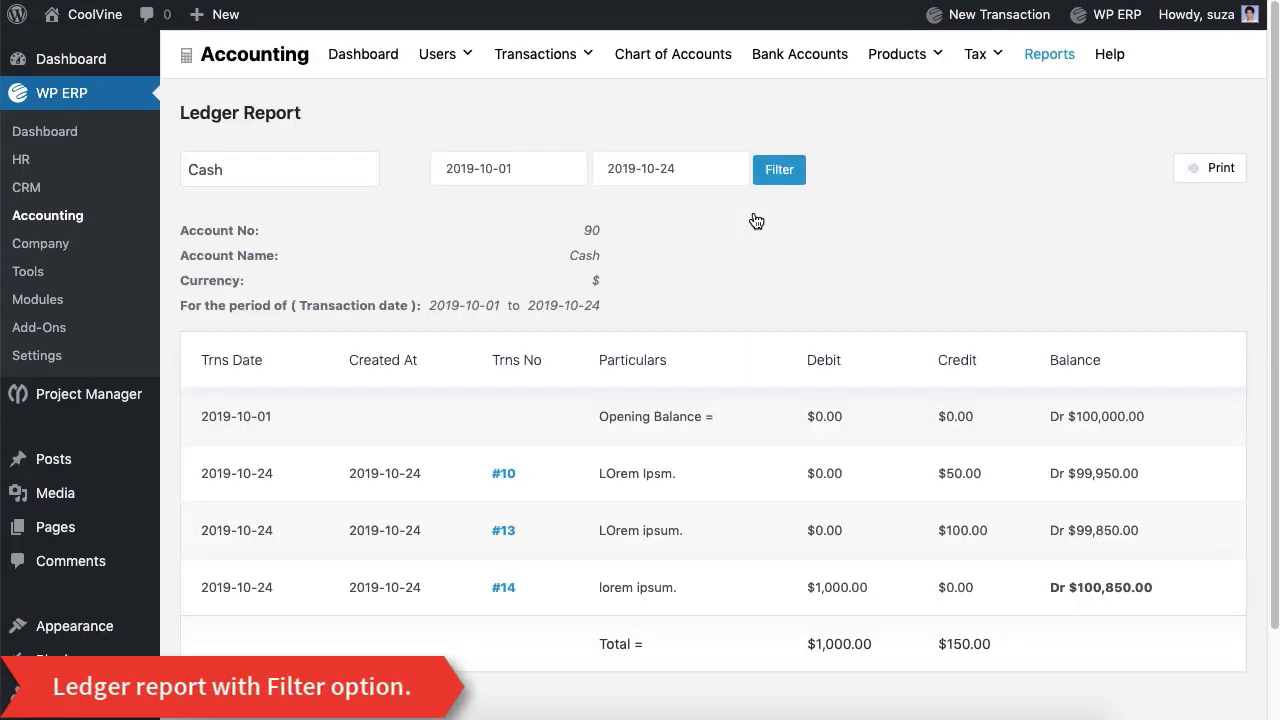
pyautogui.scroll(-2, 751, 220)
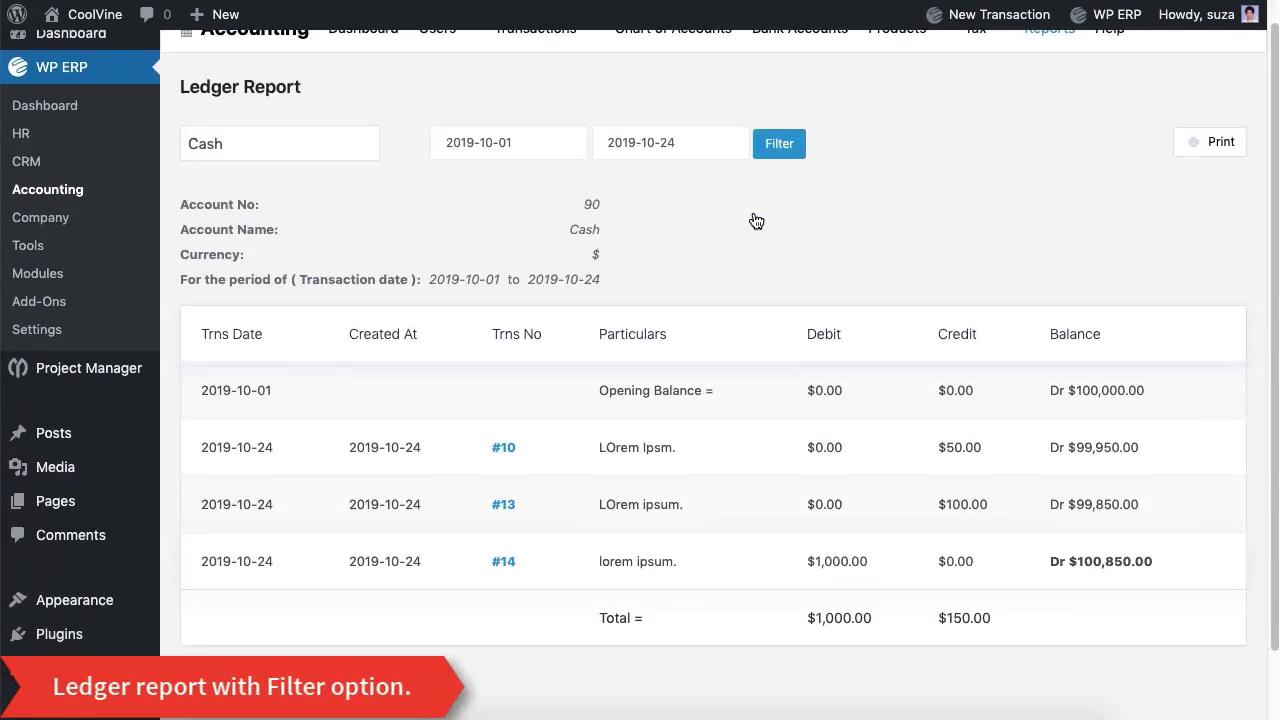
pyautogui.click(505, 484)
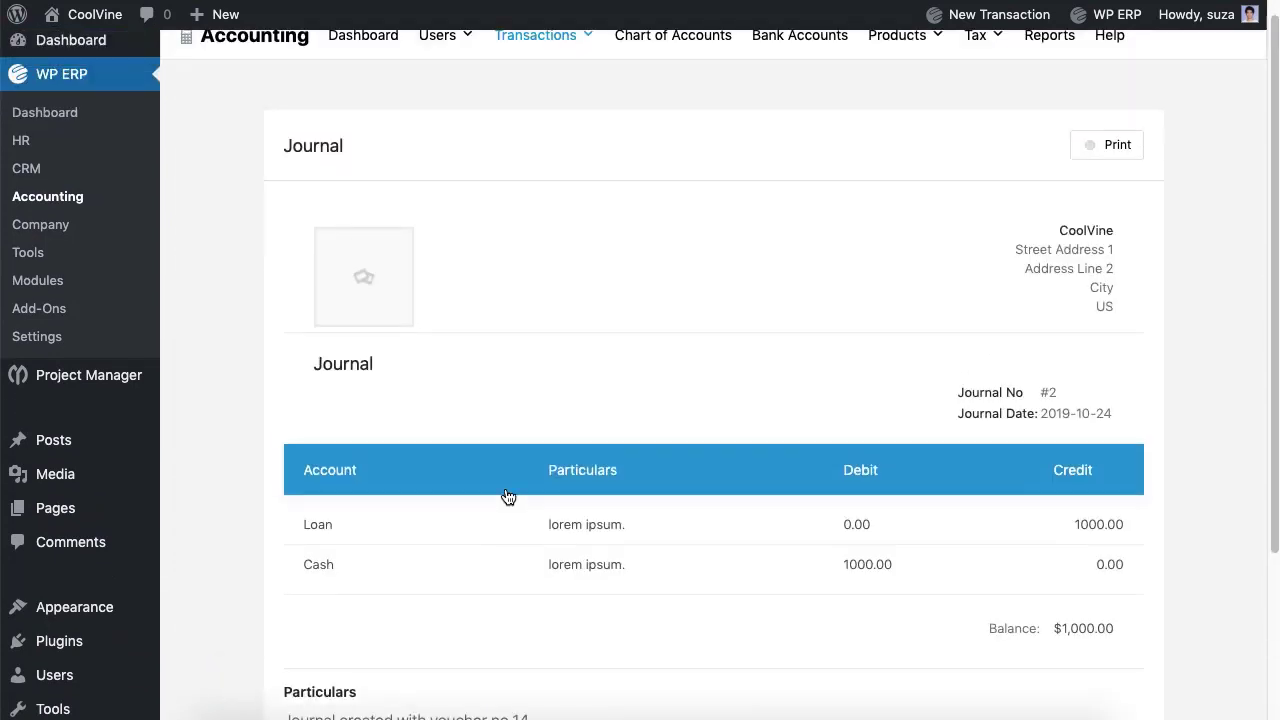
pyautogui.scroll(-4, 505, 494)
pyautogui.scroll(5, 505, 495)
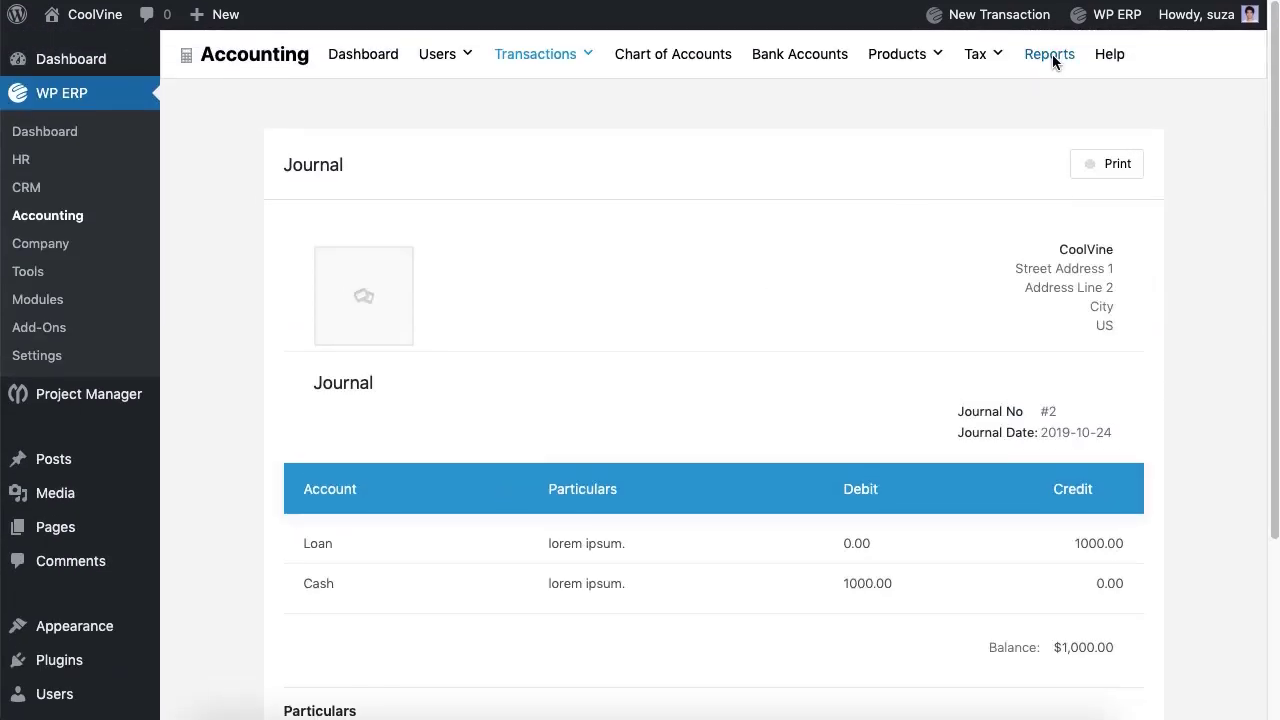
pyautogui.click(1050, 54)
# Step: Filter the Income Statement to the 2019-10-01 to 2019-10-24 date range
pyautogui.click(268, 438)
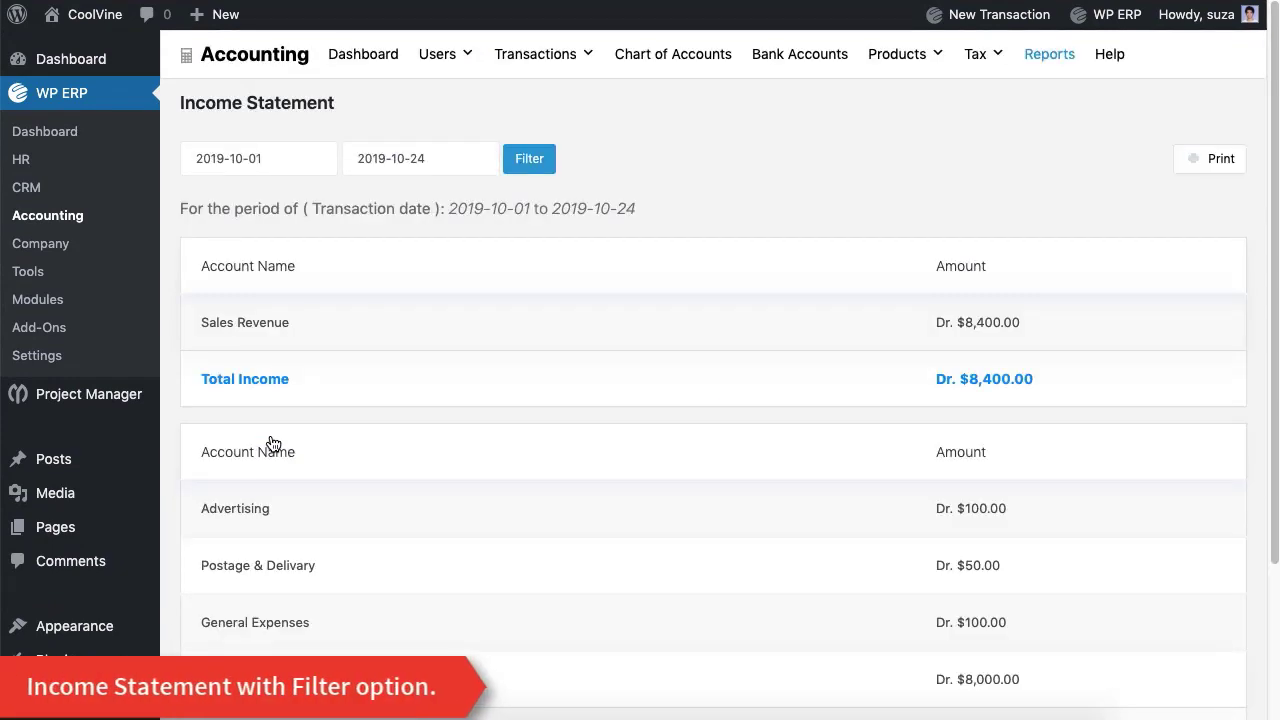
pyautogui.scroll(-4, 623, 343)
pyautogui.scroll(5, 623, 343)
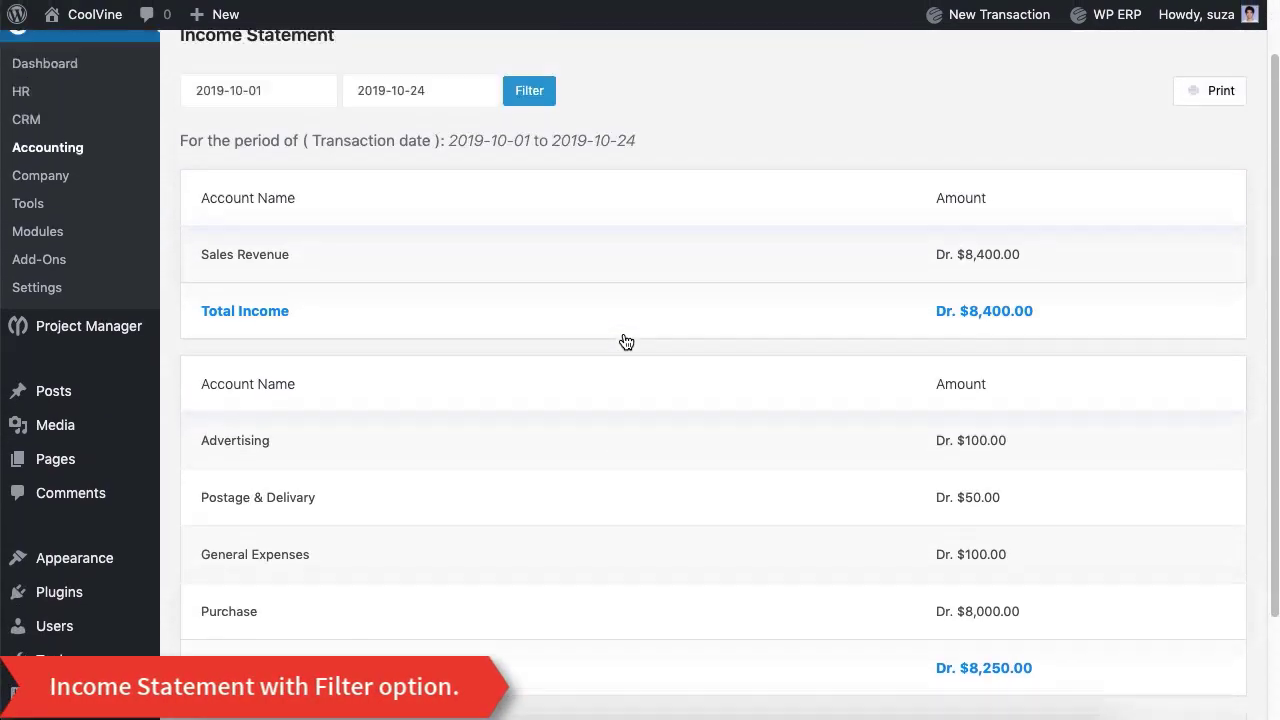
pyautogui.scroll(-5, 623, 343)
pyautogui.scroll(3, 623, 341)
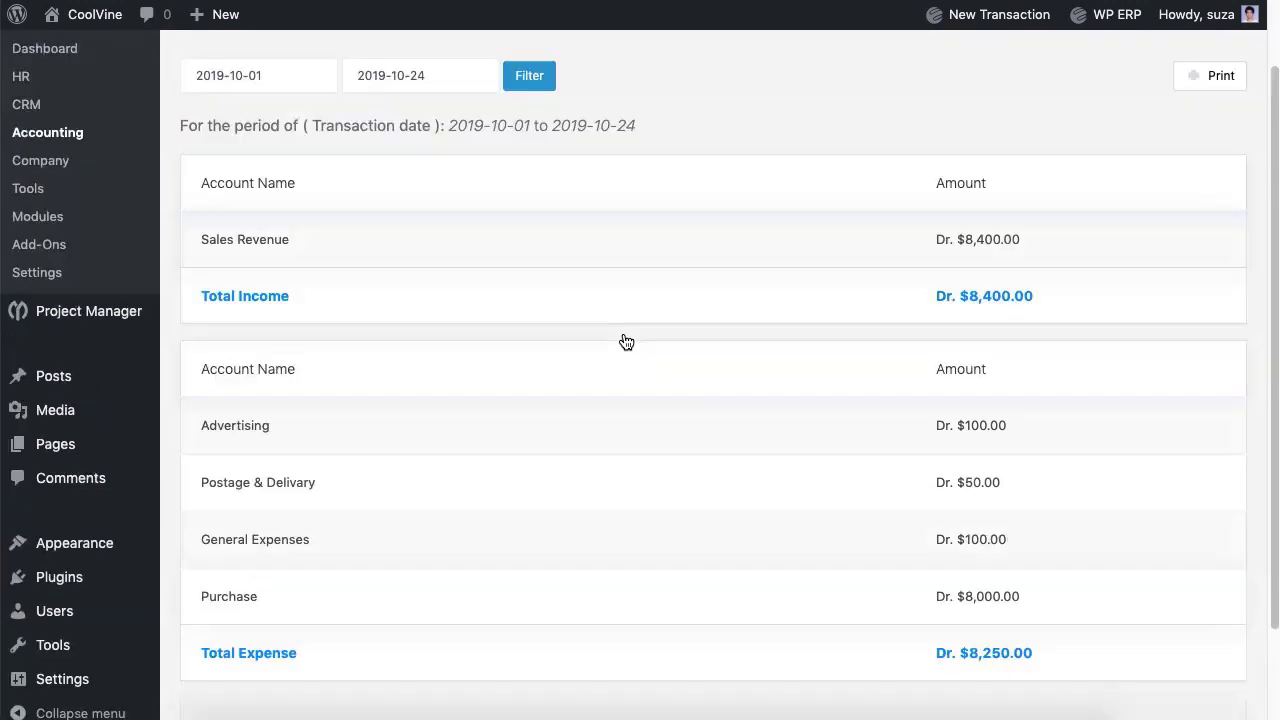
pyautogui.click(258, 158)
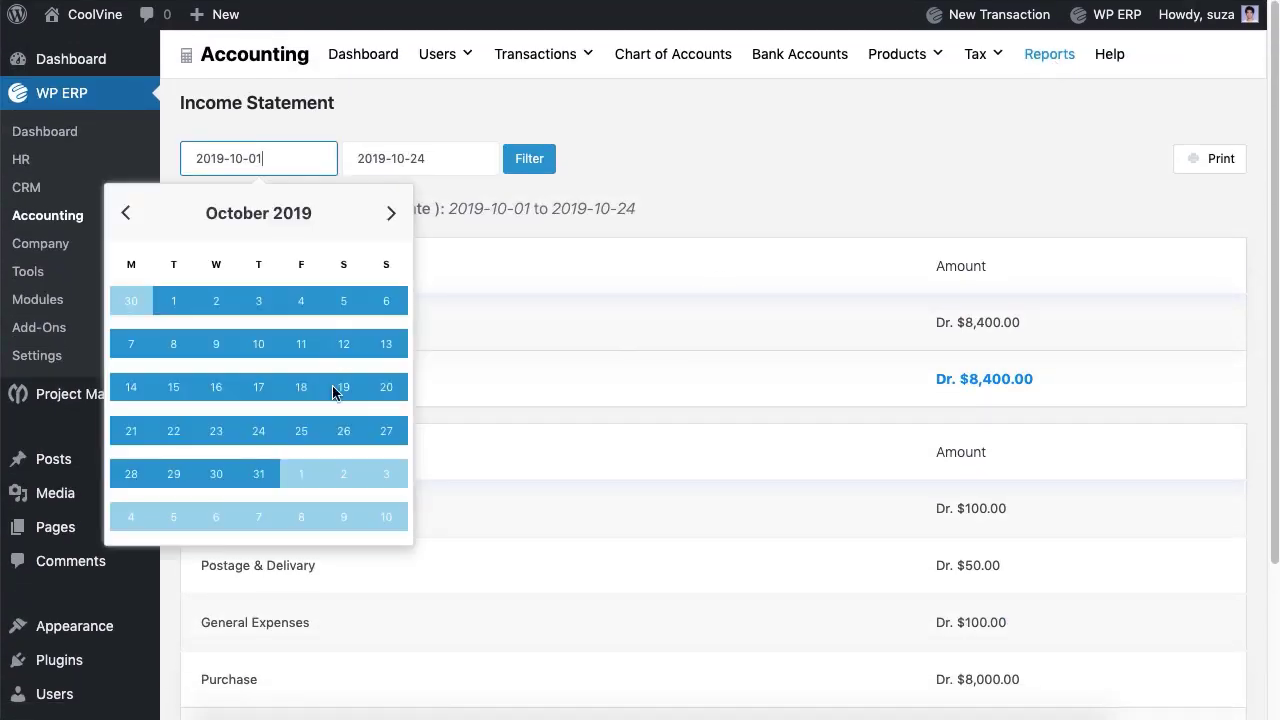
pyautogui.click(420, 158)
pyautogui.click(543, 160)
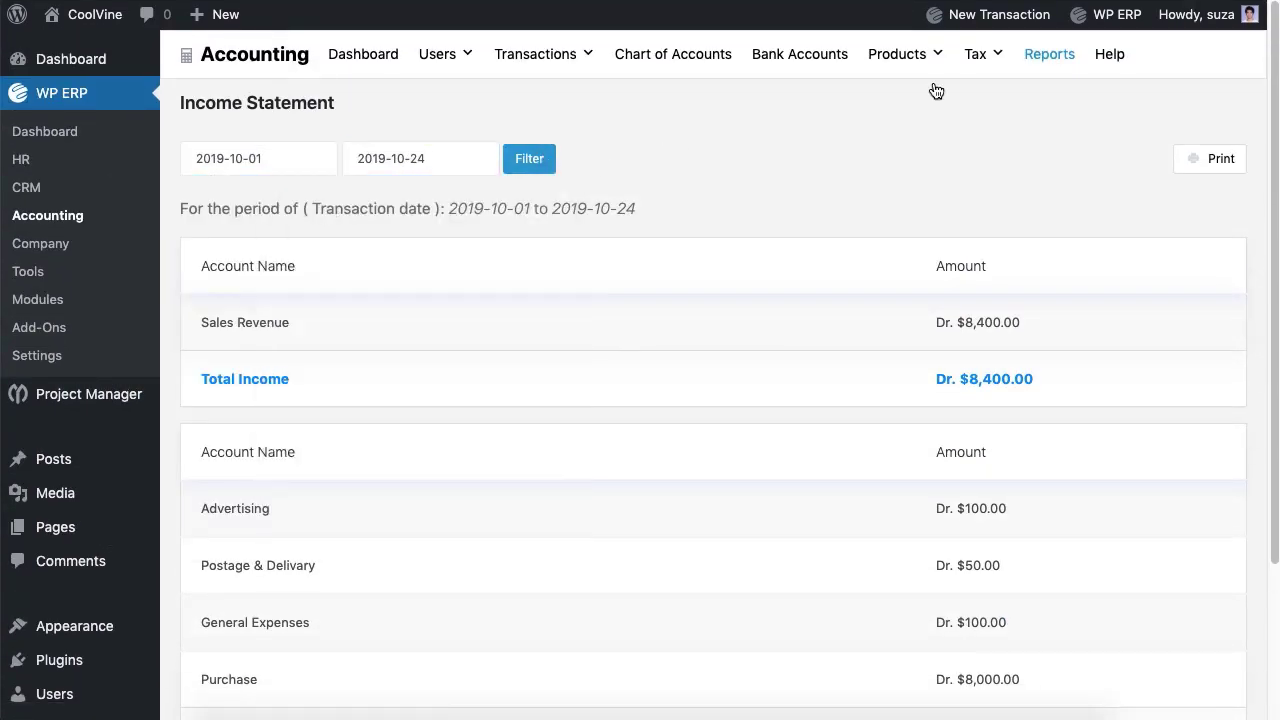
# Step: View the NBR Sales Tax Report, which lists no items, then return to Reports
pyautogui.click(1055, 57)
pyautogui.click(806, 434)
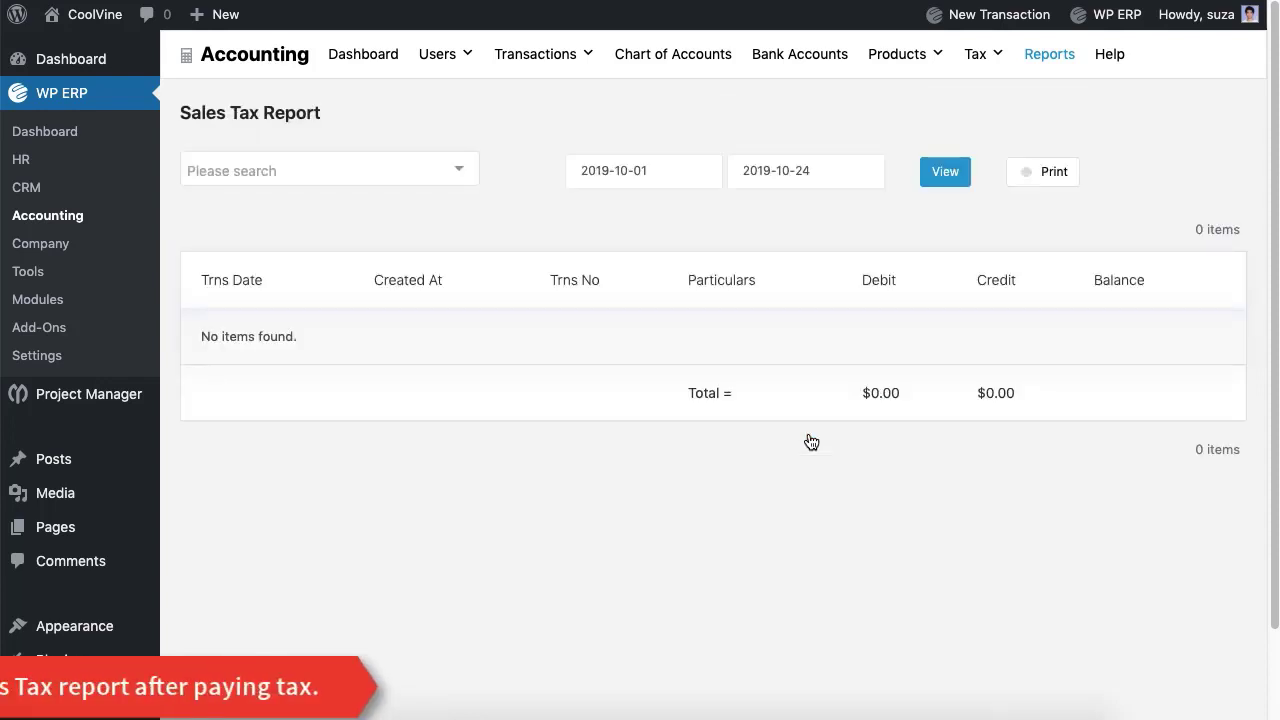
pyautogui.click(424, 180)
pyautogui.click(418, 203)
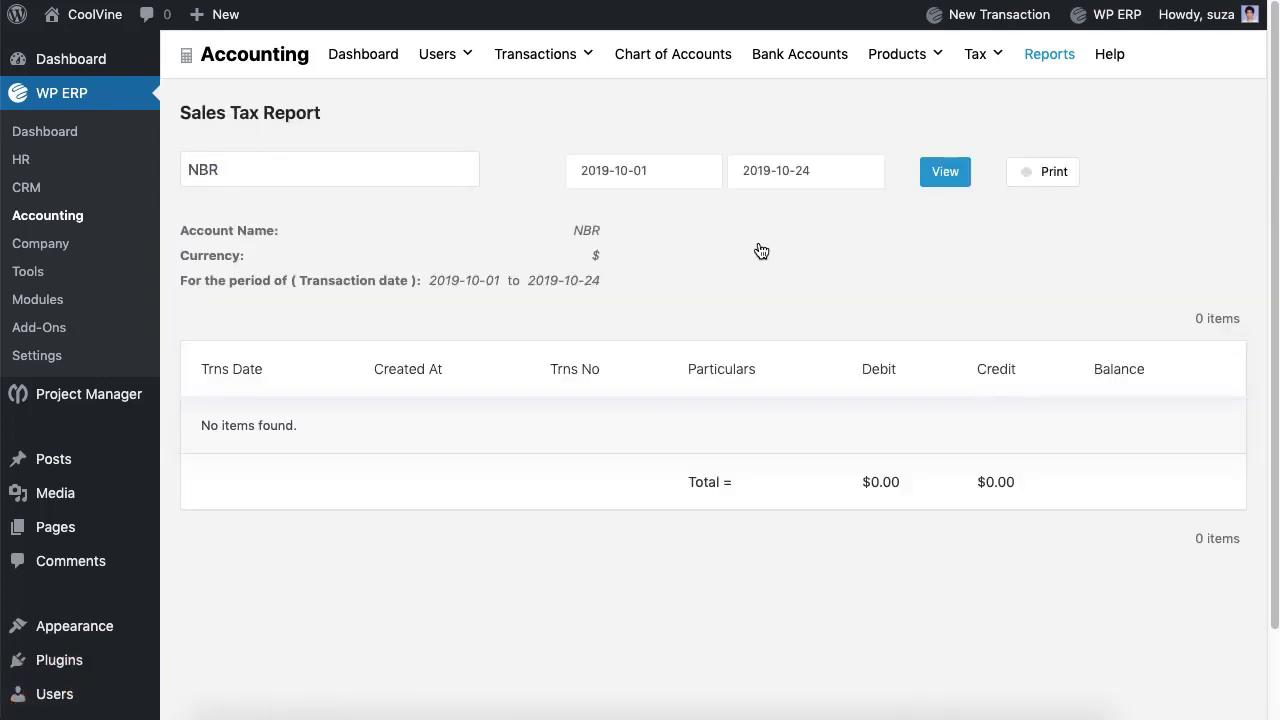
pyautogui.click(1049, 55)
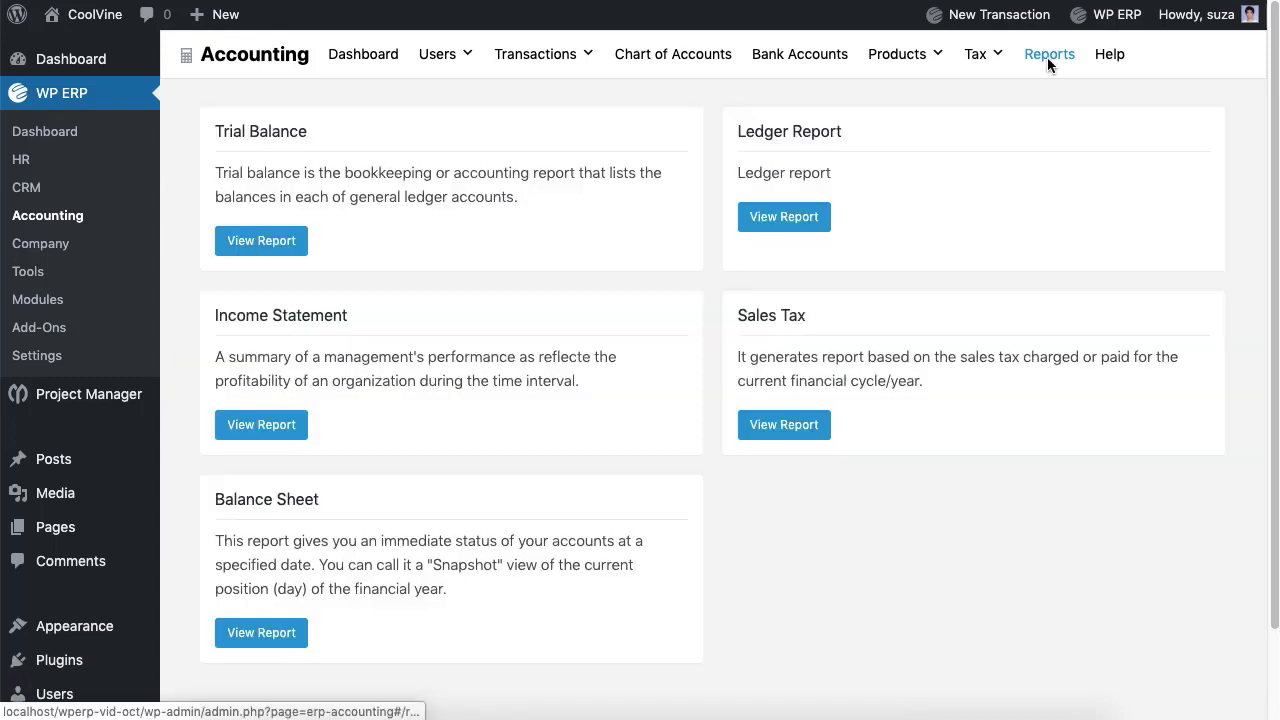
# Step: Filter the Balance Sheet to the October 2019 date range
pyautogui.click(290, 637)
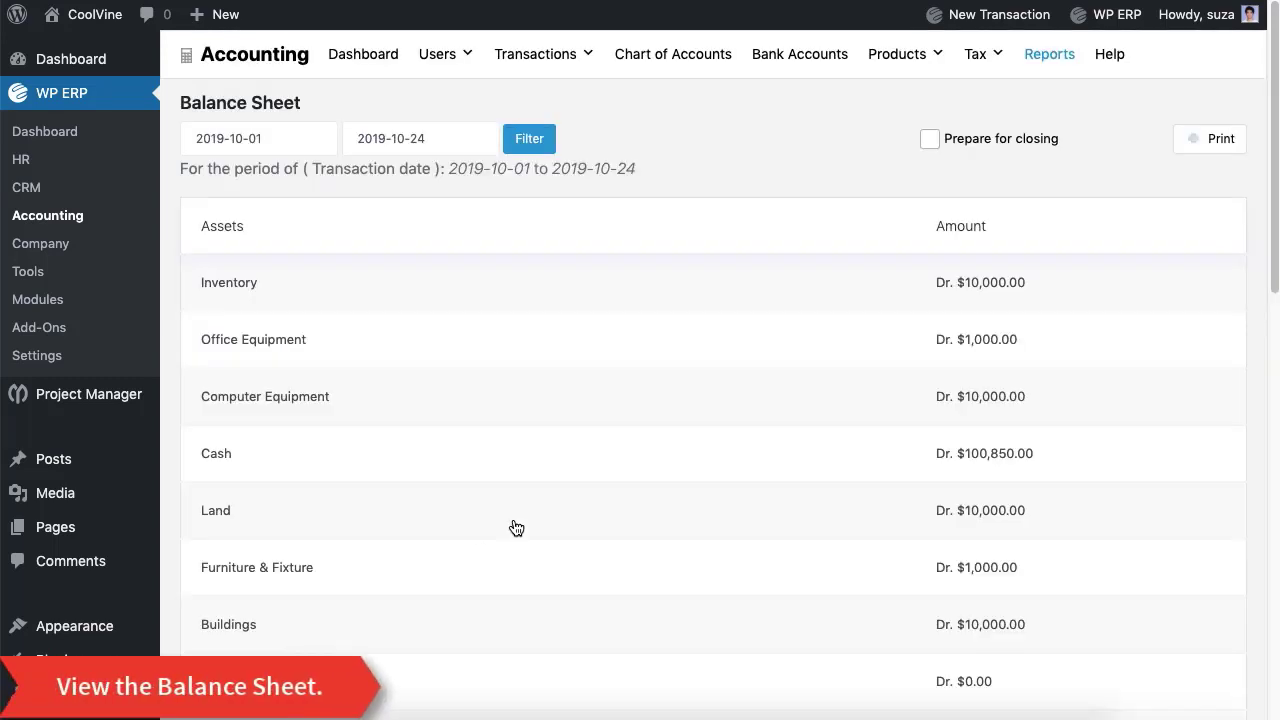
pyautogui.scroll(-5, 515, 527)
pyautogui.scroll(-6, 515, 527)
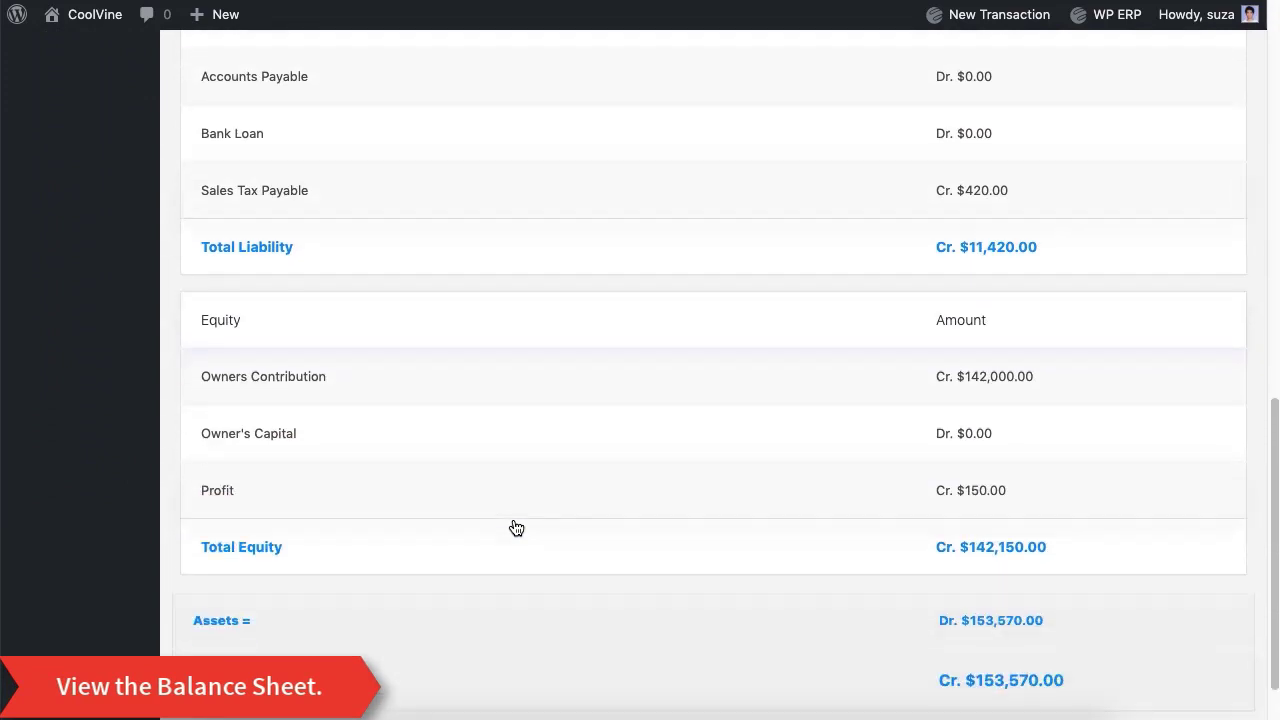
pyautogui.scroll(11, 516, 527)
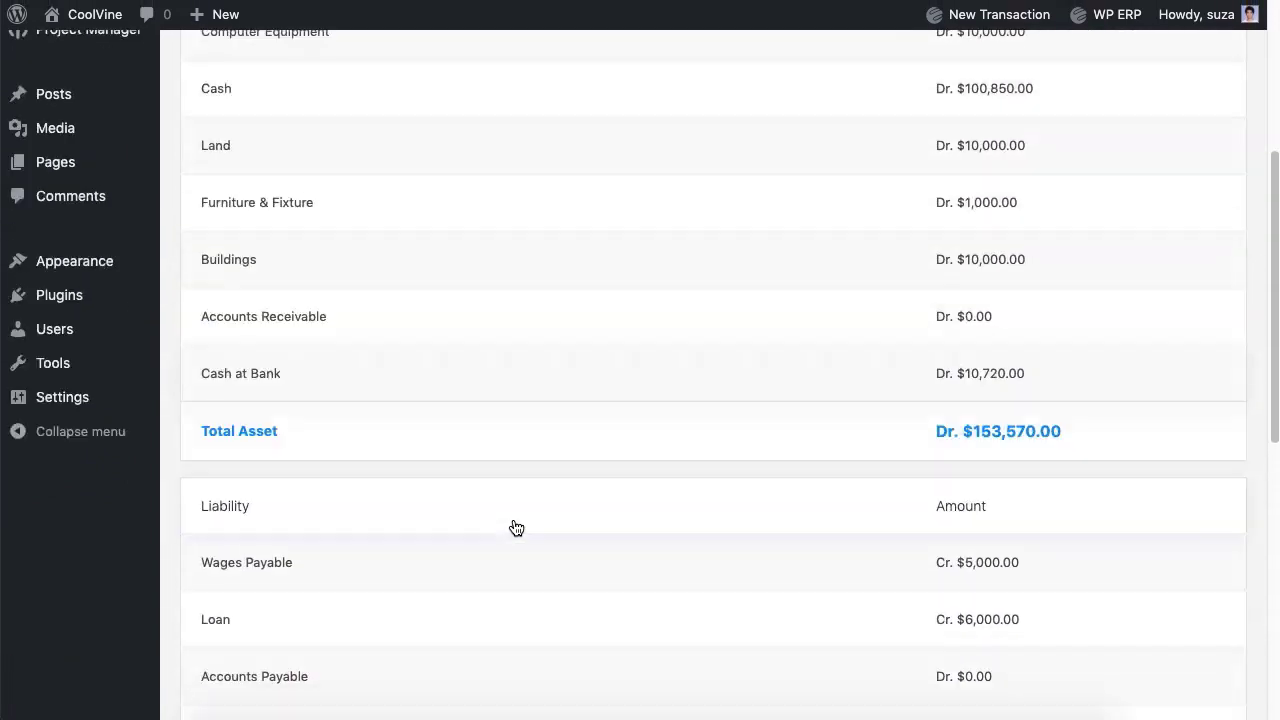
pyautogui.click(258, 138)
pyautogui.click(420, 138)
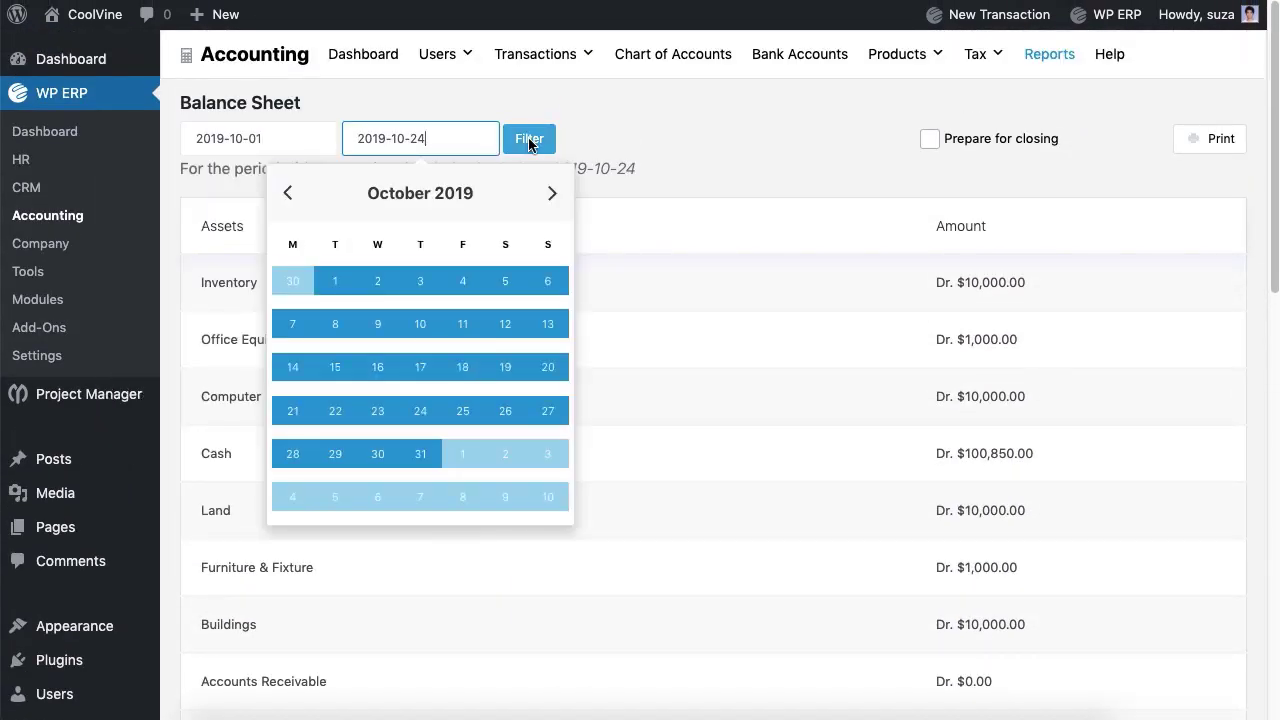
pyautogui.click(648, 148)
# Step: Check the Balance Sheet balances at $153,570.00, then open the Tax Payments list
pyautogui.scroll(-10, 735, 152)
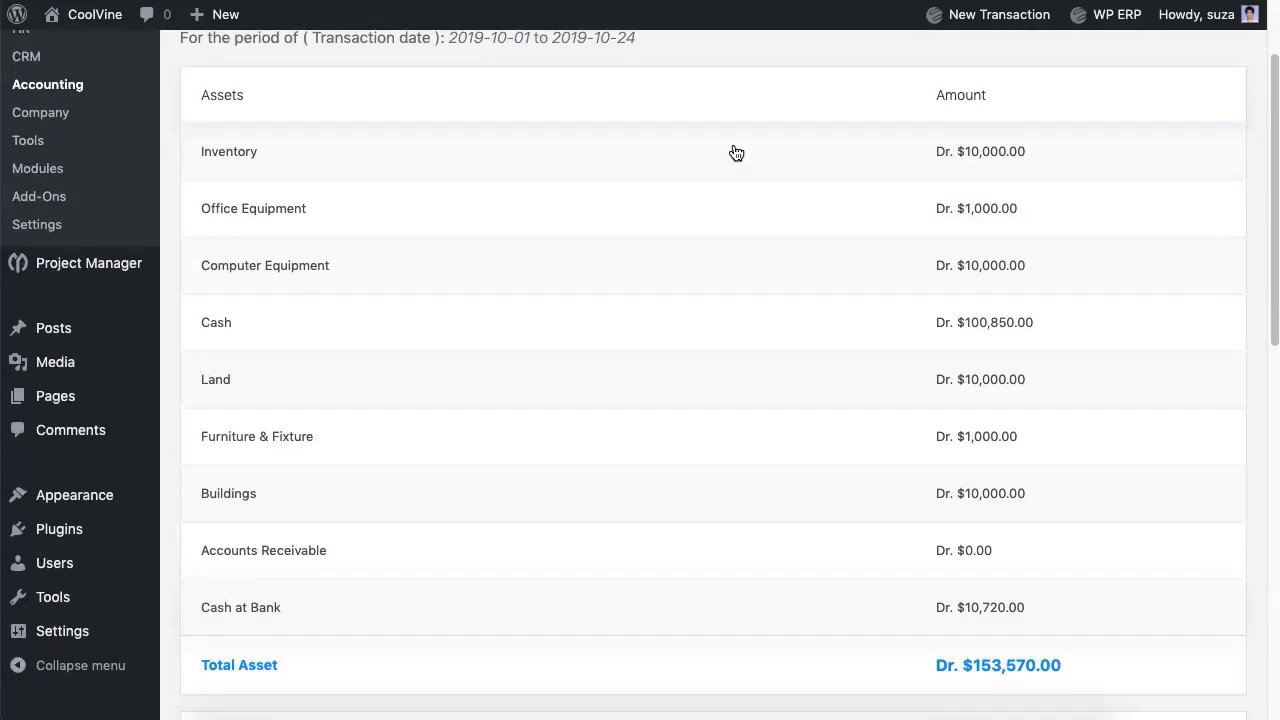
pyautogui.scroll(10, 736, 152)
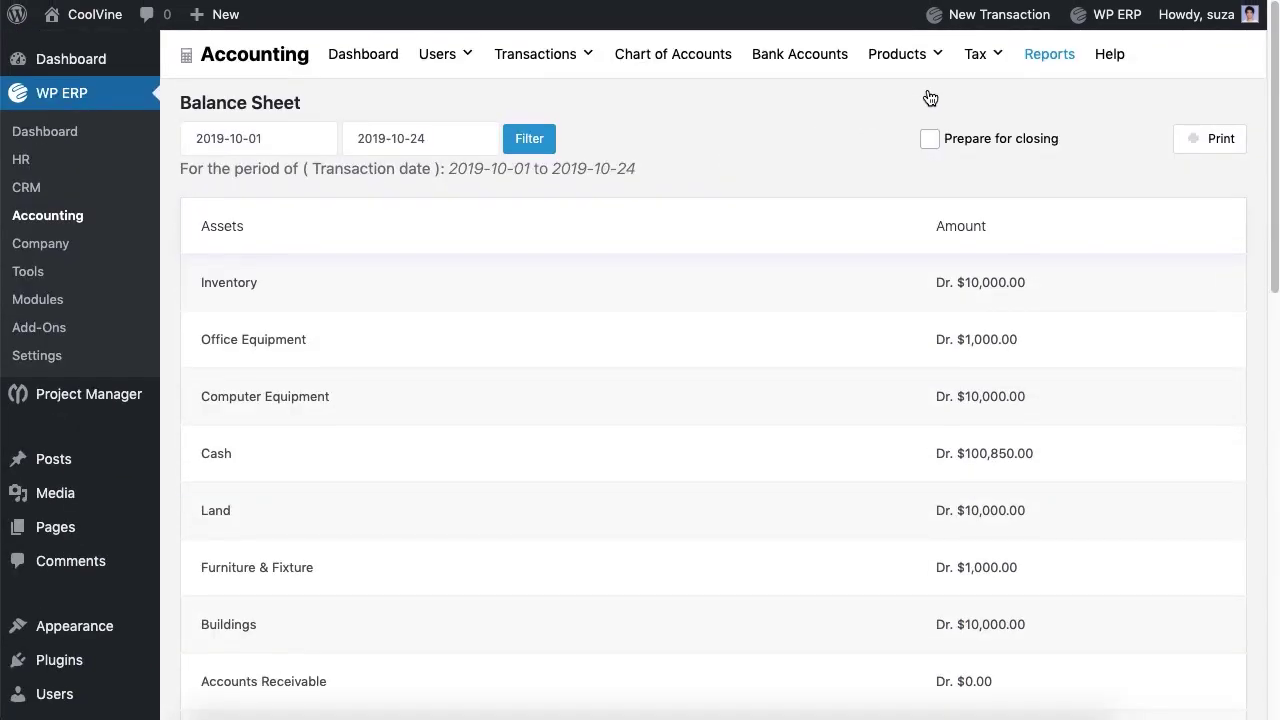
pyautogui.moveTo(981, 61)
pyautogui.click(995, 134)
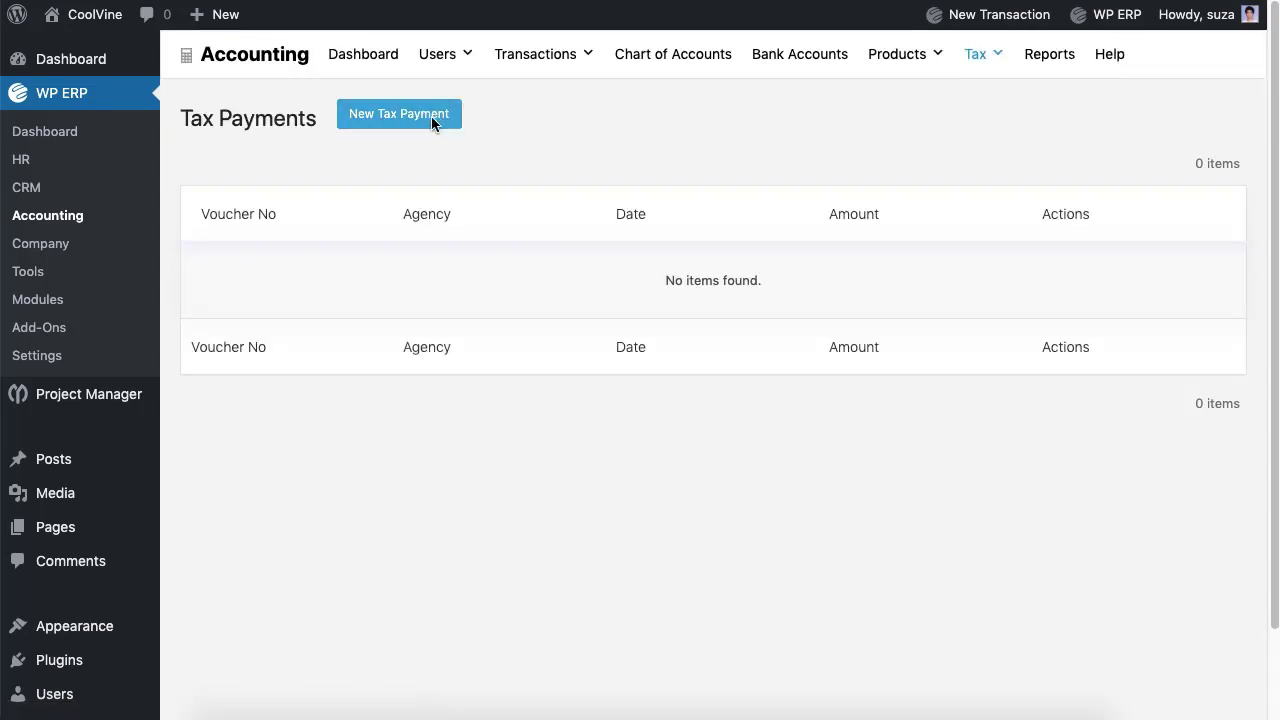
# Step: Record a 420 cash tax payment from the Cash account to NBR, saved as voucher #15
pyautogui.click(431, 116)
pyautogui.click(260, 218)
pyautogui.click(385, 262)
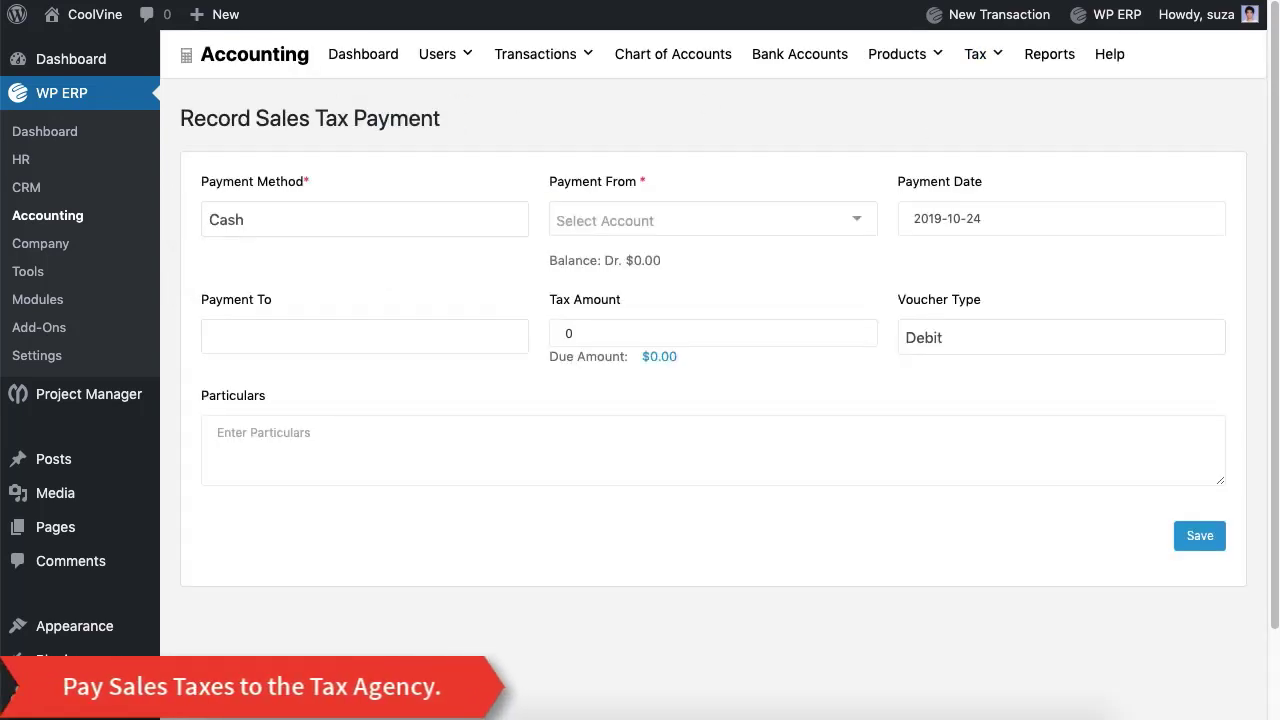
pyautogui.click(690, 220)
pyautogui.click(646, 258)
pyautogui.click(451, 345)
pyautogui.click(441, 380)
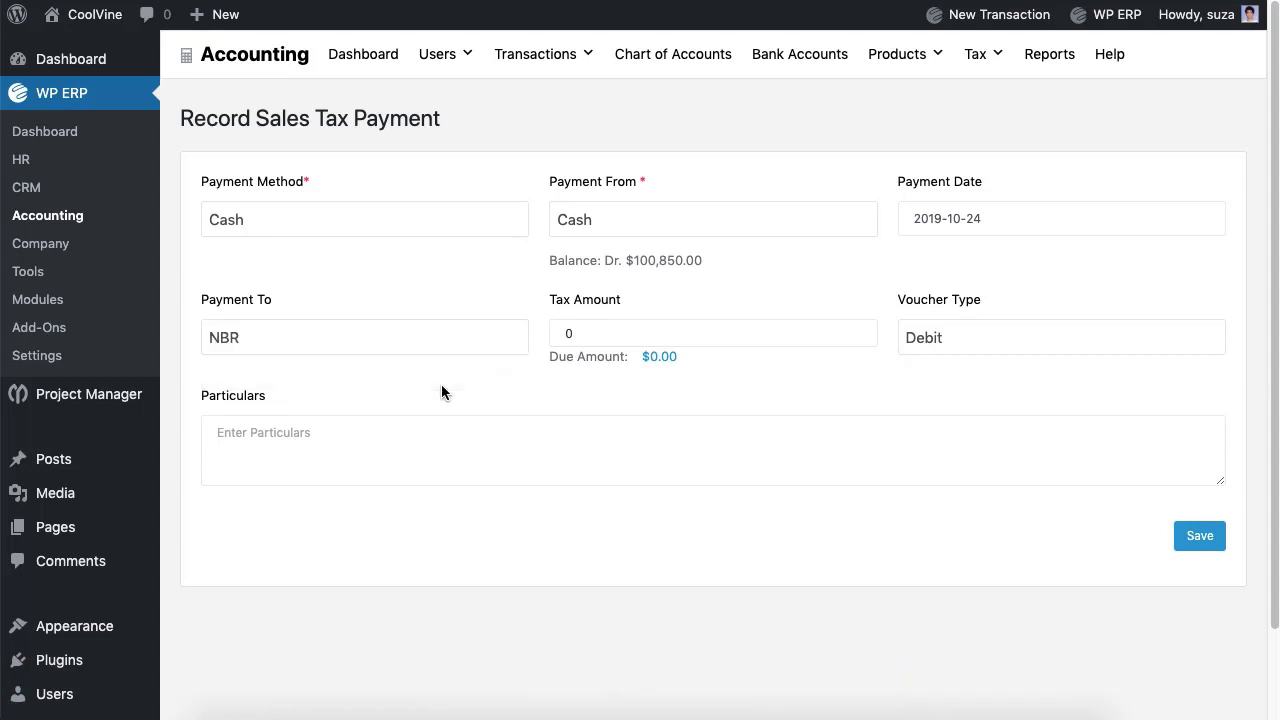
pyautogui.click(650, 333)
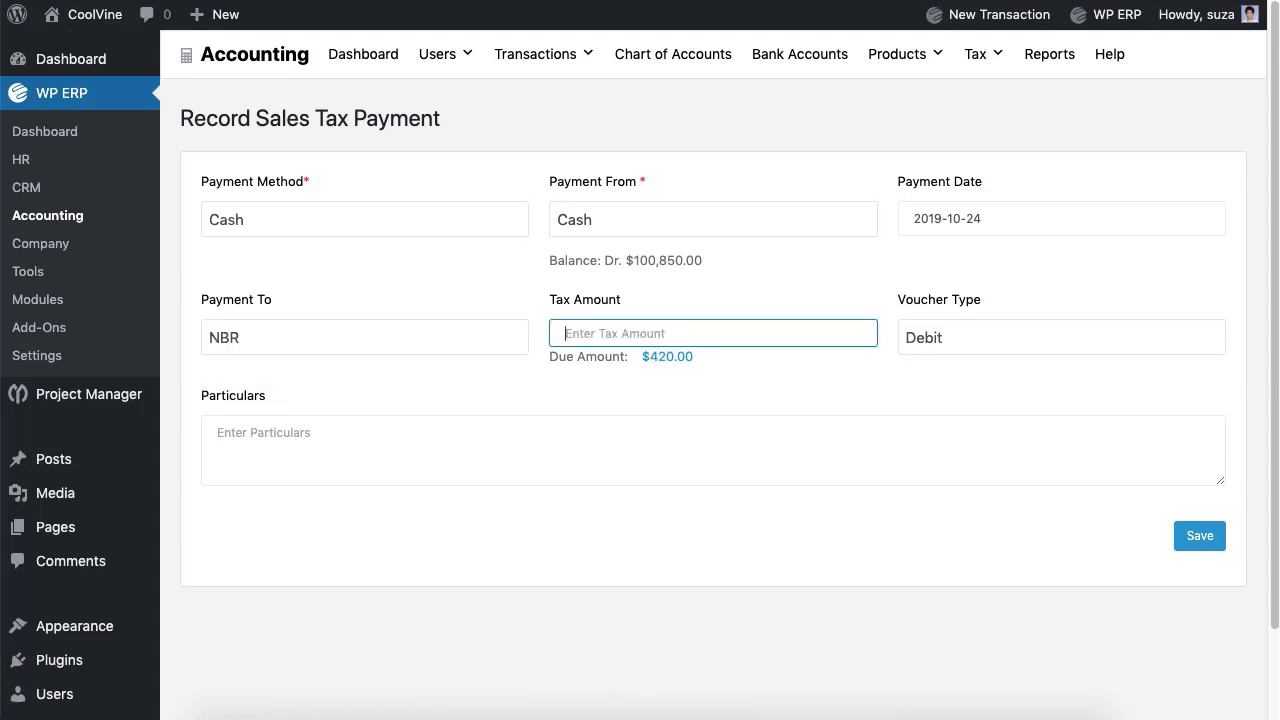
pyautogui.press('Tab')
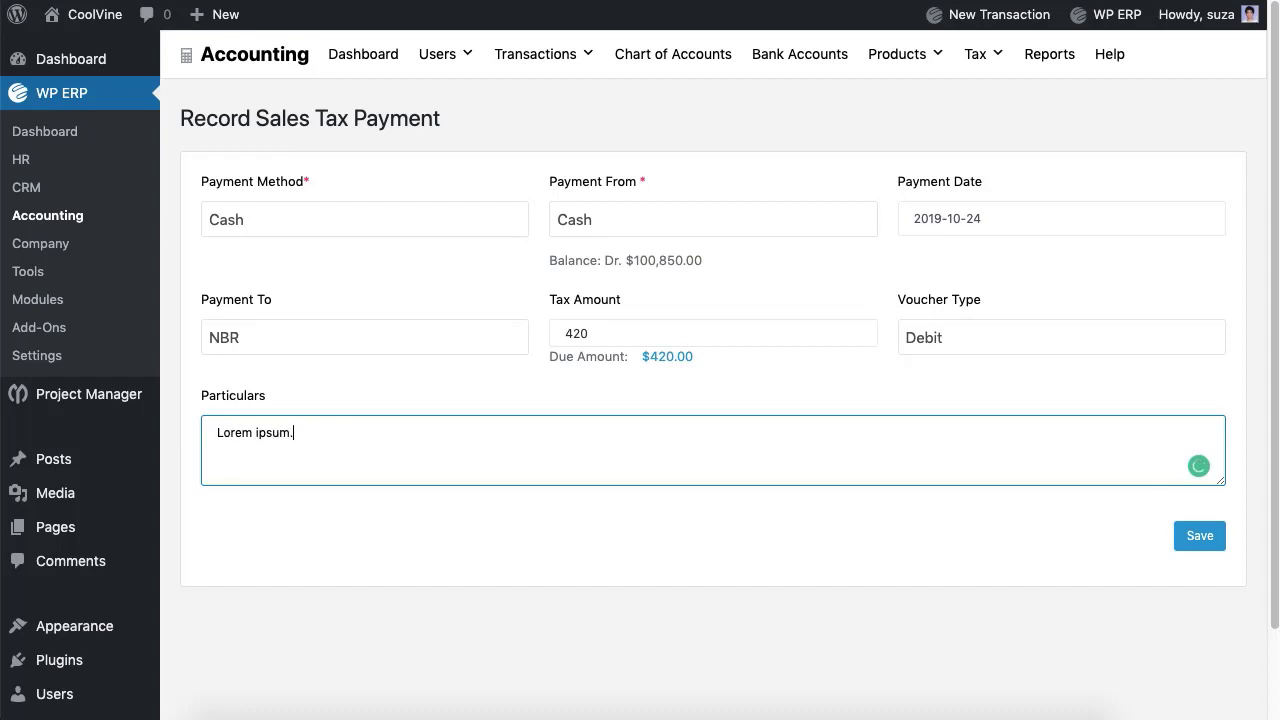
pyautogui.click(1196, 545)
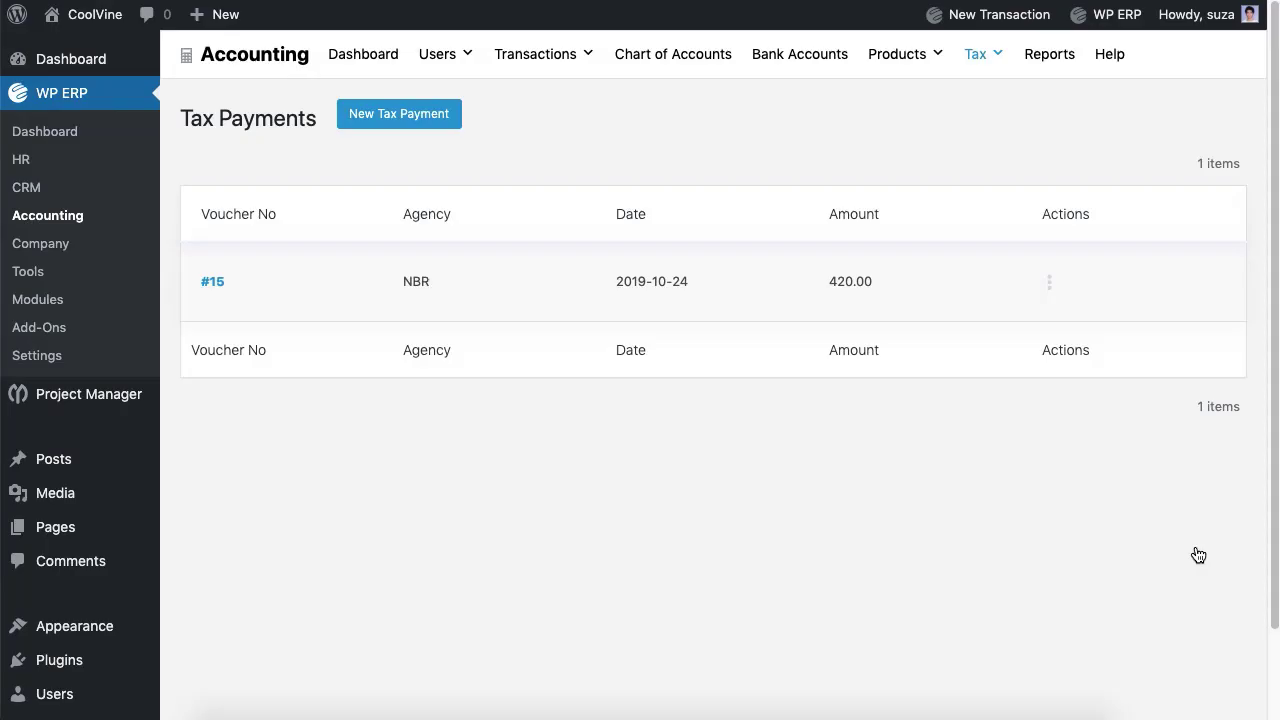
pyautogui.click(1050, 54)
# Step: View NBR's sales tax report showing 420 collected and paid, a $0.00 balance
pyautogui.click(805, 434)
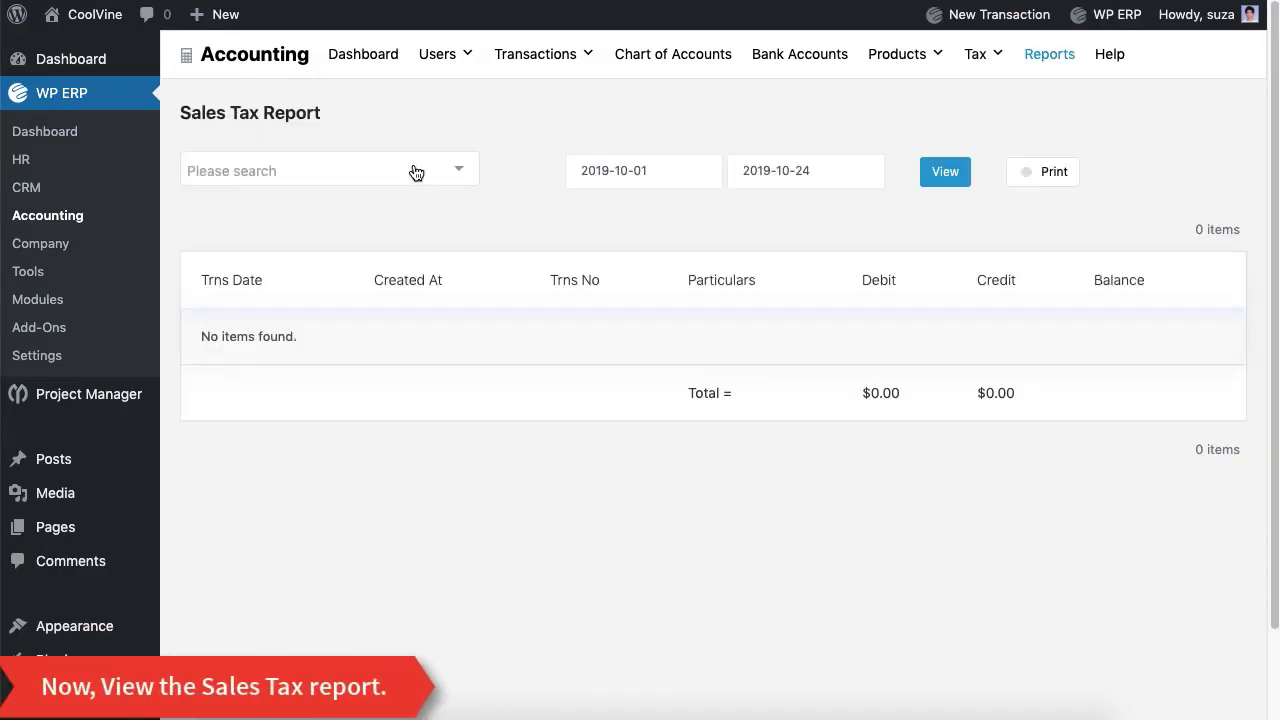
pyautogui.click(405, 170)
pyautogui.click(391, 206)
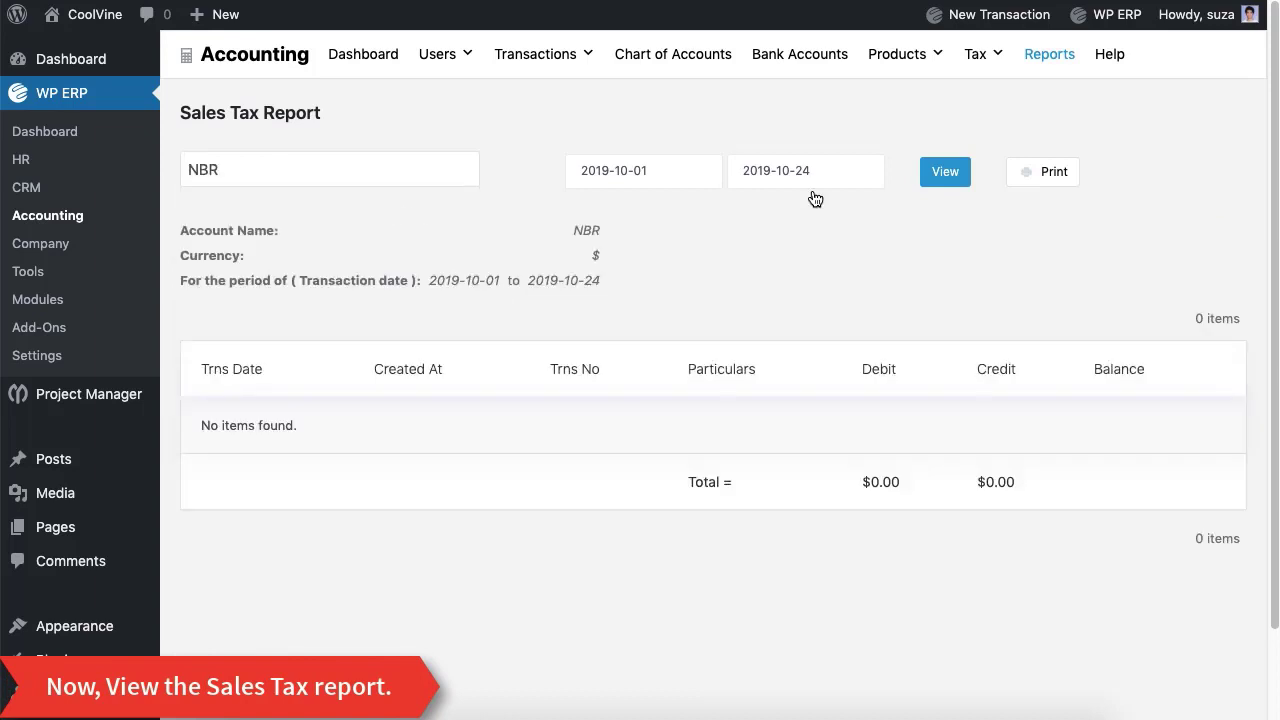
pyautogui.click(937, 182)
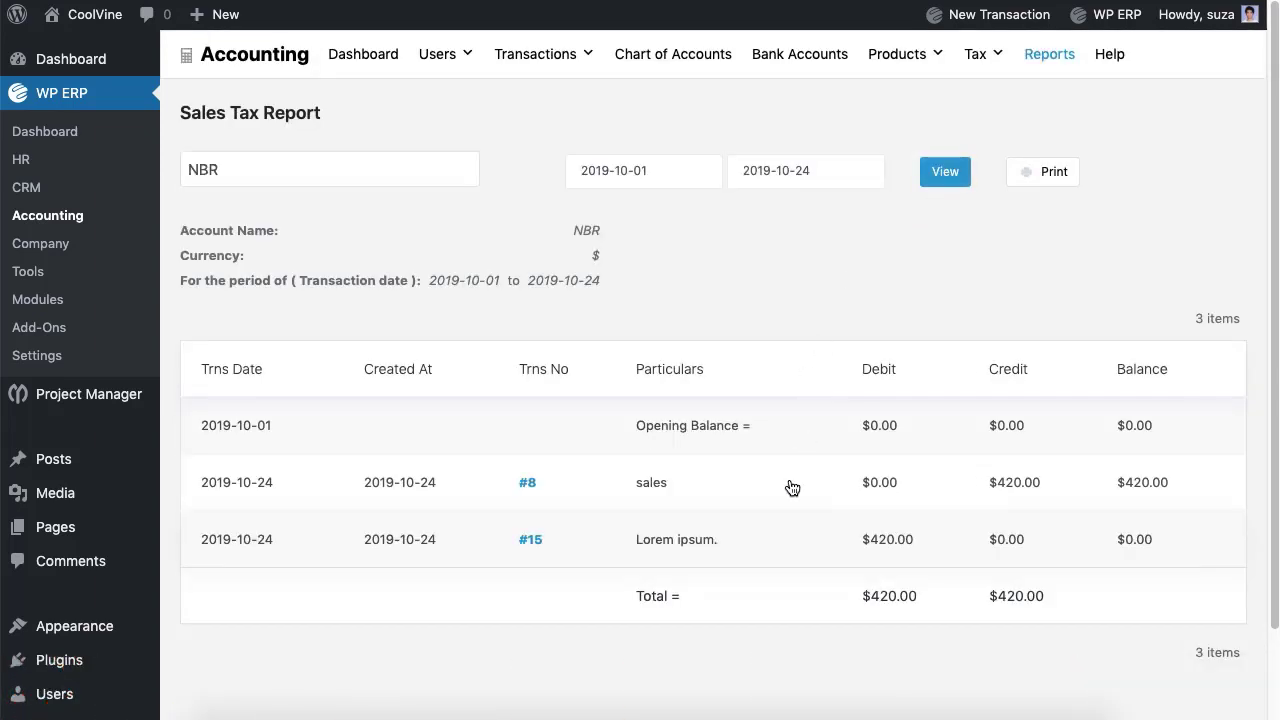
pyautogui.scroll(-2, 792, 487)
pyautogui.scroll(2, 792, 487)
pyautogui.click(368, 63)
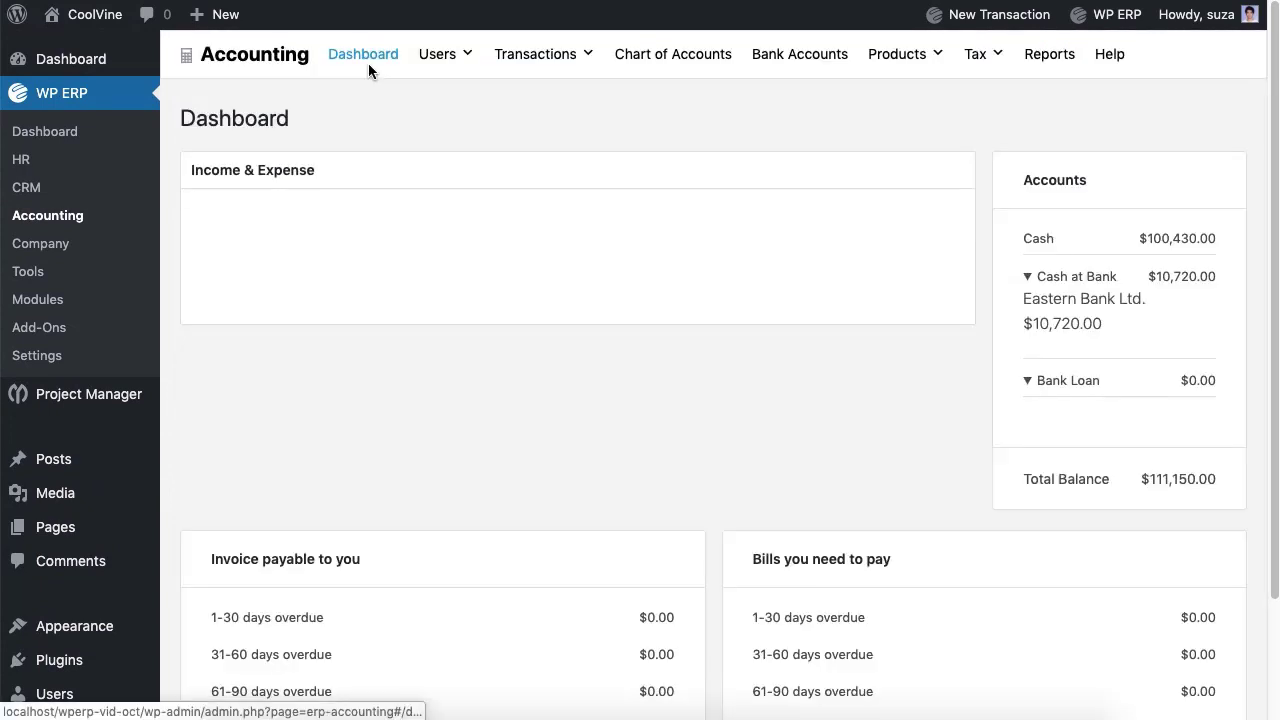
# Step: Inspect October's income and expense bars on the This Year chart, with expense at $8250
pyautogui.moveTo(790, 345)
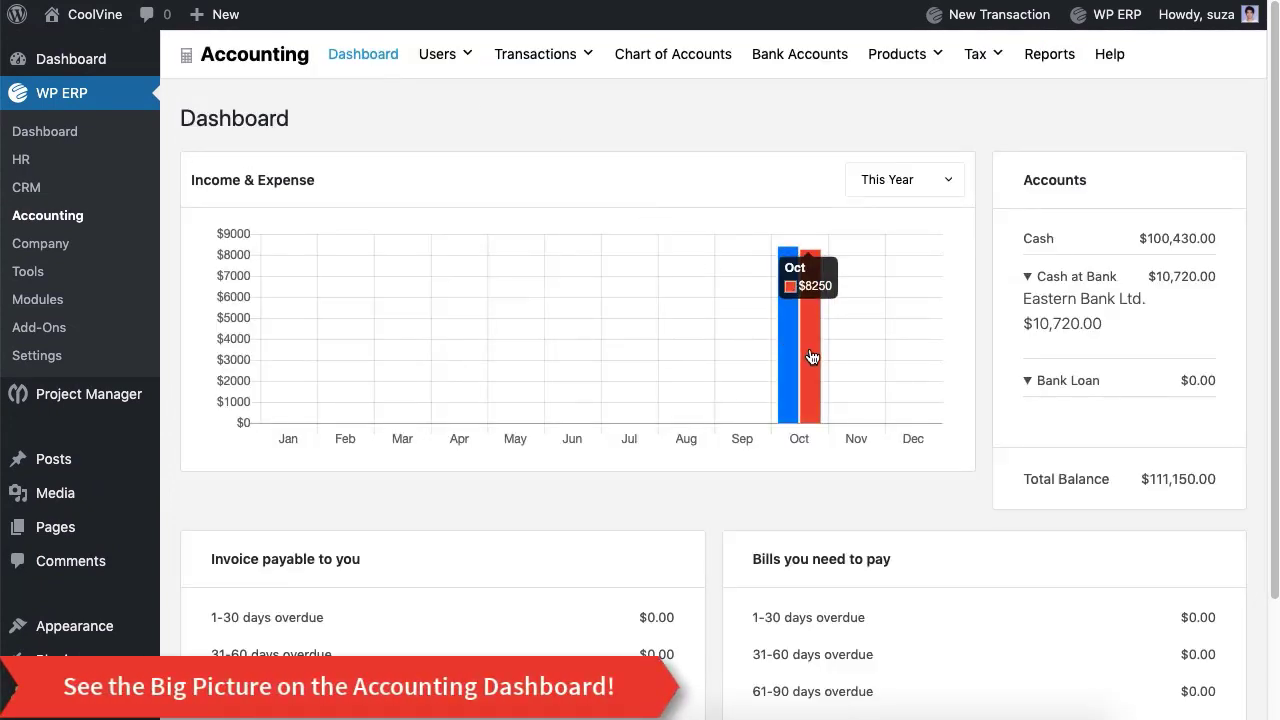
pyautogui.scroll(-3, 1138, 443)
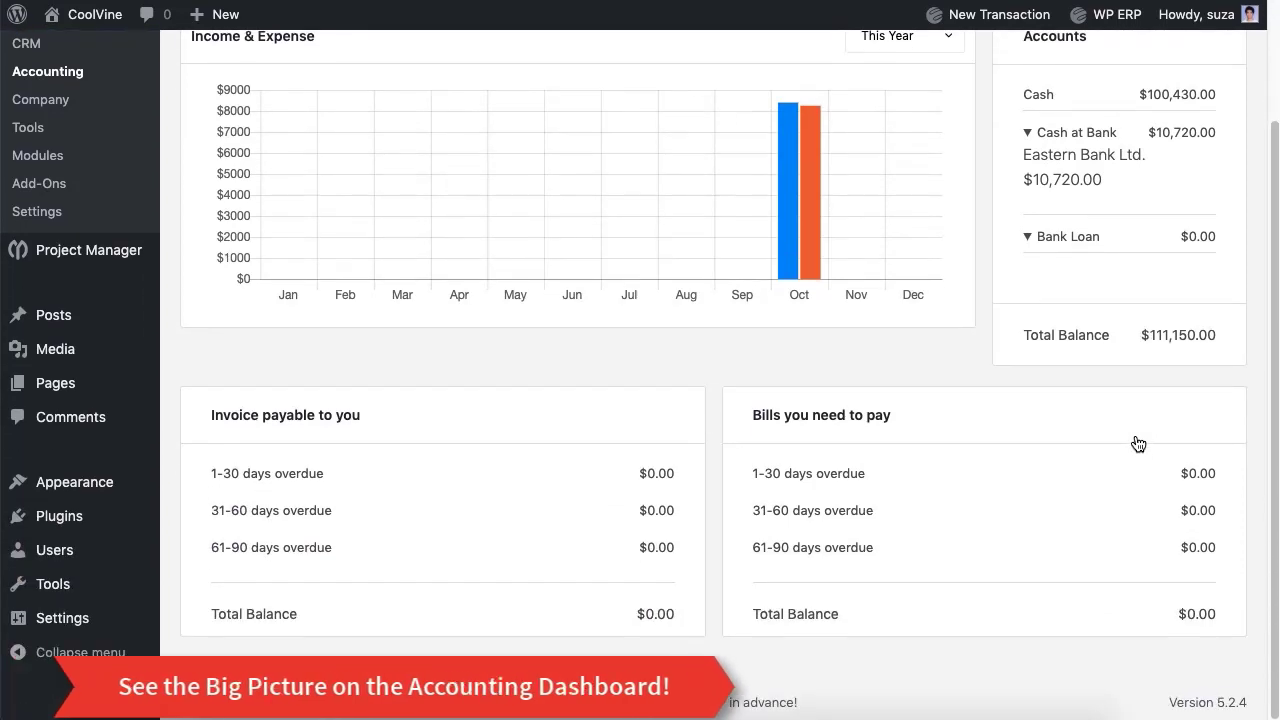
pyautogui.scroll(1, 1138, 443)
pyautogui.scroll(2, 1138, 443)
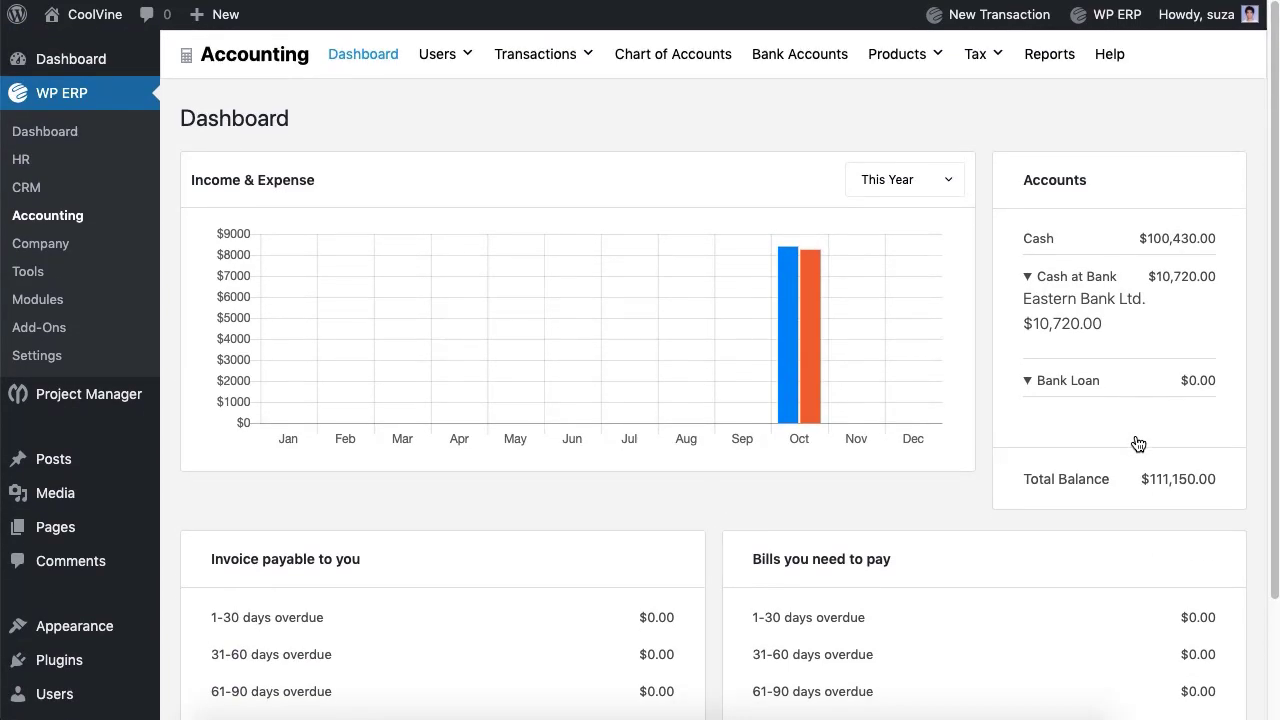
pyautogui.click(865, 182)
pyautogui.click(697, 129)
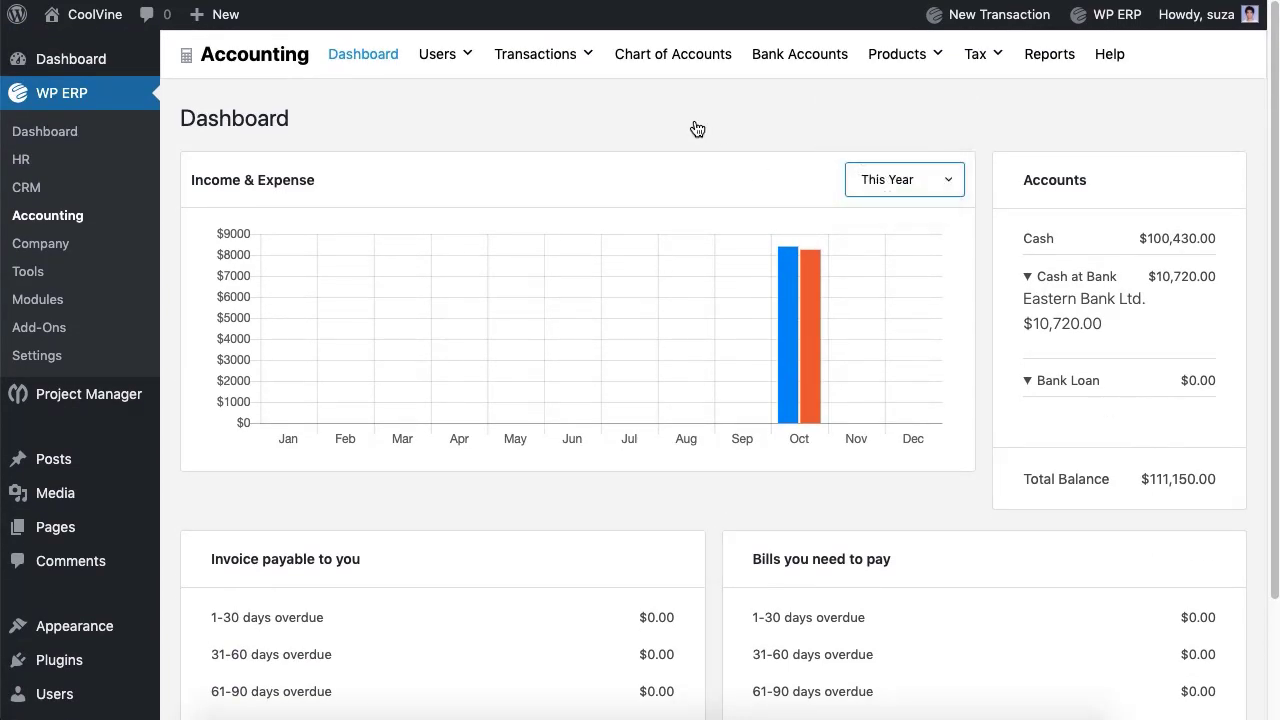